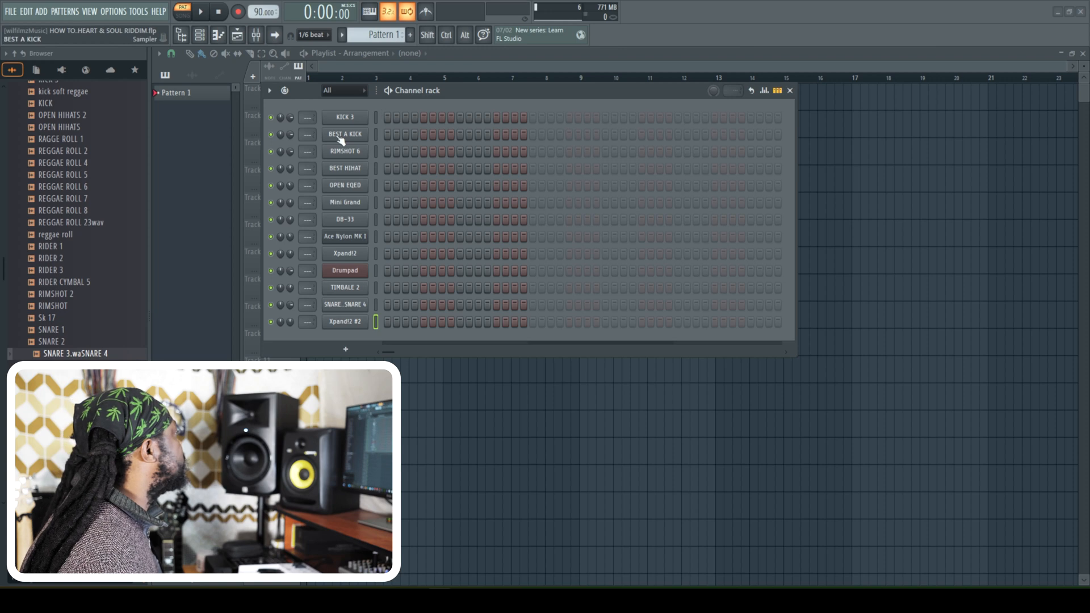
- Open the Mini Grand and DB-33 instruments from the channel rack to audition their sounds, closing each plugin window
{"action": "left_click", "coordinate": [358, 203]}
{"action": "left_click", "coordinate": [731, 195]}
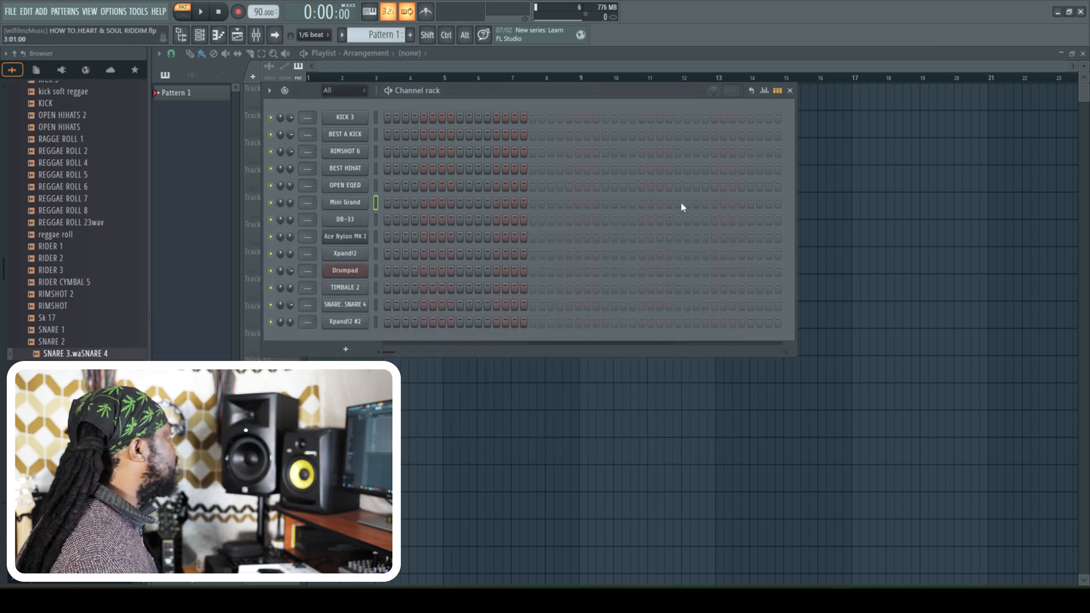
{"action": "left_click", "coordinate": [346, 221]}
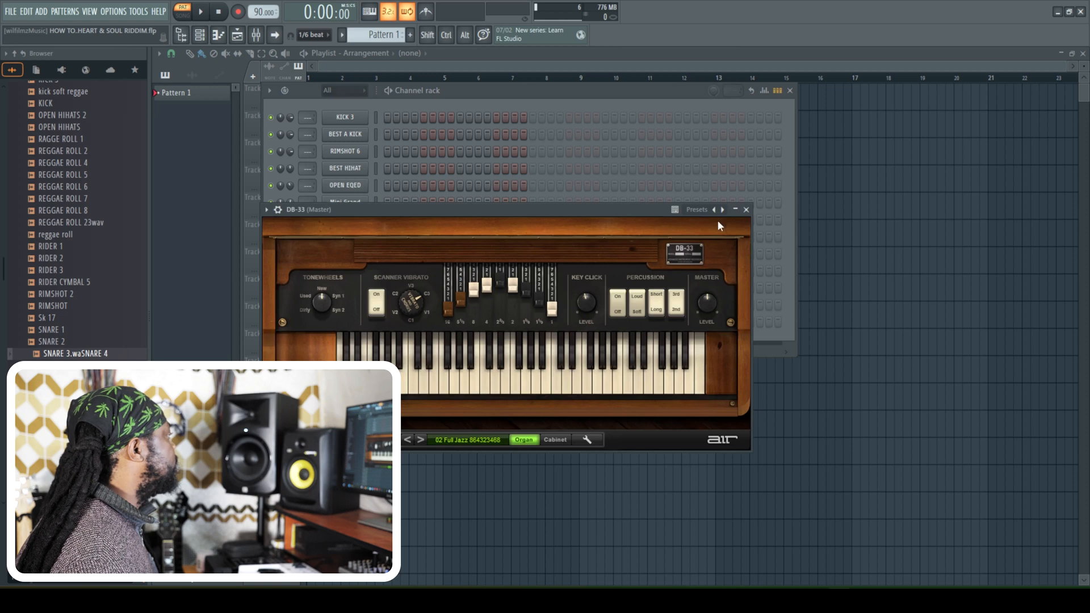
{"action": "left_click", "coordinate": [746, 209]}
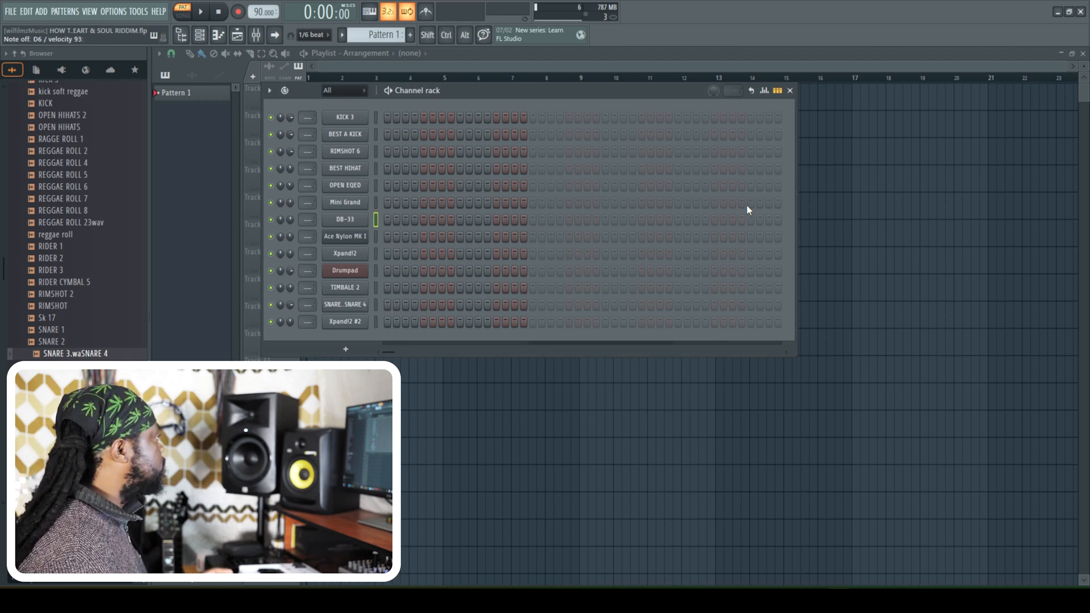
- Audition the Ace Nylon MK I guitar, viewing its FLEX preset, and the Xpand!2 channel
{"action": "left_click", "coordinate": [376, 254]}
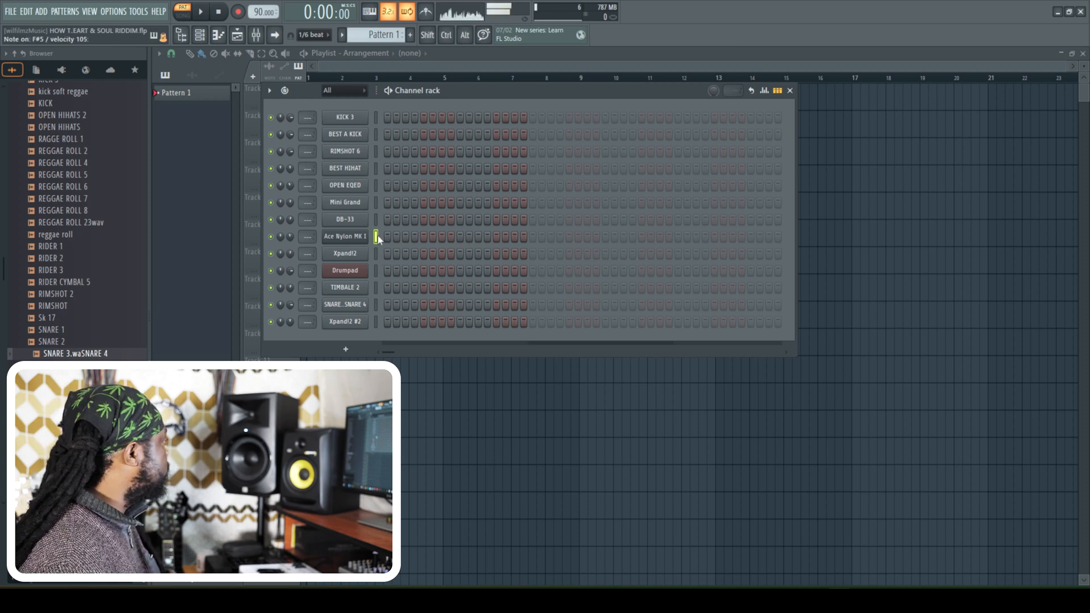
{"action": "left_click", "coordinate": [347, 237]}
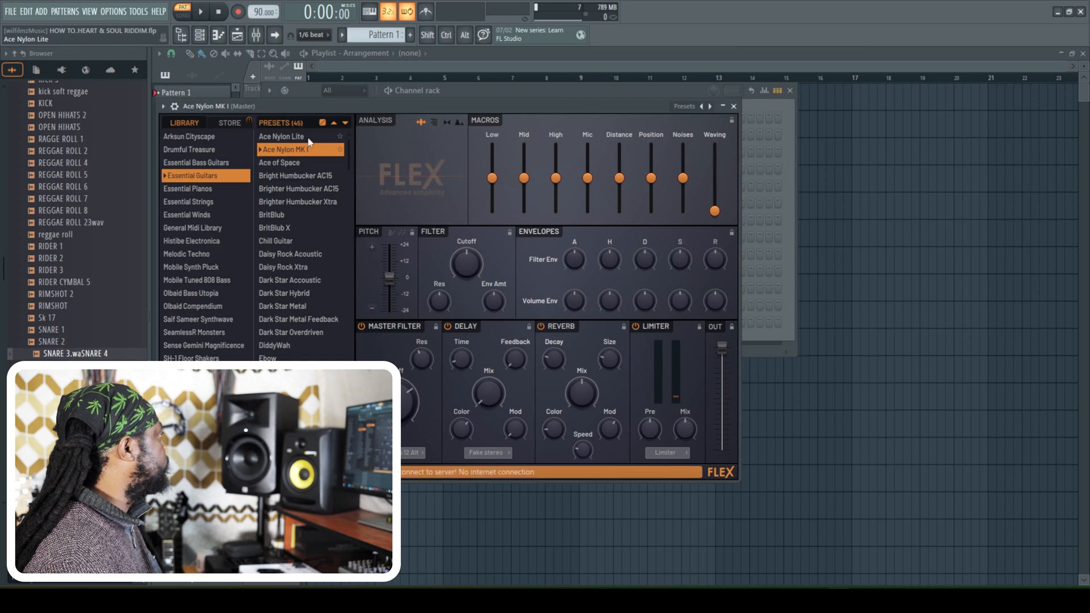
{"action": "left_click", "coordinate": [733, 106]}
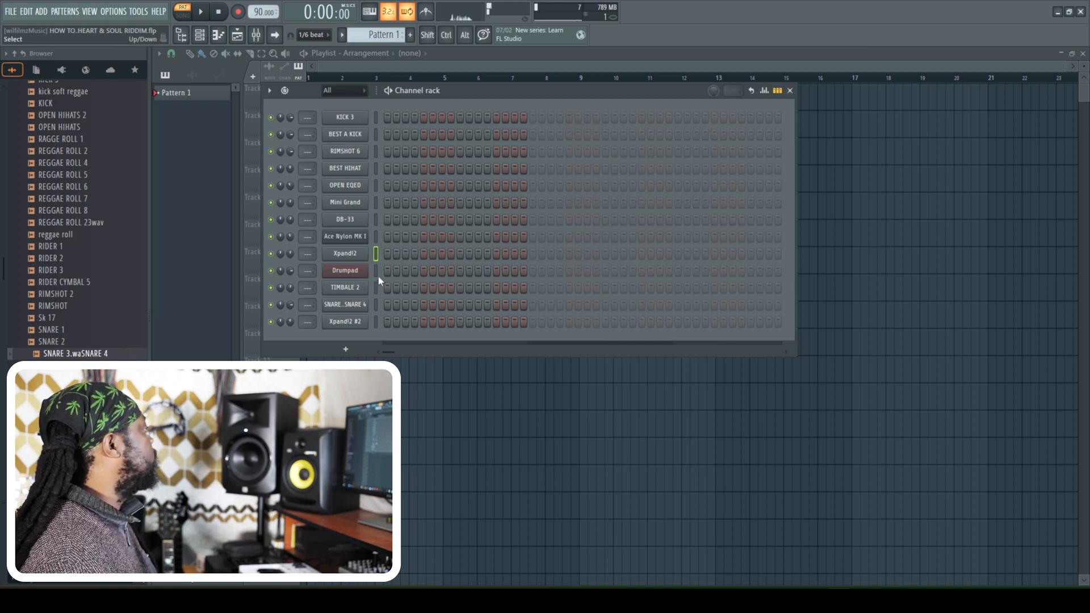
- Delete the Drumpad channel from the channel rack
{"action": "right_click", "coordinate": [359, 277]}
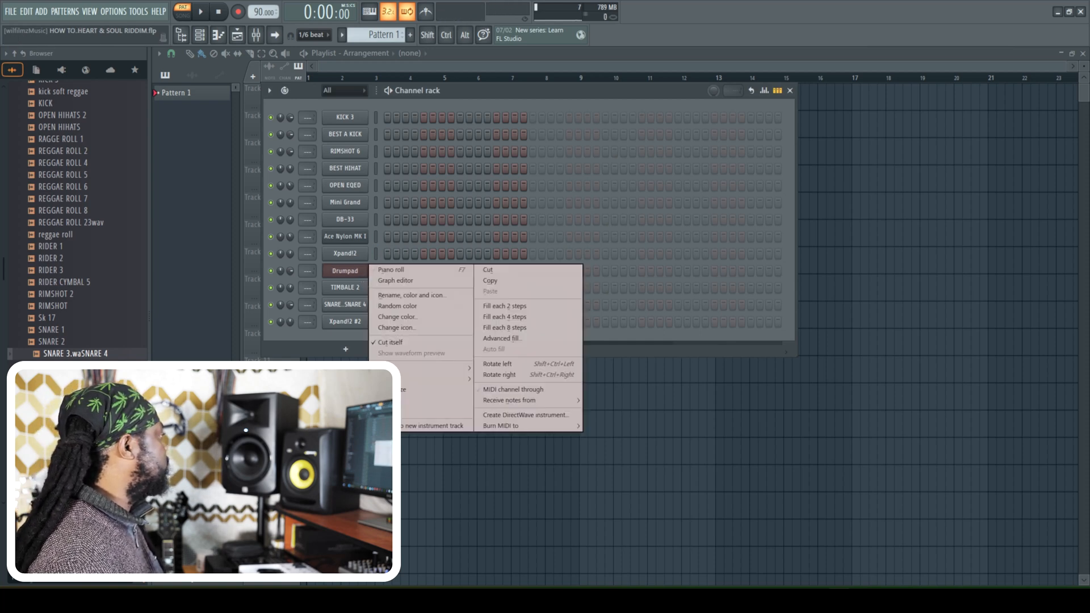
{"action": "left_click", "coordinate": [437, 411]}
{"action": "left_click", "coordinate": [586, 335]}
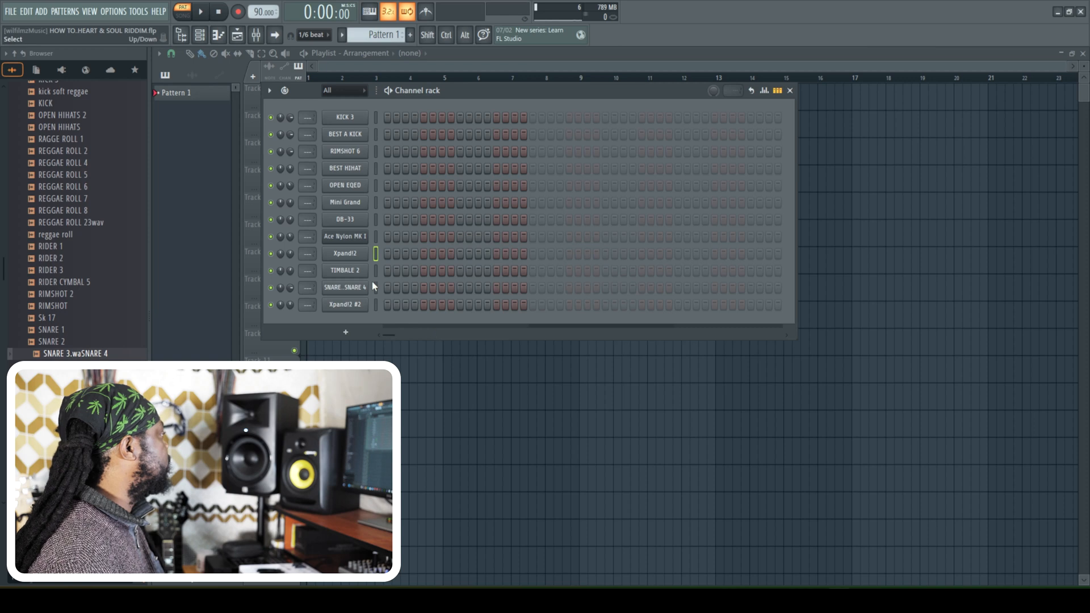
- Select the Xpand!2 #2 channel and raise its volume to 54%
{"action": "left_click", "coordinate": [376, 304]}
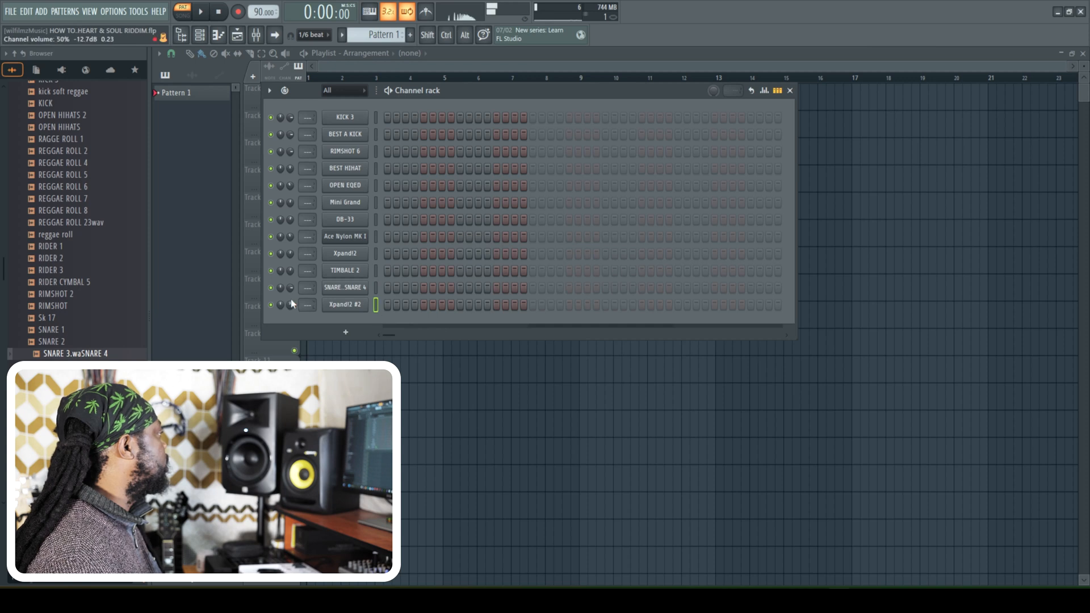
{"action": "scroll", "coordinate": [291, 304], "scroll_direction": "up", "scroll_amount": 4}
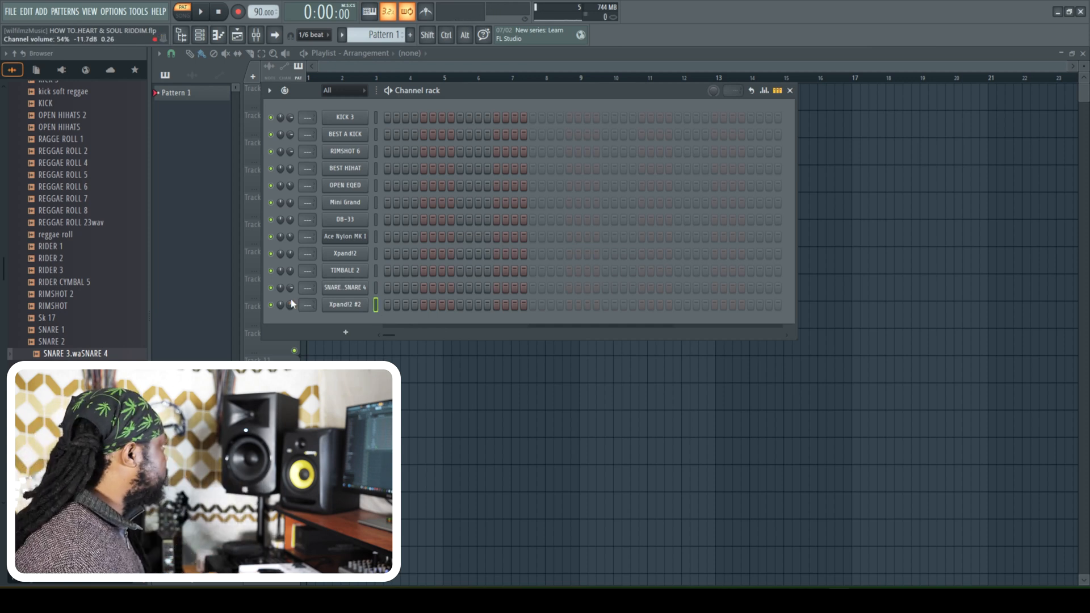
- Switch playback to song mode and make Mini Grand the active channel for recording
{"action": "key", "text": "l"}
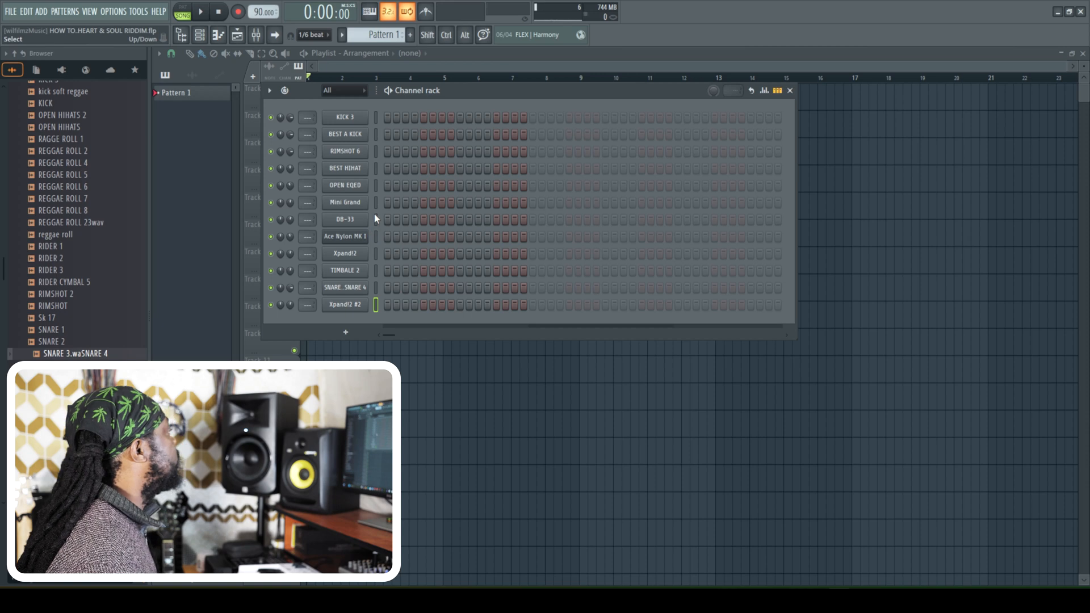
{"action": "left_click", "coordinate": [376, 202]}
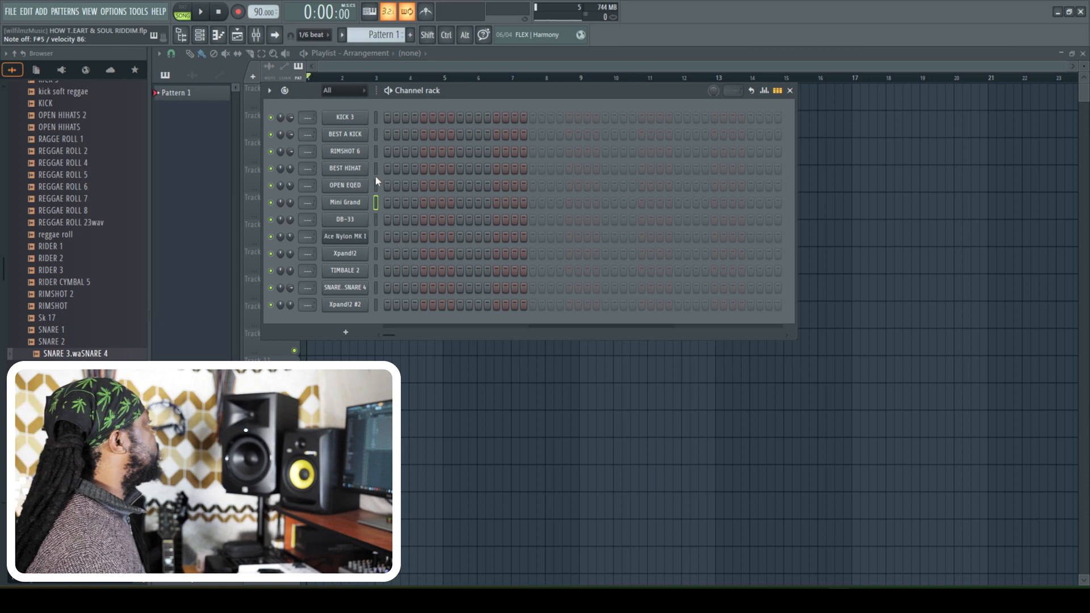
{"action": "left_click", "coordinate": [746, 68]}
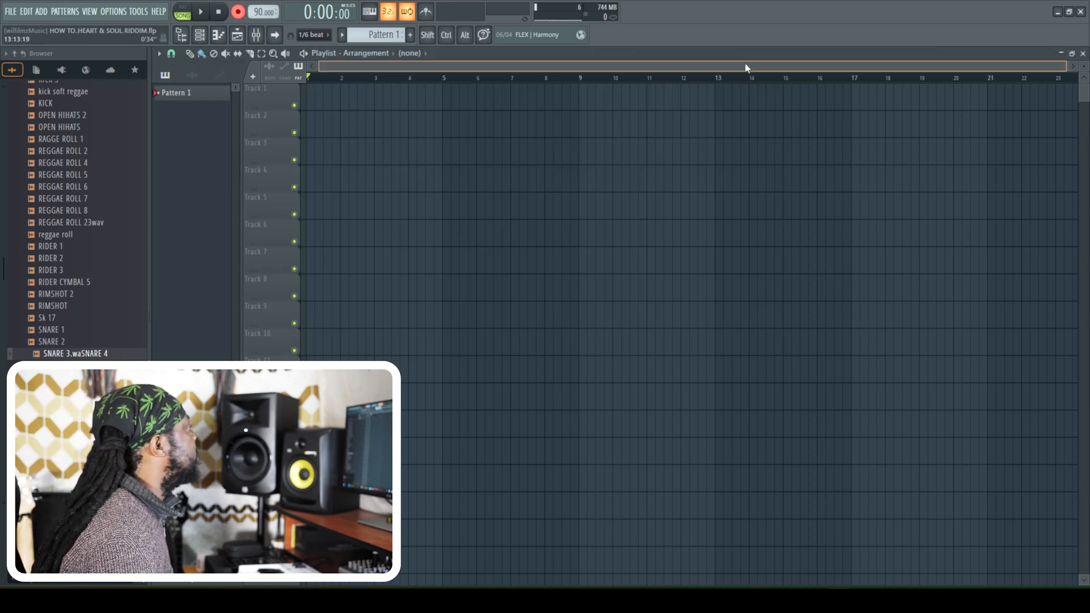
- Set the main snap to Step and place a Pattern 1 clip at the start of Track 1
{"action": "left_click", "coordinate": [370, 90]}
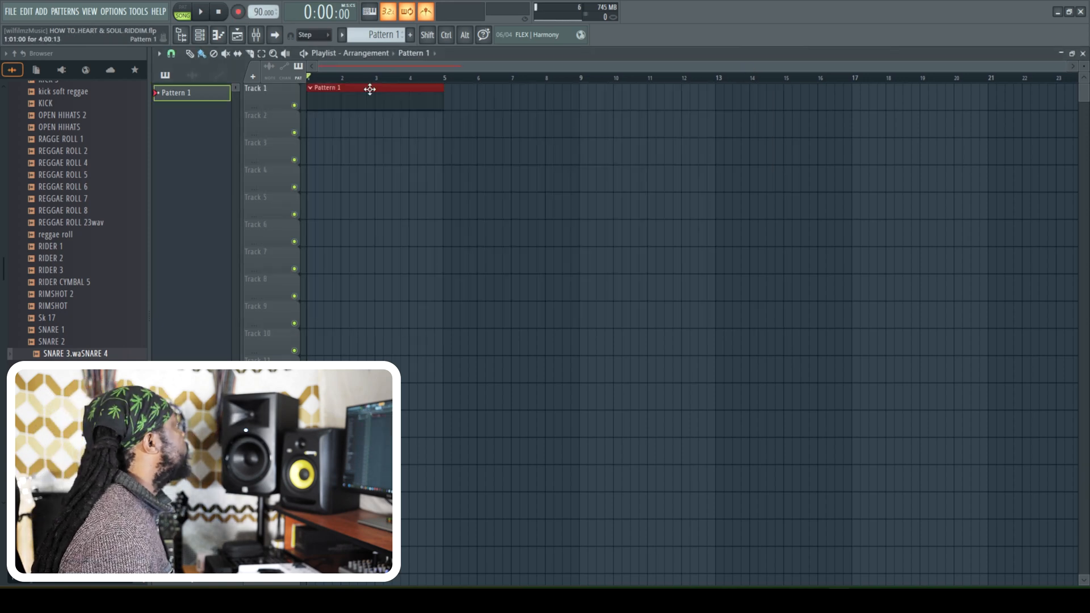
{"action": "right_click", "coordinate": [344, 95]}
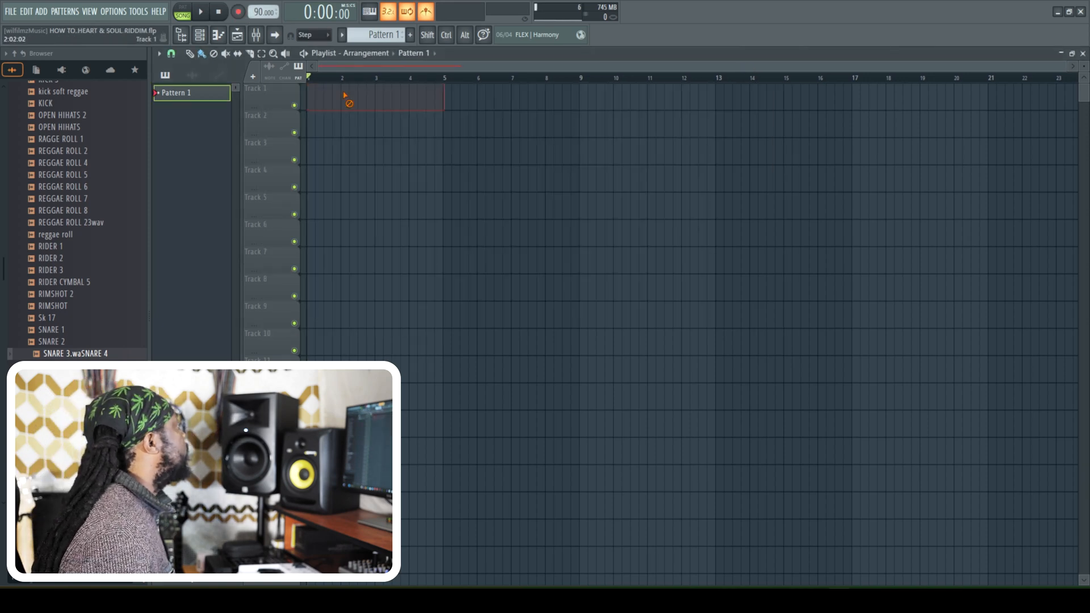
{"action": "left_click", "coordinate": [335, 36]}
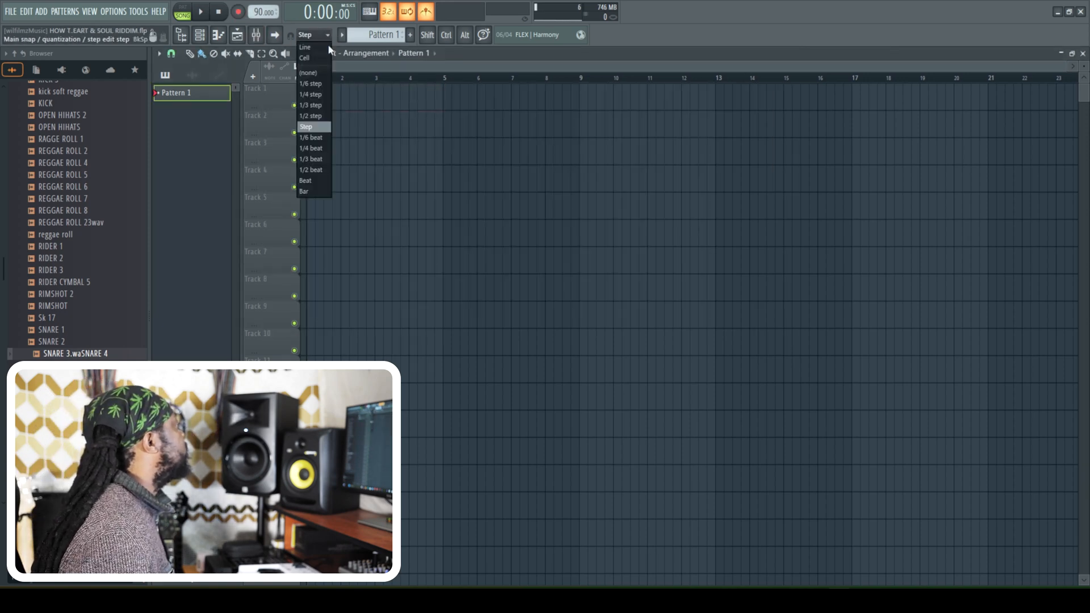
{"action": "left_click", "coordinate": [324, 130]}
{"action": "left_click", "coordinate": [324, 100]}
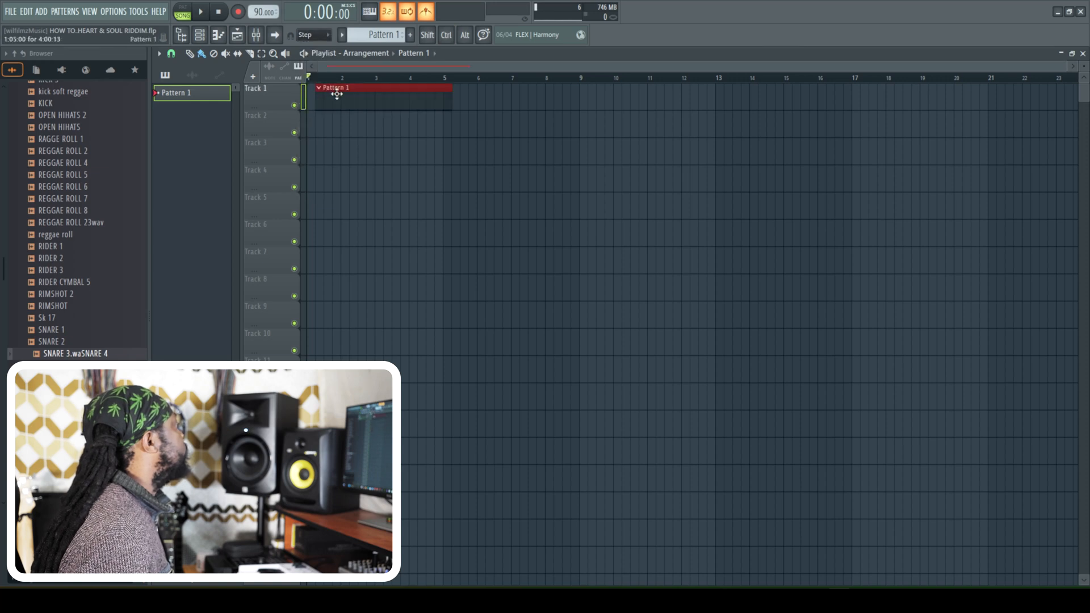
- Record a Mini Grand chord part into Pattern 1 and play it back
{"action": "left_click", "coordinate": [238, 12]}
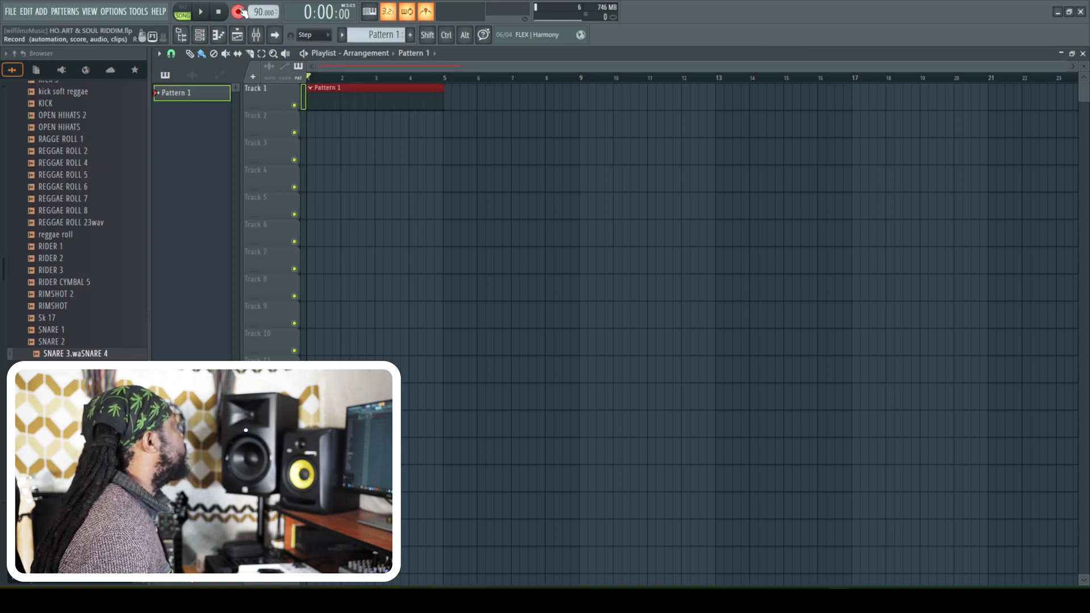
{"action": "left_click", "coordinate": [203, 12]}
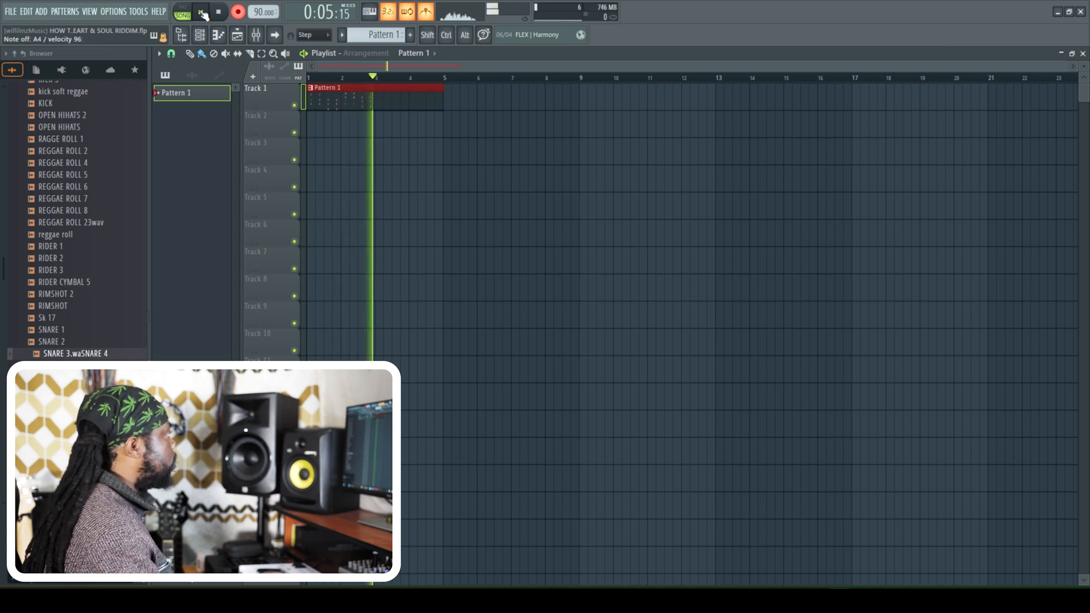
{"action": "left_click", "coordinate": [201, 13]}
{"action": "key", "text": "space"}
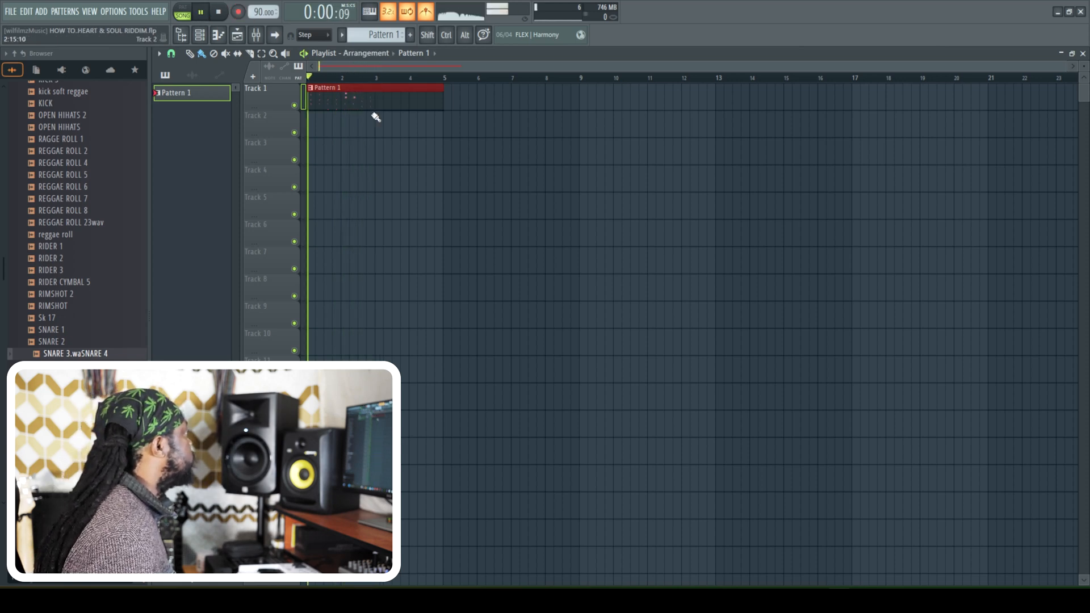
- Open Pattern 1's Mini Grand notes in the piano roll and select the longer G5 and E5 notes in bar 2
{"action": "double_click", "coordinate": [353, 102]}
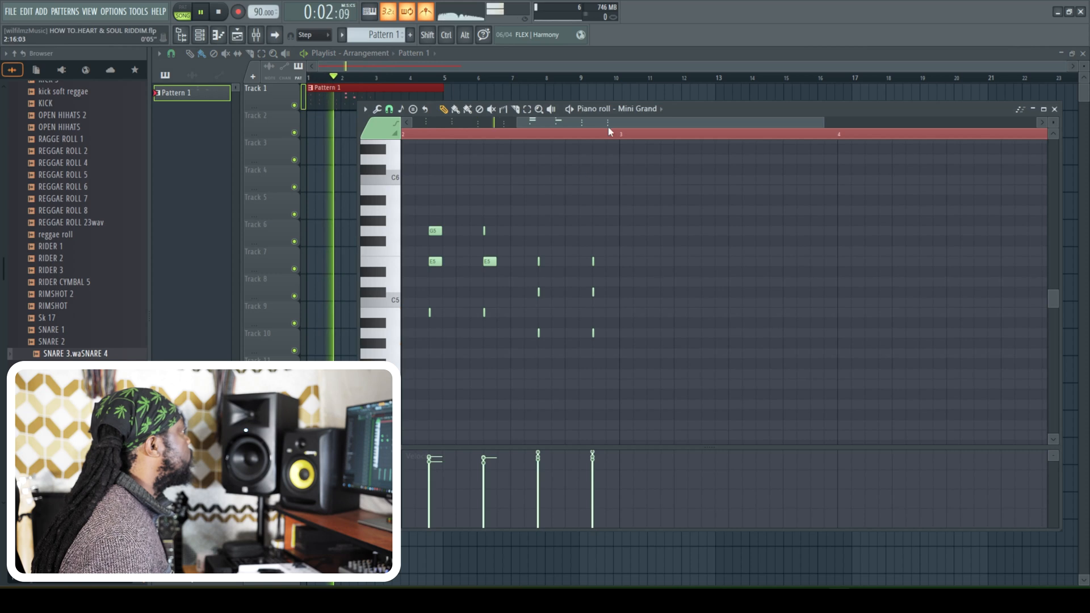
{"action": "left_click", "coordinate": [527, 109]}
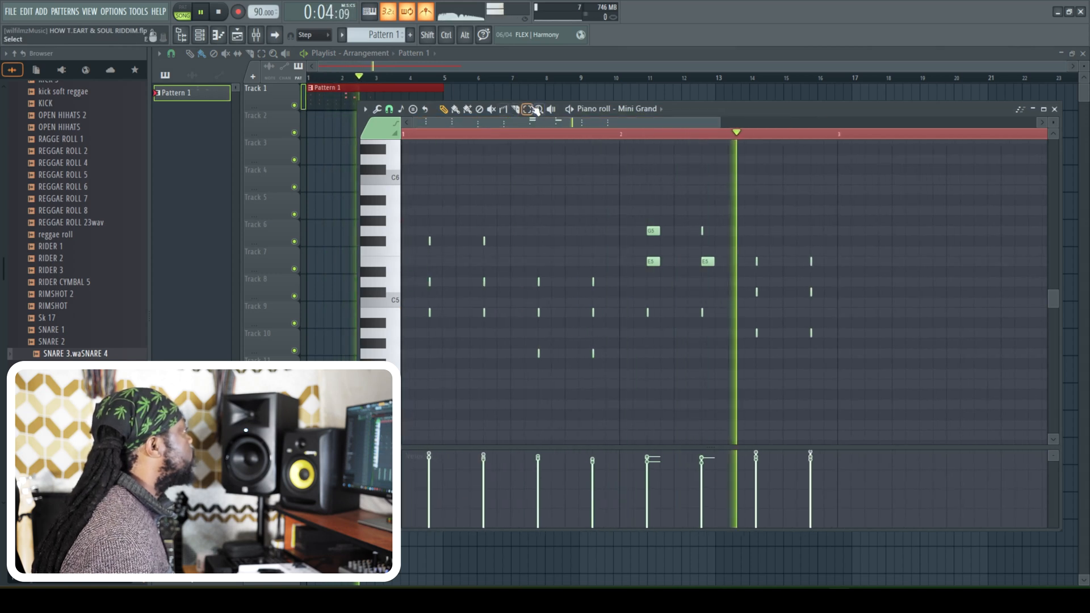
{"action": "left_click_drag", "start_coordinate": [638, 208], "coordinate": [669, 283]}
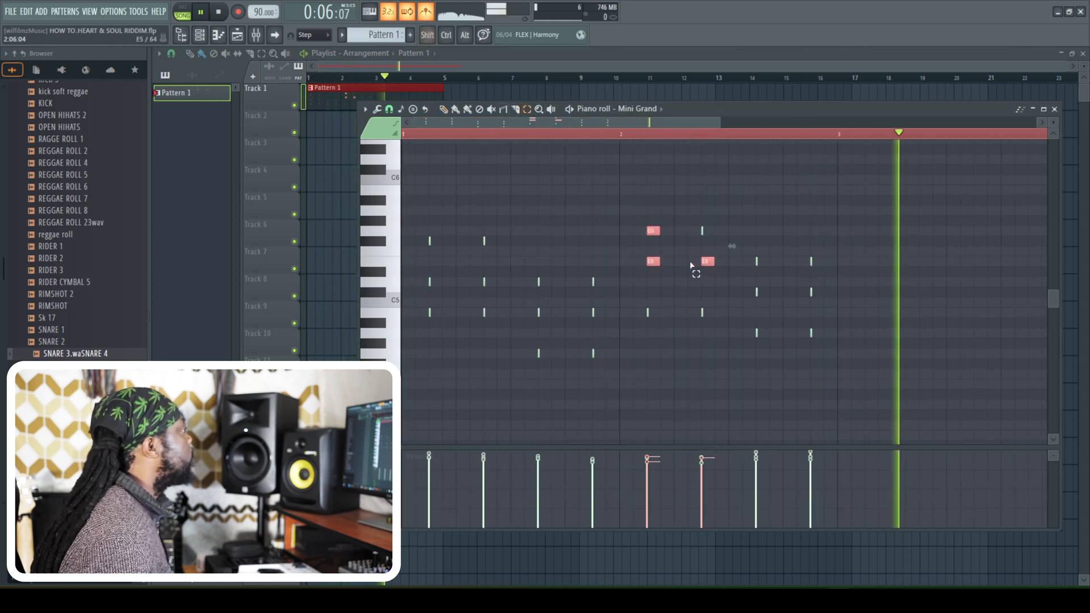
{"action": "key", "text": "space"}
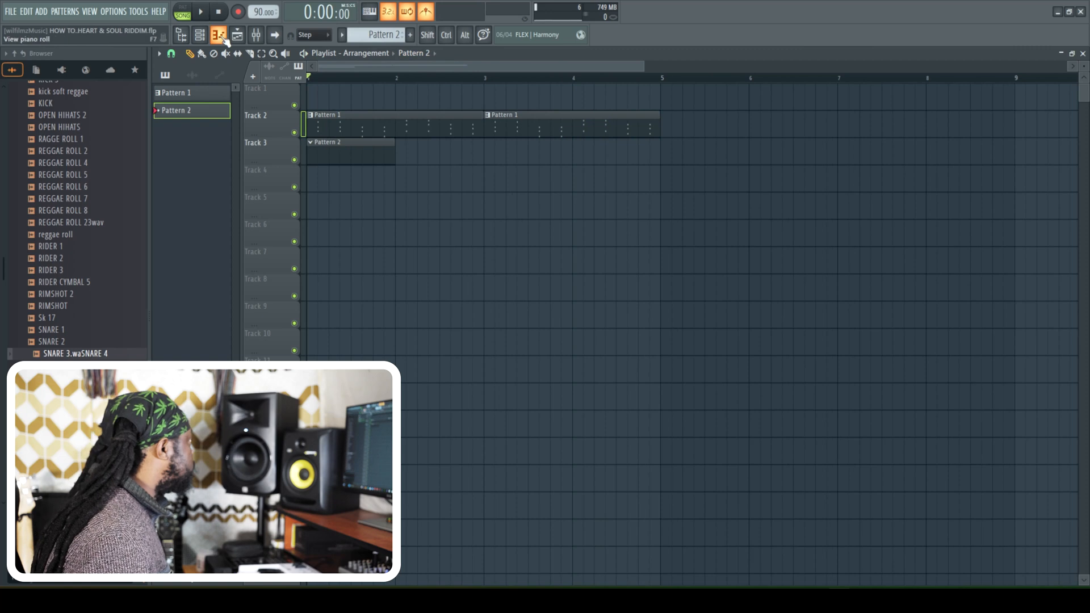
- Record a DB-33 organ chord part into Pattern 2 and repeat its clip from bar 3 on Track 3
{"action": "left_click", "coordinate": [202, 39]}
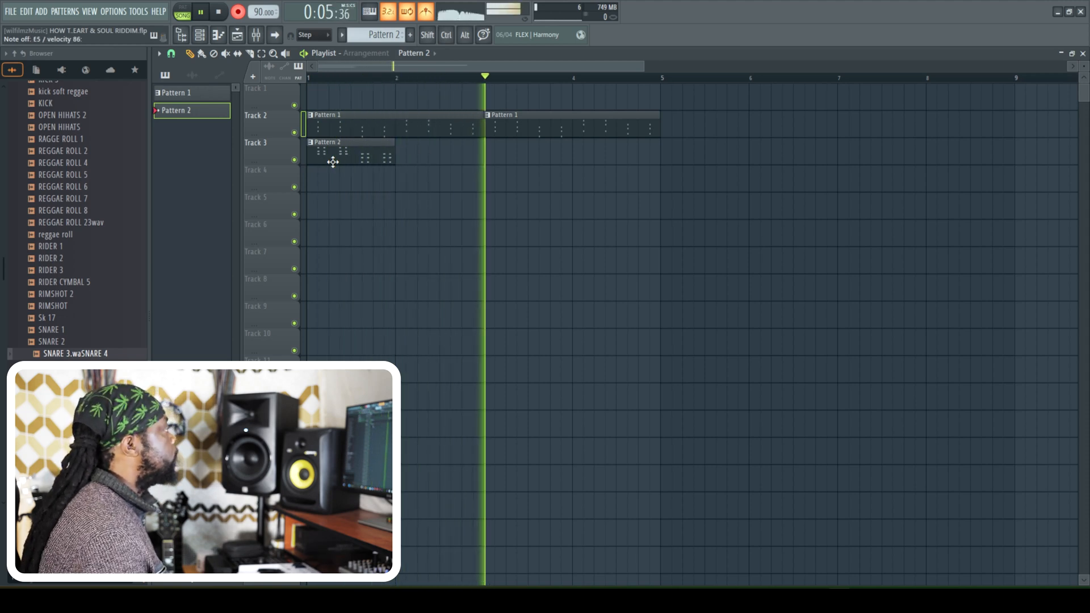
{"action": "key", "text": "space"}
{"action": "key", "text": "space"}
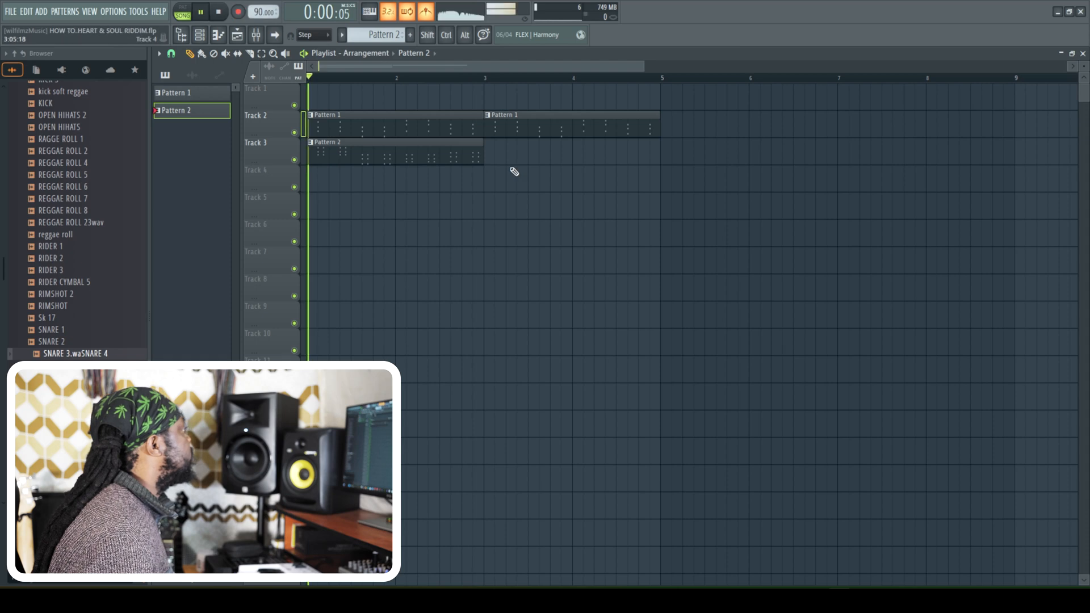
{"action": "left_click", "coordinate": [499, 155]}
{"action": "left_click_drag", "start_coordinate": [537, 154], "coordinate": [530, 151]}
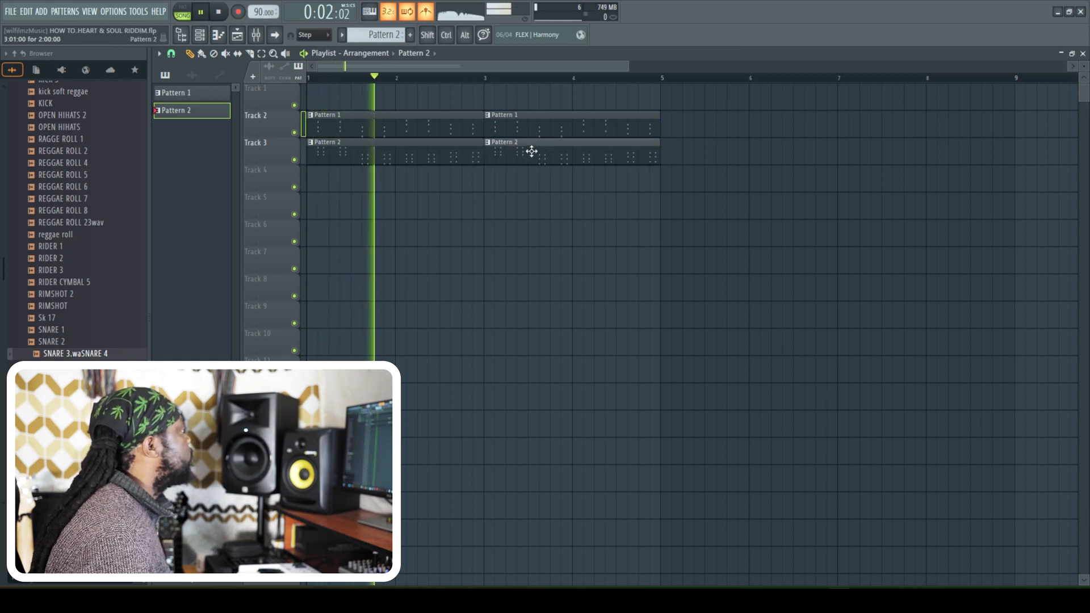
- Lengthen all the DB-33 notes of Pattern 2 slightly in the piano roll and level out their velocities
{"action": "double_click", "coordinate": [365, 163]}
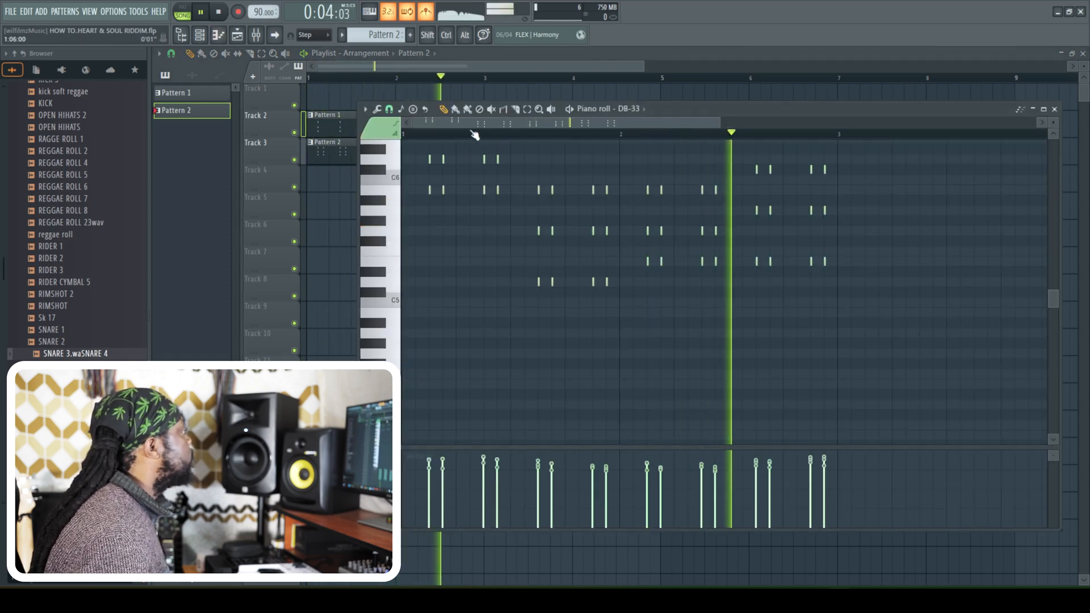
{"action": "left_click", "coordinate": [527, 110]}
{"action": "left_click_drag", "start_coordinate": [843, 376], "coordinate": [432, 145]}
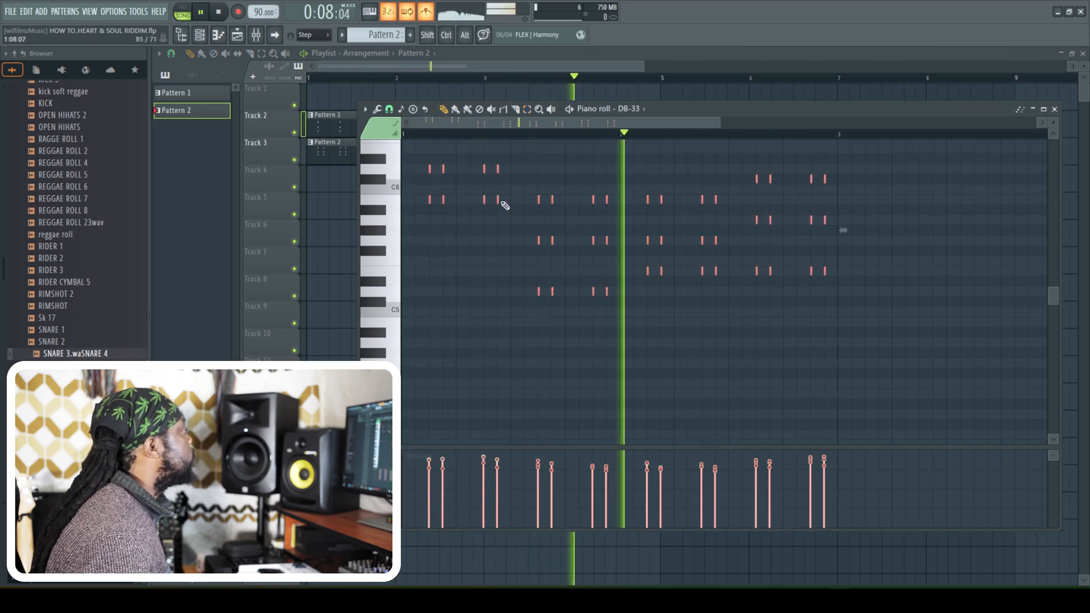
{"action": "left_click_drag", "start_coordinate": [499, 201], "coordinate": [503, 201]}
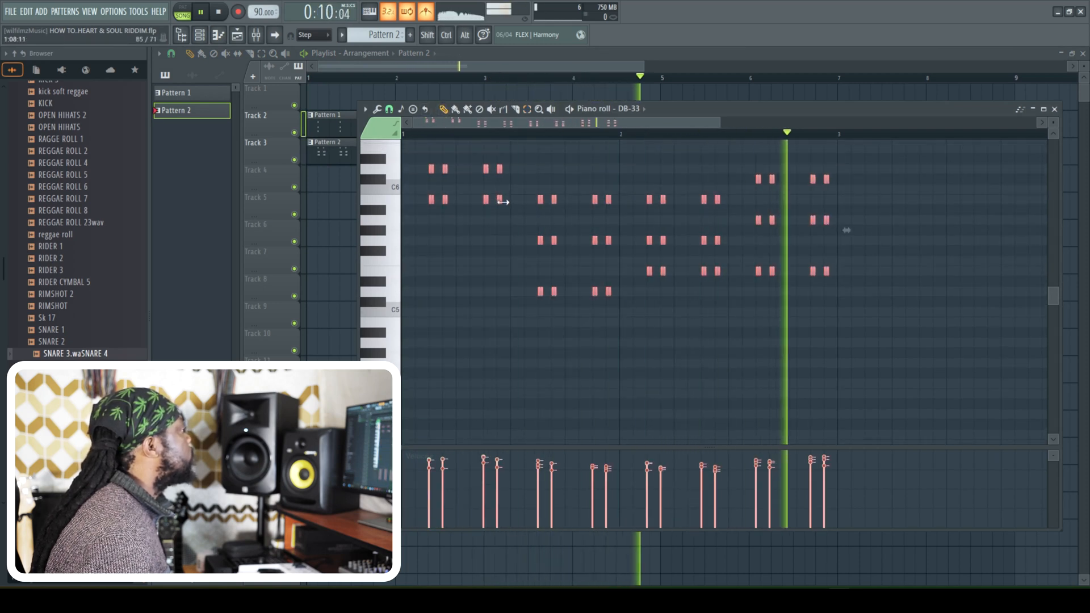
{"action": "left_click_drag", "start_coordinate": [430, 460], "coordinate": [900, 463]}
- Select the four F#6 notes in bar 1 and lengthen them to match the other chord notes
{"action": "left_click", "coordinate": [528, 109]}
{"action": "scroll", "coordinate": [455, 227], "scroll_direction": "up", "scroll_amount": 3}
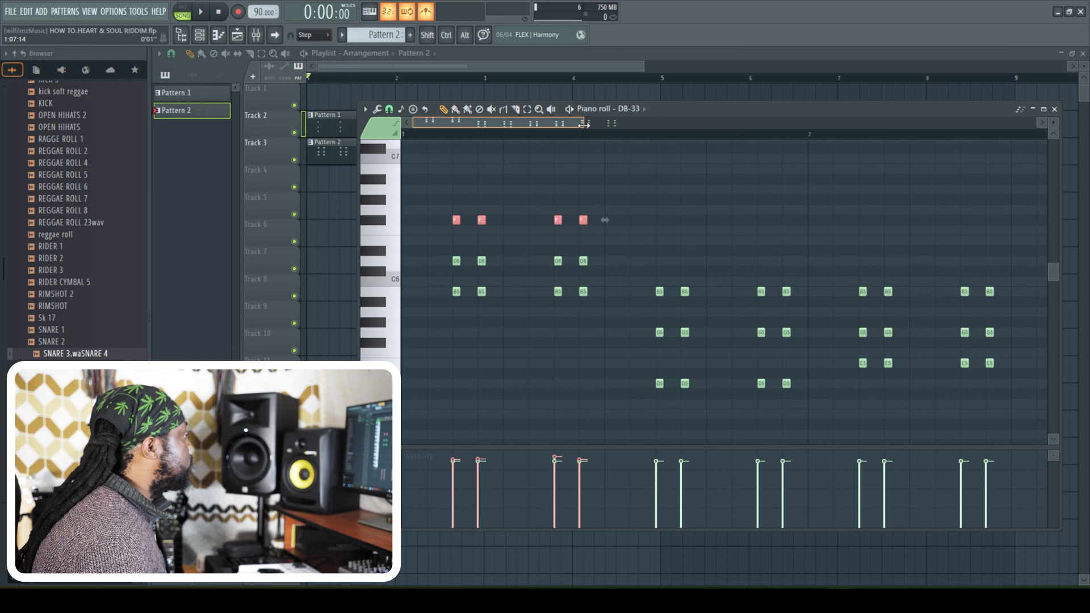
{"action": "left_click_drag", "start_coordinate": [584, 124], "coordinate": [721, 124]}
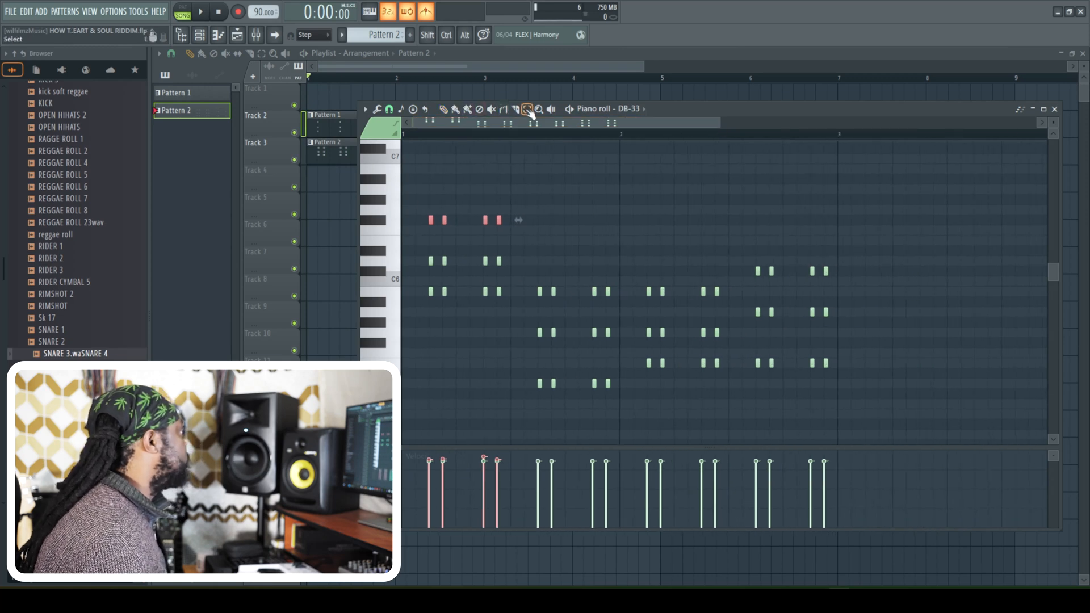
- Select the second chord of each pair in the DB-33 pattern, nudge those notes slightly later and play the result
{"action": "left_click_drag", "start_coordinate": [442, 316], "coordinate": [472, 208]}
{"action": "left_click_drag", "start_coordinate": [494, 311], "coordinate": [514, 190]}
{"action": "left_click_drag", "start_coordinate": [550, 423], "coordinate": [574, 269]}
{"action": "left_click_drag", "start_coordinate": [605, 387], "coordinate": [648, 267]}
{"action": "left_click_drag", "start_coordinate": [660, 392], "coordinate": [685, 267]}
{"action": "left_click_drag", "start_coordinate": [710, 388], "coordinate": [733, 278]}
{"action": "left_click_drag", "start_coordinate": [765, 375], "coordinate": [788, 274]}
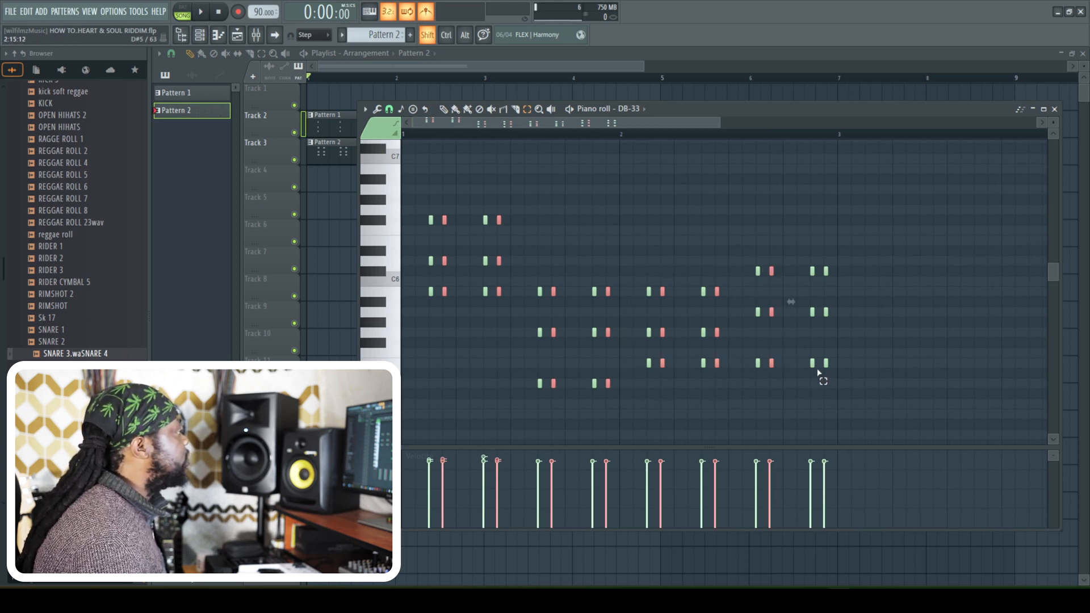
{"action": "left_click_drag", "start_coordinate": [818, 373], "coordinate": [839, 272]}
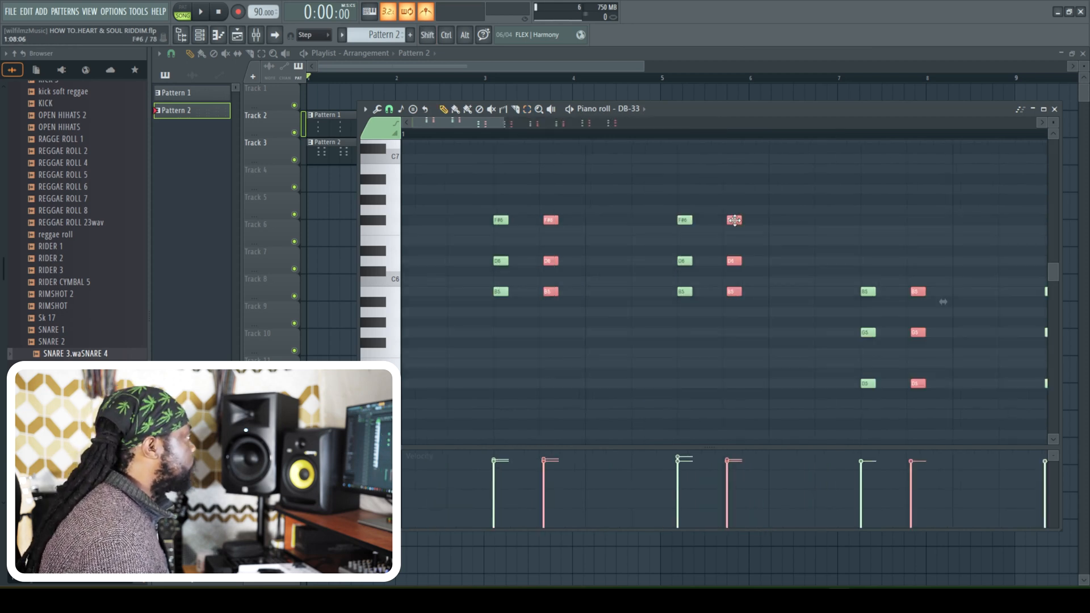
{"action": "key", "text": "space"}
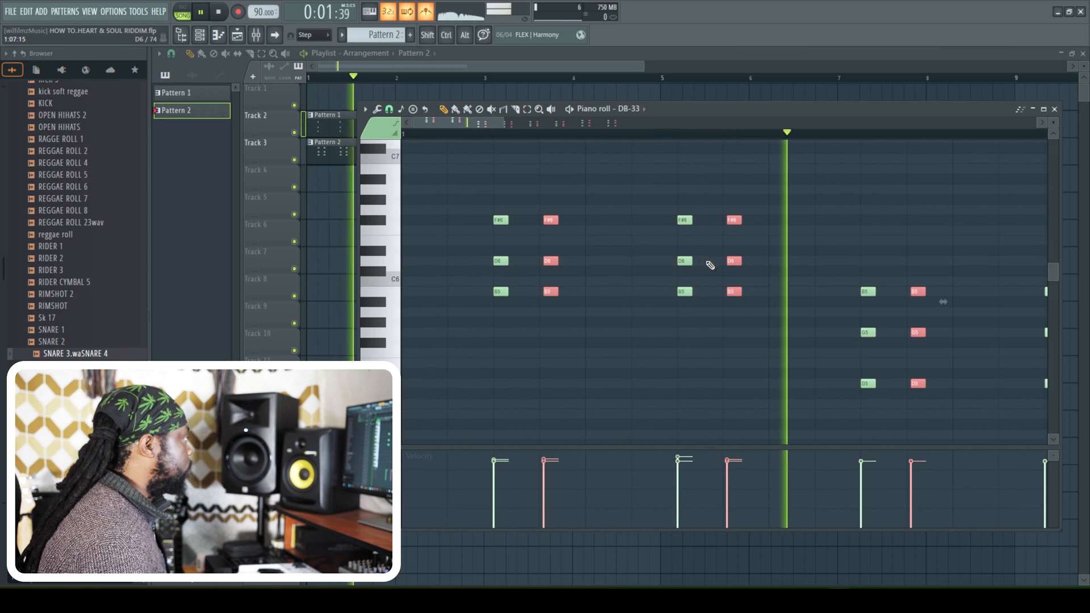
- Program KICK 3 hits on steps 1, 5, 13, 21 and 29 of a new Pattern 3 and replay the arrangement
{"action": "left_click", "coordinate": [1054, 109]}
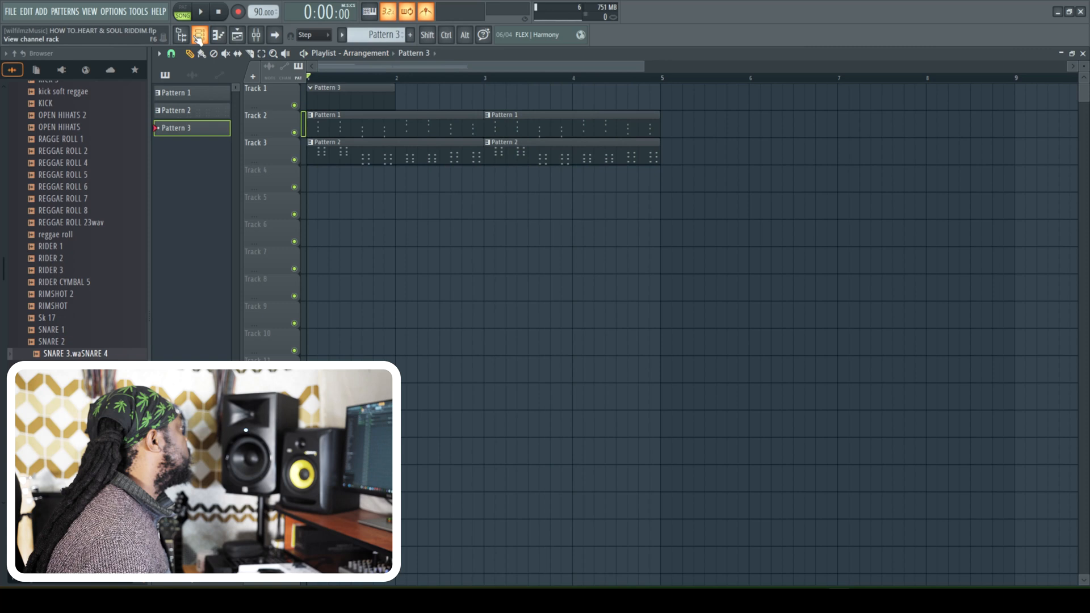
{"action": "left_click", "coordinate": [199, 37]}
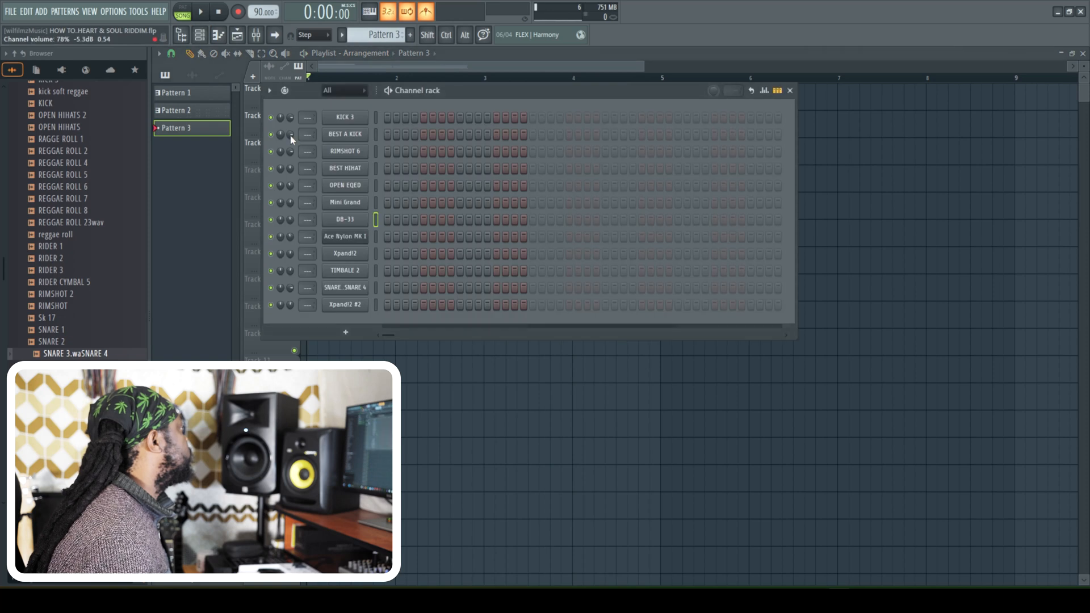
{"action": "left_click", "coordinate": [423, 117]}
{"action": "left_click", "coordinate": [505, 117]}
{"action": "left_click", "coordinate": [496, 117]}
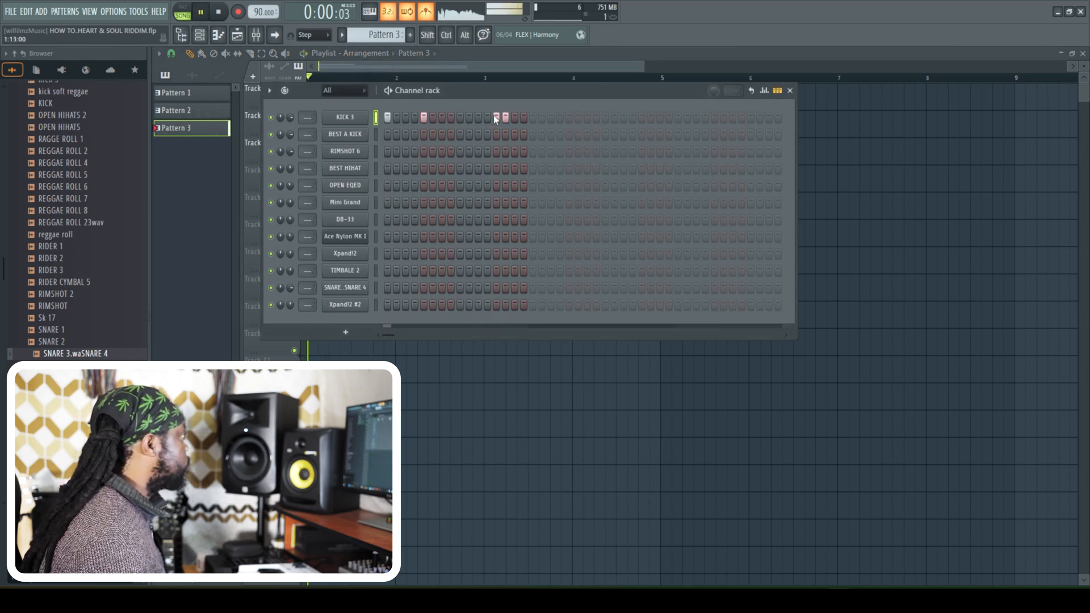
{"action": "left_click", "coordinate": [577, 117]}
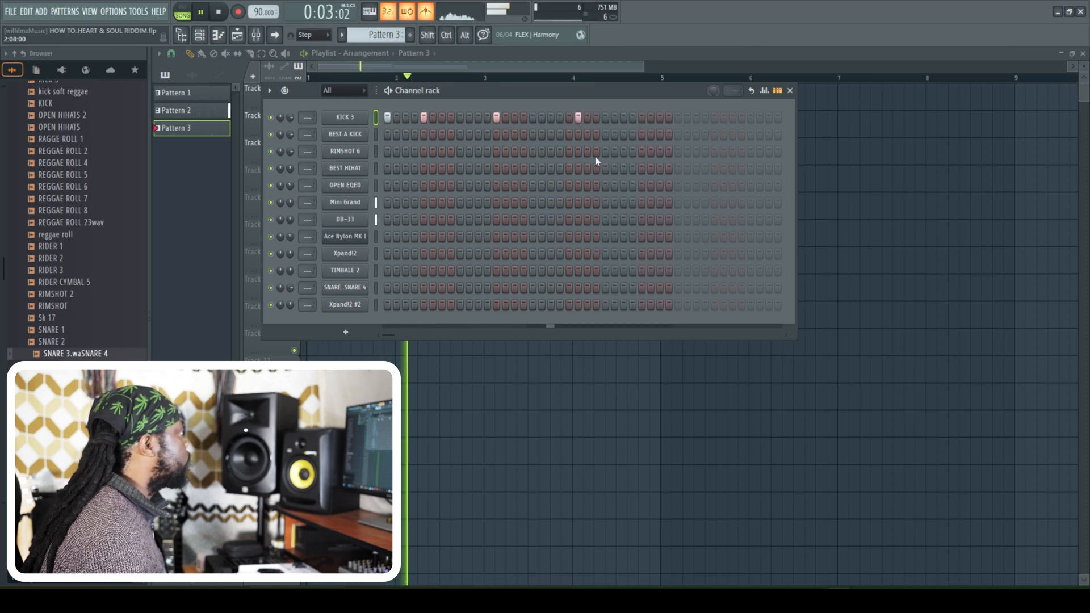
{"action": "left_click", "coordinate": [570, 118]}
{"action": "left_click", "coordinate": [578, 118]}
{"action": "left_click", "coordinate": [641, 118]}
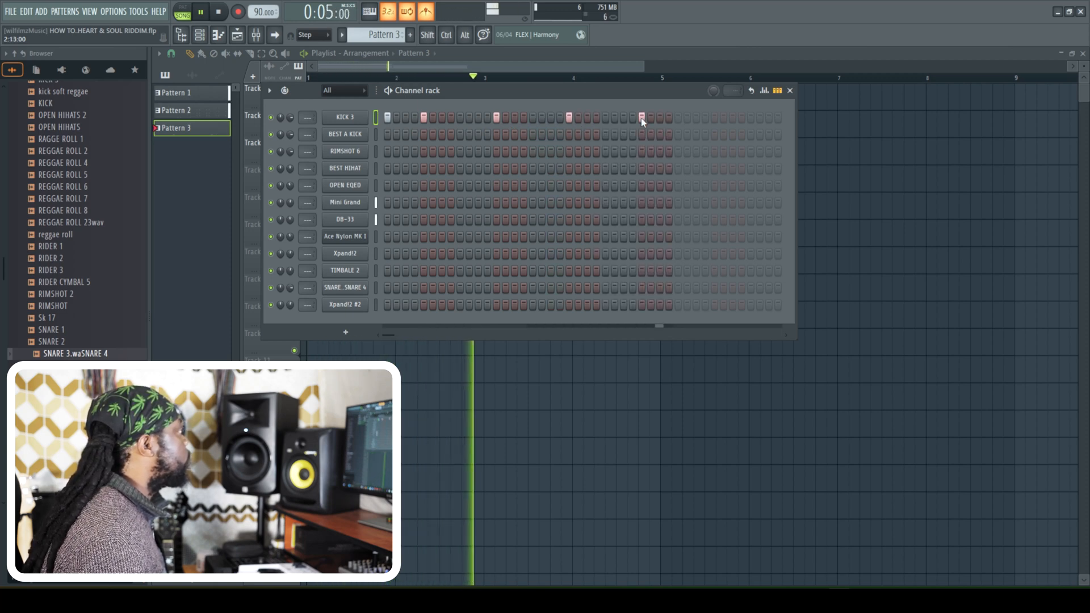
{"action": "key", "text": "space"}
{"action": "key", "text": "space"}
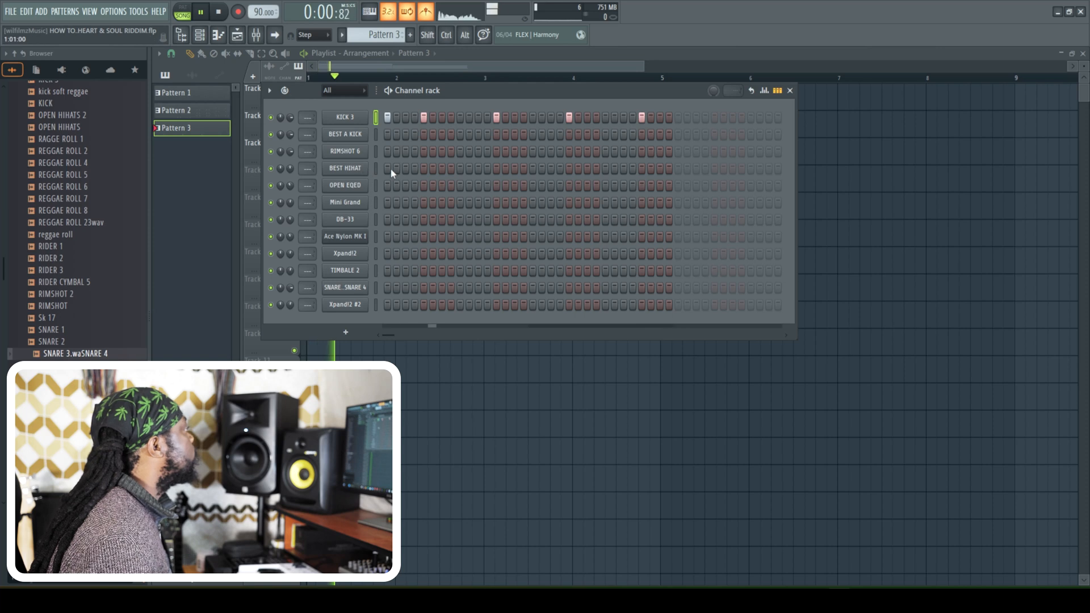
- Add RIMSHOT 6 hits on steps 5, 13, 21 and 29 of Pattern 3 and stop playback
{"action": "left_click", "coordinate": [431, 151]}
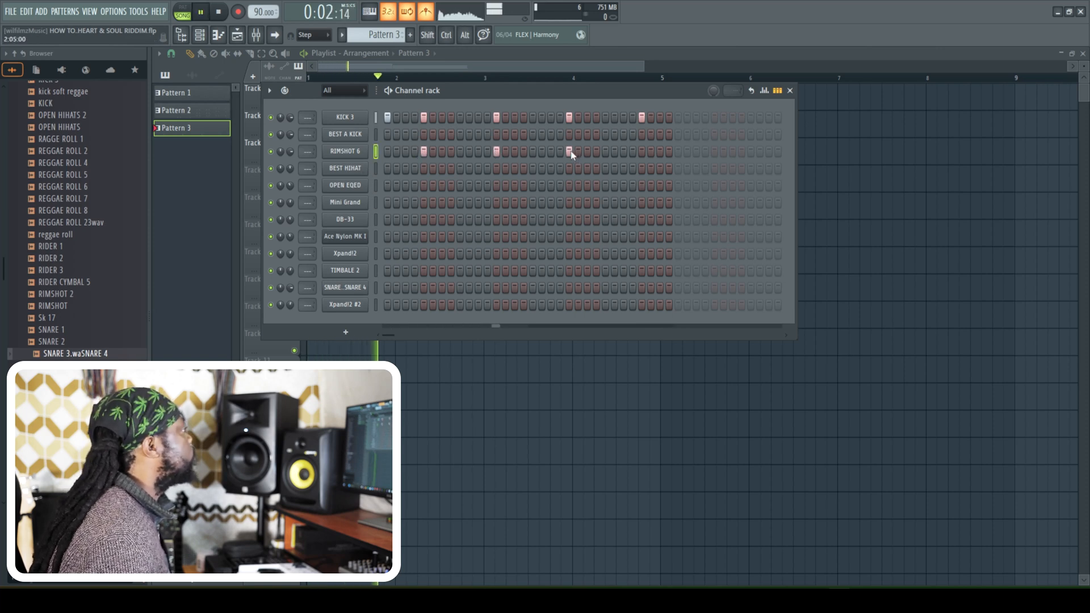
{"action": "left_click", "coordinate": [642, 152]}
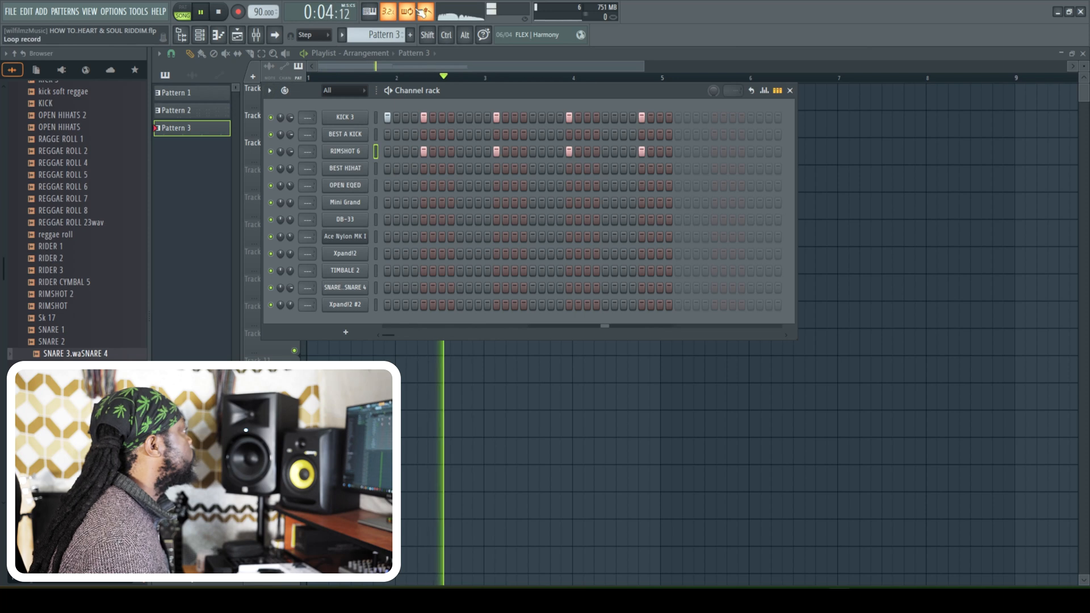
{"action": "key", "text": "space"}
- Fill the BEST HIHAT channel of Pattern 3 with a hit on every two steps
{"action": "right_click", "coordinate": [366, 165]}
{"action": "left_click", "coordinate": [514, 197]}
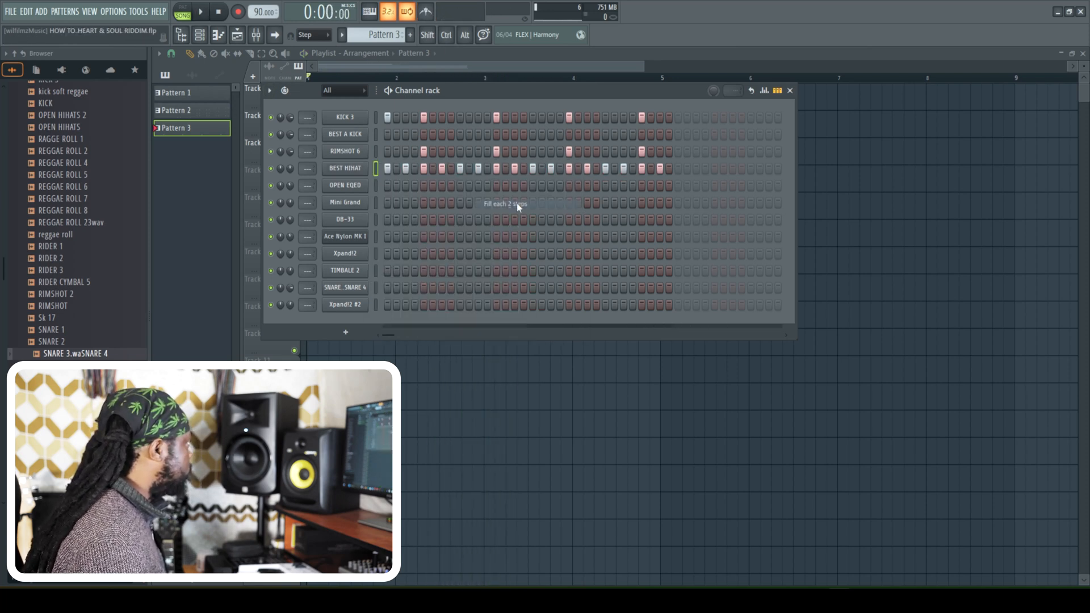
{"action": "key", "text": "space"}
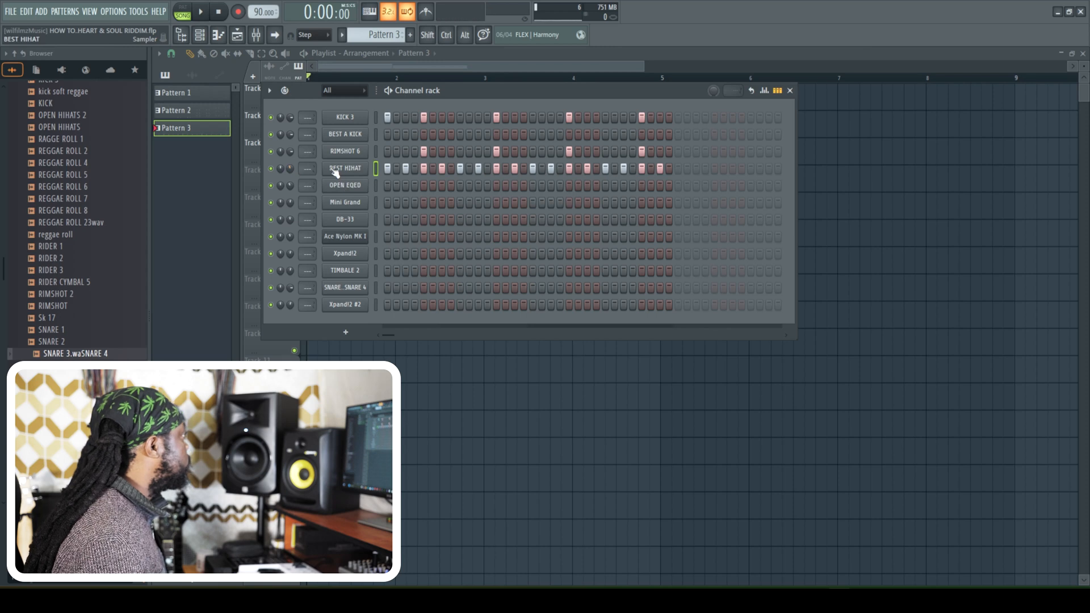
- Add a ghost note around step 2 of the BEST HIHAT part in the piano roll and lower its velocity
{"action": "right_click", "coordinate": [336, 174]}
{"action": "left_click", "coordinate": [420, 176]}
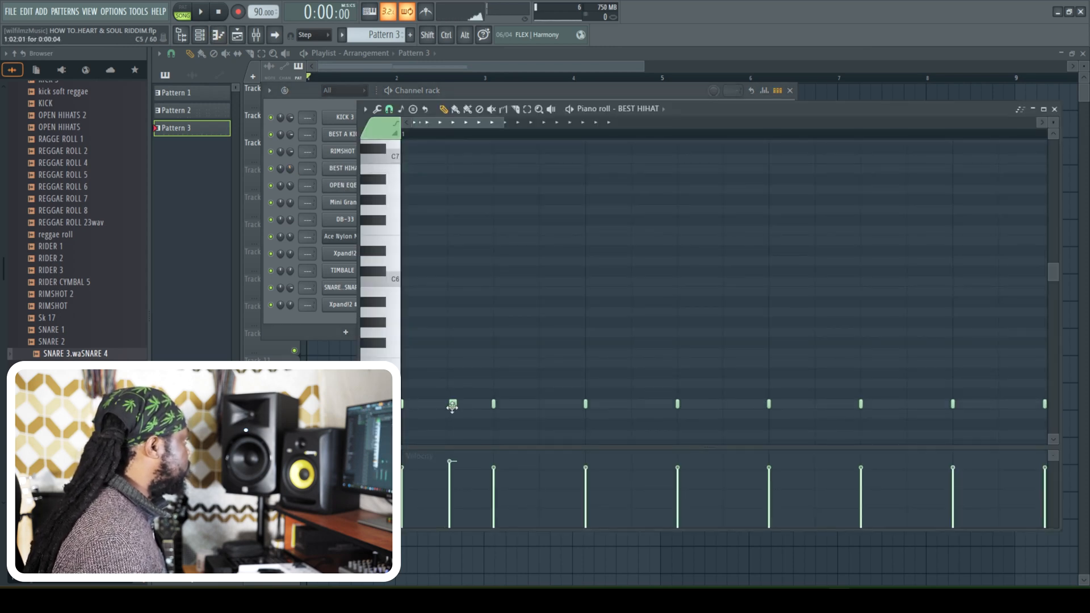
{"action": "key", "text": "space"}
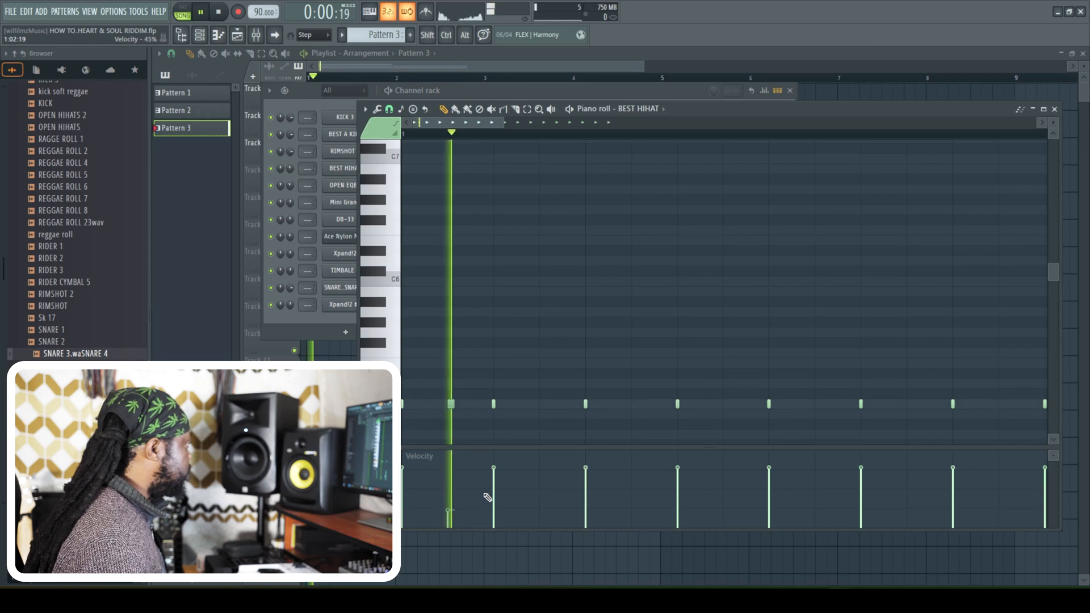
{"action": "key", "text": "space"}
- Add matching soft hi-hat ghost notes around steps 6, 10 and 14 of bar 1, checking them in playback
{"action": "key", "text": "space"}
{"action": "left_click", "coordinate": [637, 404]}
{"action": "key", "text": "space"}
{"action": "key", "text": "space"}
{"action": "left_click", "coordinate": [728, 405]}
{"action": "key", "text": "space"}
{"action": "right_click", "coordinate": [730, 404]}
{"action": "key", "text": "space"}
{"action": "left_click", "coordinate": [820, 404]}
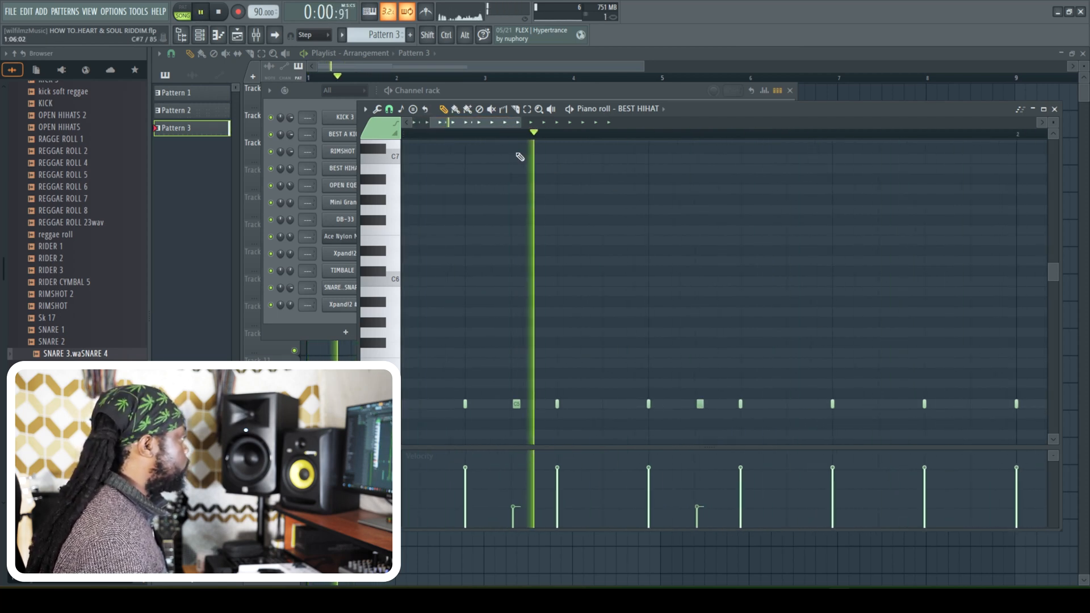
{"action": "key", "text": "space"}
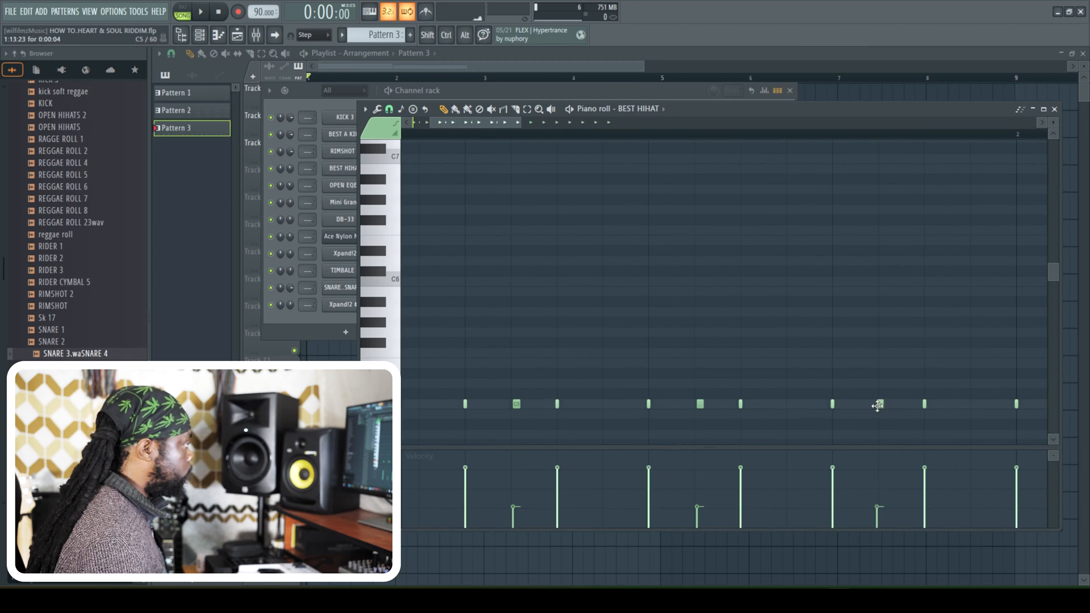
{"action": "key", "text": "space"}
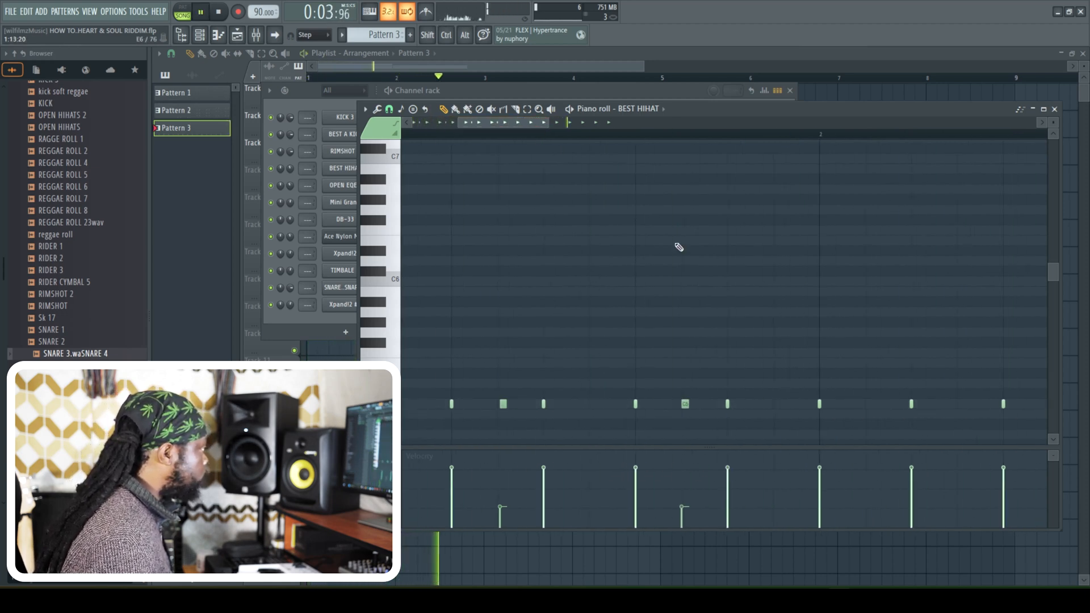
- Add soft BEST HIHAT ghost notes around steps 2, 6, 10 and 14 of bar 2, then close the hi-hat piano roll
{"action": "left_click", "coordinate": [870, 403]}
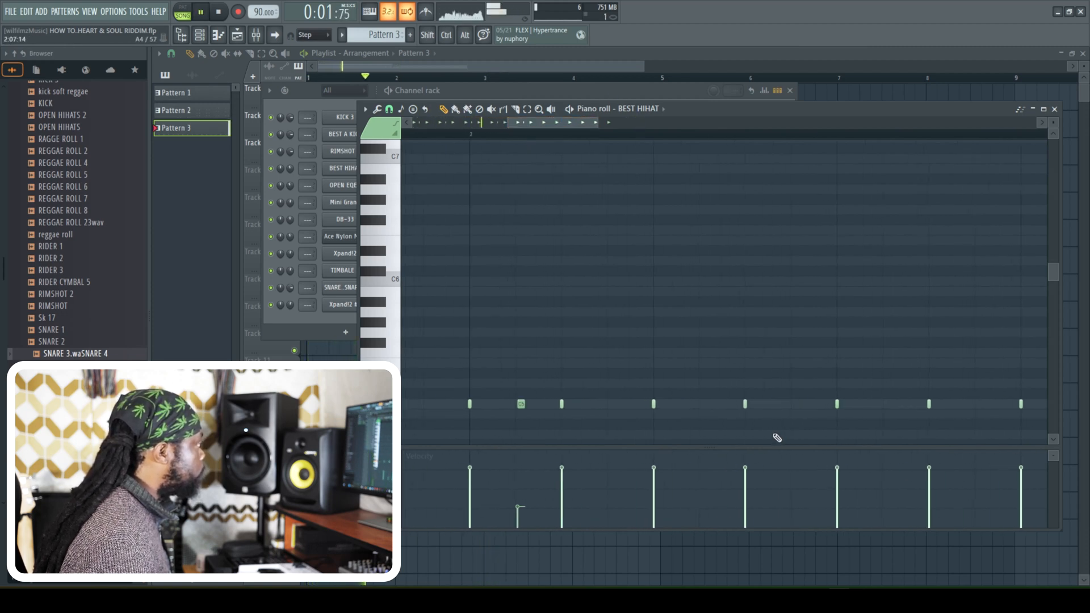
{"action": "left_click", "coordinate": [703, 403]}
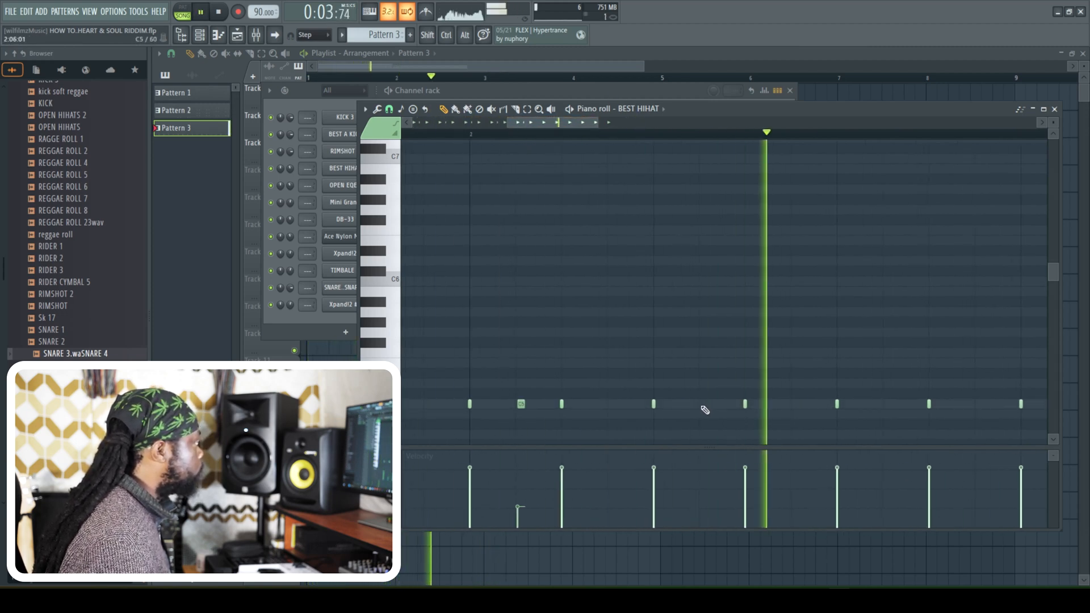
{"action": "left_click", "coordinate": [885, 404]}
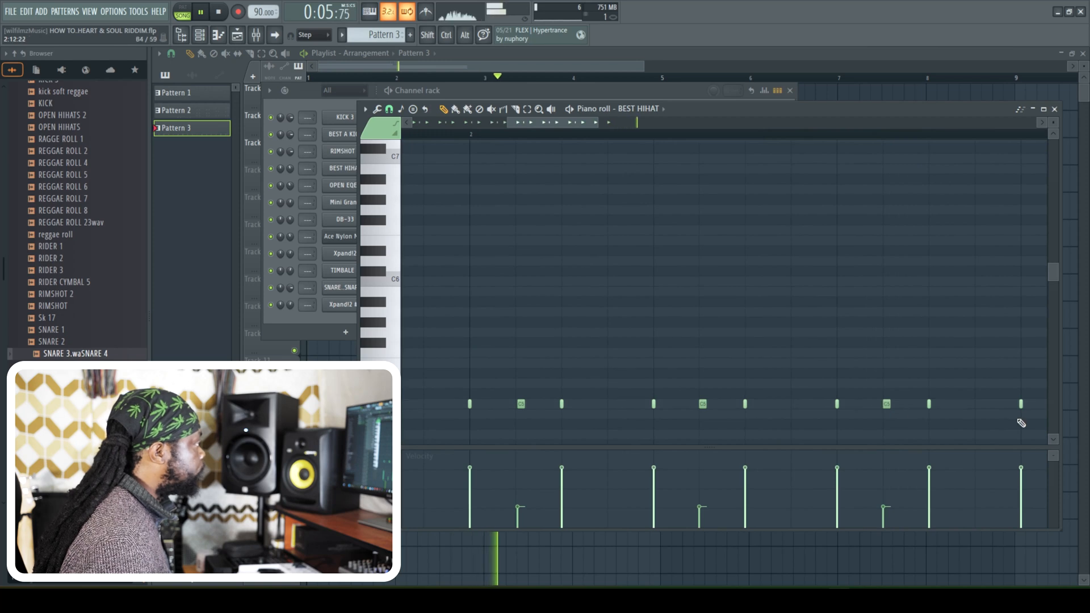
{"action": "left_click_drag", "start_coordinate": [587, 124], "coordinate": [652, 143]}
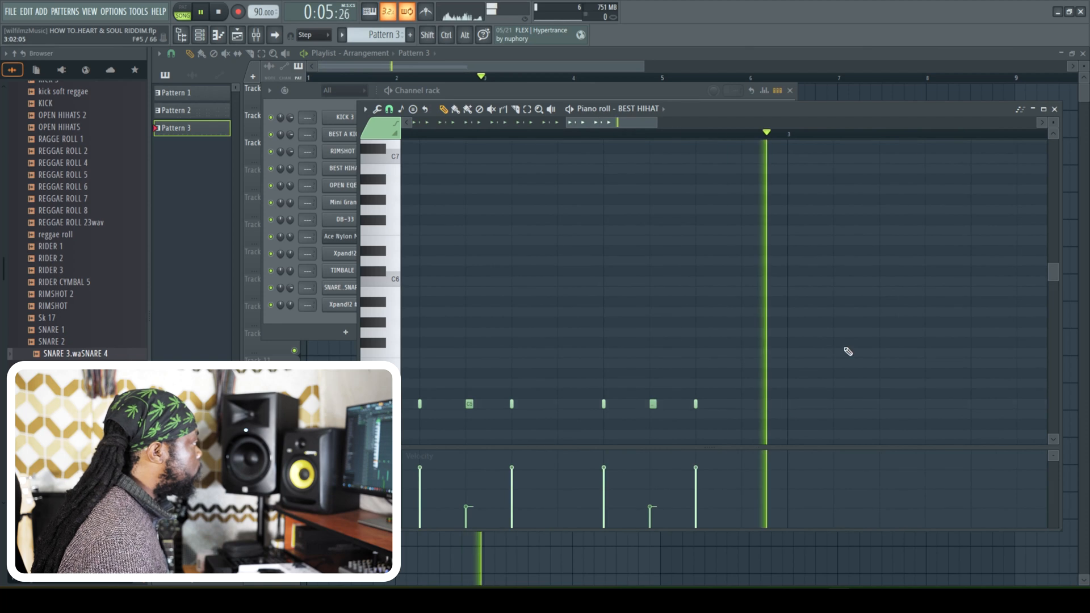
{"action": "left_click", "coordinate": [1054, 109]}
{"action": "key", "text": "space"}
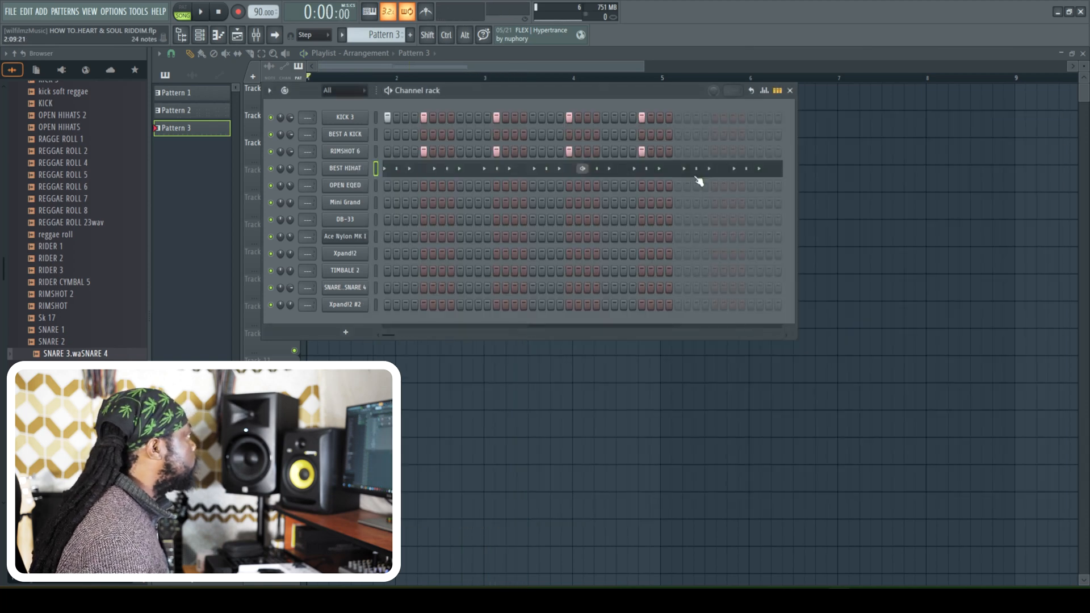
- Add an OPEN EQED hit on step 31 of Pattern 3 and check it against the hi-hats in the piano roll
{"action": "right_click", "coordinate": [359, 192]}
{"action": "left_click", "coordinate": [377, 186]}
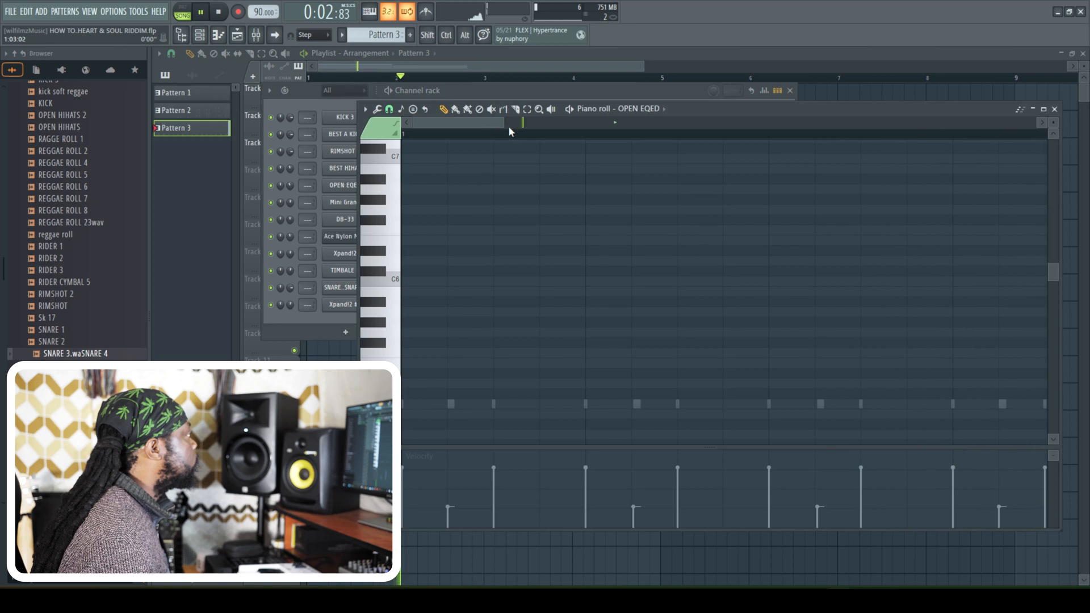
{"action": "left_click_drag", "start_coordinate": [501, 130], "coordinate": [676, 155]}
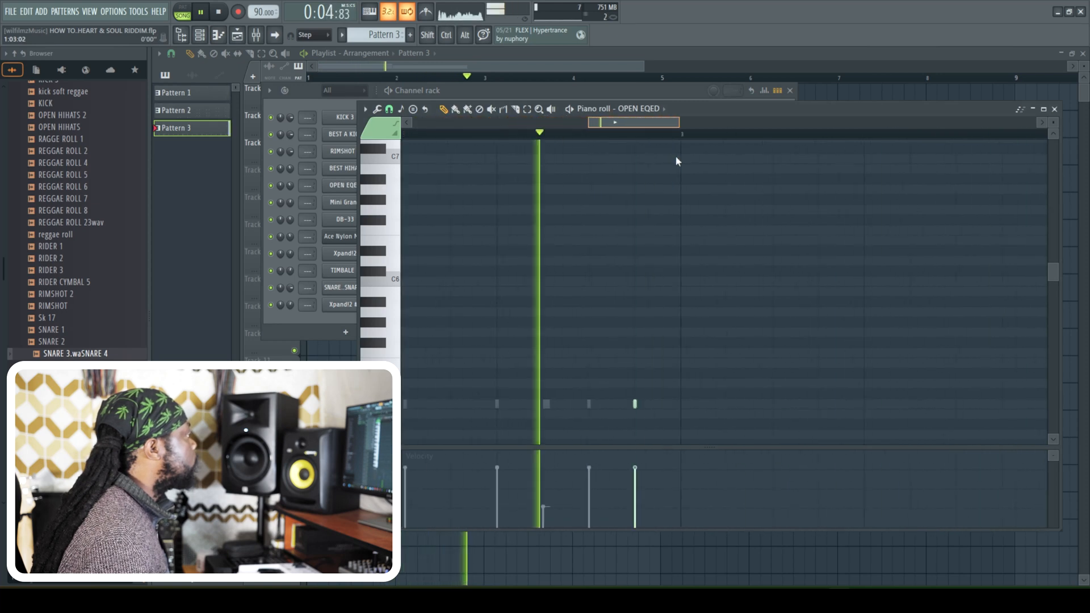
{"action": "key", "text": "Escape"}
{"action": "key", "text": "space"}
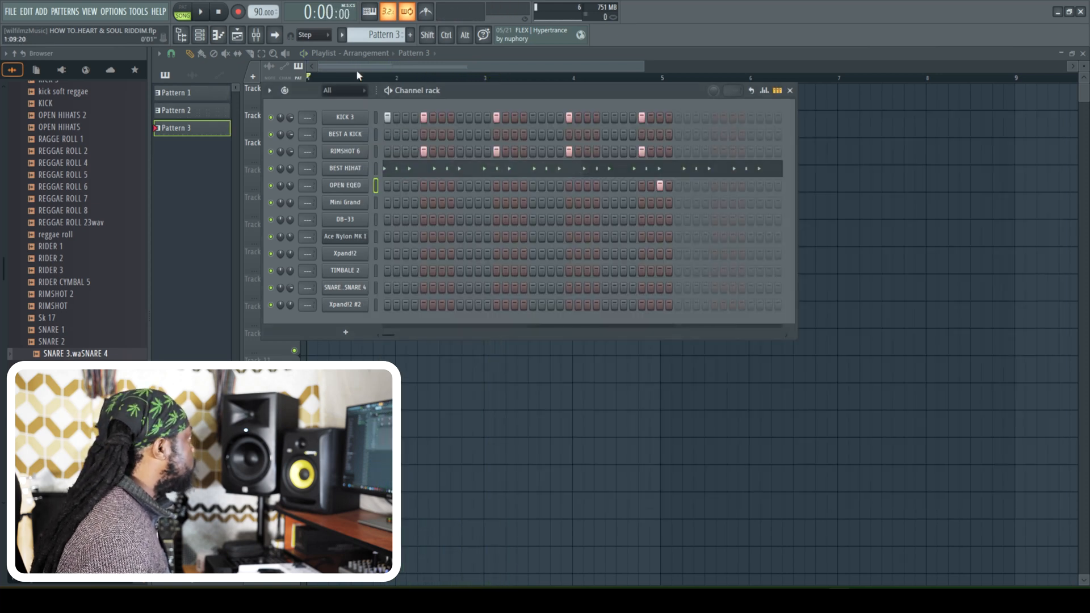
- Place Pattern 3 at bar 1 on Track 1 and a new Pattern 4 at bar 3 on Track 2
{"action": "left_click", "coordinate": [357, 69]}
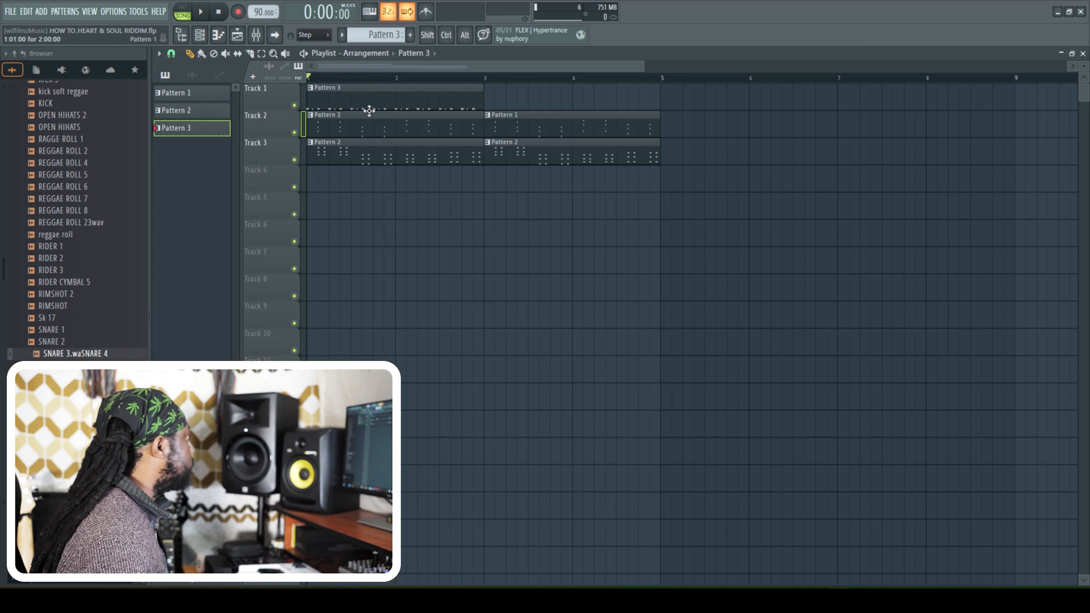
{"action": "left_click", "coordinate": [211, 39]}
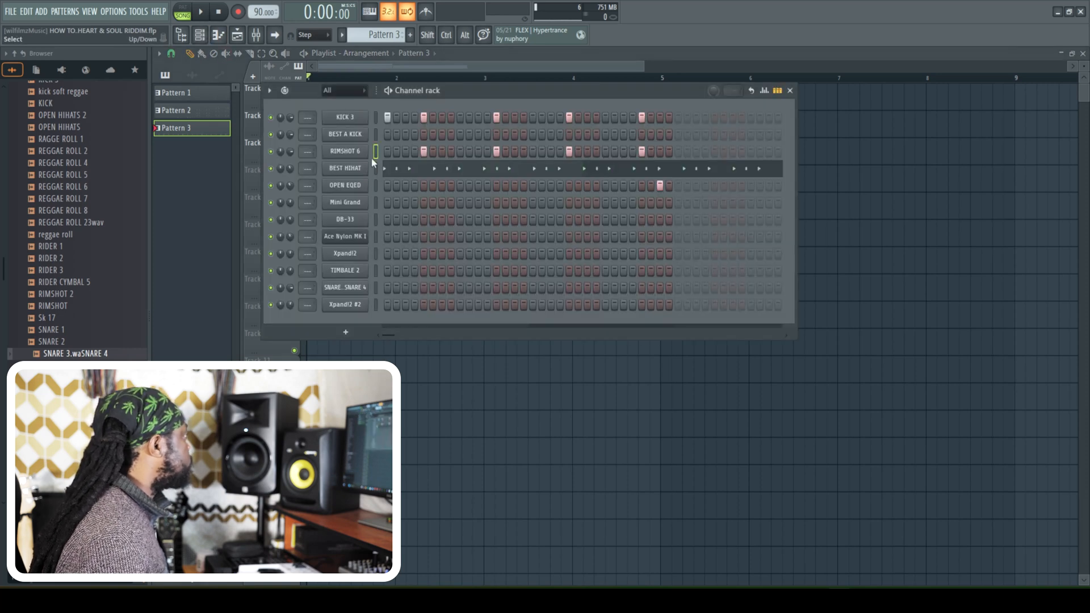
{"action": "left_click", "coordinate": [200, 35]}
{"action": "left_click", "coordinate": [410, 35]}
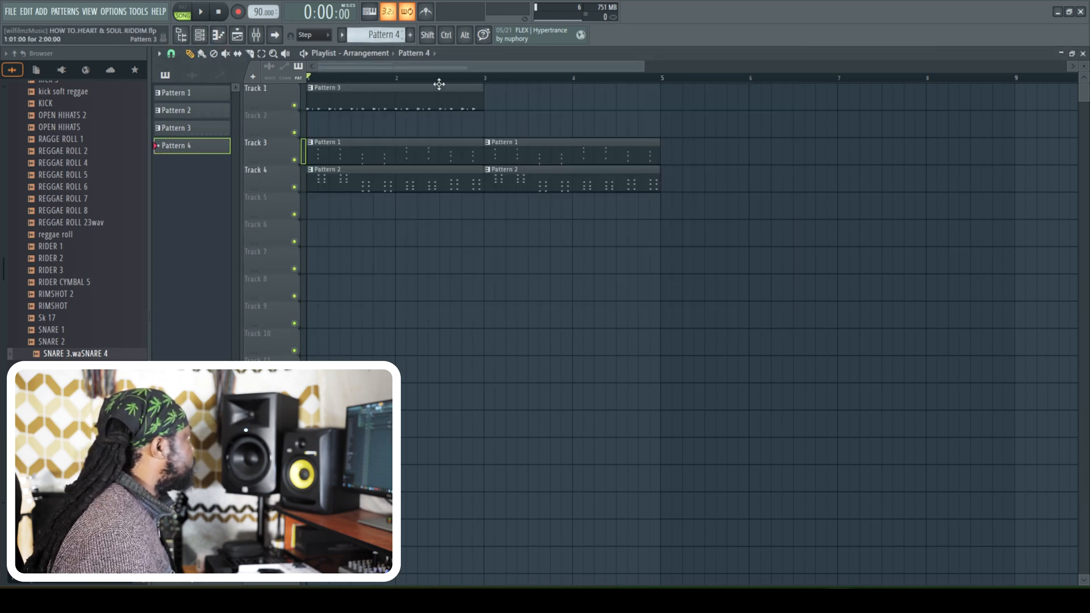
{"action": "left_click", "coordinate": [487, 123]}
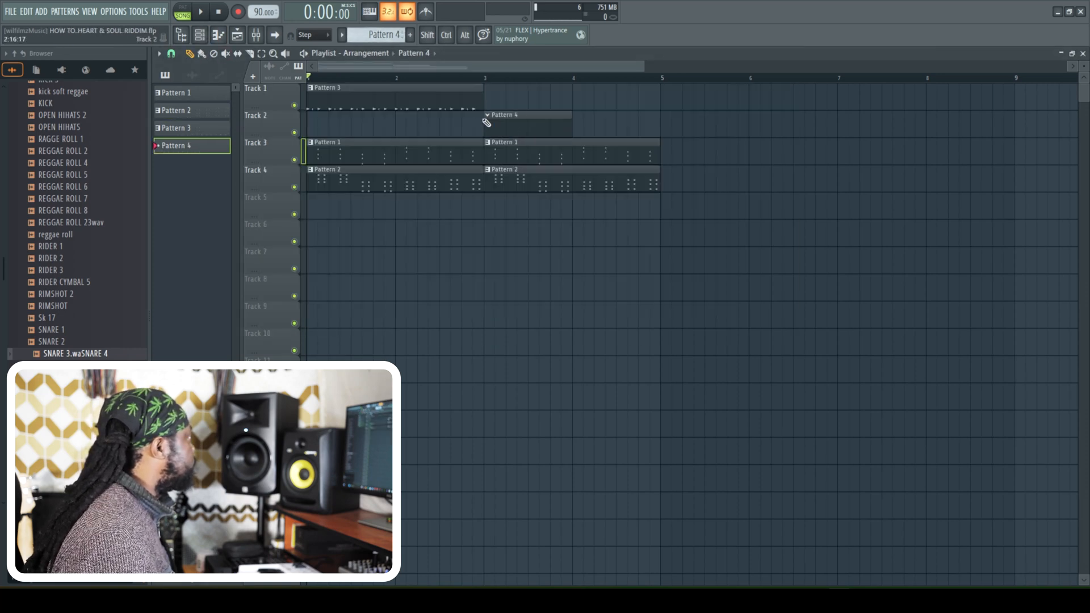
- Paste Pattern 3's drum steps into Pattern 4, layer BEST A KICK on steps 5, 13, 21 and 29, and add rimshots on steps 10 and 16
{"action": "left_click", "coordinate": [205, 36]}
{"action": "left_click", "coordinate": [26, 11]}
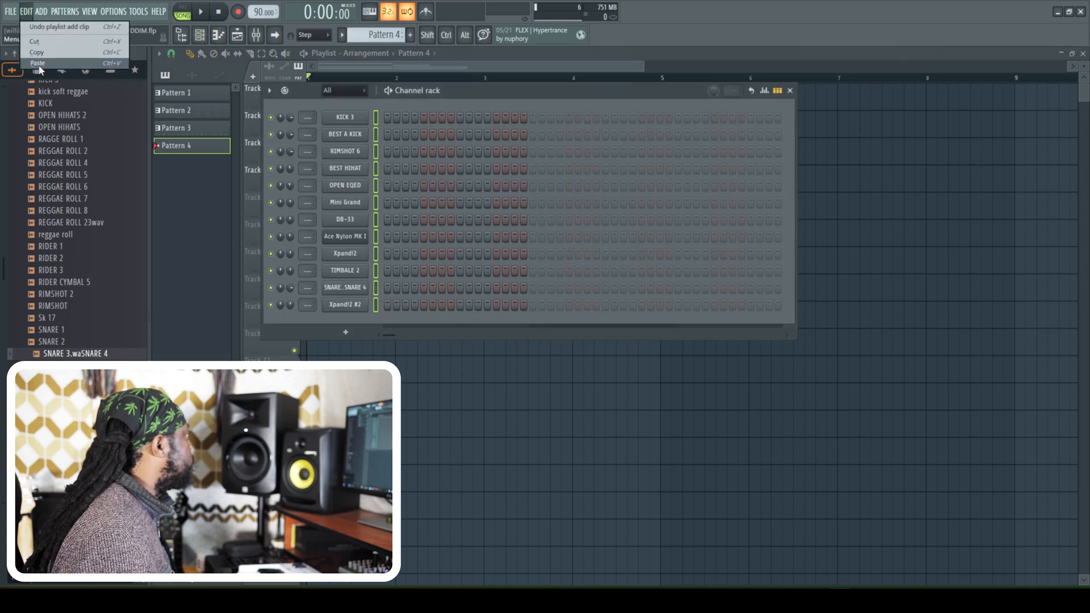
{"action": "left_click", "coordinate": [39, 64]}
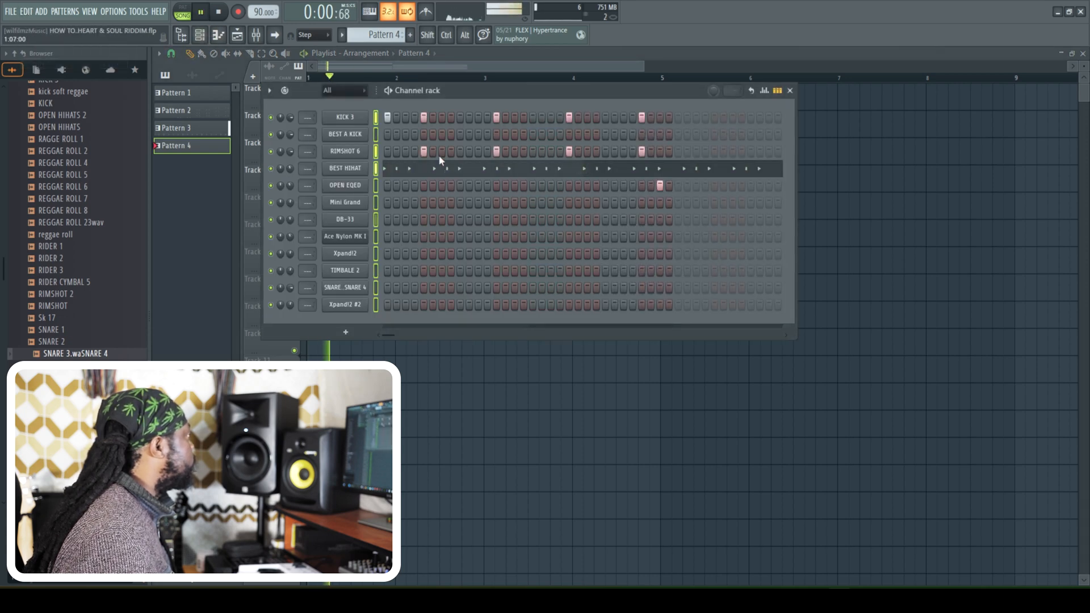
{"action": "key", "text": "l"}
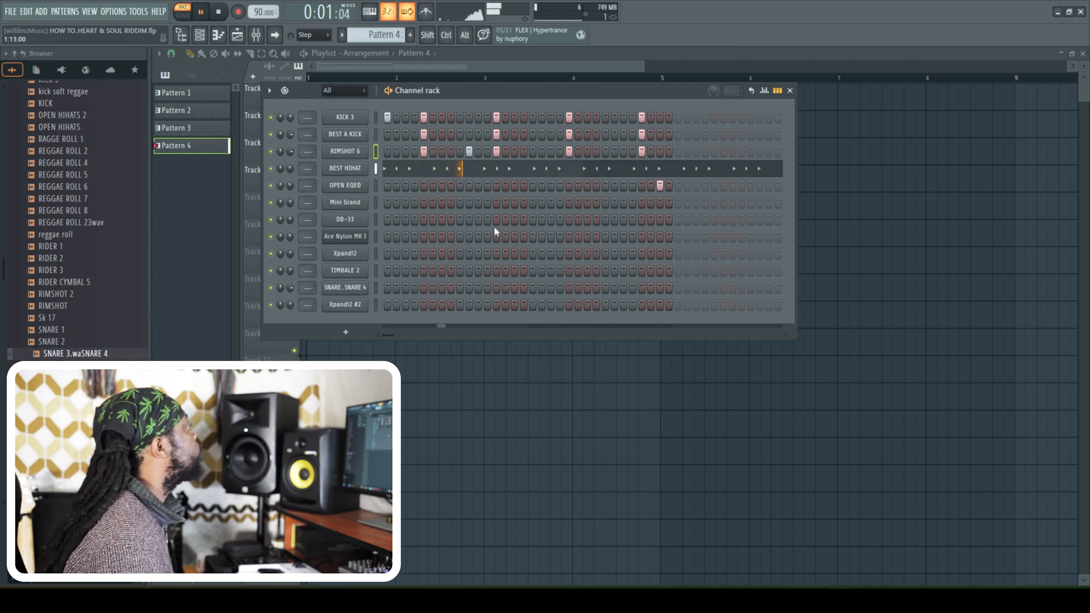
{"action": "left_click", "coordinate": [523, 152]}
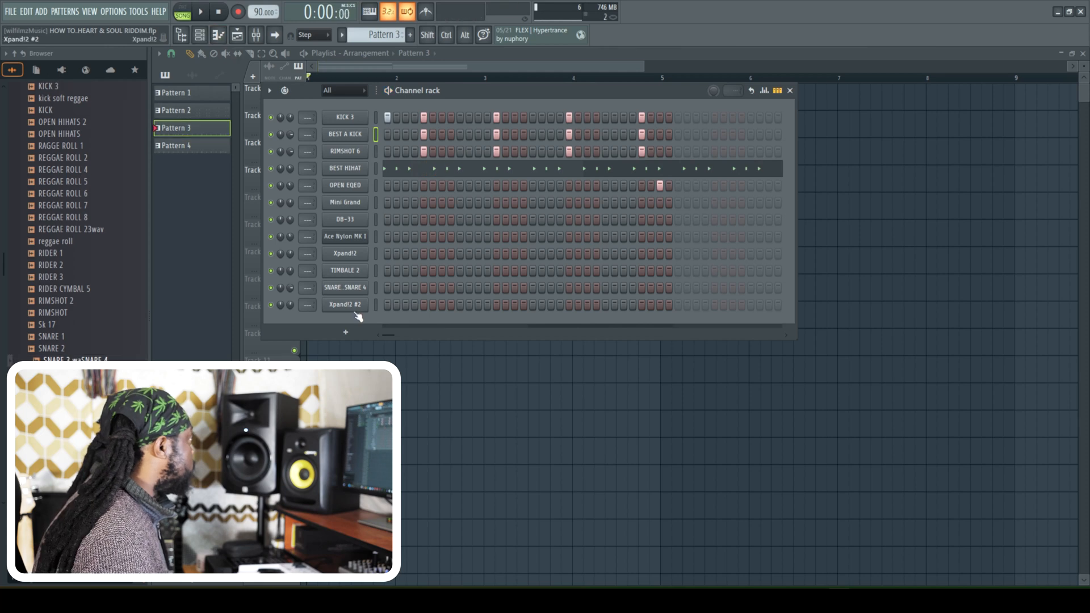
- Clone the DB-33 channel as a second organ and switch to a new empty Pattern 5
{"action": "right_click", "coordinate": [352, 222]}
{"action": "left_click", "coordinate": [389, 352]}
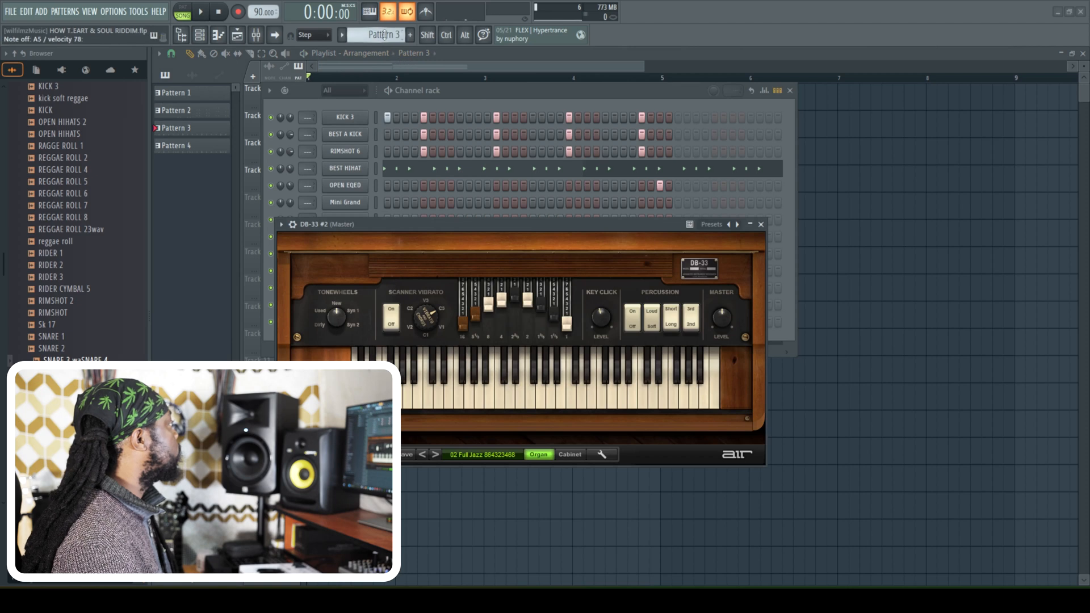
{"action": "scroll", "coordinate": [385, 35], "scroll_direction": "up", "scroll_amount": 2}
{"action": "left_click", "coordinate": [219, 38]}
{"action": "left_click", "coordinate": [201, 37]}
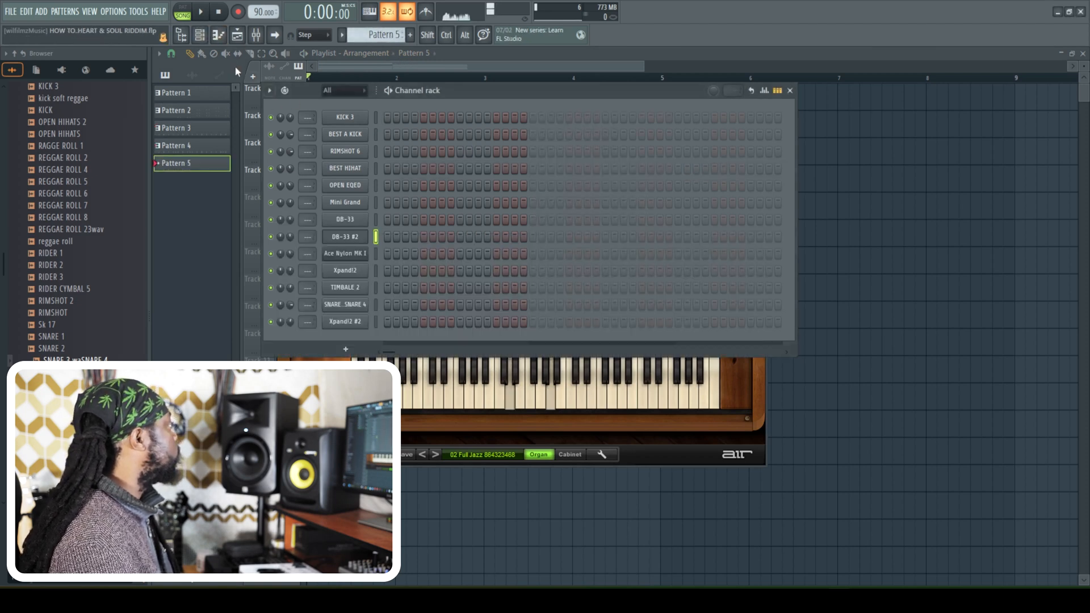
- Place Pattern 5 at bar 1 on Track 5 and play the arrangement
{"action": "left_click", "coordinate": [257, 37]}
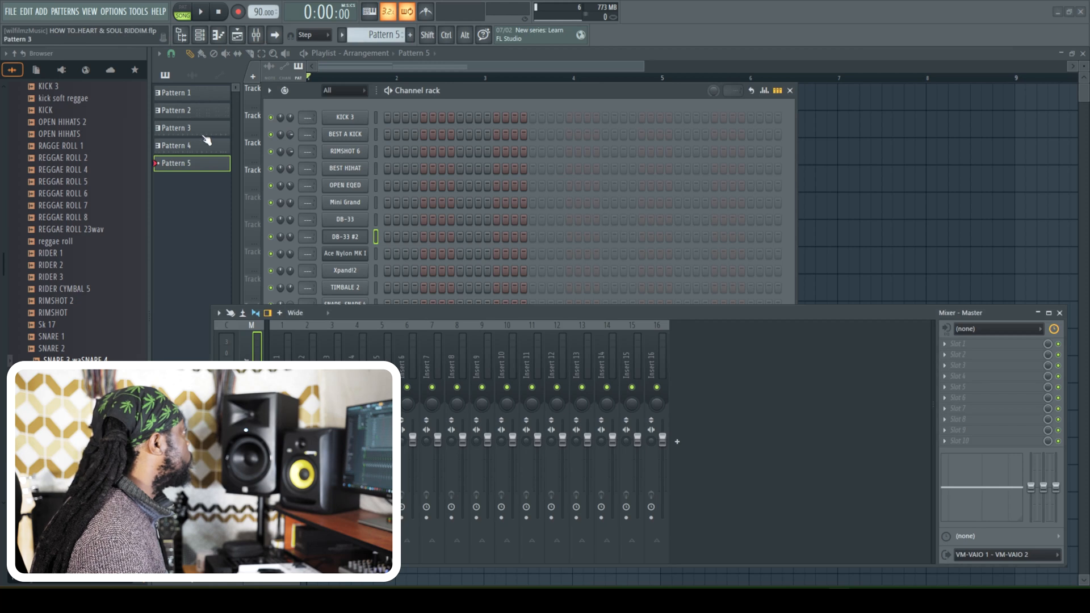
{"action": "key", "text": "F6"}
{"action": "key", "text": "space"}
{"action": "left_click", "coordinate": [342, 211]}
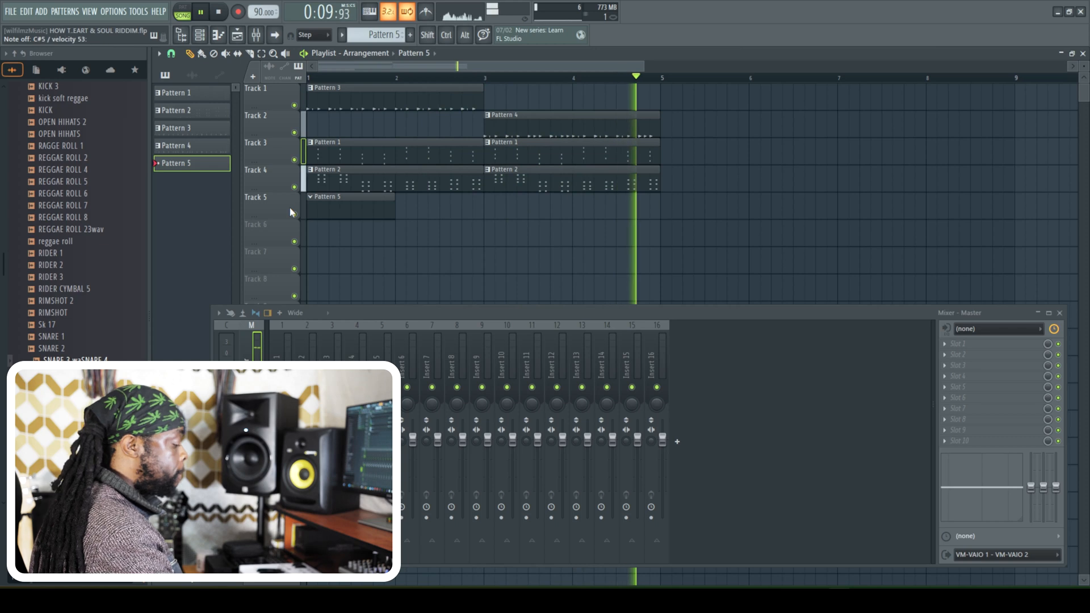
- Rehearse the second organ over the arrangement and record its chords into Pattern 5 on the DB-33 #2 channel
{"action": "key", "text": "space"}
{"action": "key", "text": "space"}
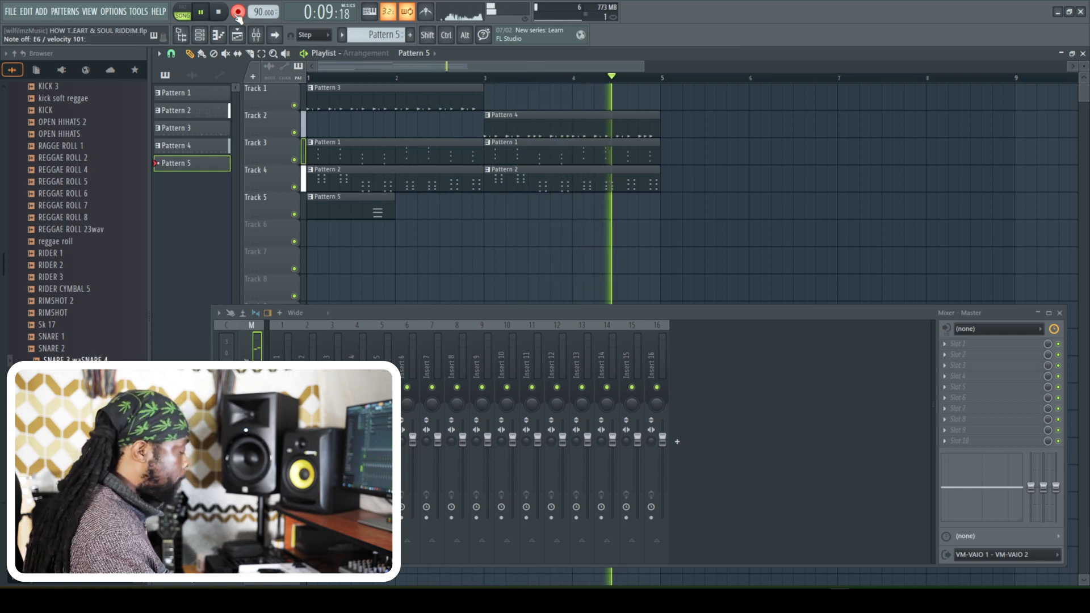
{"action": "key", "text": "space"}
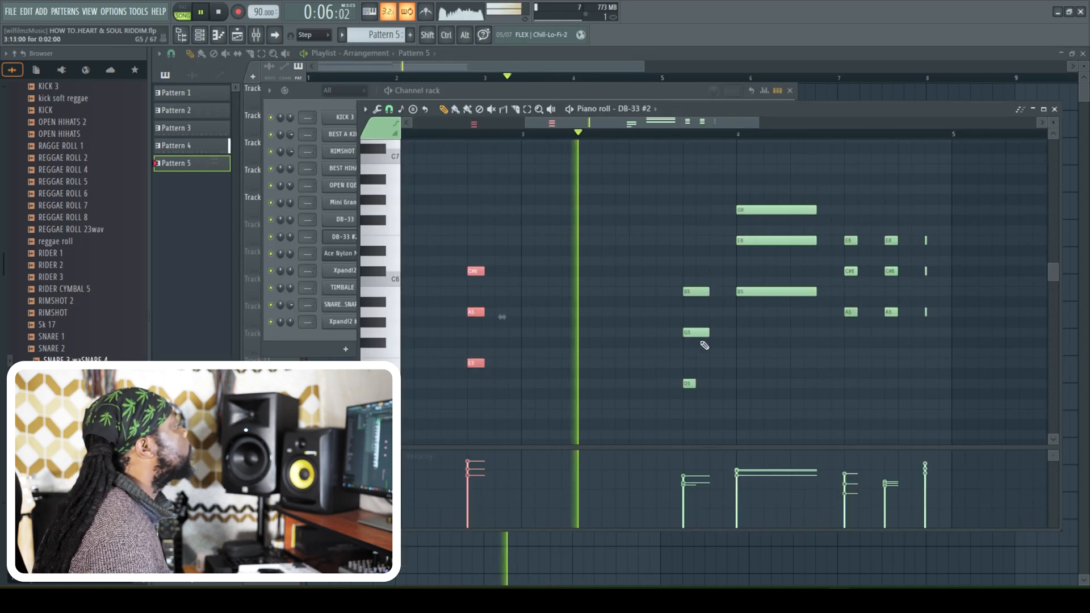
- Shorten the B5-G5-D5 organ chord late in bar 3 and level the note velocities within the chords from bar 2 to bar 4
{"action": "left_click_drag", "start_coordinate": [708, 292], "coordinate": [690, 294]}
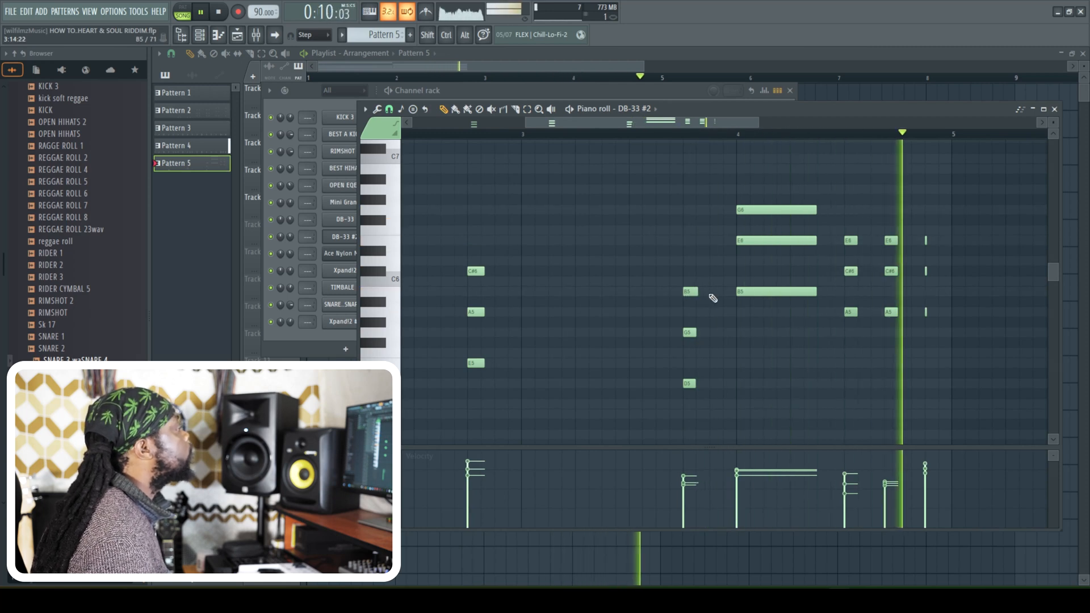
{"action": "left_click_drag", "start_coordinate": [526, 122], "coordinate": [399, 126]}
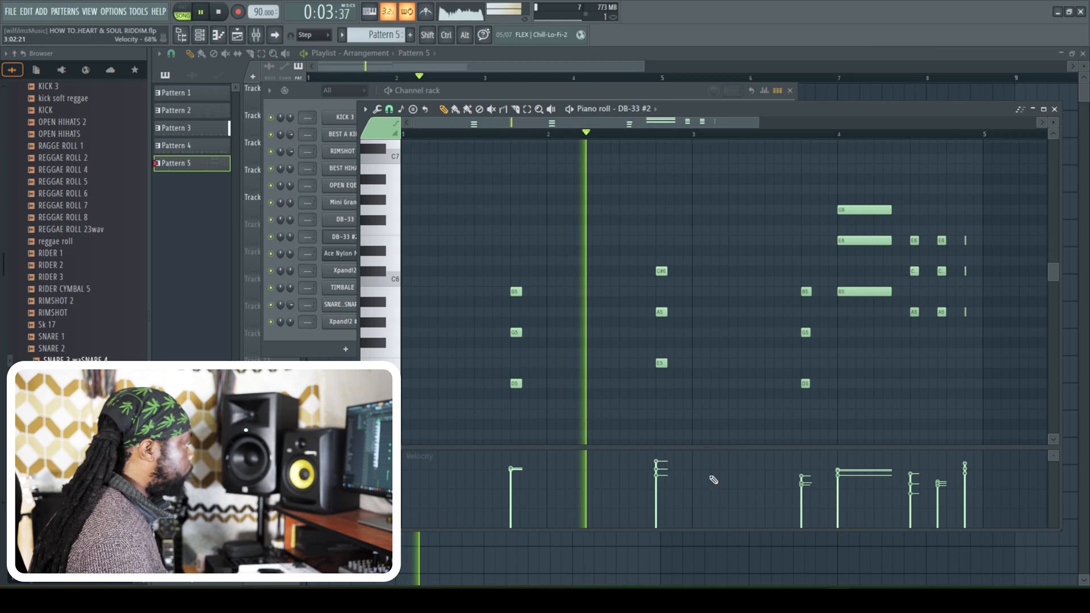
{"action": "left_click", "coordinate": [656, 465]}
{"action": "left_click", "coordinate": [801, 470]}
{"action": "left_click", "coordinate": [858, 471]}
{"action": "left_click", "coordinate": [910, 474]}
{"action": "left_click", "coordinate": [939, 471]}
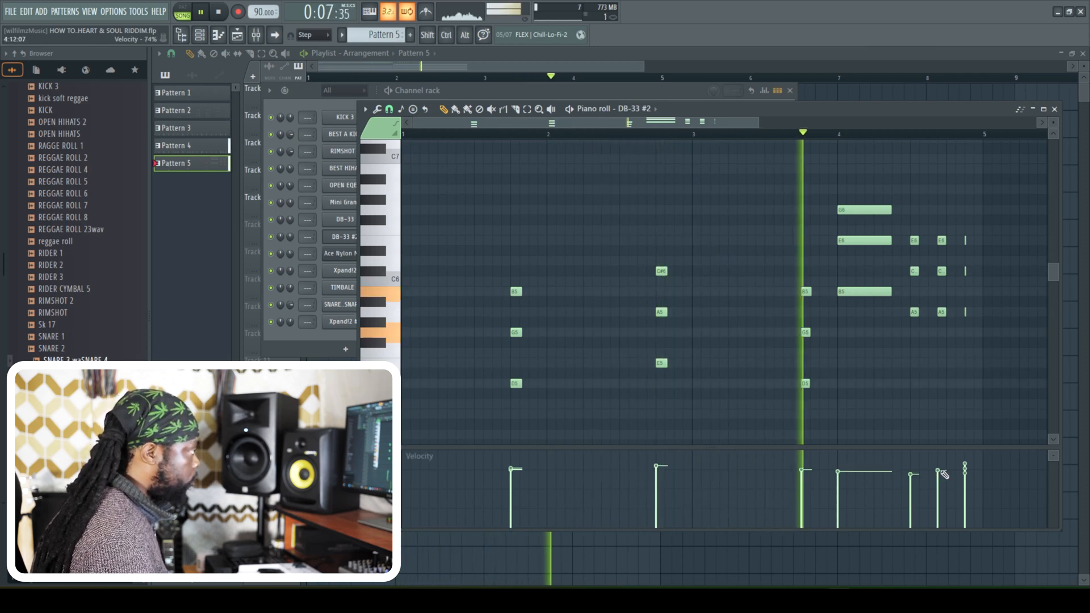
{"action": "left_click", "coordinate": [964, 477]}
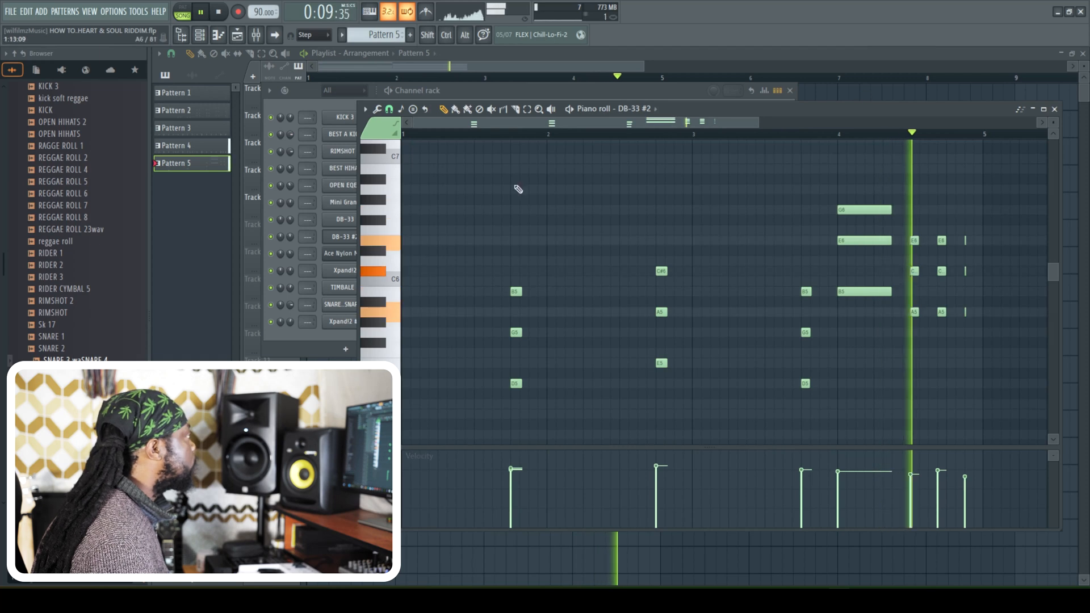
- Create a new Pattern 6 and record a four-bar melody into it with the Xpand!2 channel
{"action": "left_click", "coordinate": [675, 91]}
{"action": "key", "text": "space"}
{"action": "key", "text": "F4"}
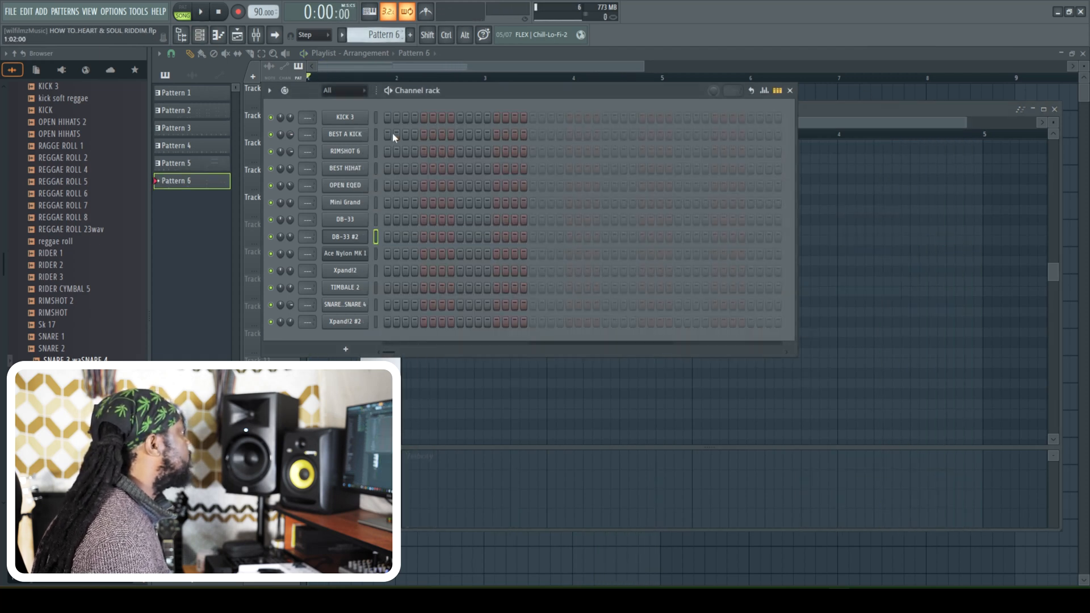
{"action": "left_click", "coordinate": [376, 272]}
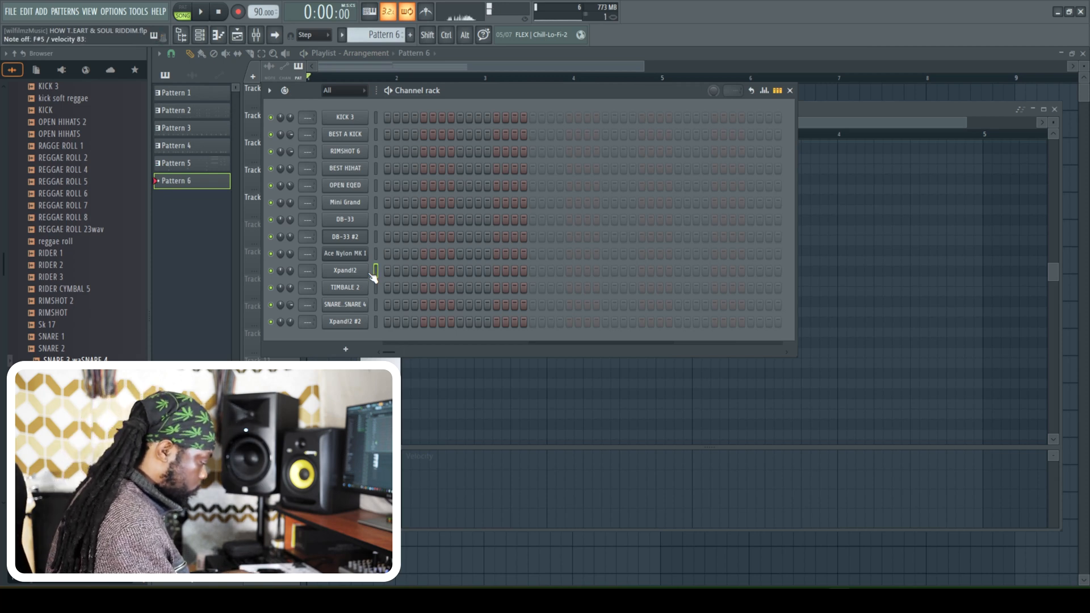
{"action": "key", "text": "space"}
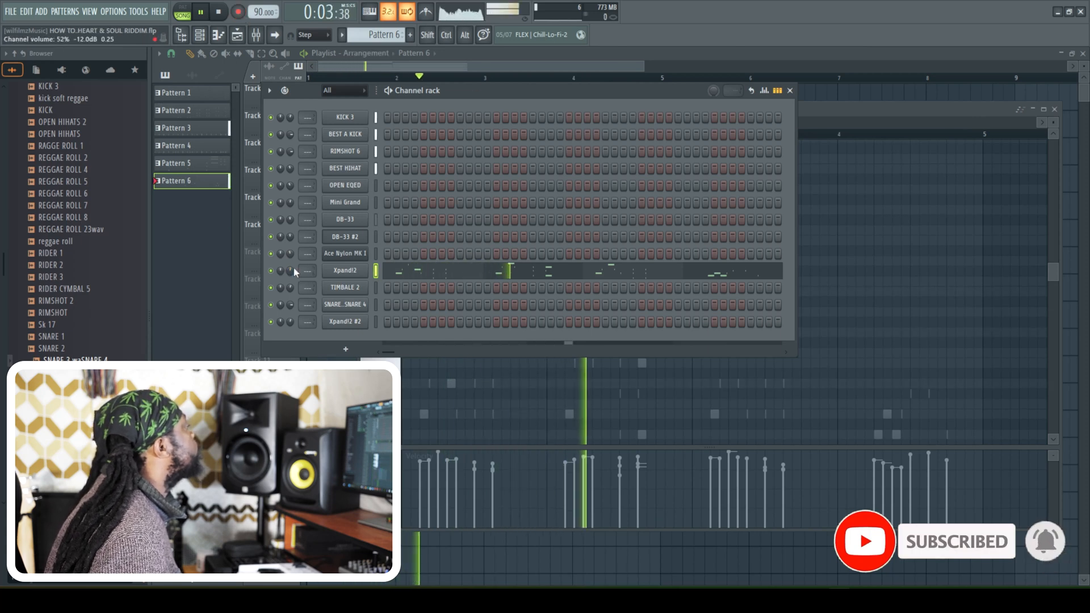
- Lengthen the two short E5 notes near the start of bar 2 in the Xpand!2 melody
{"action": "left_click", "coordinate": [488, 275]}
{"action": "key", "text": "space"}
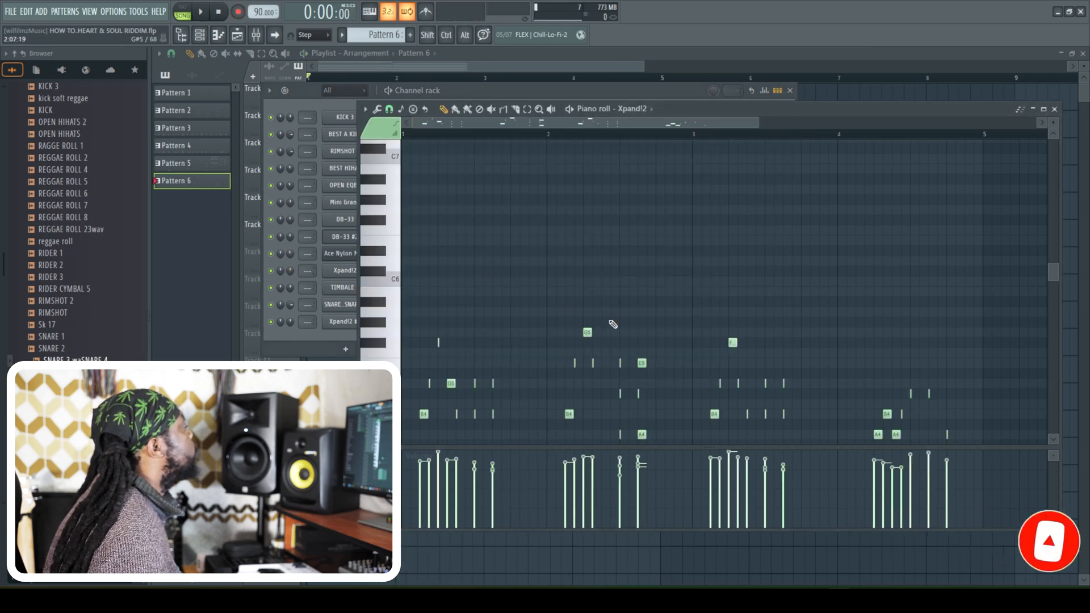
{"action": "scroll", "coordinate": [610, 306], "scroll_direction": "down", "scroll_amount": 3}
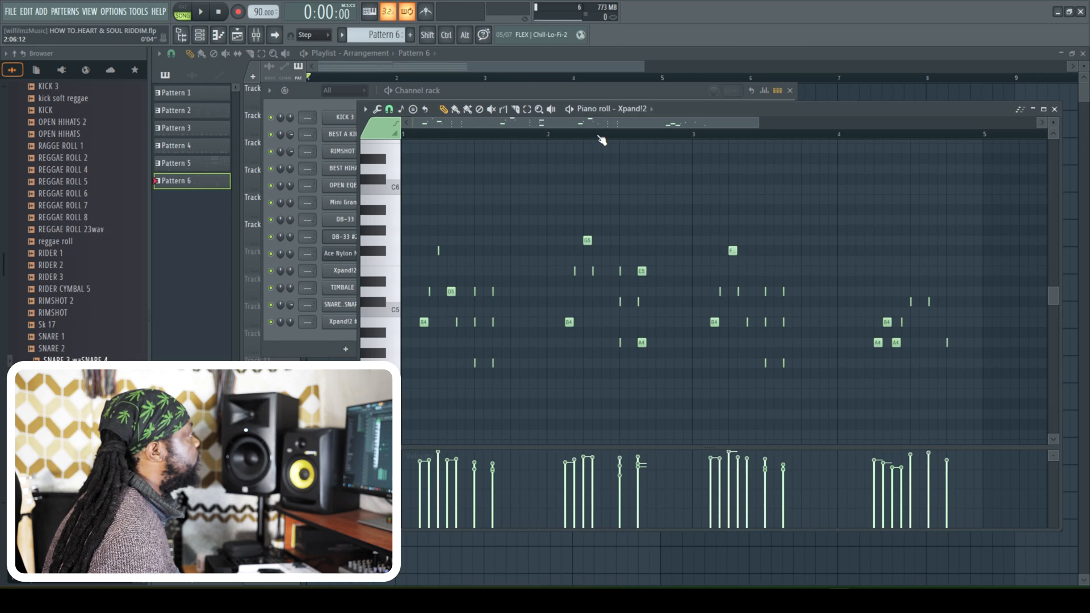
{"action": "key", "text": "space"}
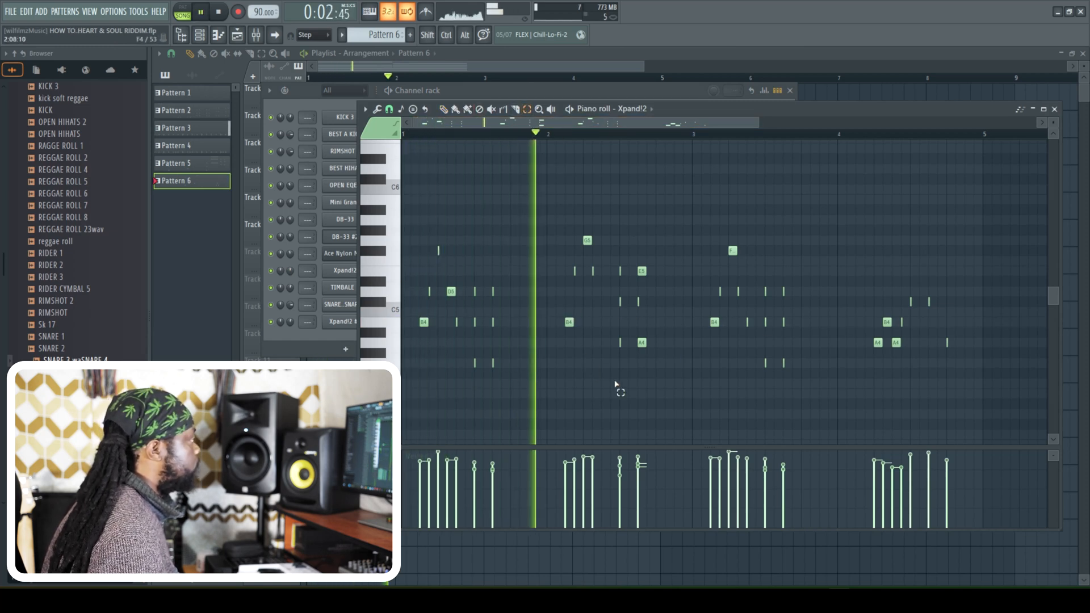
{"action": "left_click_drag", "start_coordinate": [565, 283], "coordinate": [595, 269]}
{"action": "key", "text": "space"}
{"action": "key", "text": "space"}
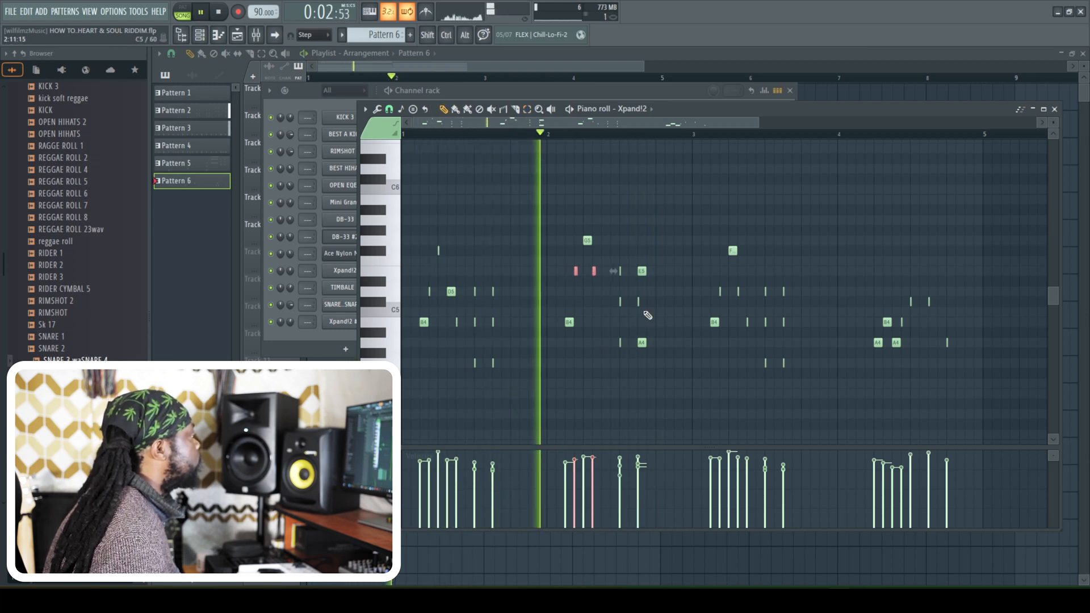
- Add a short D5 note right after the second E5 in bar 2 of the Xpand!2 melody
{"action": "left_click_drag", "start_coordinate": [759, 122], "coordinate": [608, 123]}
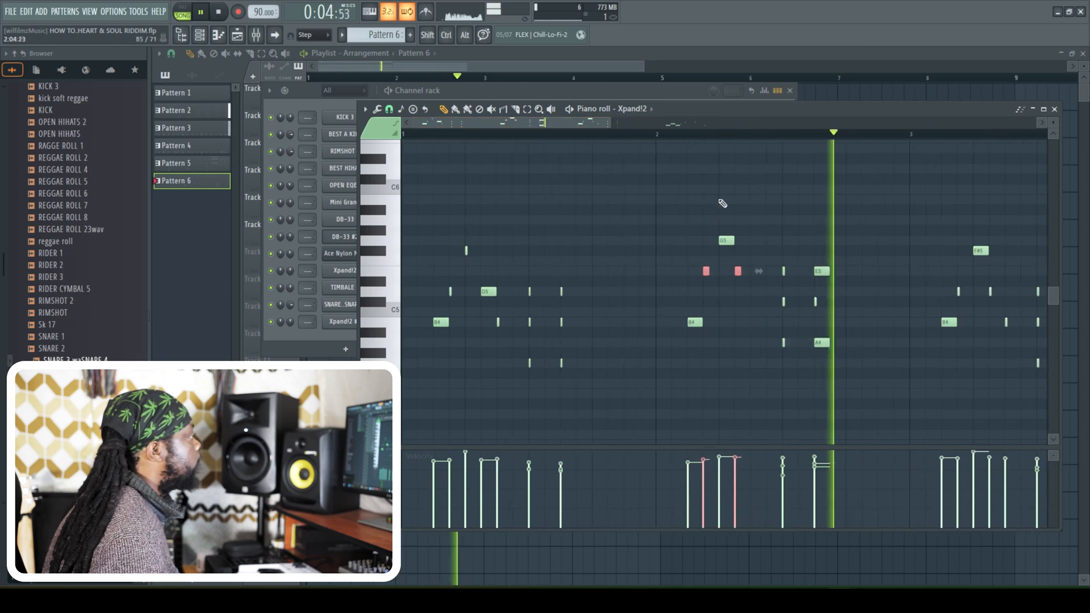
{"action": "key", "text": "space"}
{"action": "left_click", "coordinate": [750, 311]}
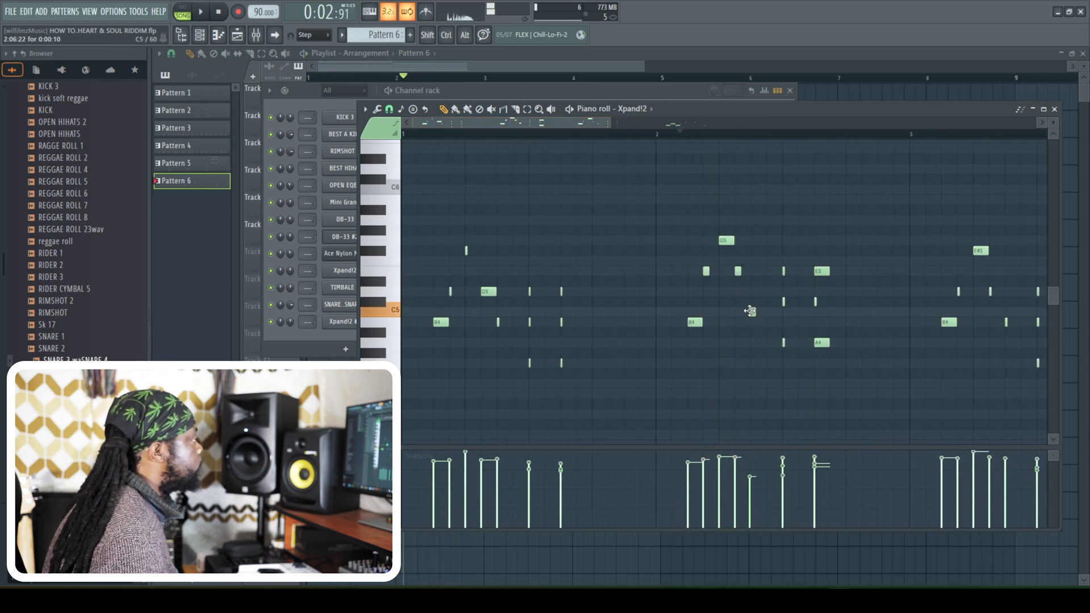
{"action": "key", "text": "space"}
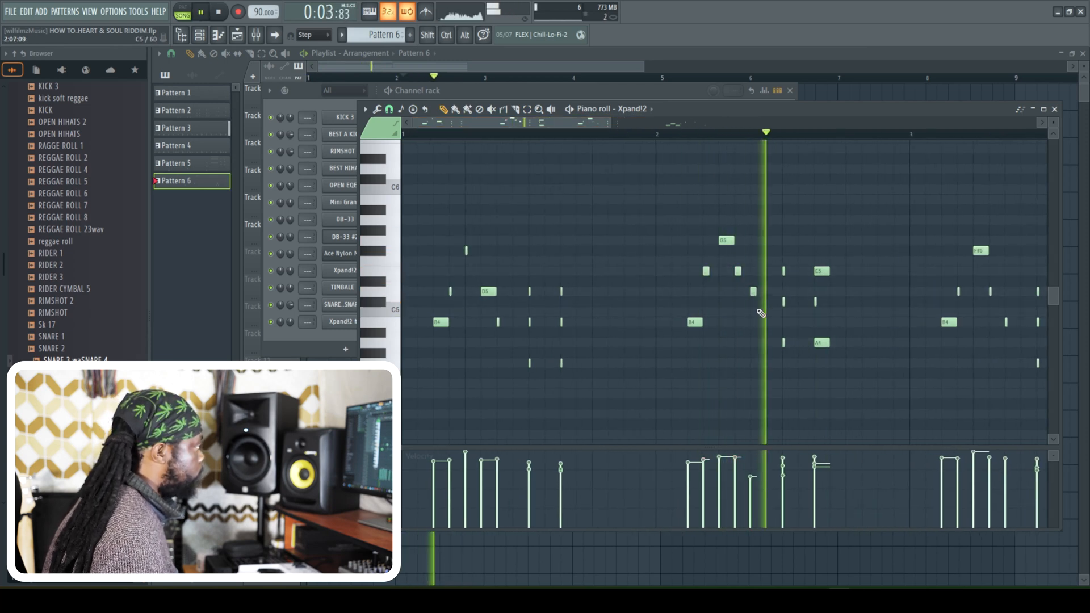
- Match the note lengths of the last E5-C#5-A4 chord in bar 2 and lower the velocity of the high note in bar 1
{"action": "left_click_drag", "start_coordinate": [829, 272], "coordinate": [820, 271]}
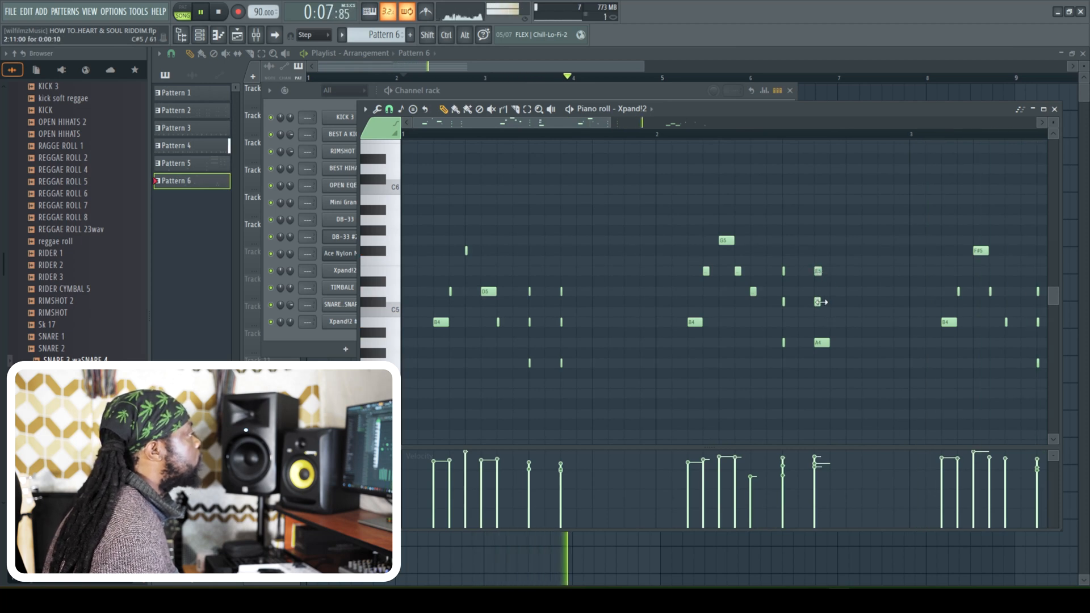
{"action": "left_click_drag", "start_coordinate": [827, 340], "coordinate": [818, 343]}
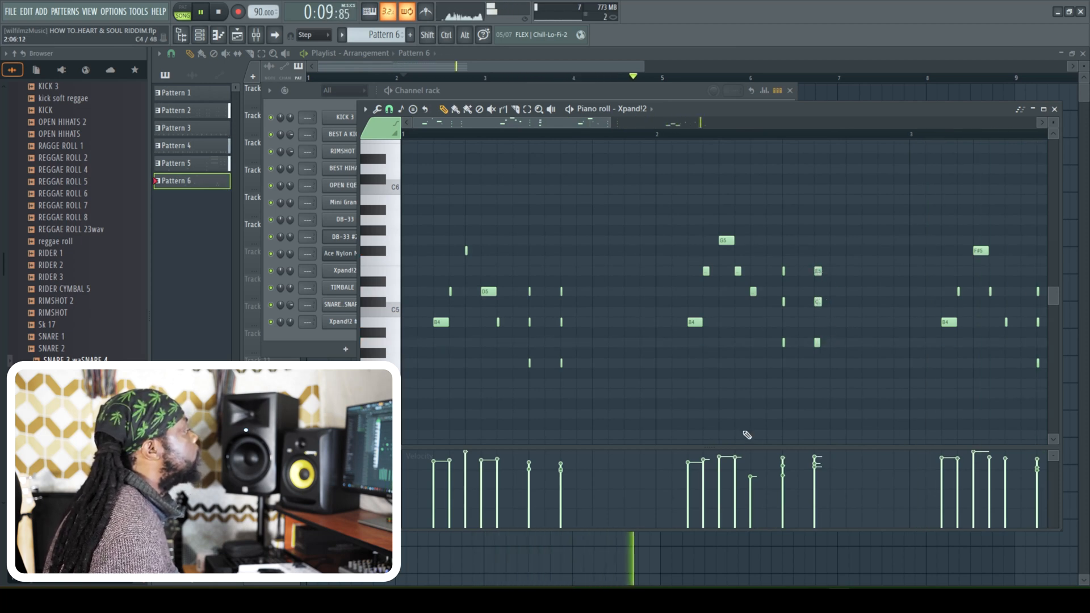
{"action": "left_click", "coordinate": [466, 463]}
{"action": "scroll", "coordinate": [536, 160], "scroll_direction": "down", "scroll_amount": 2}
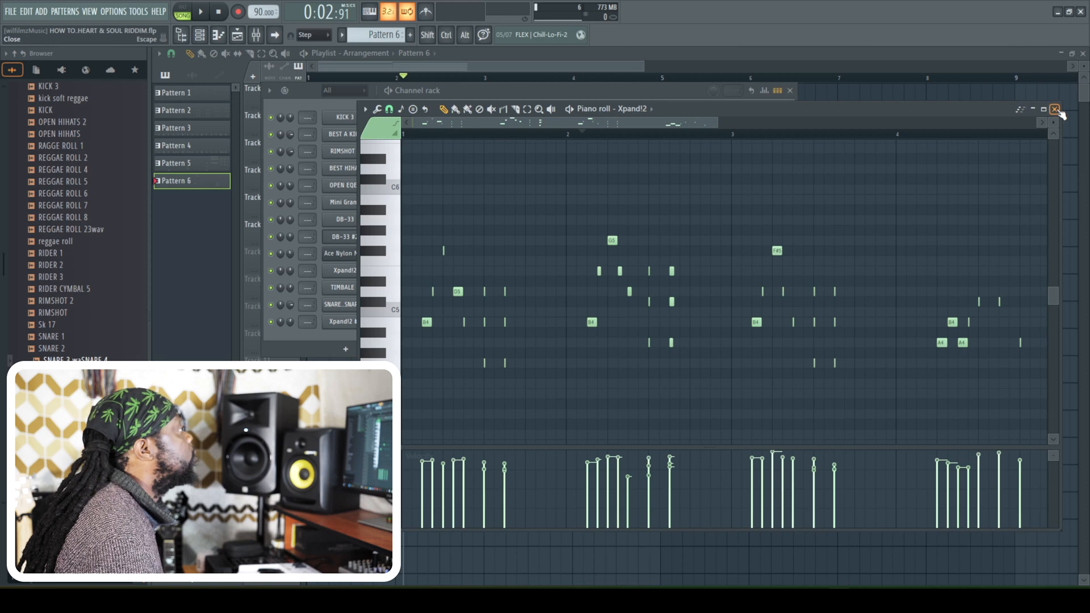
{"action": "left_click", "coordinate": [1055, 110]}
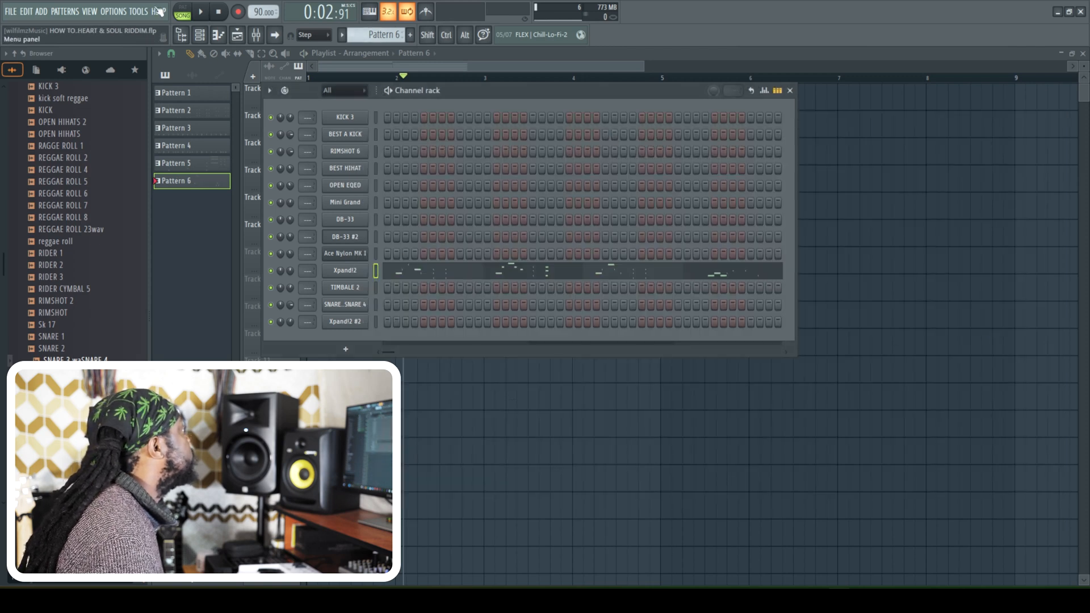
- Set the audio input/output device to UMC ASIO Driver
{"action": "left_click", "coordinate": [113, 11]}
{"action": "left_click", "coordinate": [130, 48]}
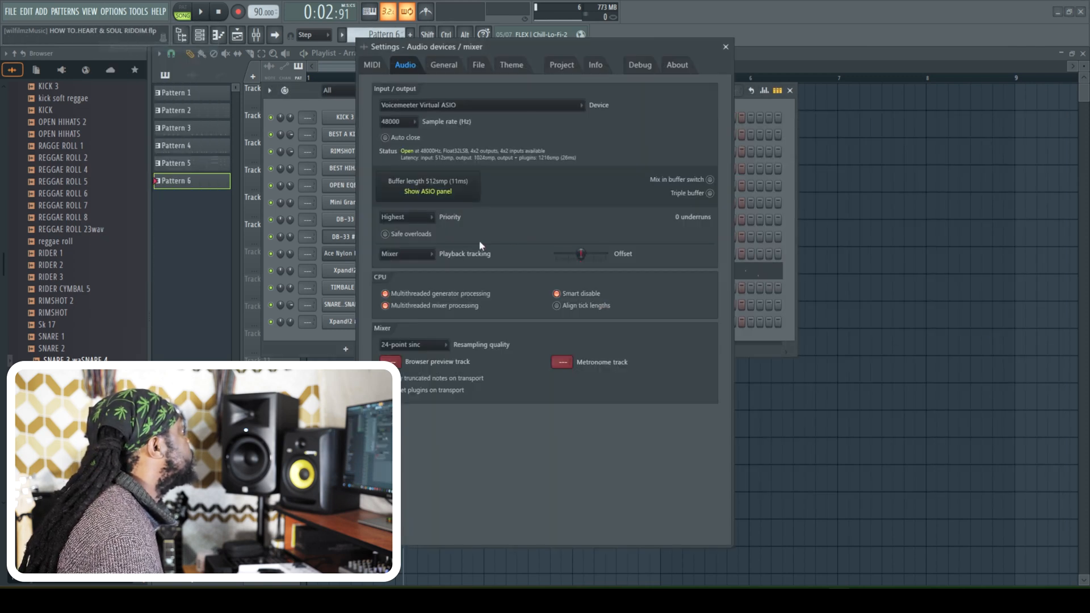
{"action": "left_click", "coordinate": [467, 108]}
{"action": "left_click", "coordinate": [431, 316]}
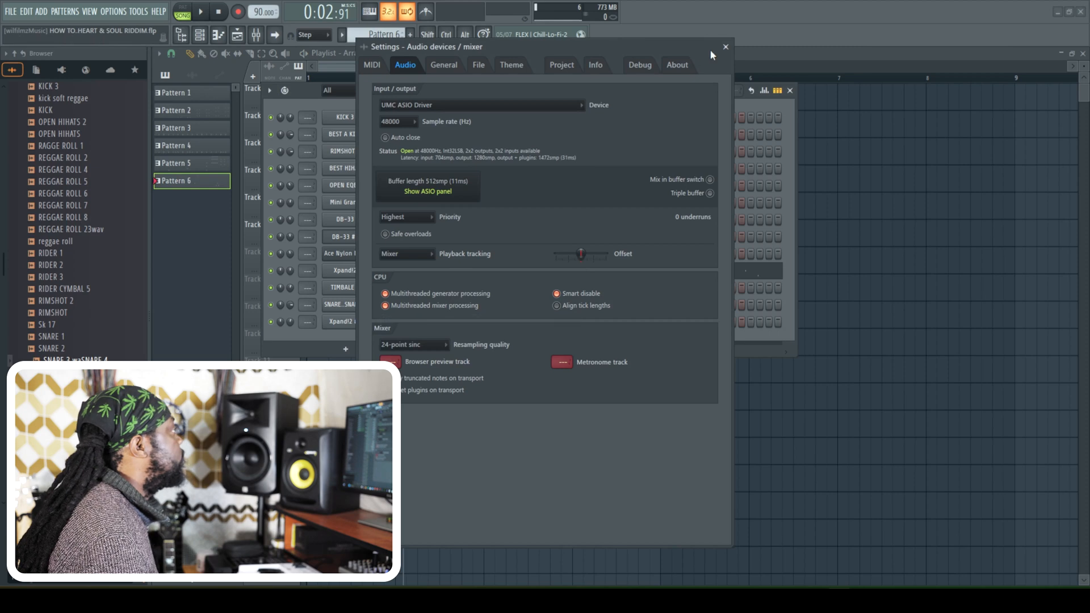
{"action": "left_click", "coordinate": [726, 47]}
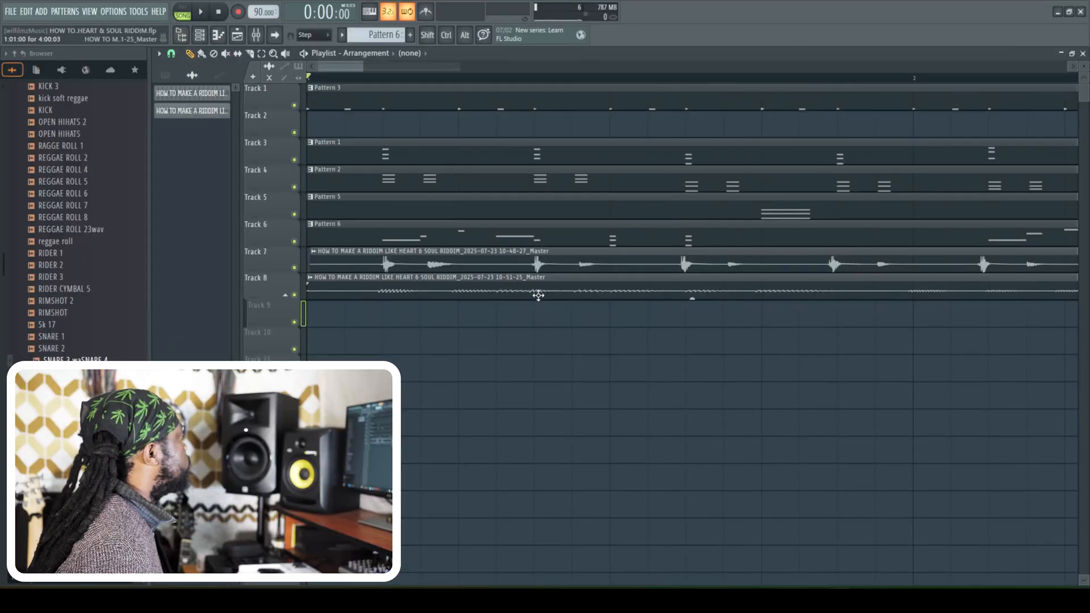
- Play back the arrangement from the start with the recorded audio clips on Tracks 7 and 8
{"action": "left_click_drag", "start_coordinate": [538, 295], "coordinate": [543, 295]}
{"action": "key", "text": "space"}
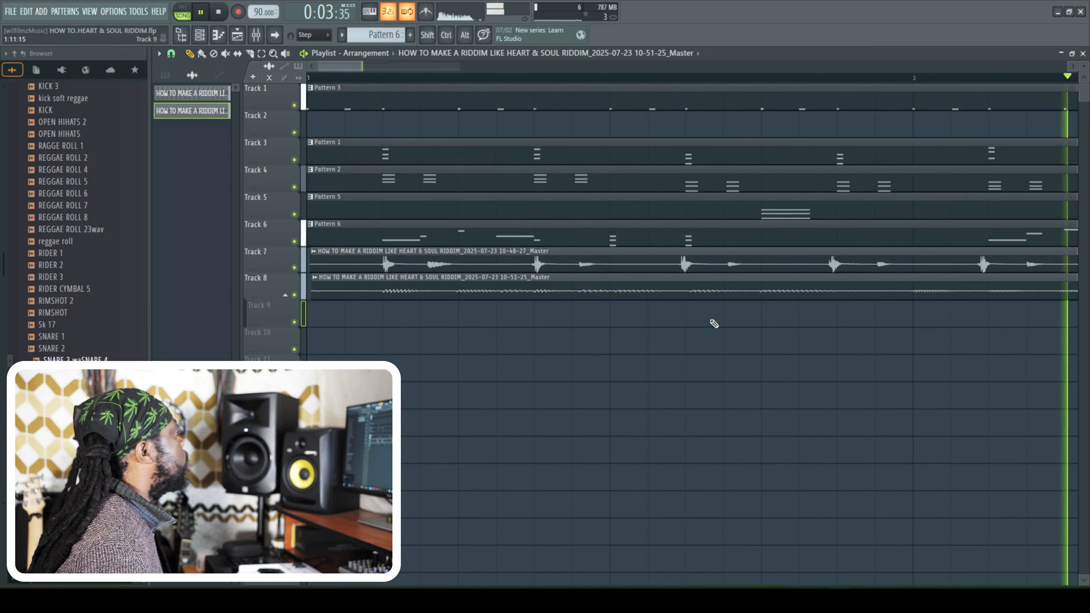
{"action": "key", "text": "space"}
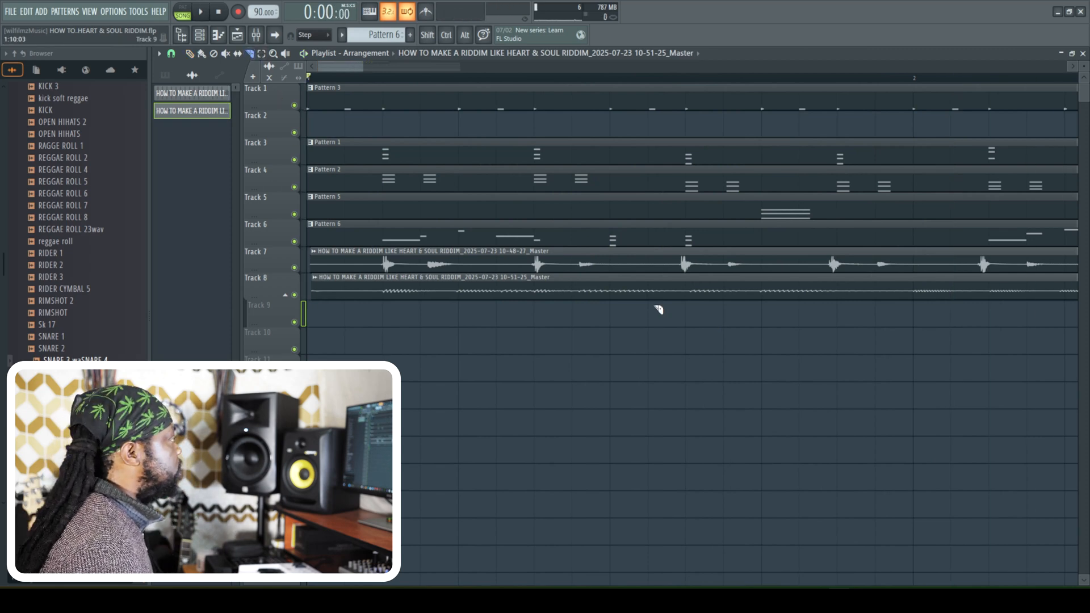
- Slice the Track 7 recording around its third pair of hits in bar 1, delete the quiet part after it and trim the quiet part before it
{"action": "left_click", "coordinate": [648, 261]}
{"action": "left_click", "coordinate": [770, 262]}
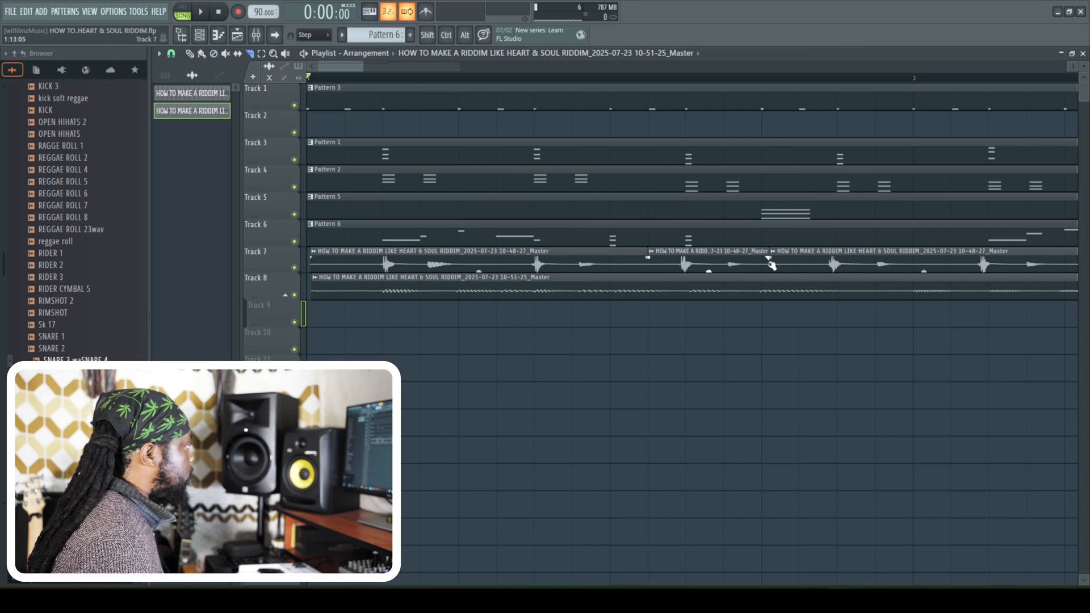
{"action": "left_click", "coordinate": [820, 264]}
{"action": "right_click", "coordinate": [790, 258]}
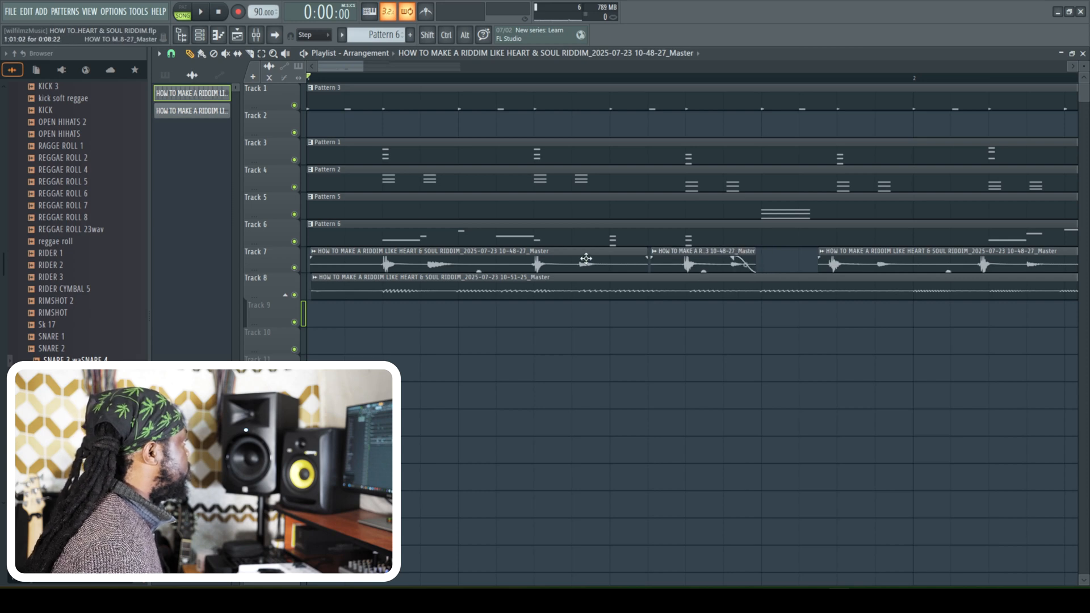
{"action": "left_click_drag", "start_coordinate": [636, 272], "coordinate": [614, 268]}
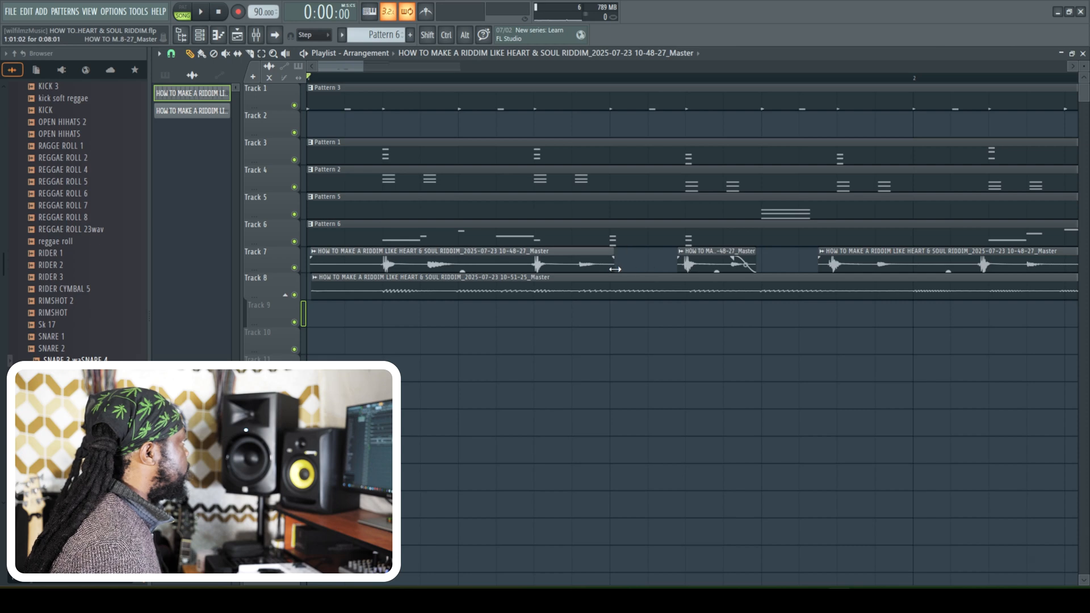
- Slice the start of the Track 7 recording at its first hits and delete the quiet slices between and after the first two
{"action": "left_click", "coordinate": [250, 54]}
{"action": "left_click", "coordinate": [401, 263]}
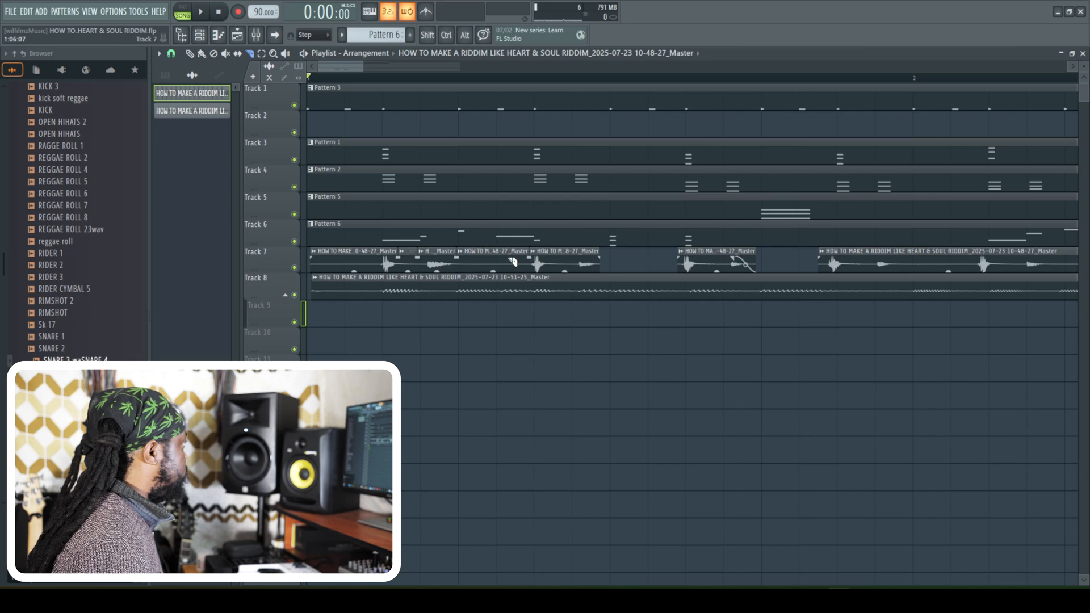
{"action": "left_click", "coordinate": [198, 53]}
{"action": "right_click", "coordinate": [477, 258]}
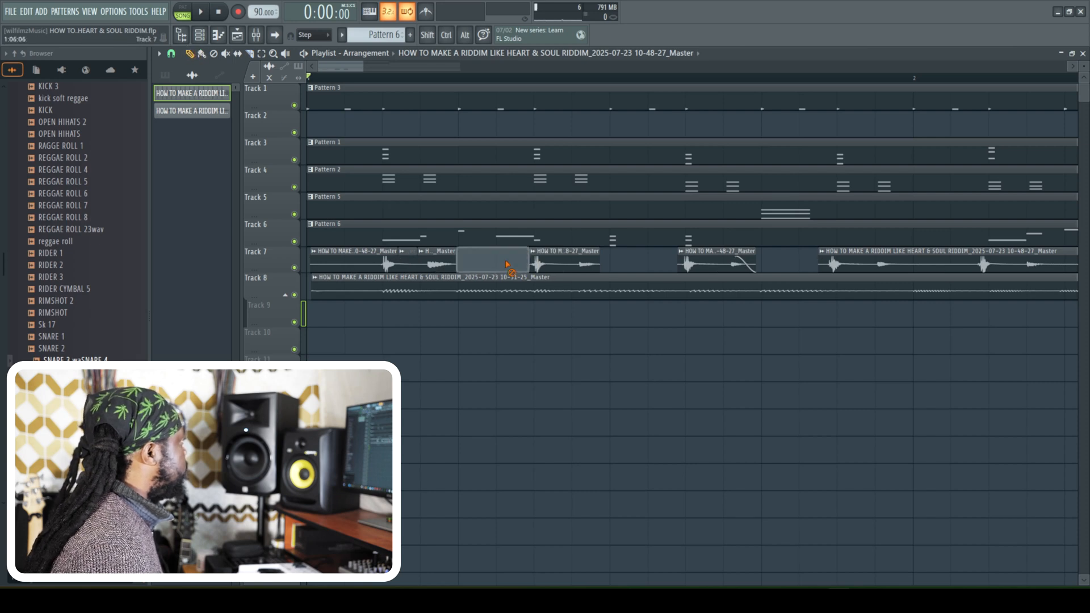
{"action": "right_click", "coordinate": [409, 255]}
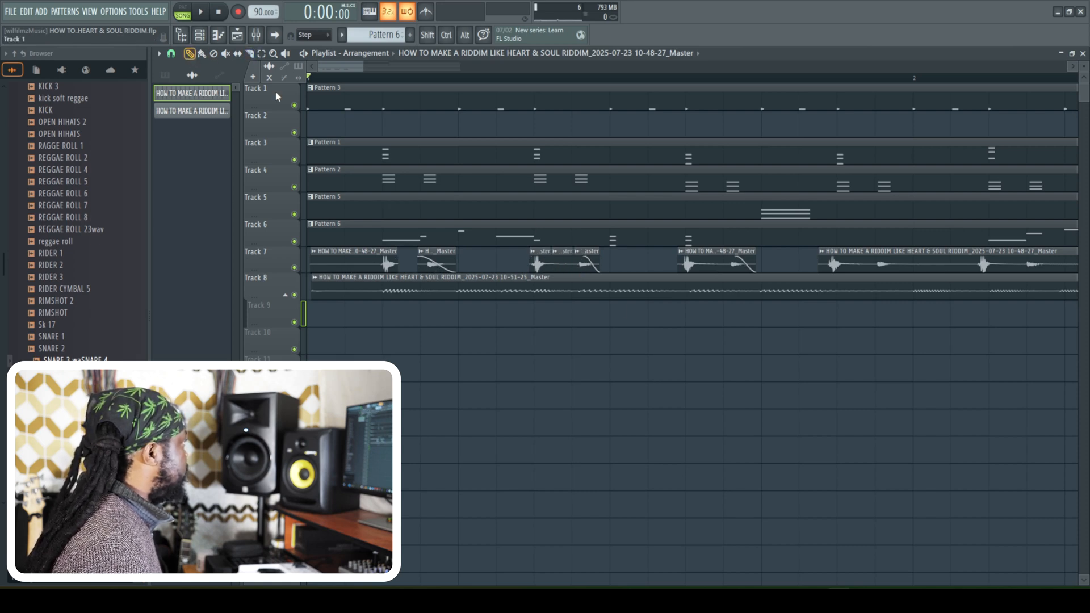
- Slice around the third pair of hits in bar 1 on Track 7 and delete the quiet slices inside the second and third pairs
{"action": "right_click", "coordinate": [563, 258]}
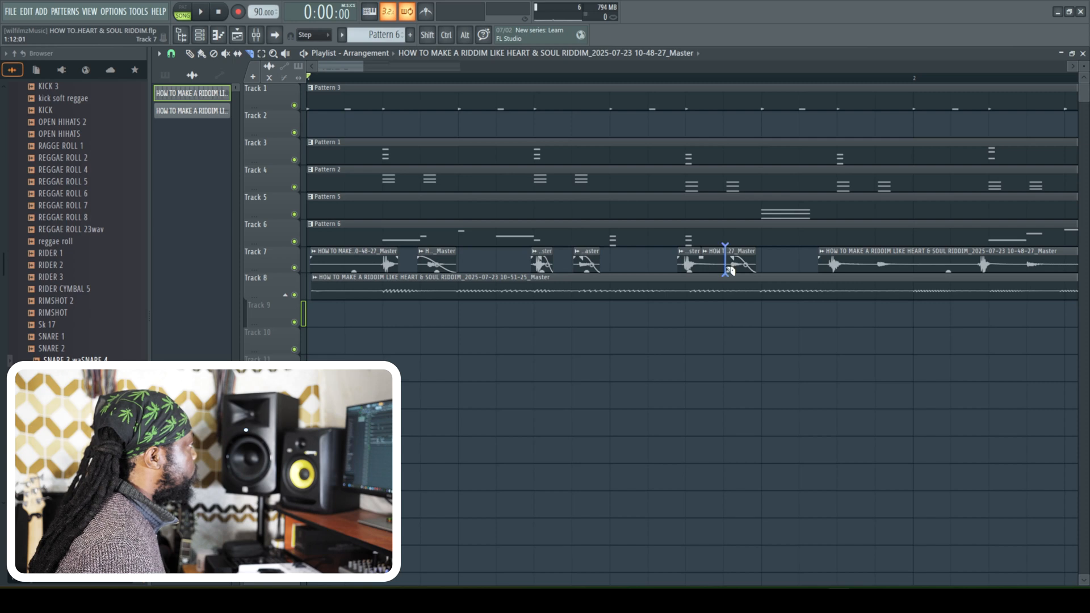
{"action": "left_click", "coordinate": [189, 54]}
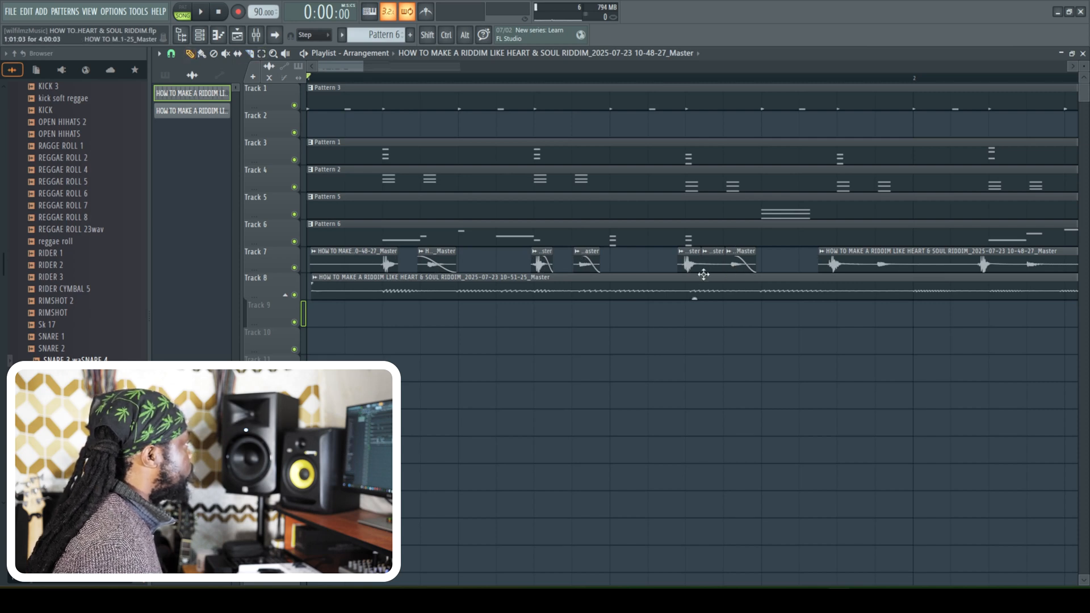
{"action": "right_click", "coordinate": [710, 259]}
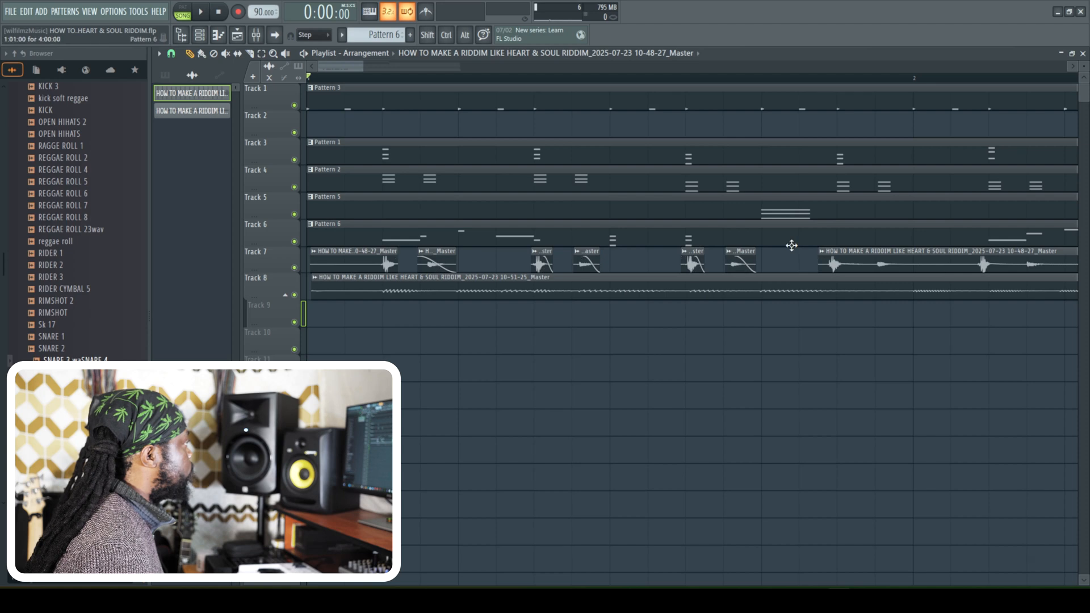
- Delete the quiet slices between and after the third pair of hits in bar 3 on Track 7, and fade out the pair's second hit
{"action": "scroll", "coordinate": [687, 254], "scroll_direction": "right", "scroll_amount": 4}
{"action": "right_click", "coordinate": [751, 266]}
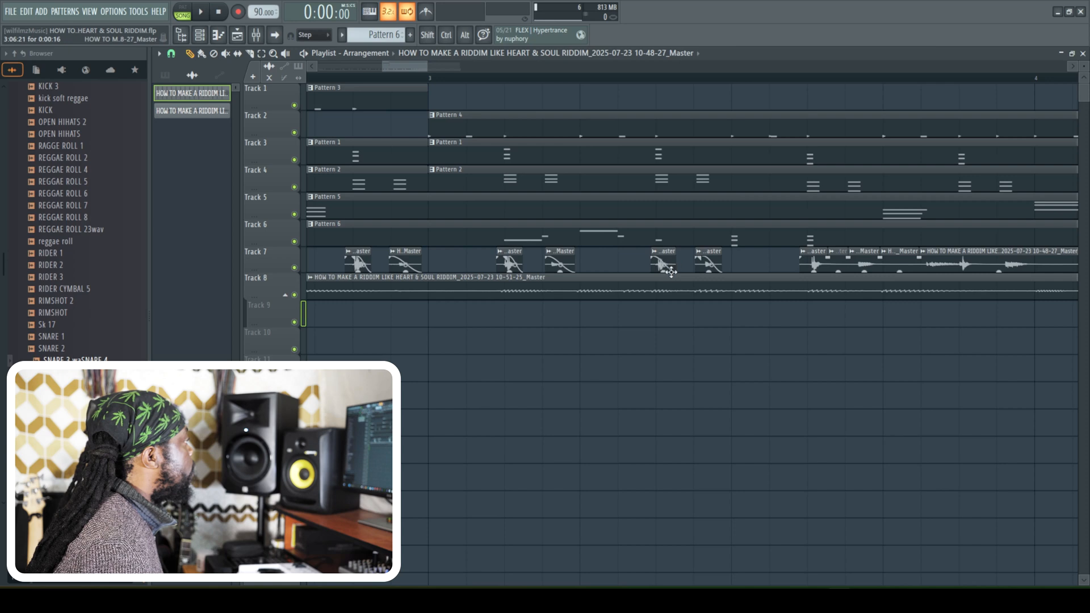
{"action": "right_click", "coordinate": [839, 263]}
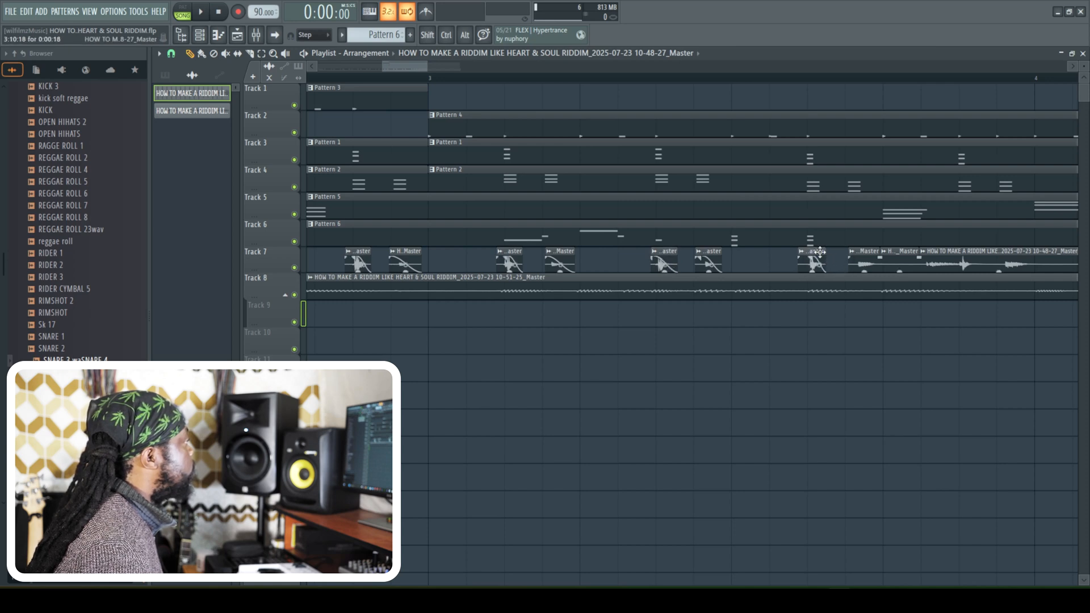
{"action": "right_click", "coordinate": [895, 261]}
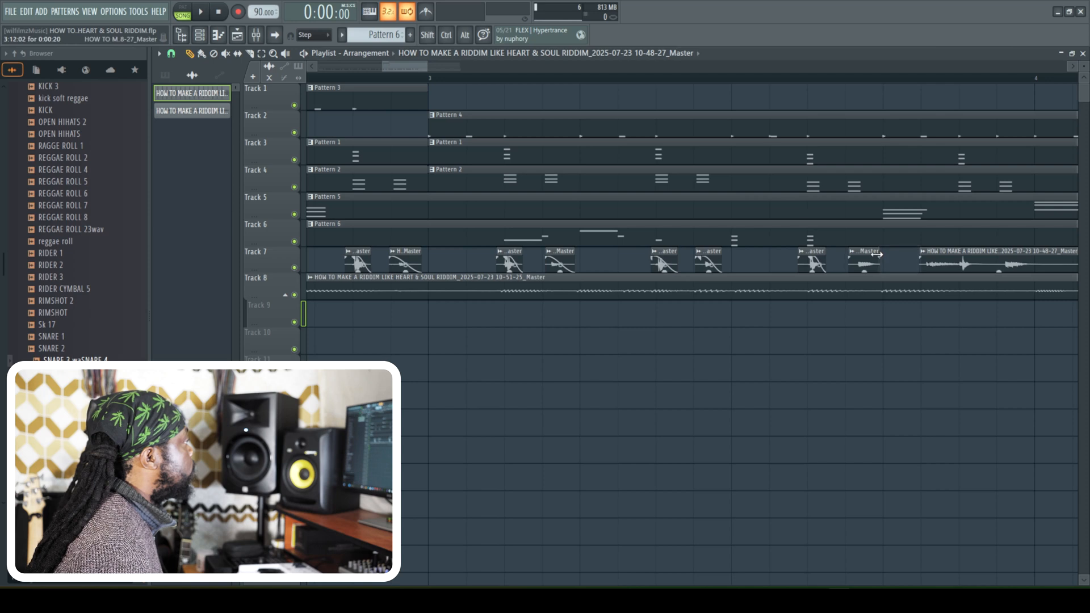
{"action": "left_click_drag", "start_coordinate": [877, 258], "coordinate": [861, 258]}
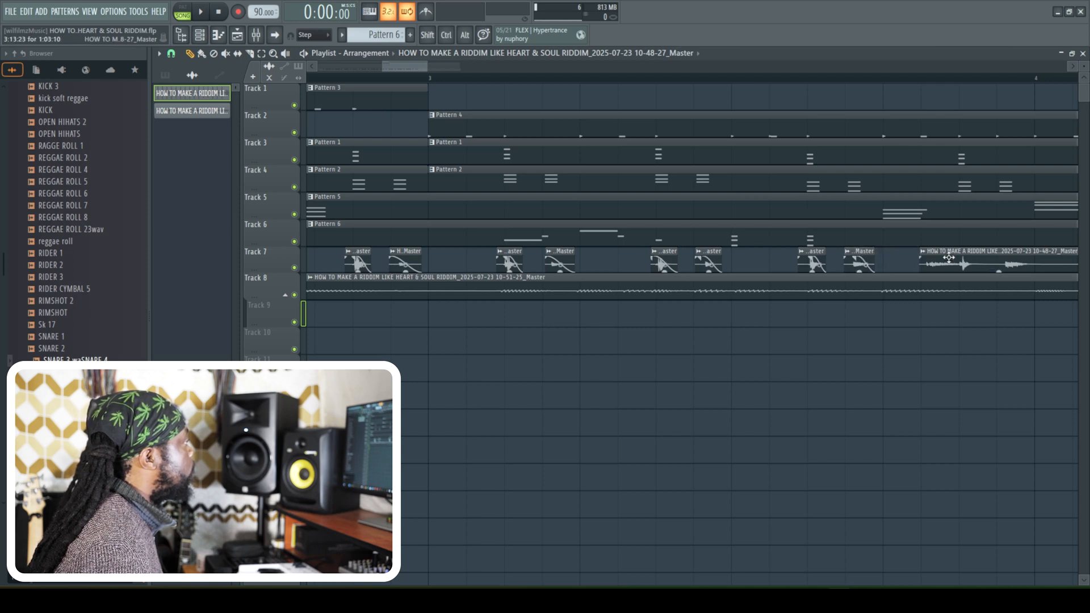
- Slice the Track 7 recording around the last pair of hits in bar 3 and delete the quiet slices between and after them
{"action": "left_click_drag", "start_coordinate": [413, 66], "coordinate": [430, 81]}
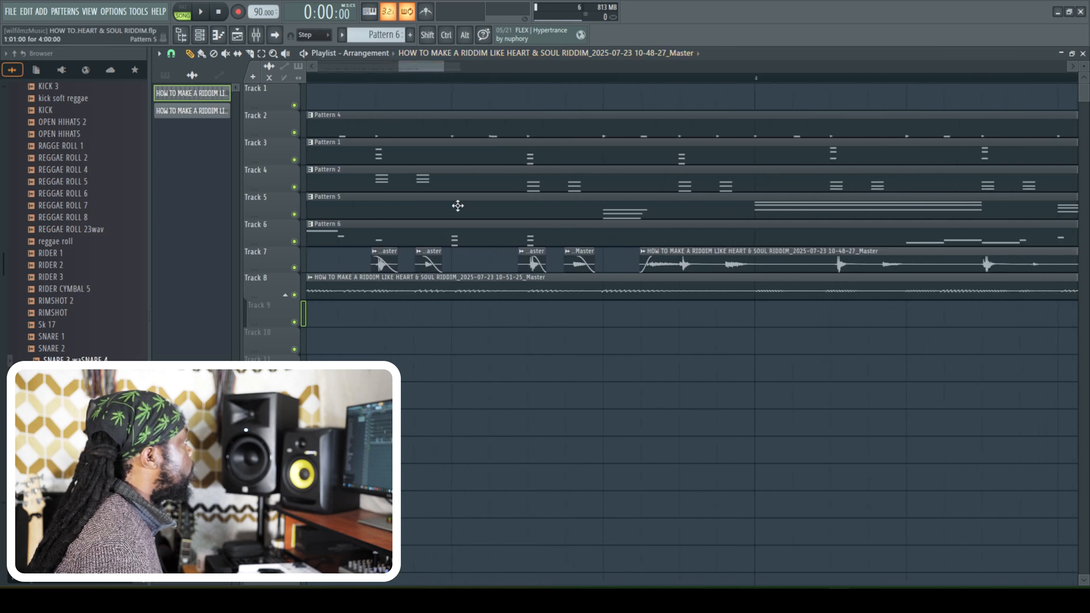
{"action": "left_click", "coordinate": [695, 266]}
{"action": "left_click", "coordinate": [719, 263]}
{"action": "left_click", "coordinate": [758, 265]}
{"action": "left_click", "coordinate": [830, 267]}
{"action": "left_click", "coordinate": [190, 56]}
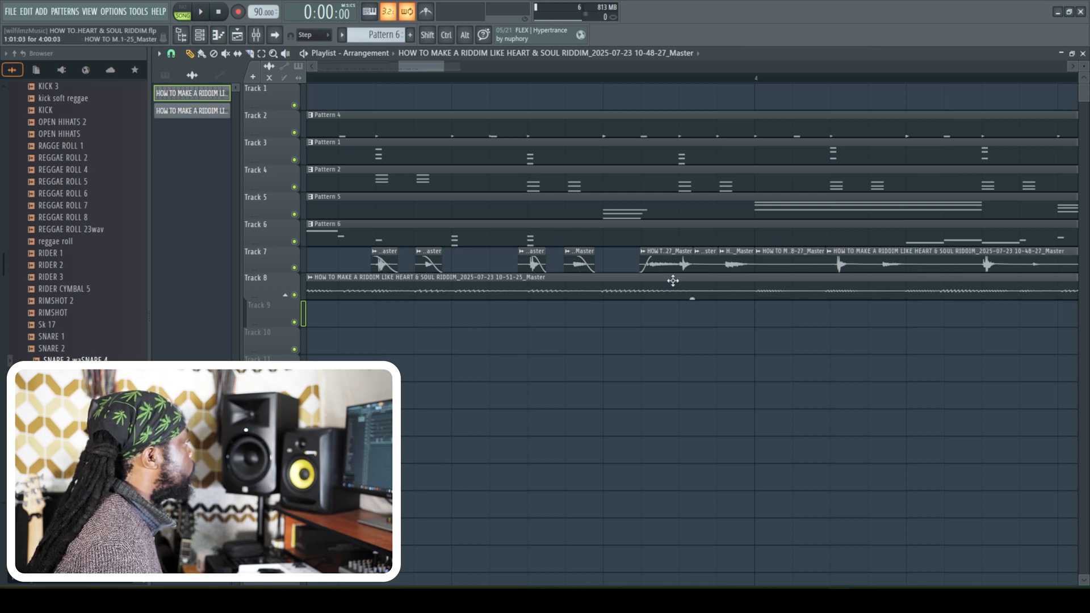
{"action": "right_click", "coordinate": [708, 255]}
{"action": "right_click", "coordinate": [774, 260]}
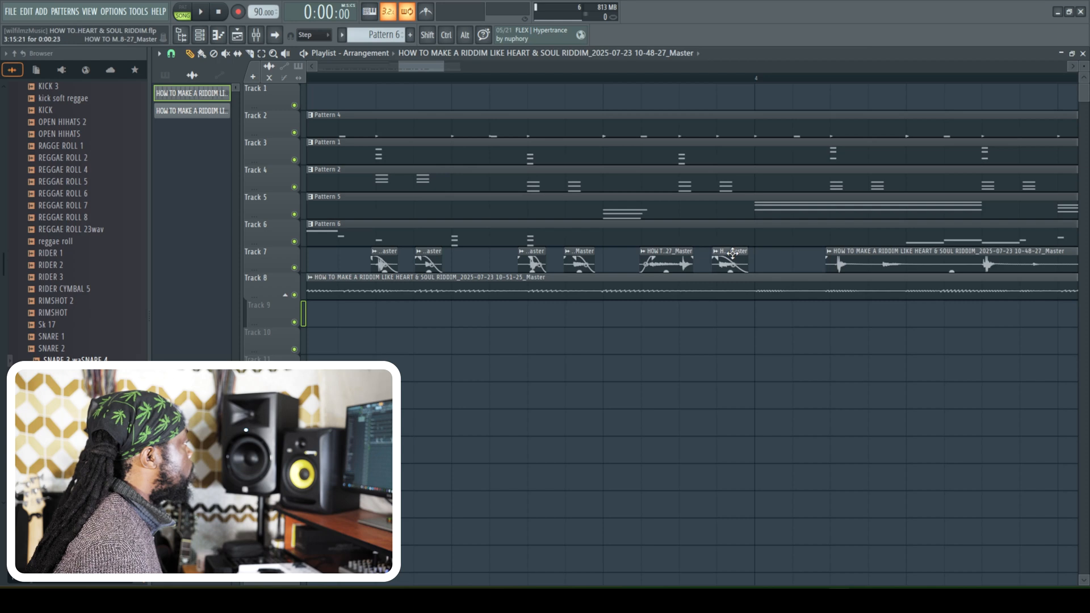
- Delete the quiet slice after the second pair of hits in bar 4 on Track 7 and start playback of the arrangement
{"action": "scroll", "coordinate": [744, 255], "scroll_direction": "right", "scroll_amount": 3}
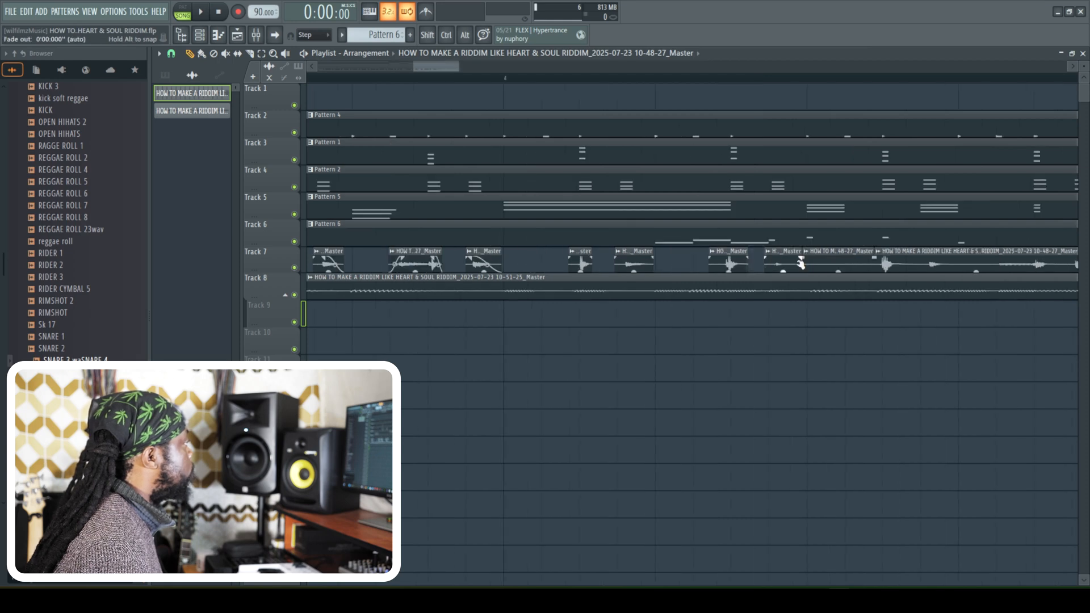
{"action": "right_click", "coordinate": [836, 262]}
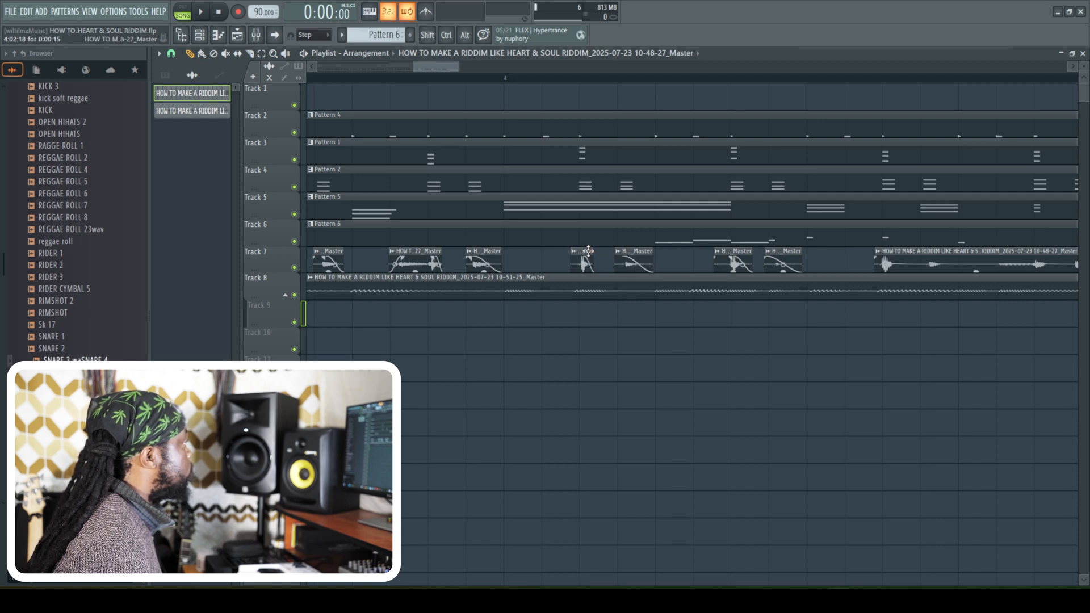
{"action": "scroll", "coordinate": [867, 273], "scroll_direction": "right", "scroll_amount": 3}
{"action": "key", "text": "space"}
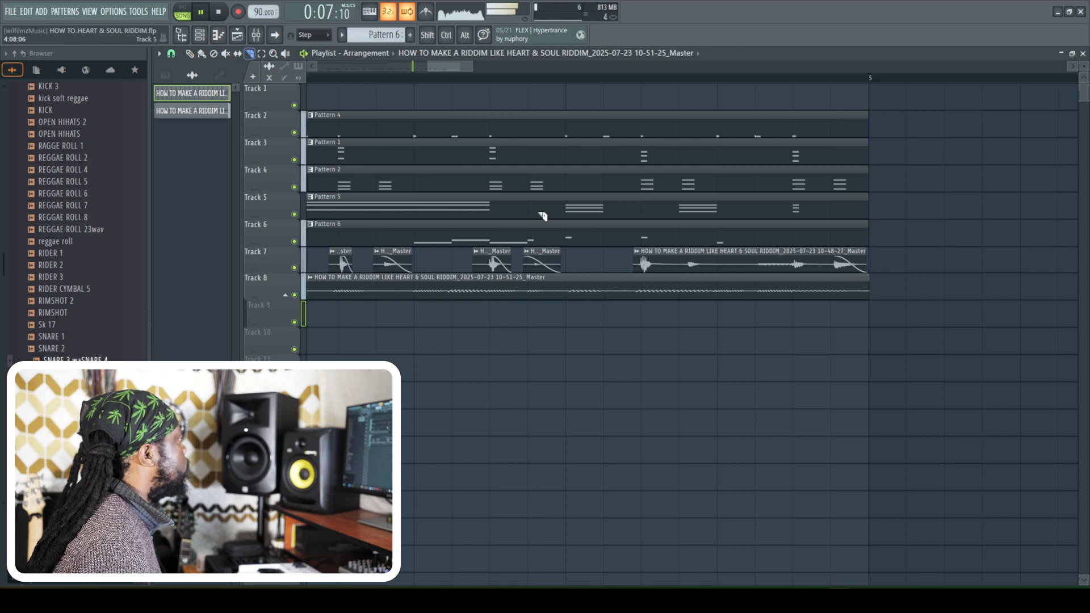
- Slice the Track 7 recording around the third pair of hits in bar 4 and delete the quiet slices between and after them
{"action": "left_click", "coordinate": [658, 265], "text": "shift"}
{"action": "left_click", "coordinate": [680, 263], "text": "shift"}
{"action": "left_click", "coordinate": [717, 267], "text": "shift"}
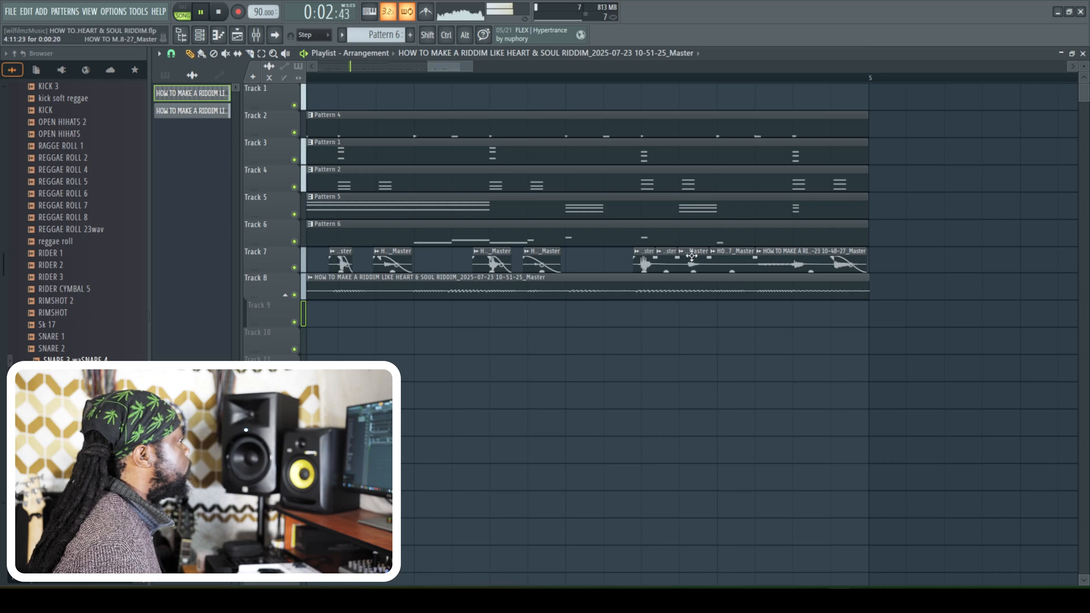
{"action": "right_click", "coordinate": [670, 257]}
{"action": "right_click", "coordinate": [732, 259]}
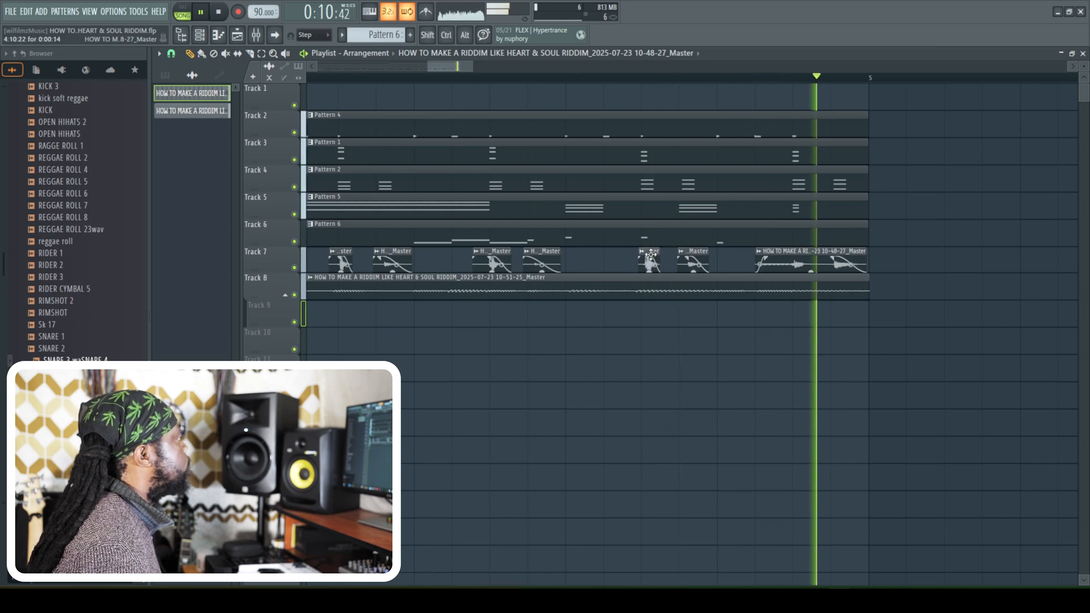
- Slice the Track 8 recording early in bar 2 and just after the start of bar 3
{"action": "left_click_drag", "start_coordinate": [430, 66], "coordinate": [319, 66]}
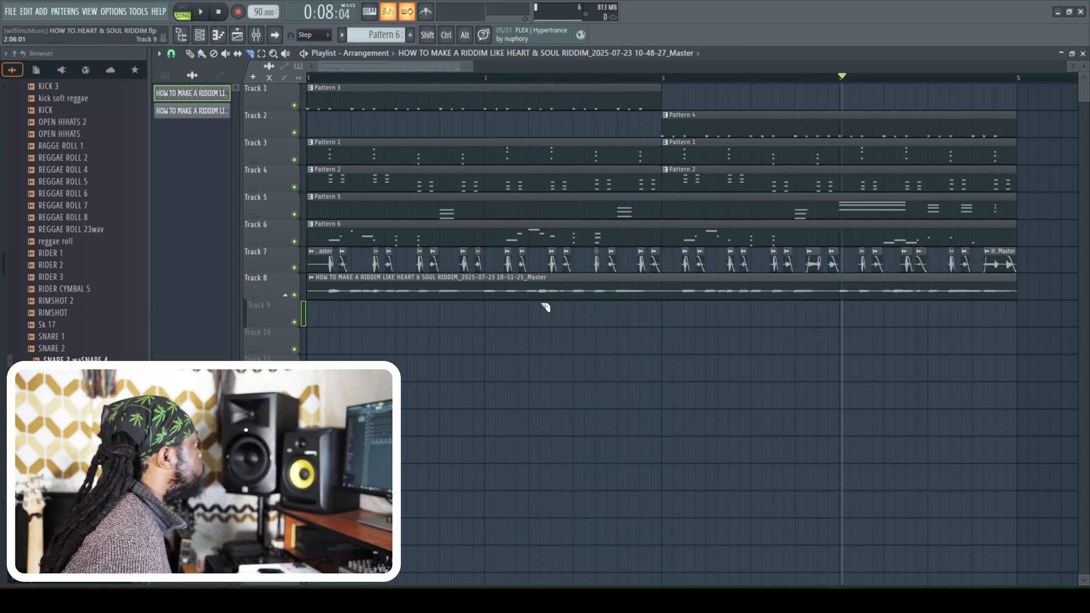
{"action": "left_click", "coordinate": [523, 297]}
{"action": "left_click", "coordinate": [671, 297]}
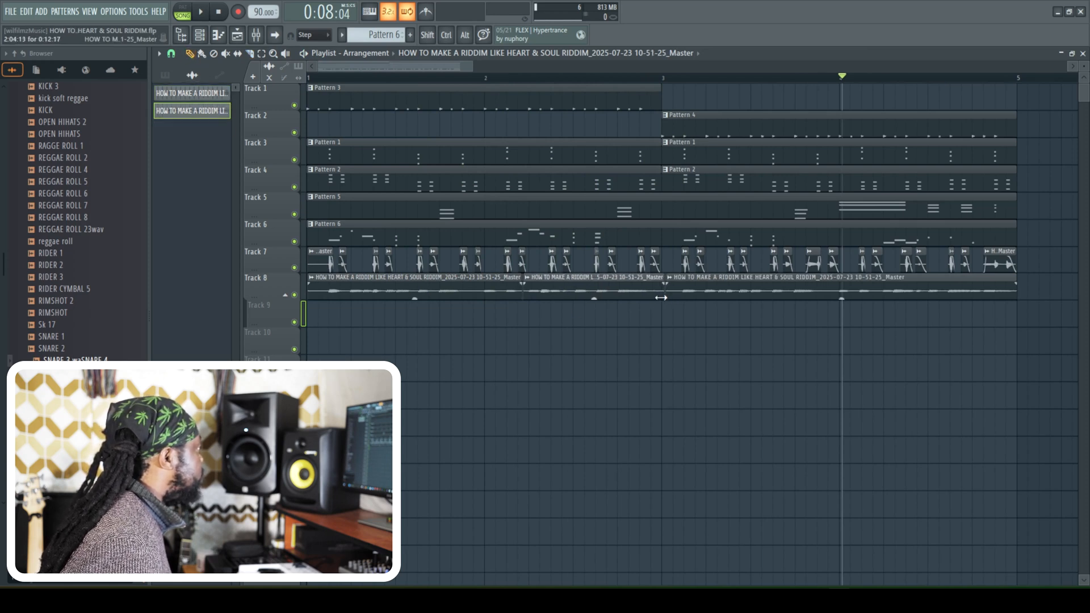
- Trim the middle Track 8 slice to the start of bar 3, fade out its end and fade in the following slice over about 0.194 s
{"action": "key", "text": "space"}
{"action": "left_click", "coordinate": [449, 78]}
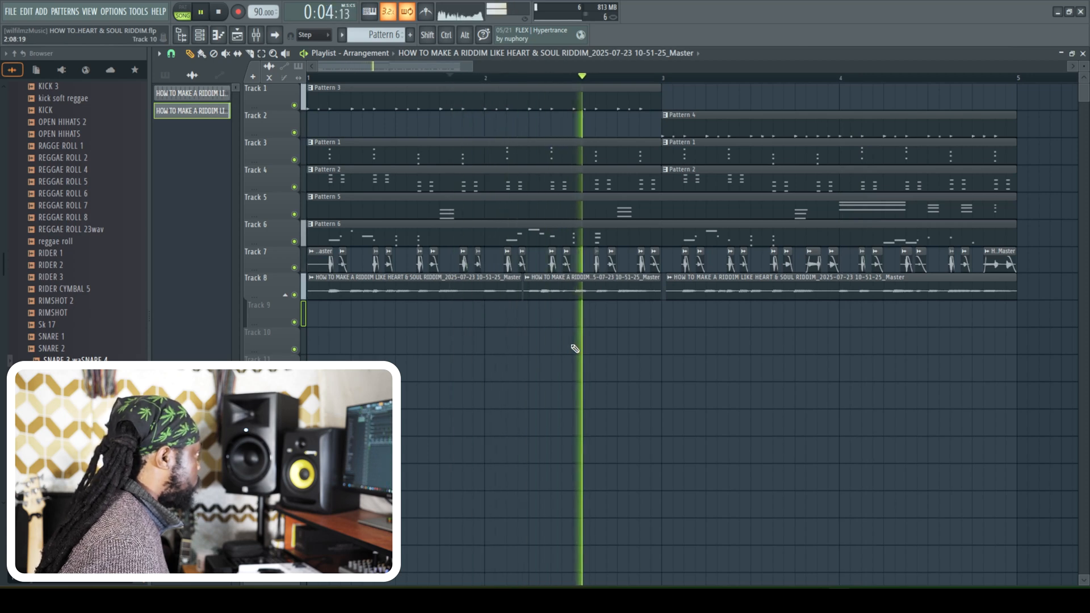
{"action": "mouse_move", "coordinate": [660, 282]}
{"action": "left_mouse_down"}
{"action": "mouse_move", "coordinate": [647, 284]}
{"action": "mouse_move", "coordinate": [680, 283]}
{"action": "left_mouse_up"}
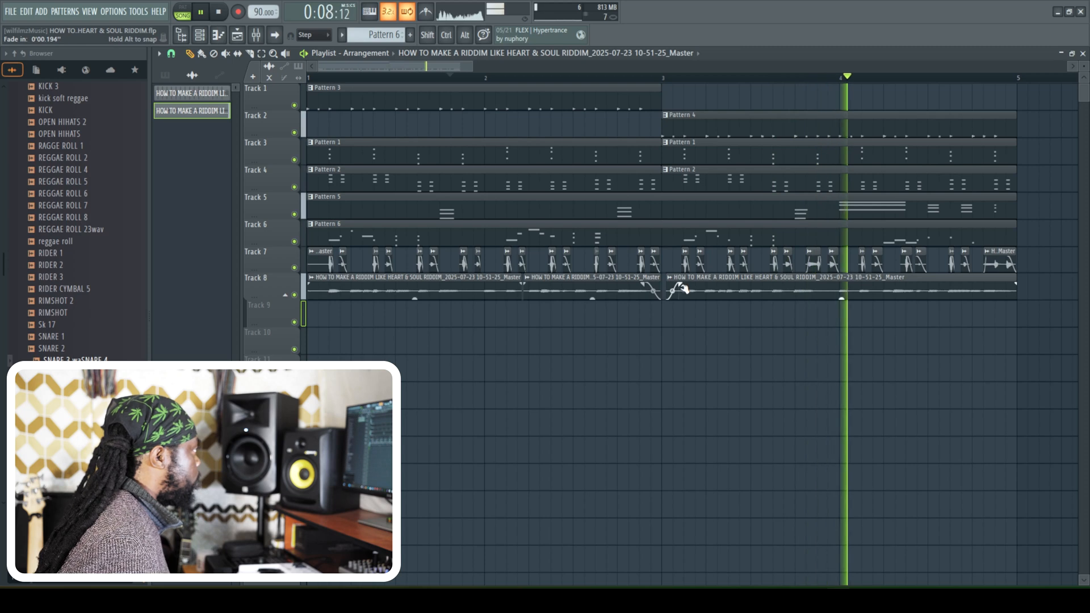
- Play back from the start of bar 3, and slice the Track 8 recording at two points late in bar 3 with fades at the cuts
{"action": "key", "text": "space"}
{"action": "left_click", "coordinate": [678, 78]}
{"action": "key", "text": "space"}
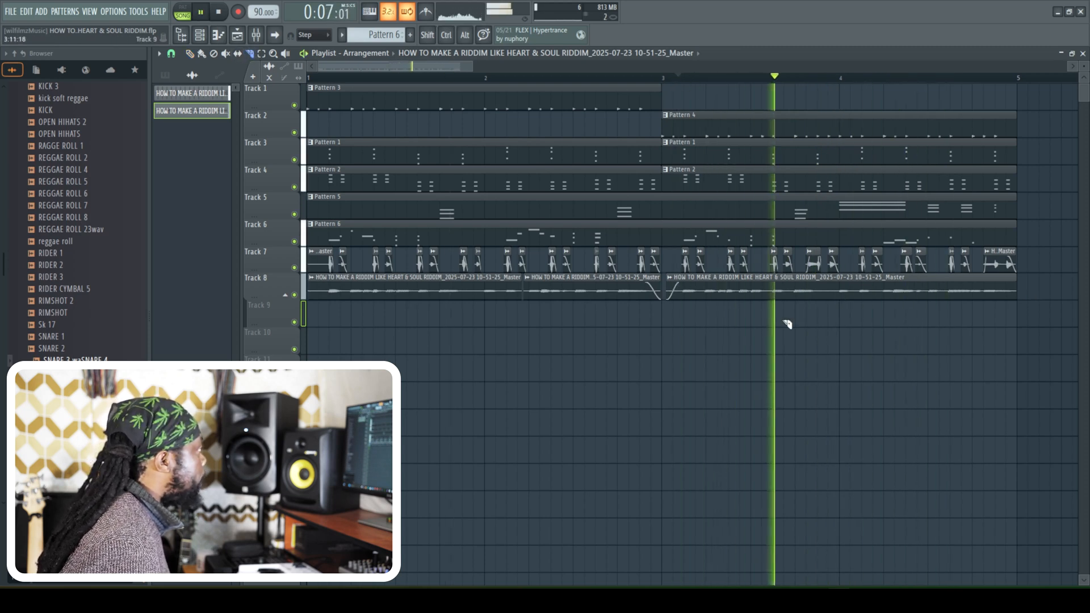
{"action": "left_click_drag", "start_coordinate": [789, 300], "coordinate": [827, 290]}
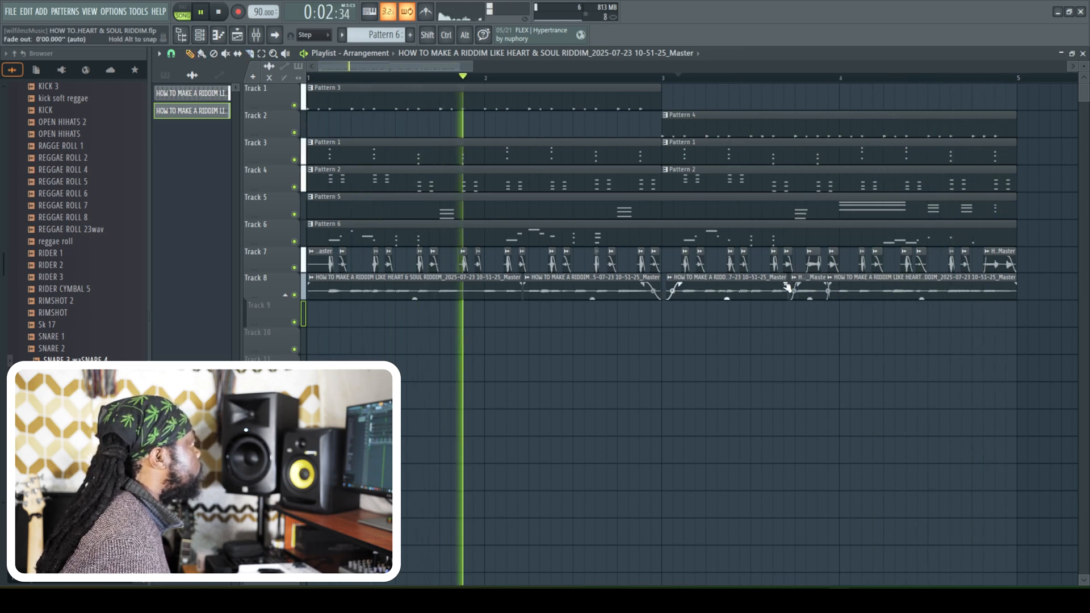
- Play back the arrangement while checking the channel rack's instruments, and close the rack
{"action": "key", "text": "space"}
{"action": "key", "text": "F6"}
{"action": "key", "text": "space"}
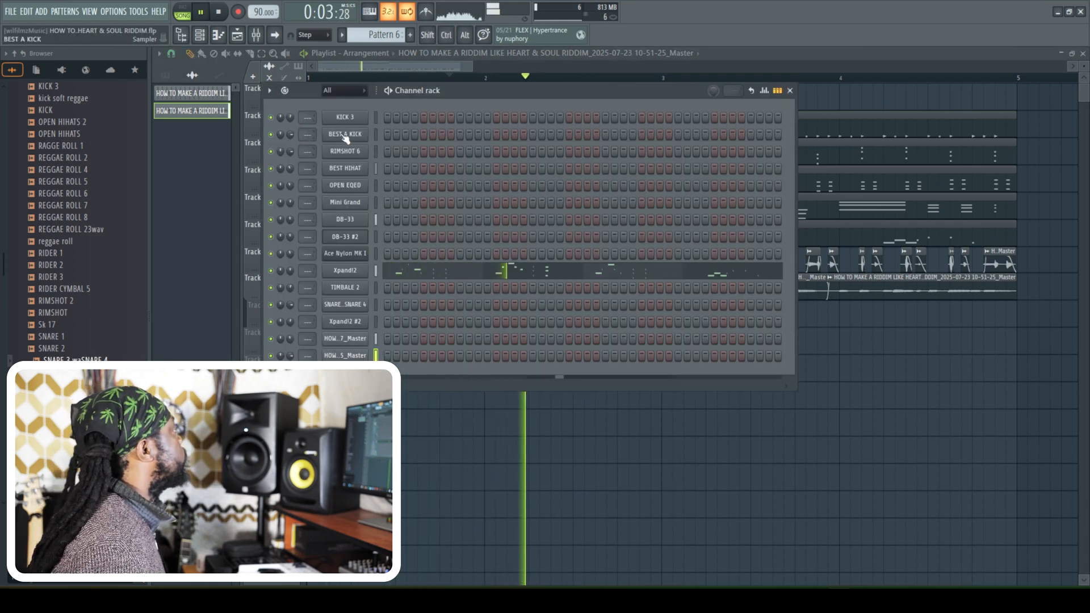
{"action": "left_click", "coordinate": [204, 38]}
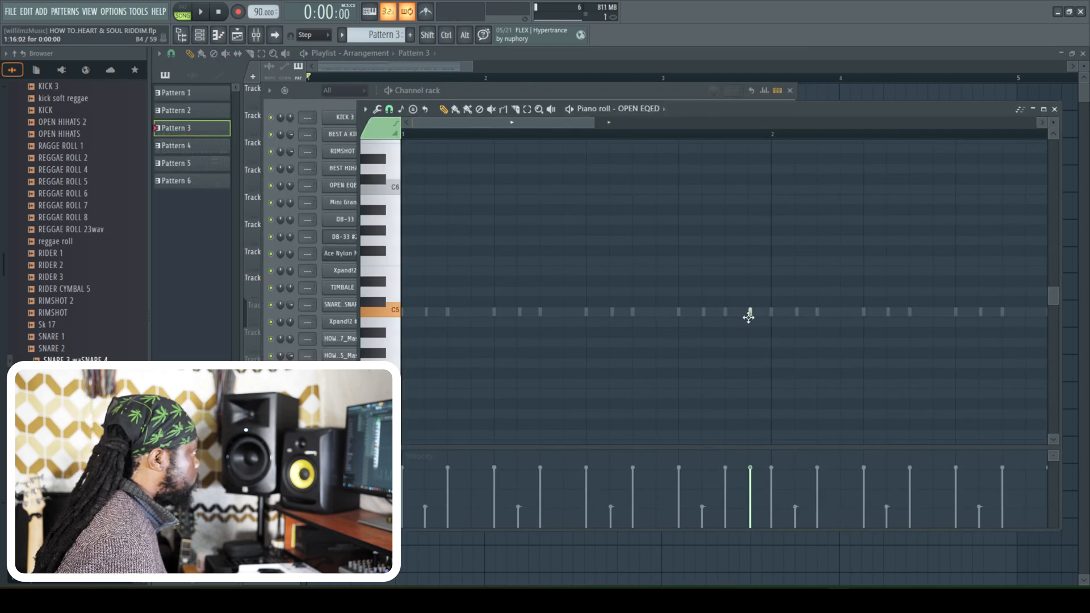
- Move the last OPEN EQED note in Pattern 3 one step later, to the final step of bar 2, and return to the playlist
{"action": "key", "text": "space"}
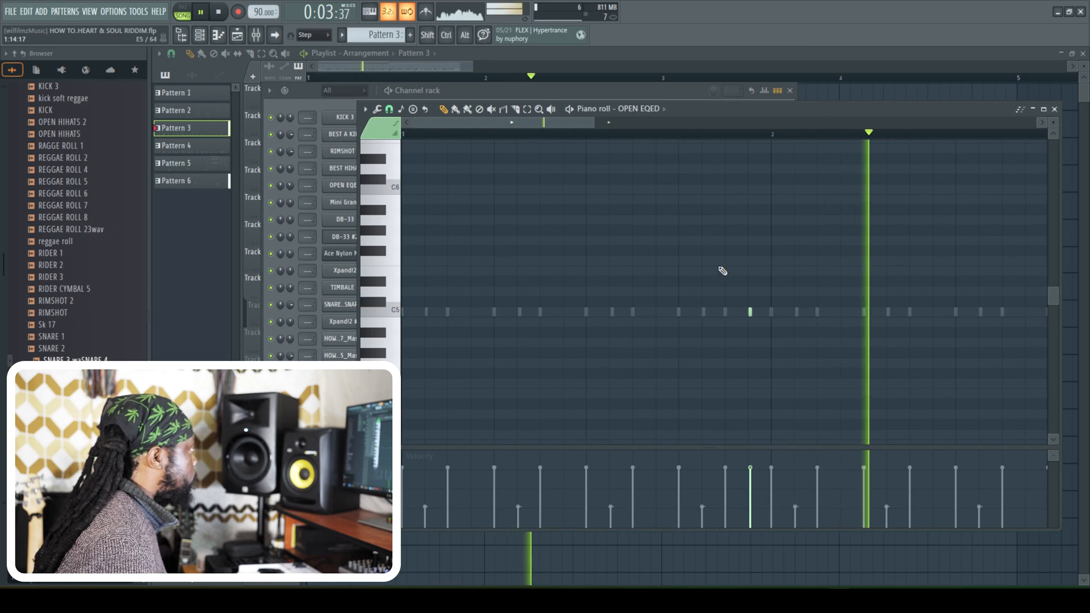
{"action": "left_click_drag", "start_coordinate": [591, 121], "coordinate": [789, 122]}
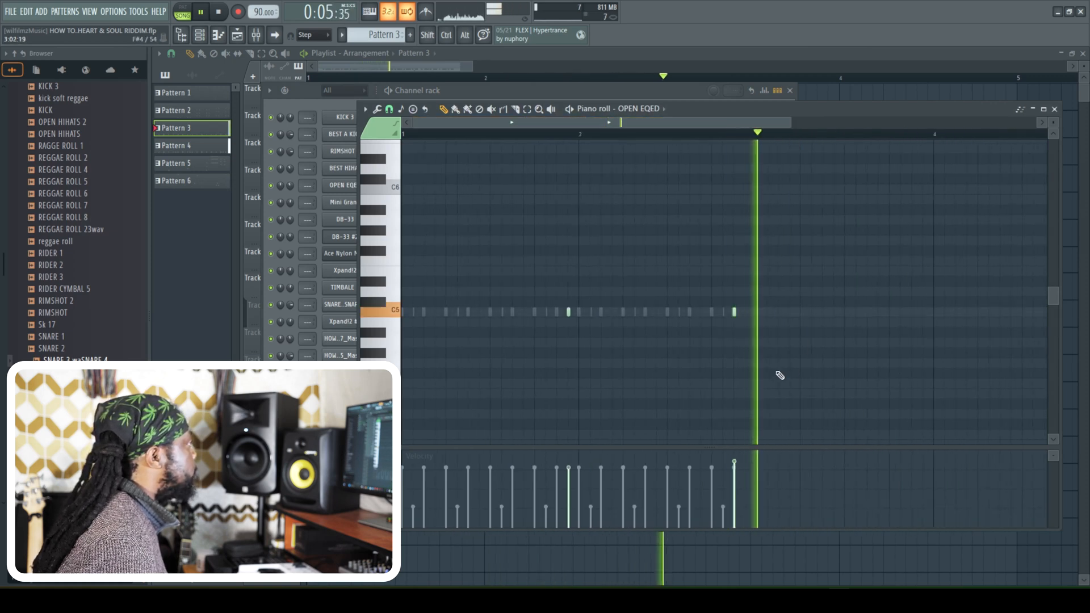
{"action": "left_click_drag", "start_coordinate": [737, 312], "coordinate": [747, 311]}
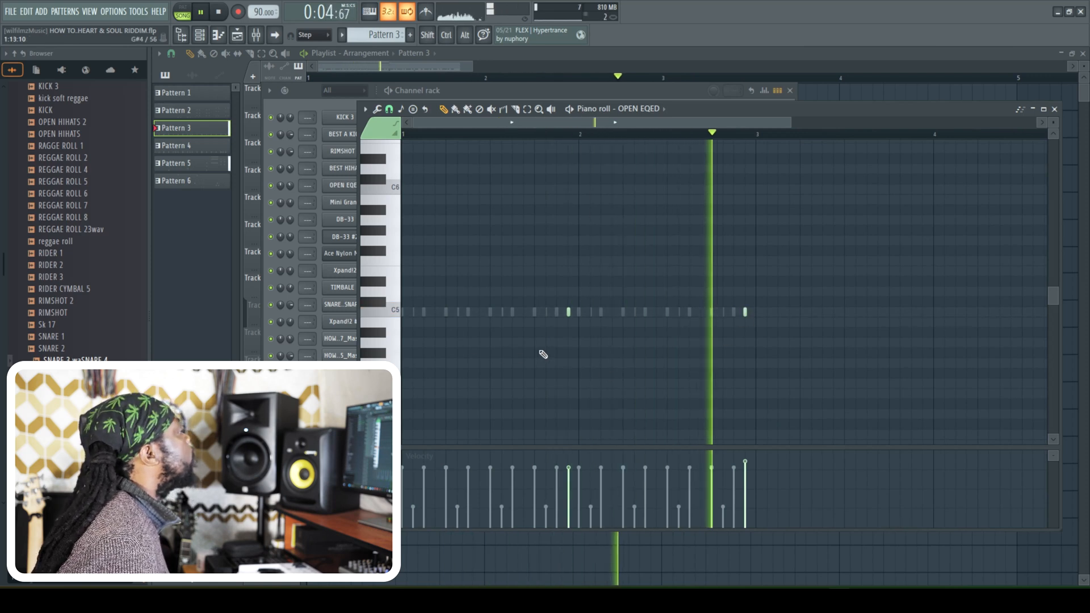
{"action": "left_click", "coordinate": [1054, 108]}
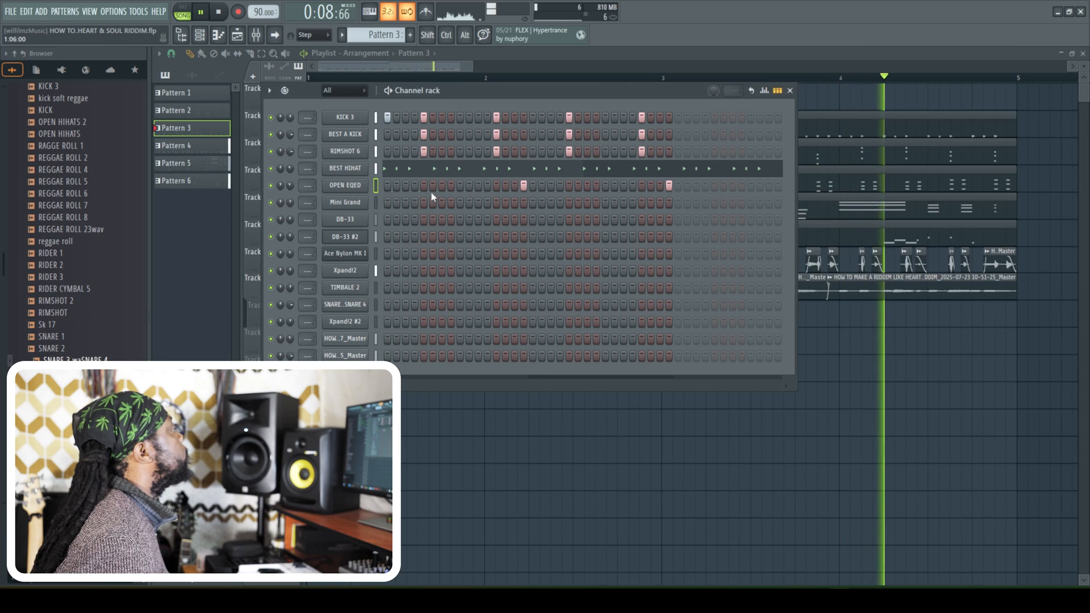
{"action": "left_click", "coordinate": [790, 90]}
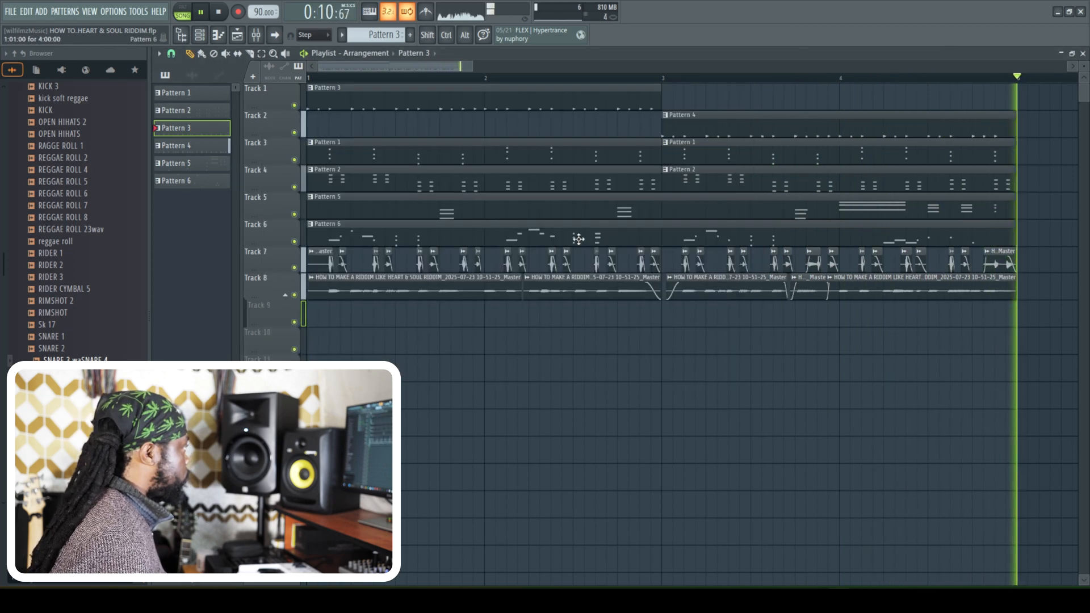
- Stop playback and set the Master mixer track's audio input to (none)
{"action": "key", "text": "space"}
{"action": "left_click", "coordinate": [267, 35]}
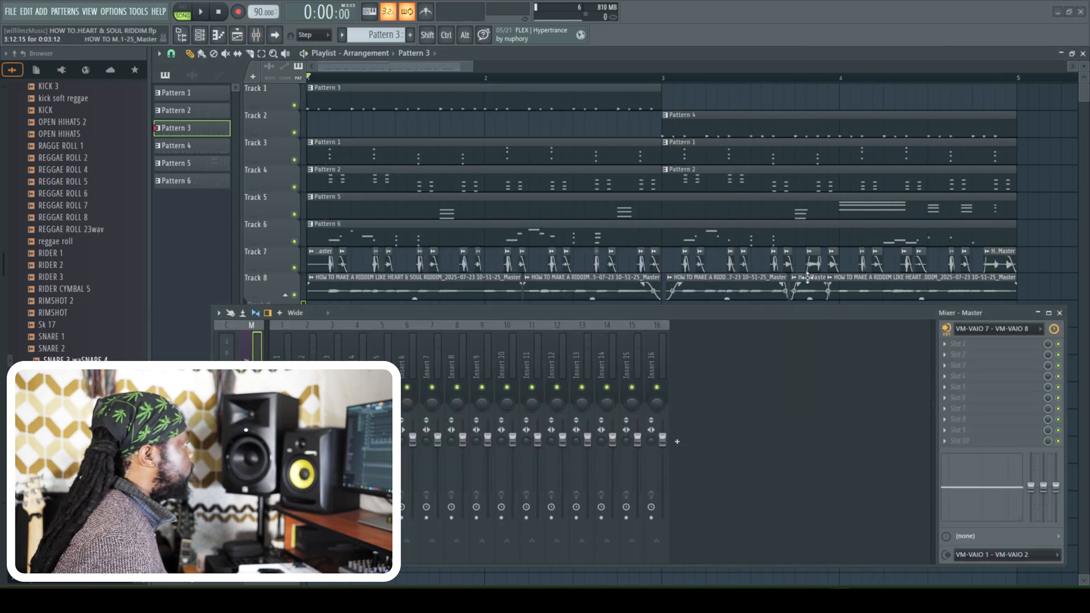
{"action": "left_click", "coordinate": [1001, 330]}
{"action": "left_click", "coordinate": [977, 493]}
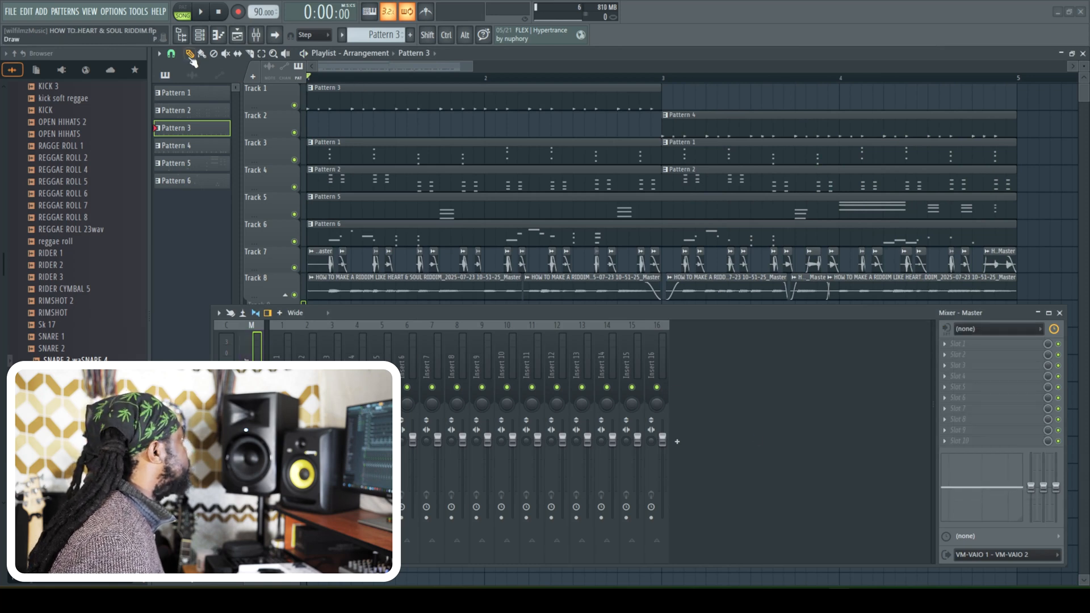
- Consolidate the Track 7 slices into a single audio clip and close the DB-33 #2 plugin window
{"action": "left_click", "coordinate": [200, 35]}
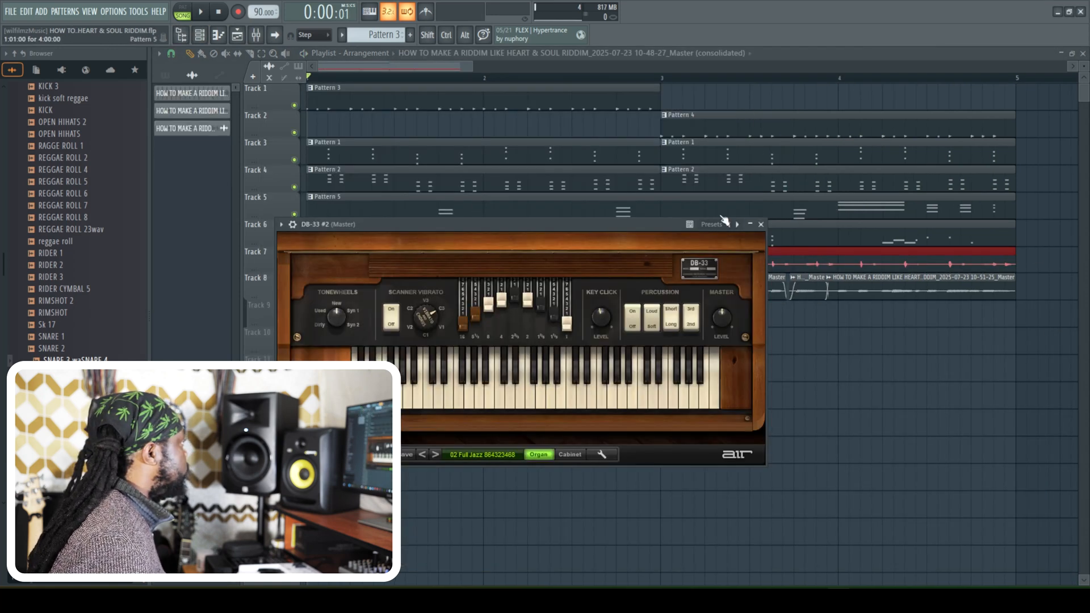
{"action": "left_click", "coordinate": [761, 224]}
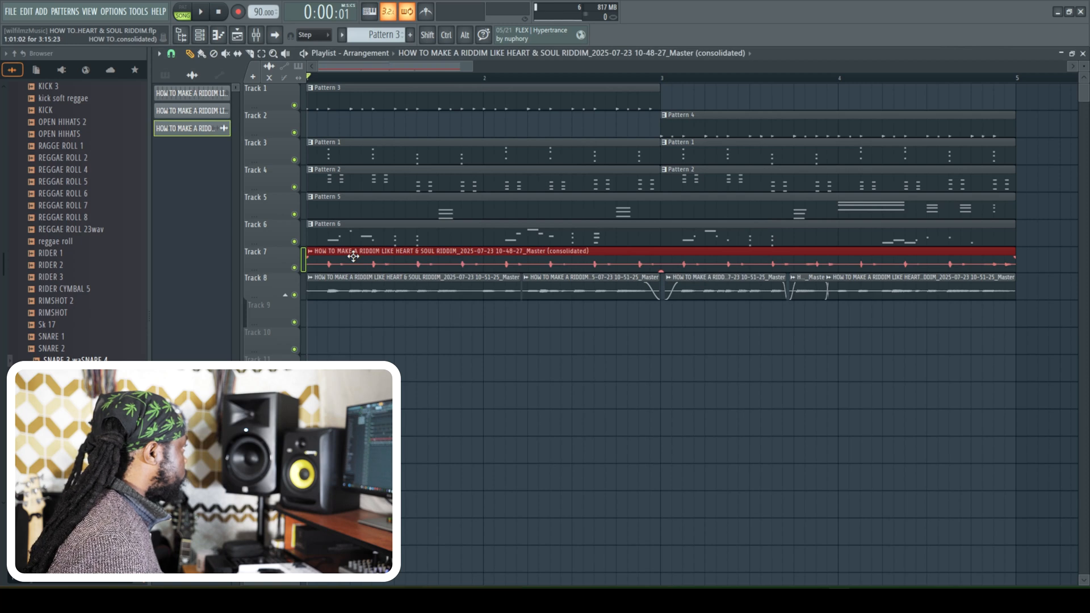
- Rename the consolidated Track 7 audio clip as chop and color it green
{"action": "right_click", "coordinate": [214, 132]}
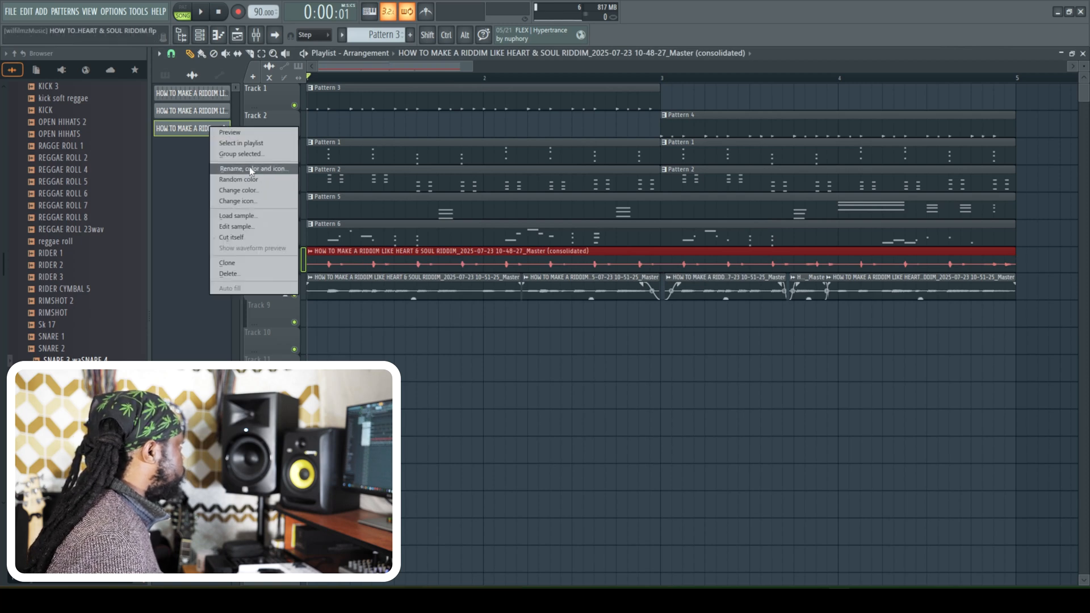
{"action": "left_click", "coordinate": [250, 169]}
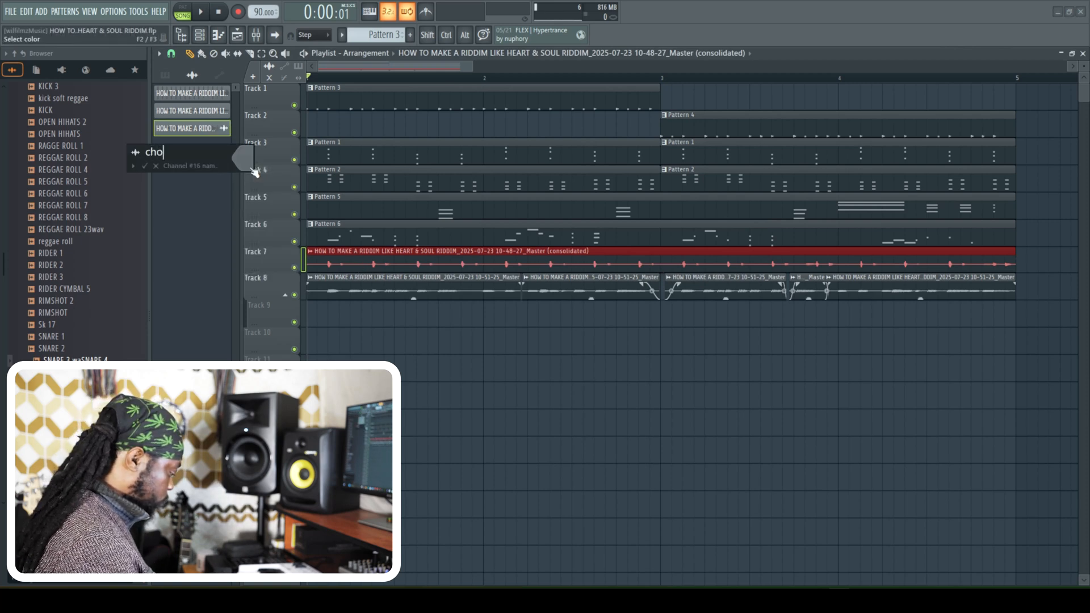
{"action": "left_click", "coordinate": [252, 169]}
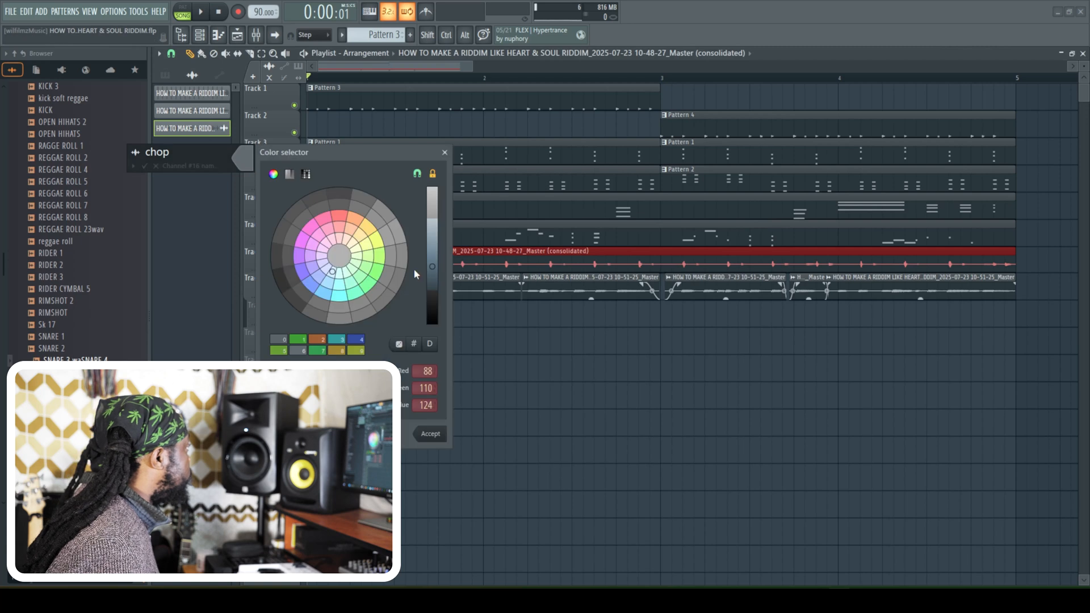
{"action": "left_click", "coordinate": [427, 434]}
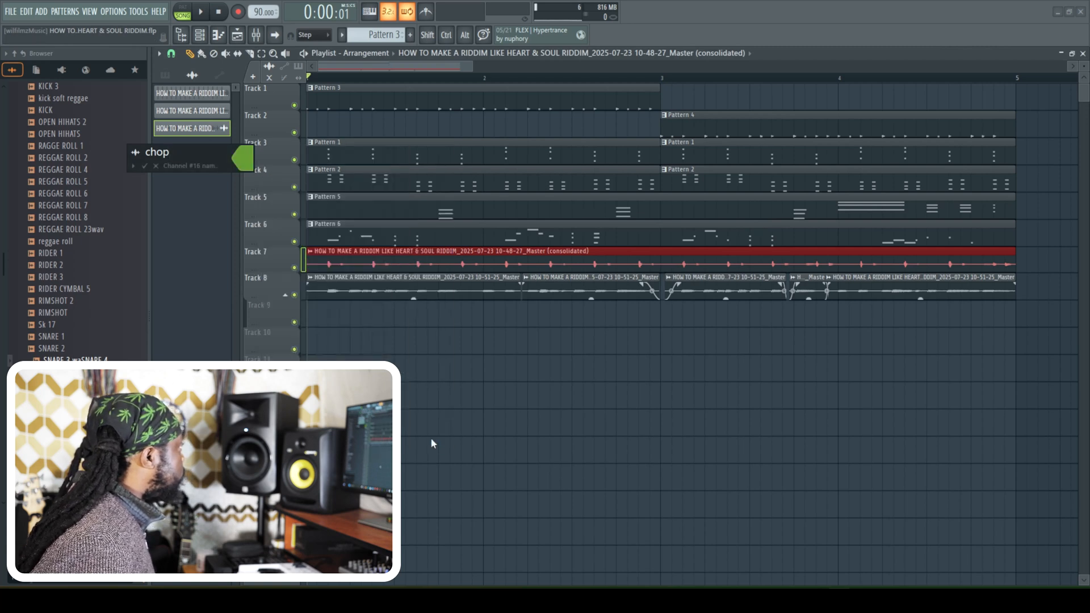
{"action": "key", "text": "Return"}
- Consolidate the Track 8 slices into one audio clip, name it bass, and color it yellow-green
{"action": "right_click", "coordinate": [273, 296]}
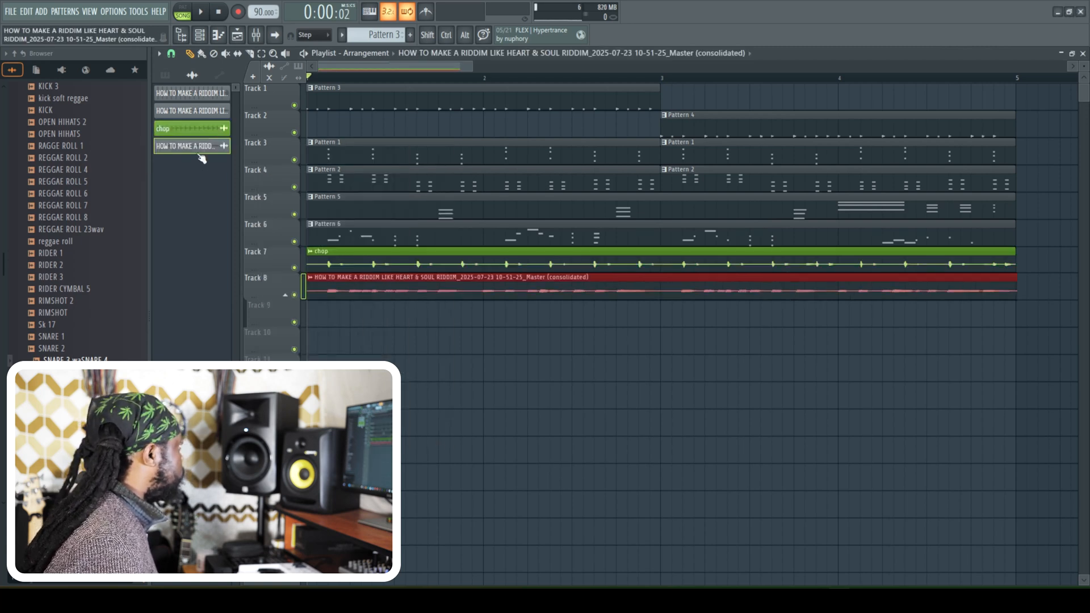
{"action": "right_click", "coordinate": [196, 148]}
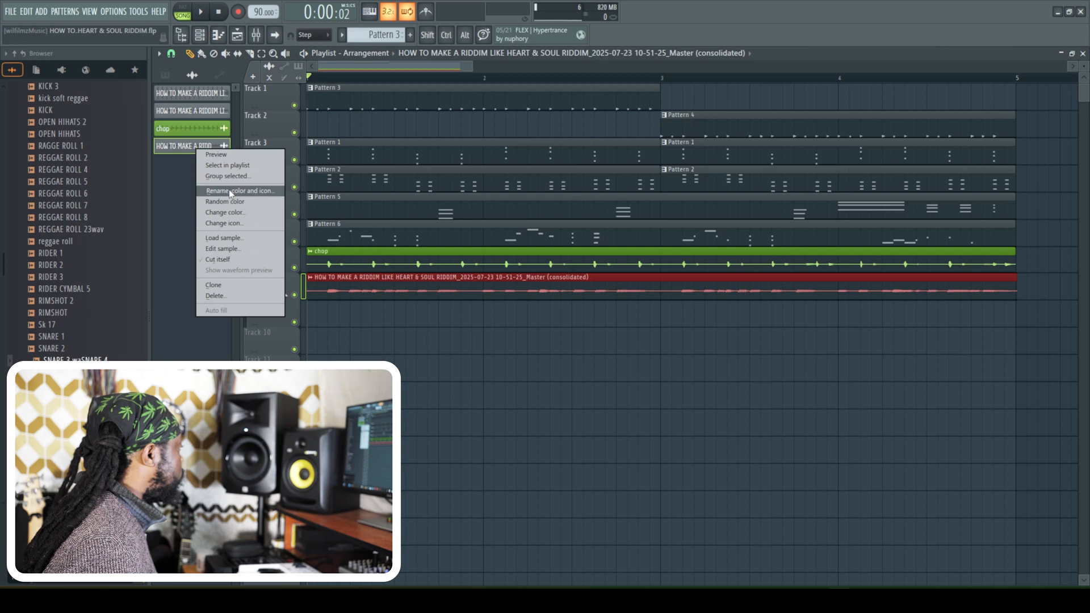
{"action": "left_click", "coordinate": [230, 192]}
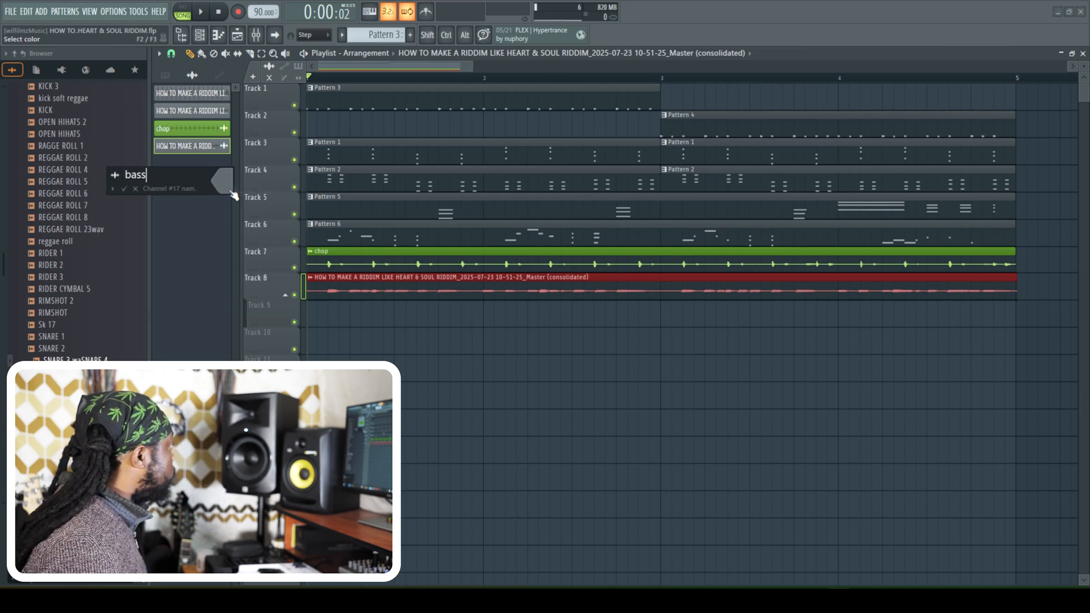
{"action": "left_click", "coordinate": [231, 194]}
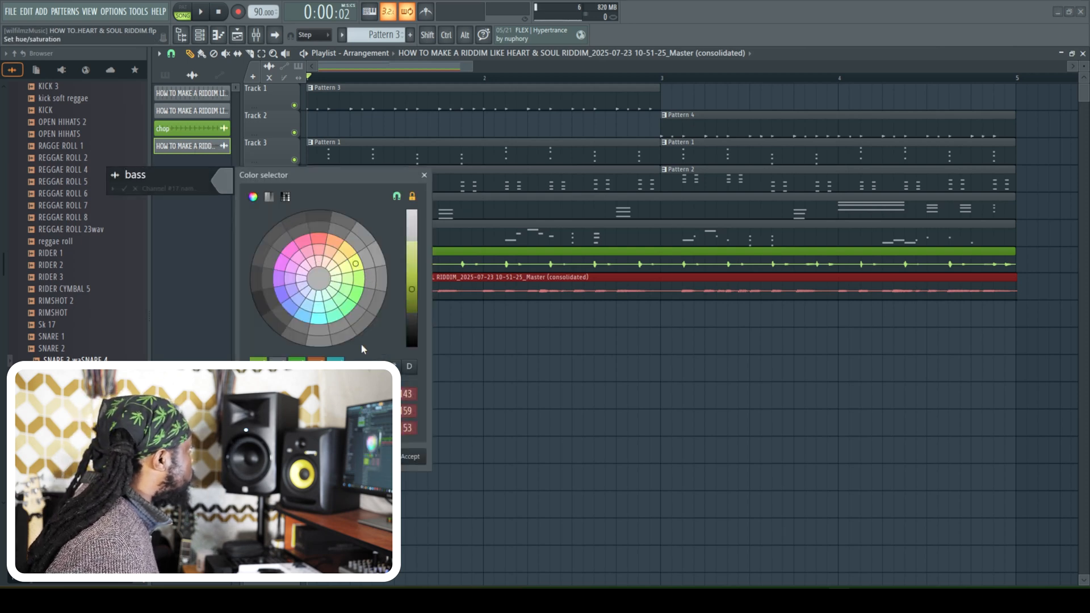
{"action": "left_click", "coordinate": [419, 462]}
{"action": "key", "text": "Return"}
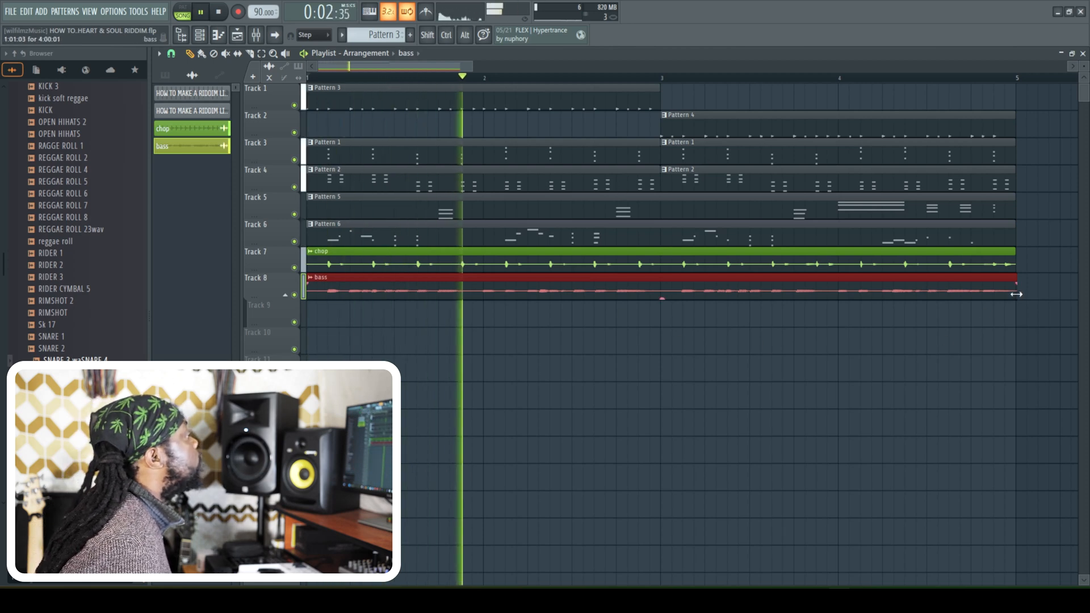
- Set playlist snapping to (none) and trim the end of the bass clip to line up with the chop clip
{"action": "left_click_drag", "start_coordinate": [1016, 294], "coordinate": [1006, 294]}
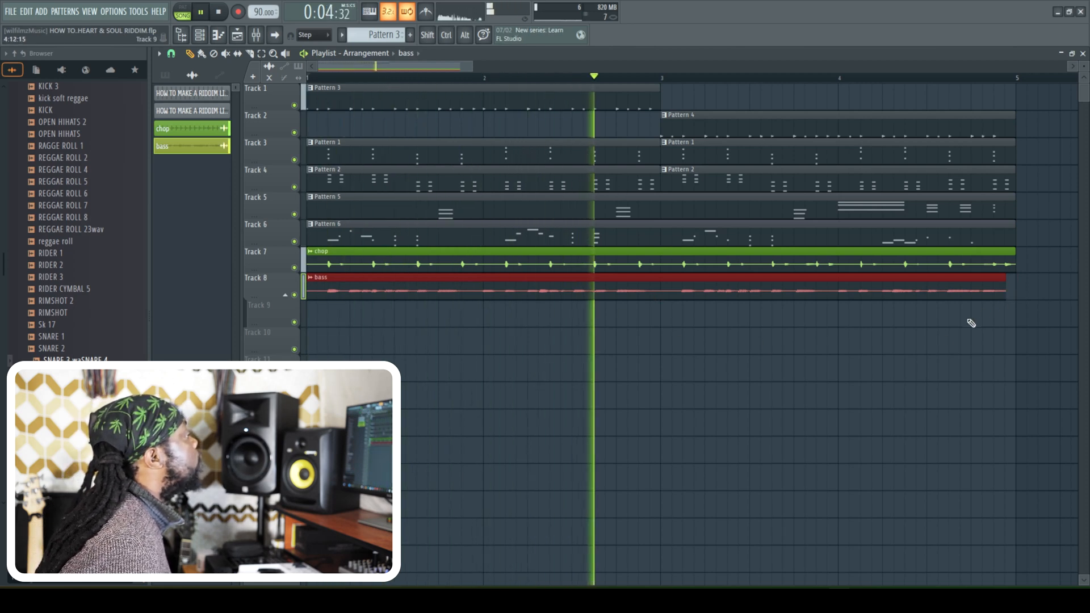
{"action": "left_click", "coordinate": [171, 53]}
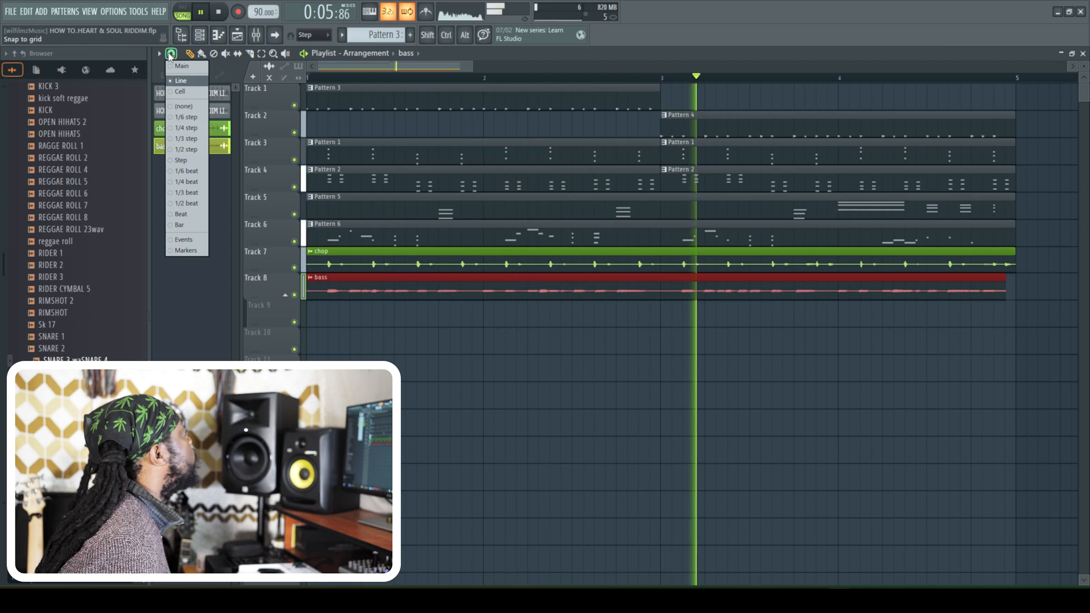
{"action": "left_click", "coordinate": [187, 106]}
{"action": "left_click_drag", "start_coordinate": [1005, 298], "coordinate": [1015, 302]}
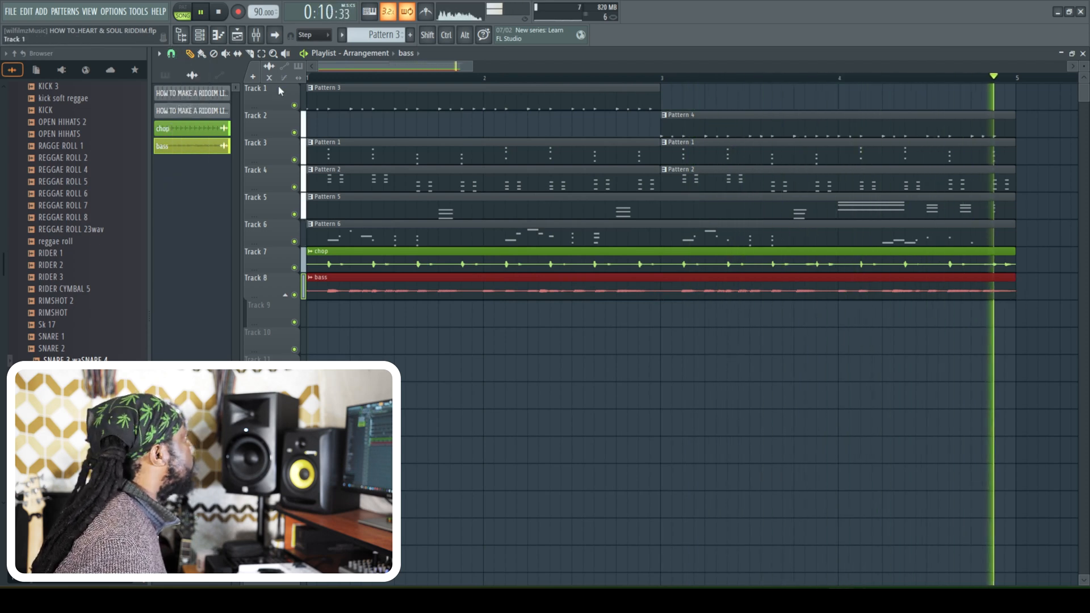
- Delete the two original Master recording channels from the channel rack, keeping chop and bass
{"action": "left_click", "coordinate": [199, 35]}
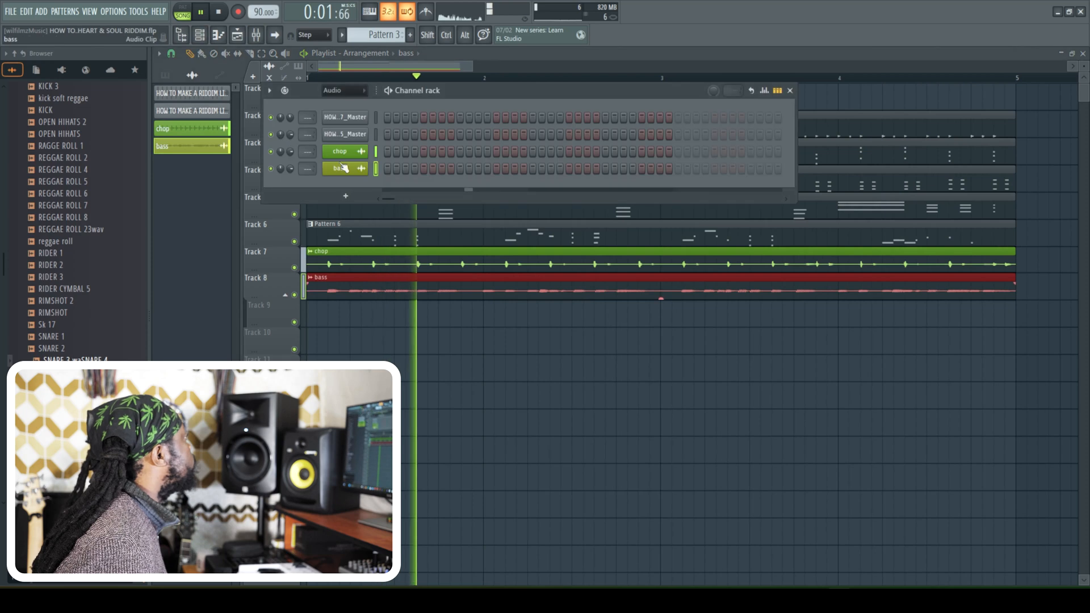
{"action": "right_click", "coordinate": [369, 130]}
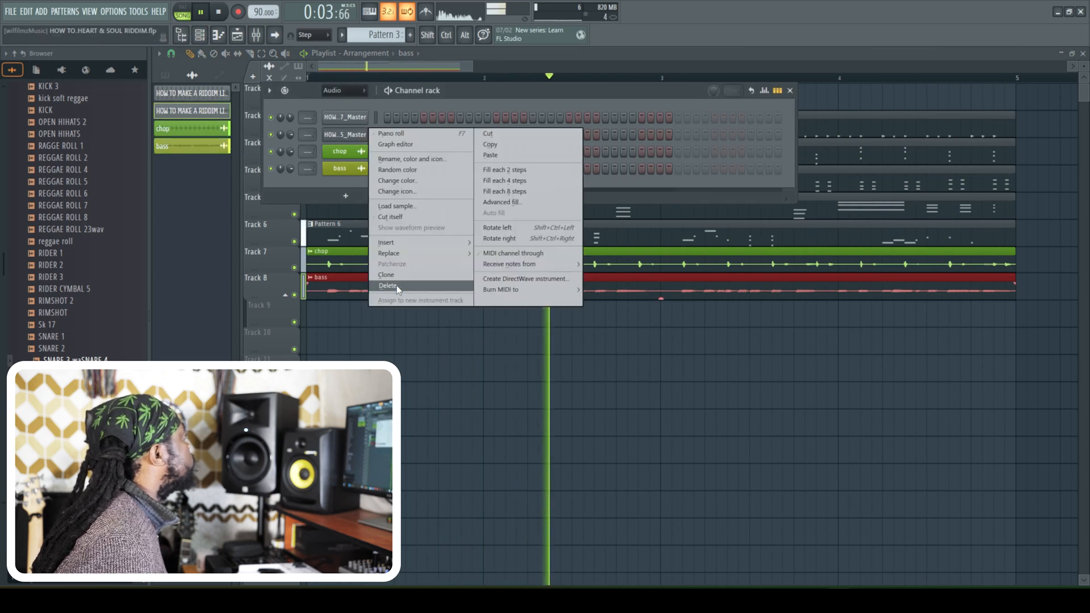
{"action": "left_click", "coordinate": [396, 285]}
{"action": "left_click", "coordinate": [585, 336]}
{"action": "right_click", "coordinate": [350, 118]}
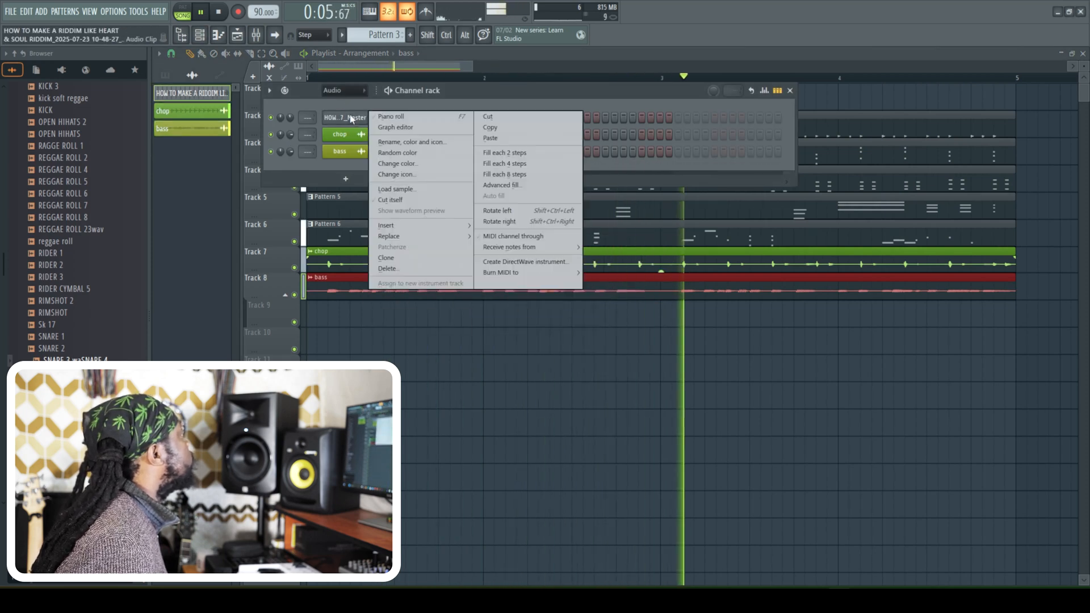
{"action": "left_click", "coordinate": [387, 268]}
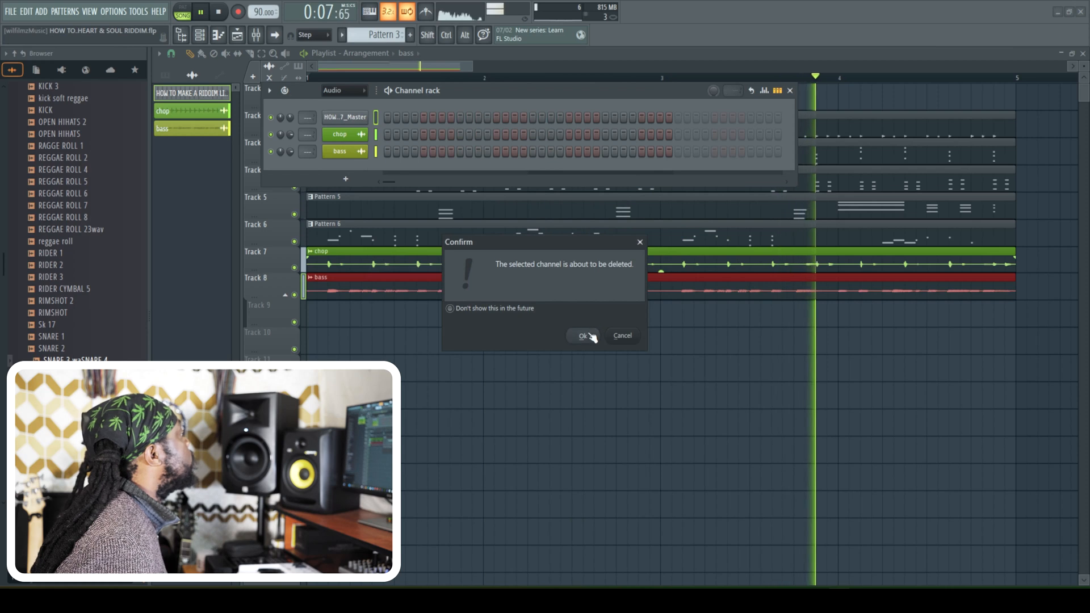
{"action": "left_click", "coordinate": [583, 336]}
- Show all channels in the channel rack, select Ace Nylon MK I, and stop playback
{"action": "left_click", "coordinate": [340, 90]}
{"action": "left_click", "coordinate": [335, 101]}
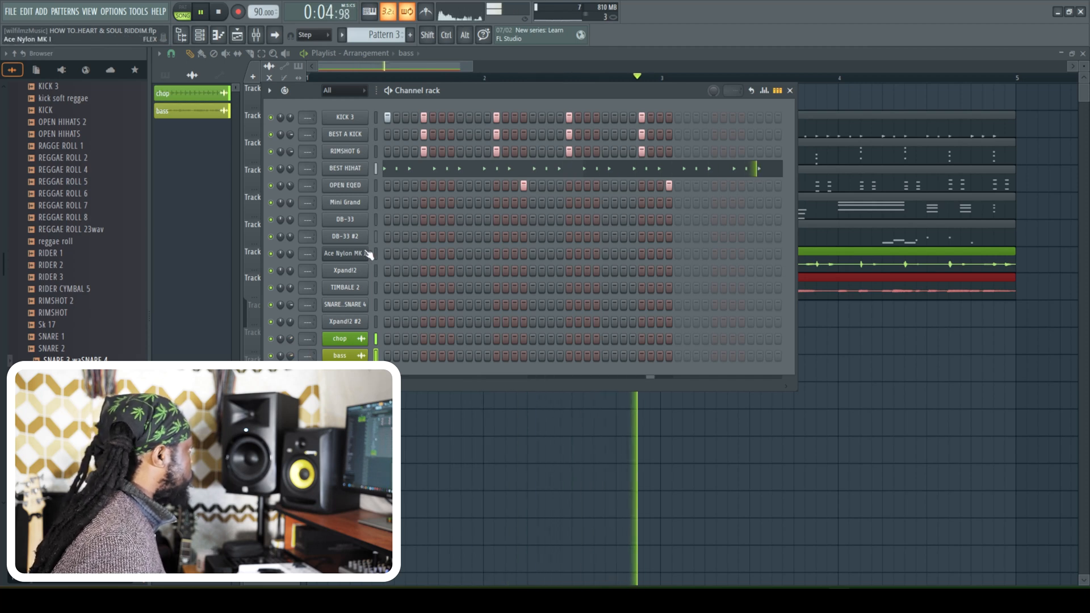
{"action": "key", "text": "space"}
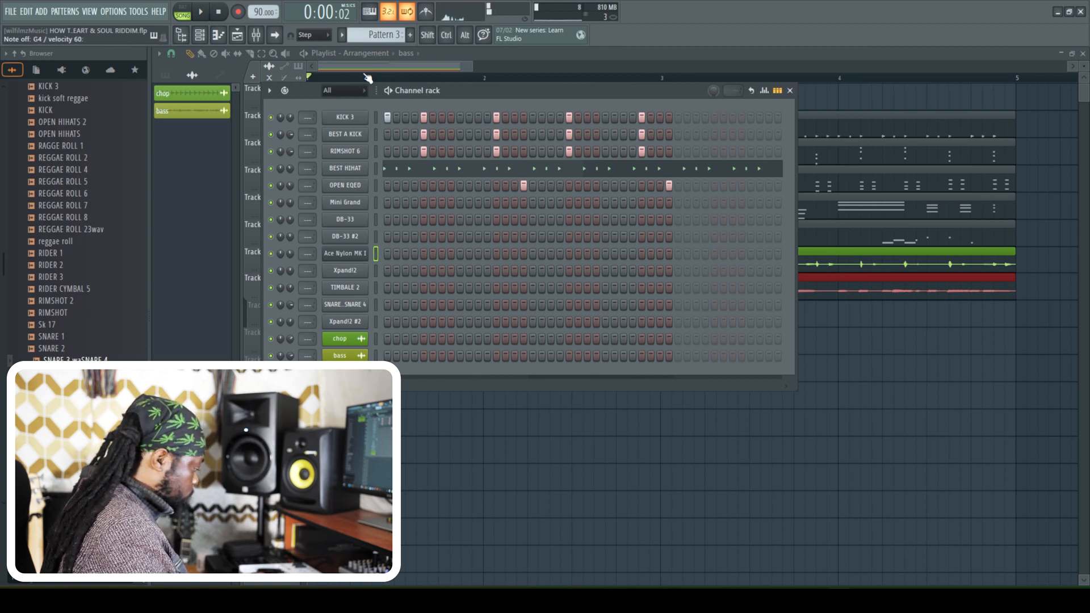
- Close the channel rack and mixer, and place Pattern 7 at the start of Track 9
{"action": "left_click", "coordinate": [256, 36]}
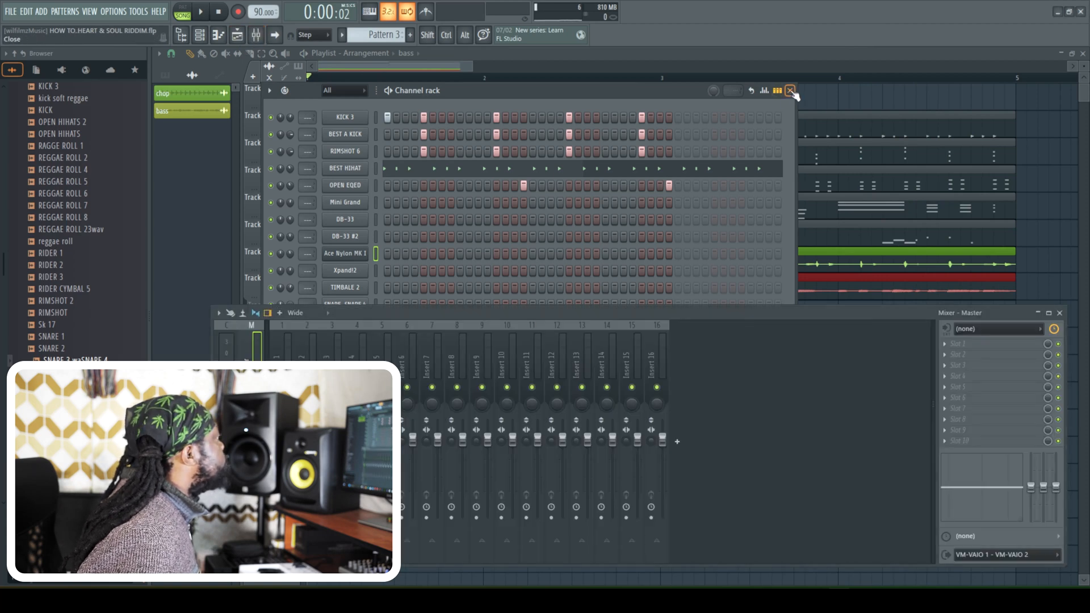
{"action": "left_click", "coordinate": [790, 90]}
{"action": "left_click", "coordinate": [1059, 313]}
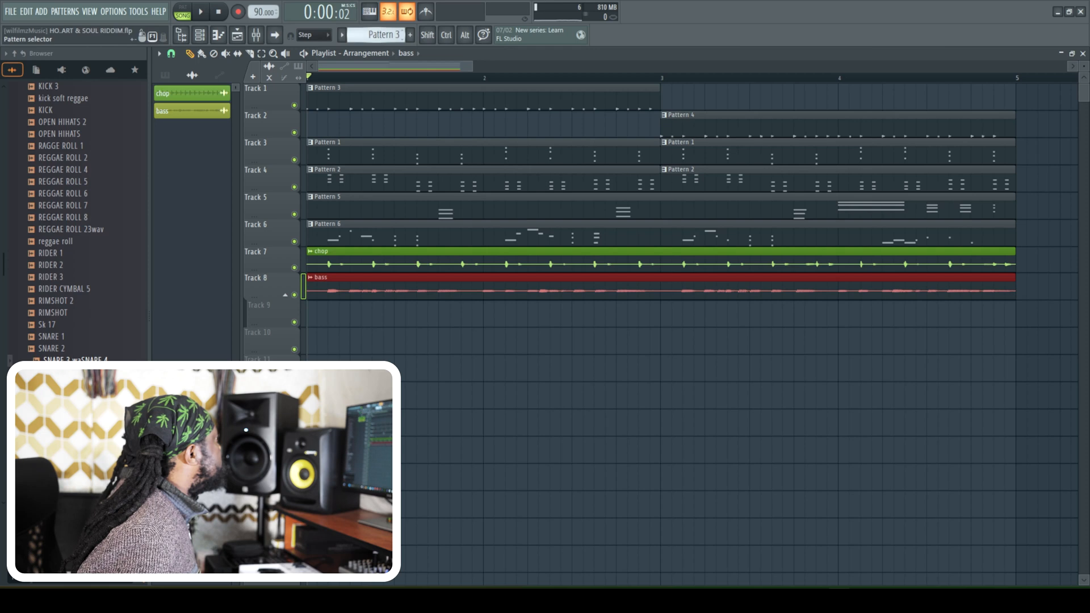
{"action": "left_click_drag", "start_coordinate": [375, 35], "coordinate": [375, 29]}
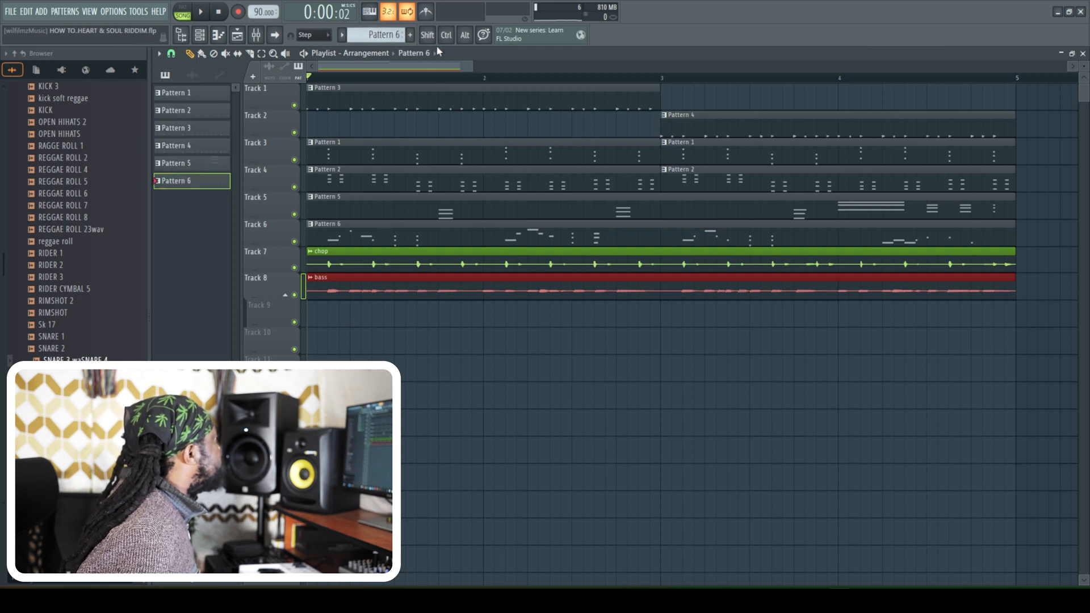
{"action": "left_click", "coordinate": [331, 318]}
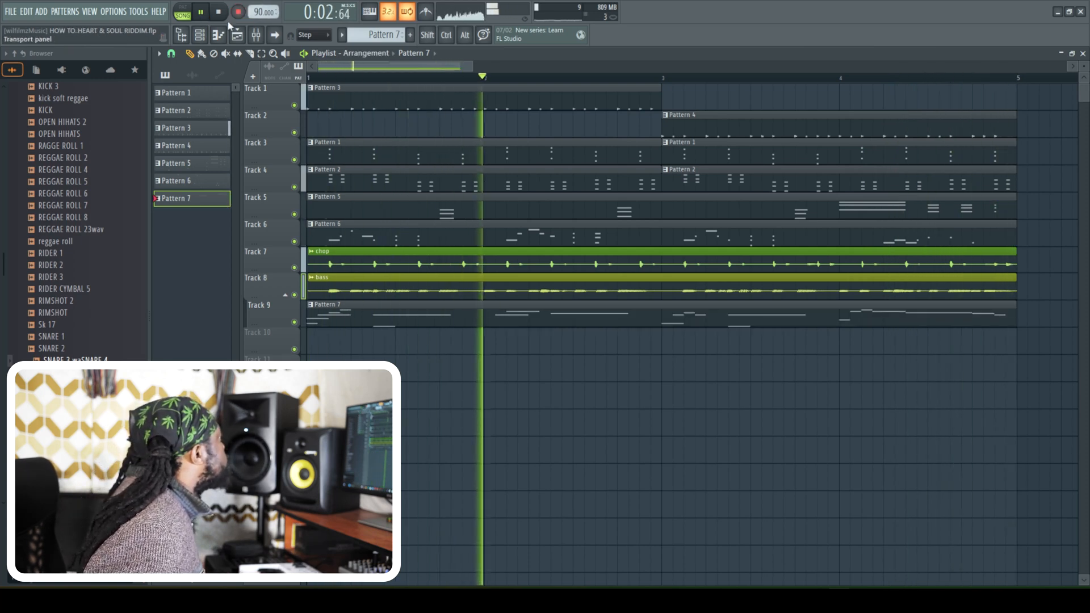
- Open Pattern 7's Ace Nylon MK I notes in the piano roll and shorten the first B4 note in bar 1
{"action": "left_click", "coordinate": [200, 35]}
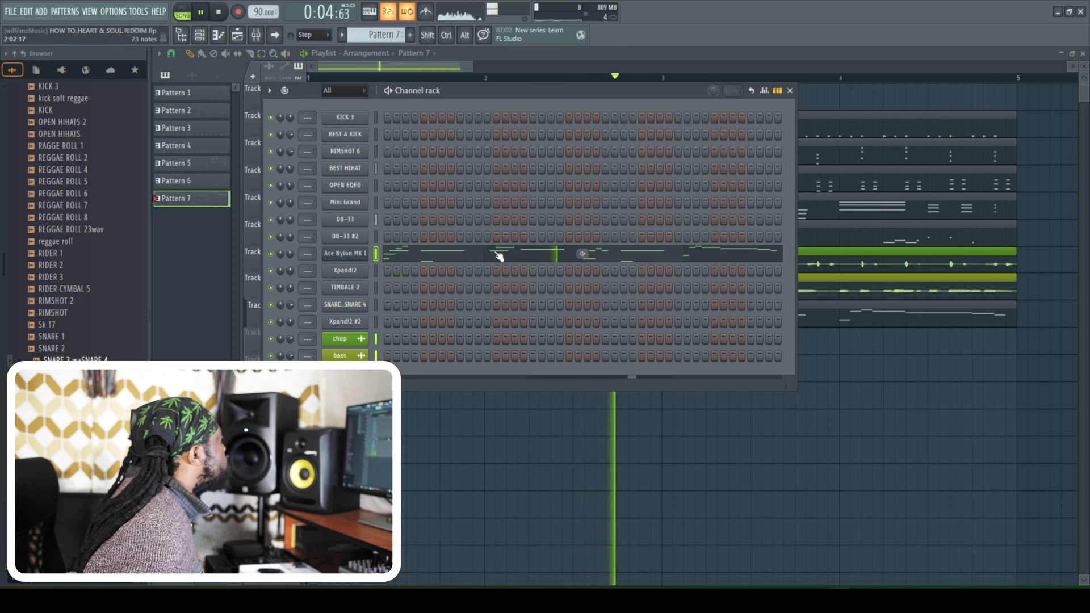
{"action": "left_click", "coordinate": [499, 253]}
{"action": "key", "text": "l"}
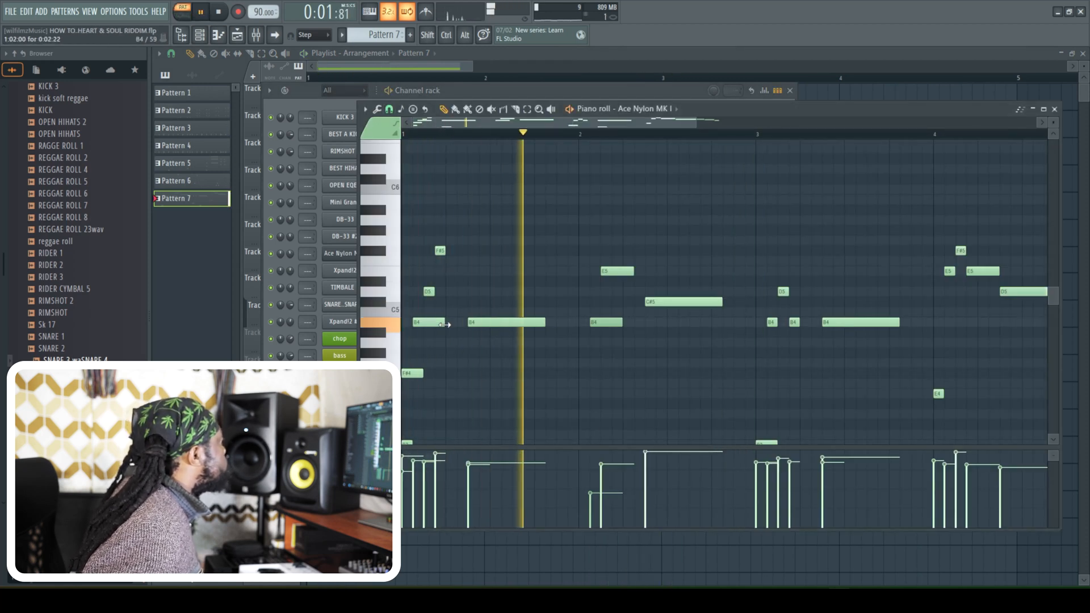
{"action": "left_click_drag", "start_coordinate": [445, 324], "coordinate": [433, 325]}
{"action": "key", "text": "space"}
- Raise the velocity of the B4 note near the start of bar 2 and play the pattern
{"action": "left_click", "coordinate": [603, 323]}
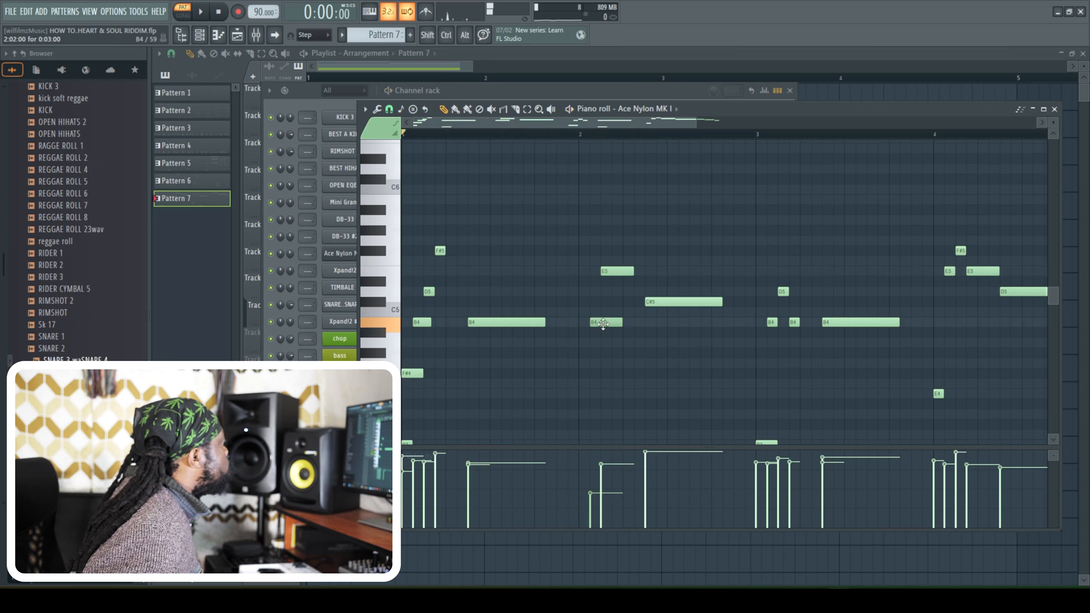
{"action": "left_click", "coordinate": [593, 476]}
{"action": "key", "text": "space"}
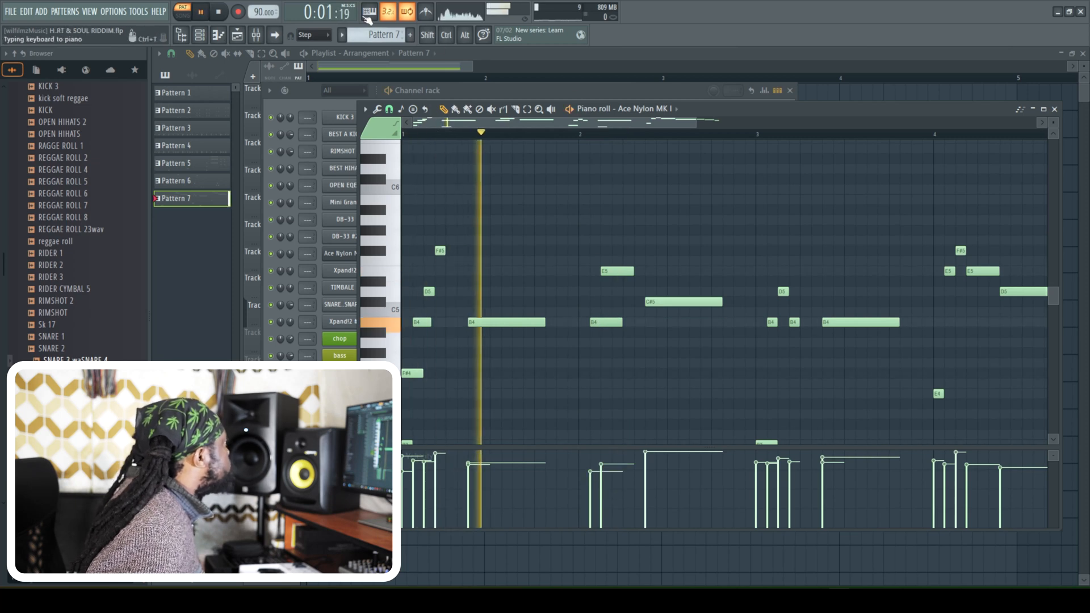
- Add a D5 note before the C#5 in bar 2, shift it one step earlier, and shorten the preceding E5 to one step
{"action": "key", "text": "space"}
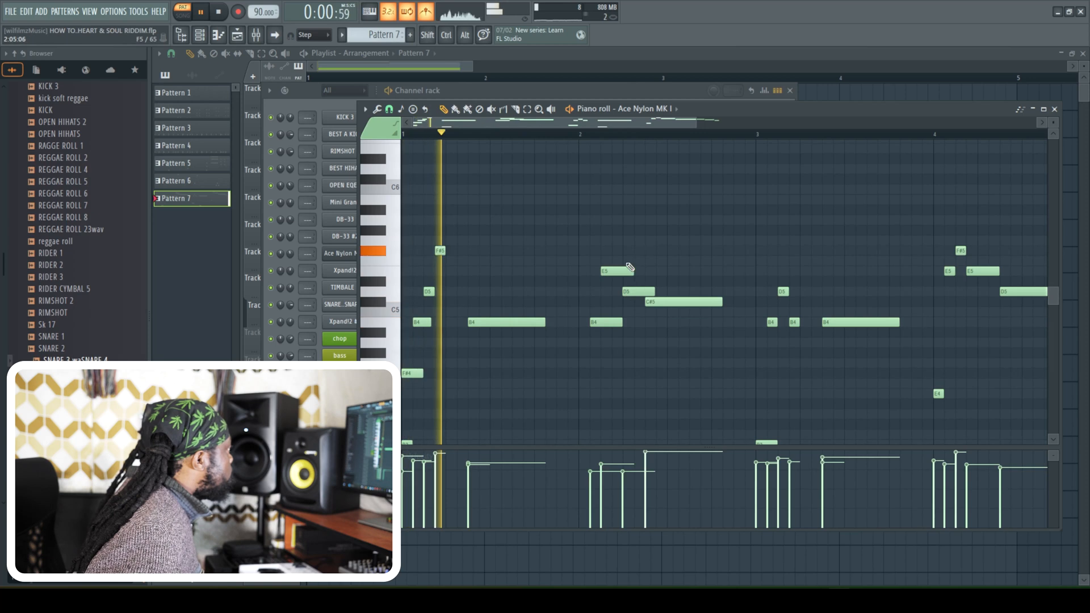
{"action": "left_click", "coordinate": [582, 138]}
{"action": "key", "text": "space"}
{"action": "key", "text": "space"}
{"action": "left_click_drag", "start_coordinate": [638, 290], "coordinate": [629, 289]}
{"action": "key", "text": "space"}
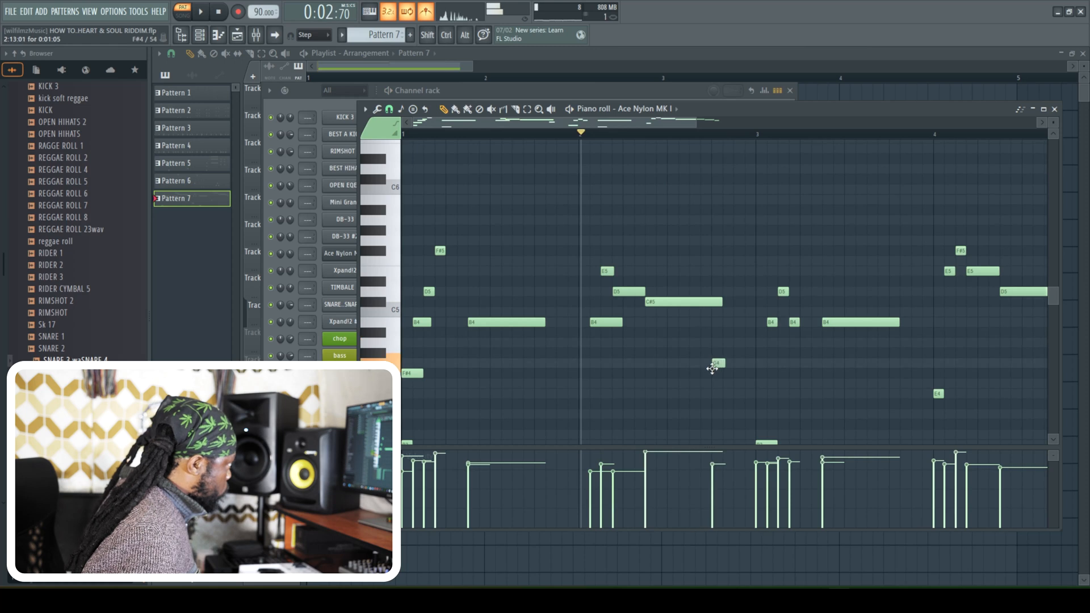
{"action": "key", "text": "space"}
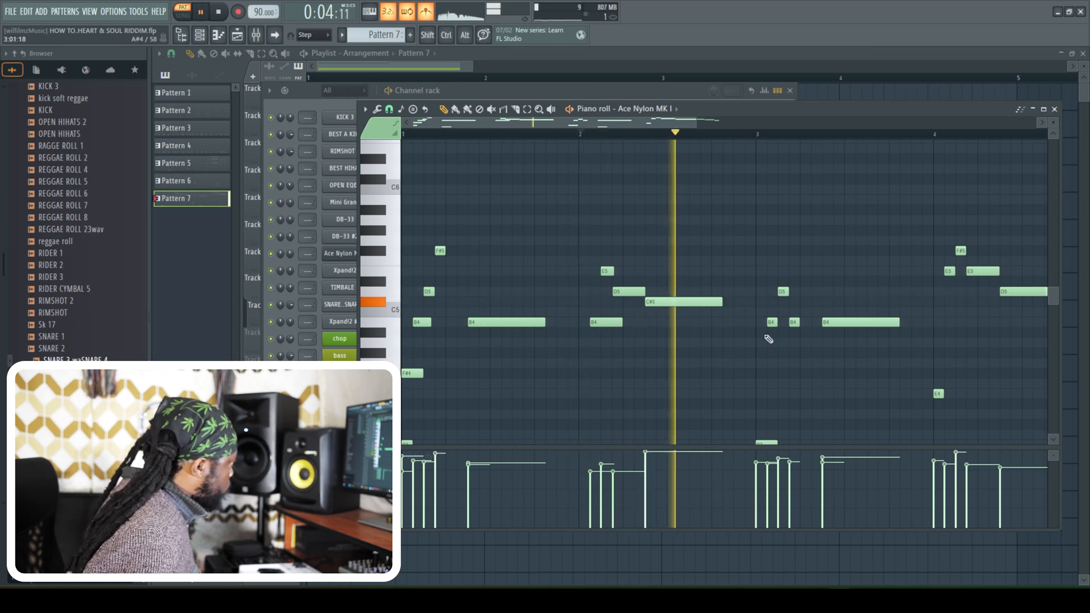
- Delete the low G3 note in bar 3 and resume playback from just before bar 4
{"action": "scroll", "coordinate": [827, 391], "scroll_direction": "down", "scroll_amount": 2}
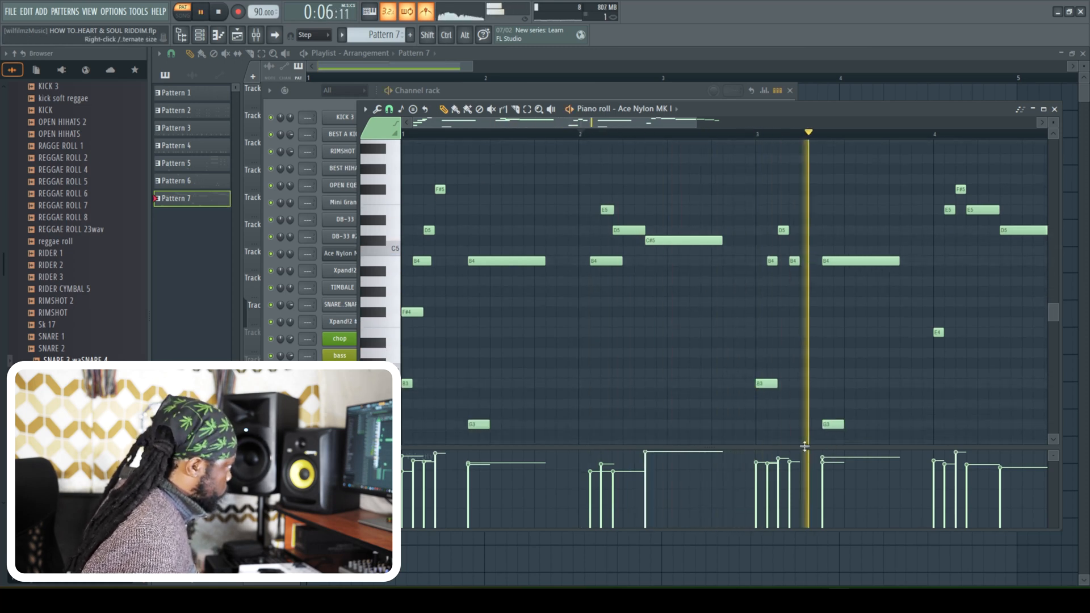
{"action": "right_click", "coordinate": [832, 424]}
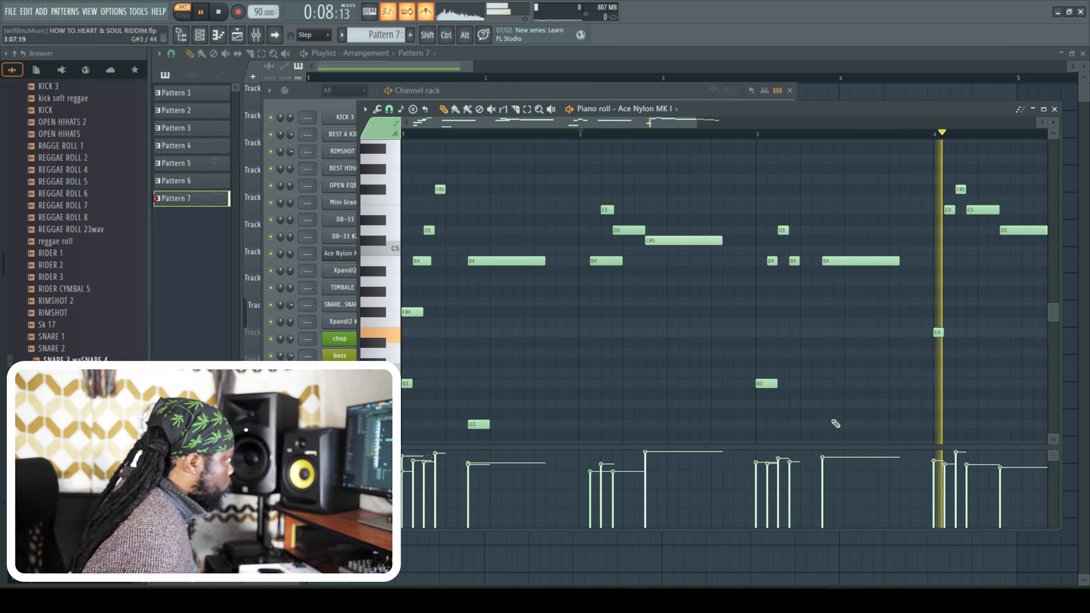
{"action": "left_click", "coordinate": [768, 134]}
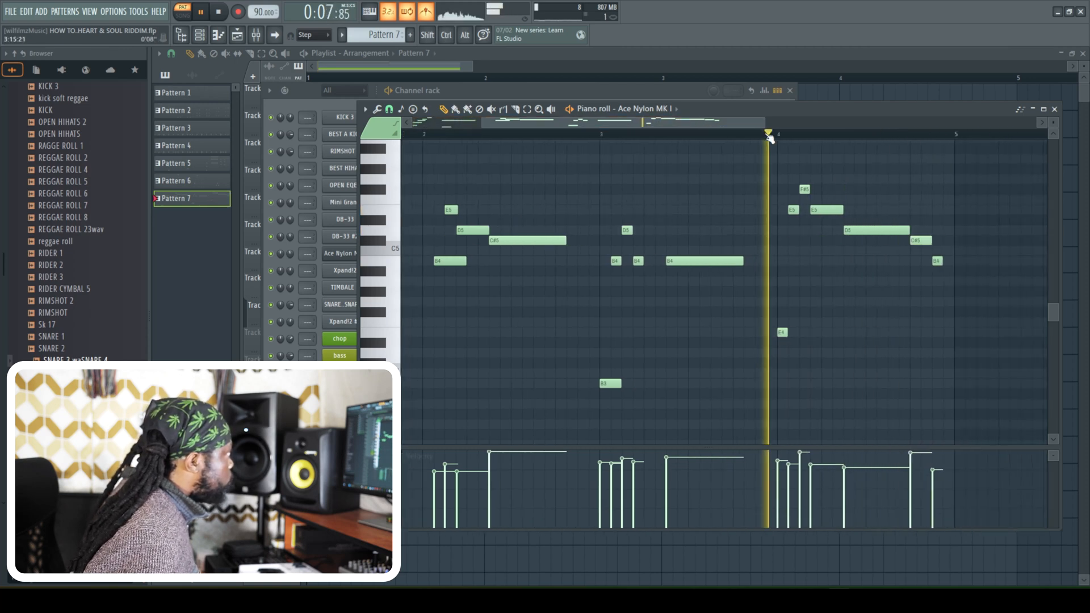
- Replace the second E5 note in bar 4 with a one-step E5 note
{"action": "right_click", "coordinate": [816, 209]}
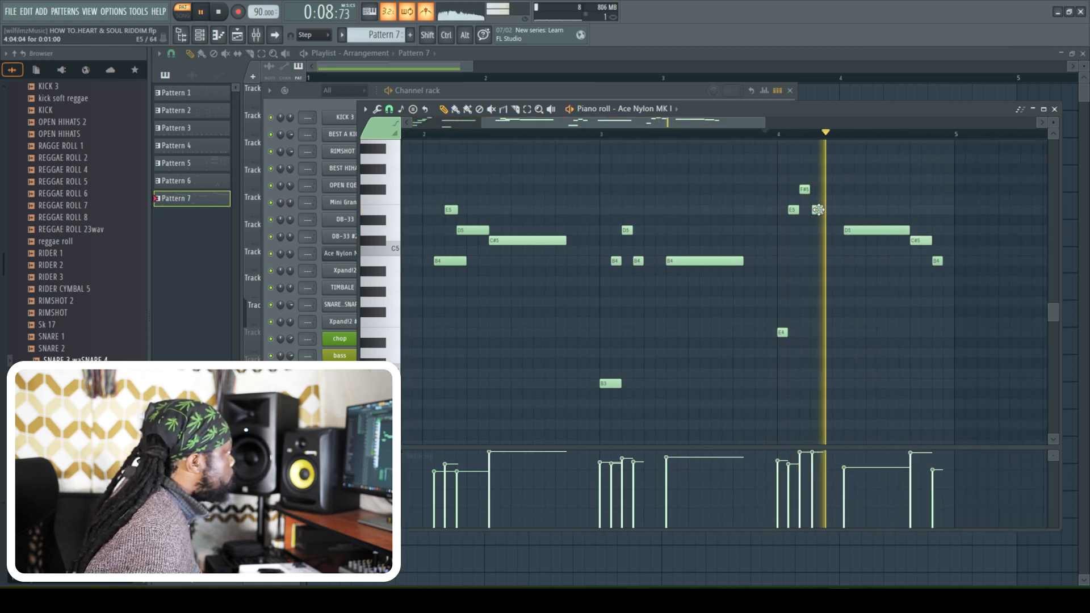
{"action": "left_click", "coordinate": [815, 210]}
{"action": "key", "text": "space"}
- Try a one-step C#5 note after the second E5 in bar 4, audition it, and remove it
{"action": "left_click", "coordinate": [825, 239]}
{"action": "key", "text": "space"}
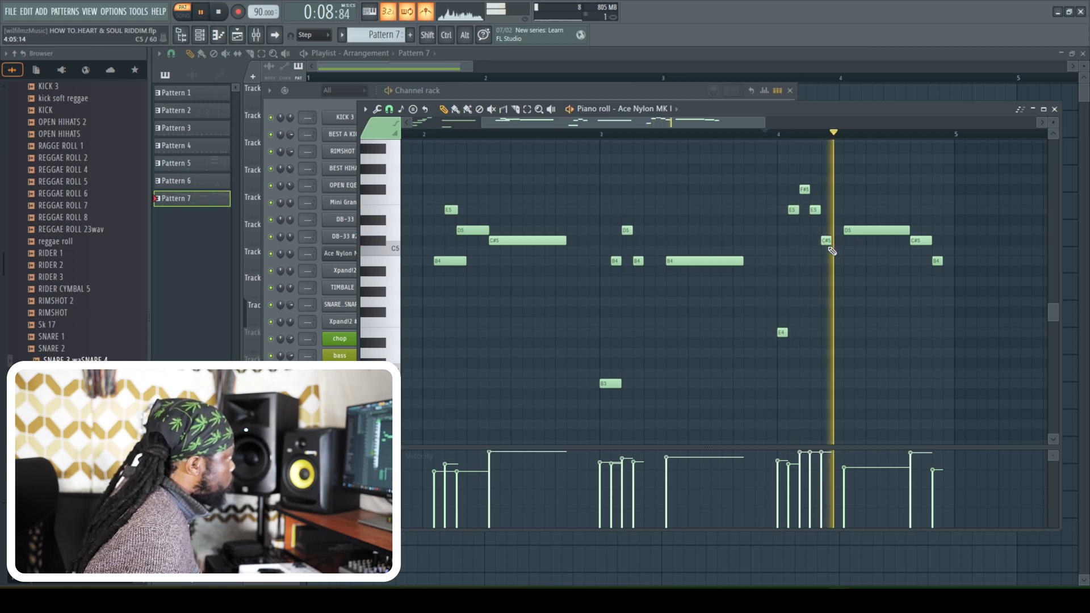
{"action": "right_click", "coordinate": [827, 241]}
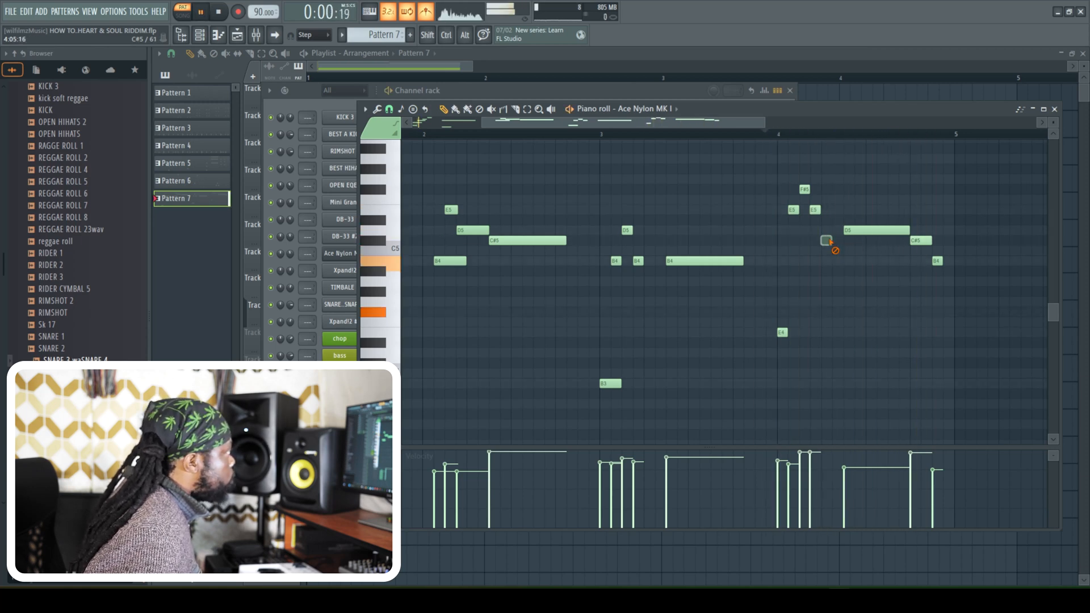
- Lower the last three notes of bar 4 to C#5, B4 and A4, and soften the loudest velocities in bars 2 and 4
{"action": "key", "text": "space"}
{"action": "key", "text": "space"}
{"action": "key", "text": "space"}
{"action": "key", "text": "space"}
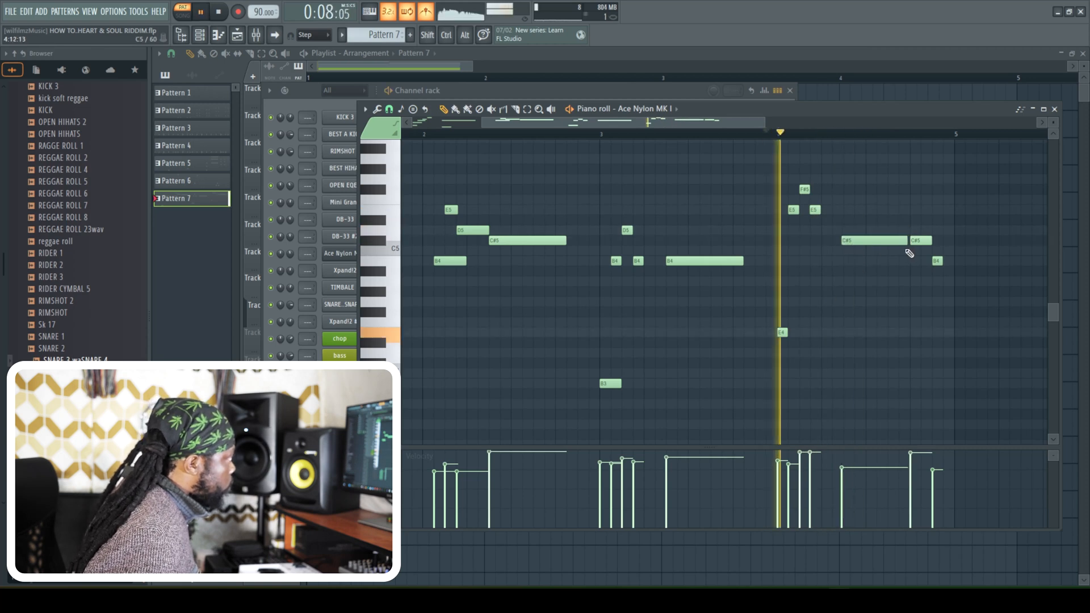
{"action": "left_click_drag", "start_coordinate": [859, 239], "coordinate": [861, 239]}
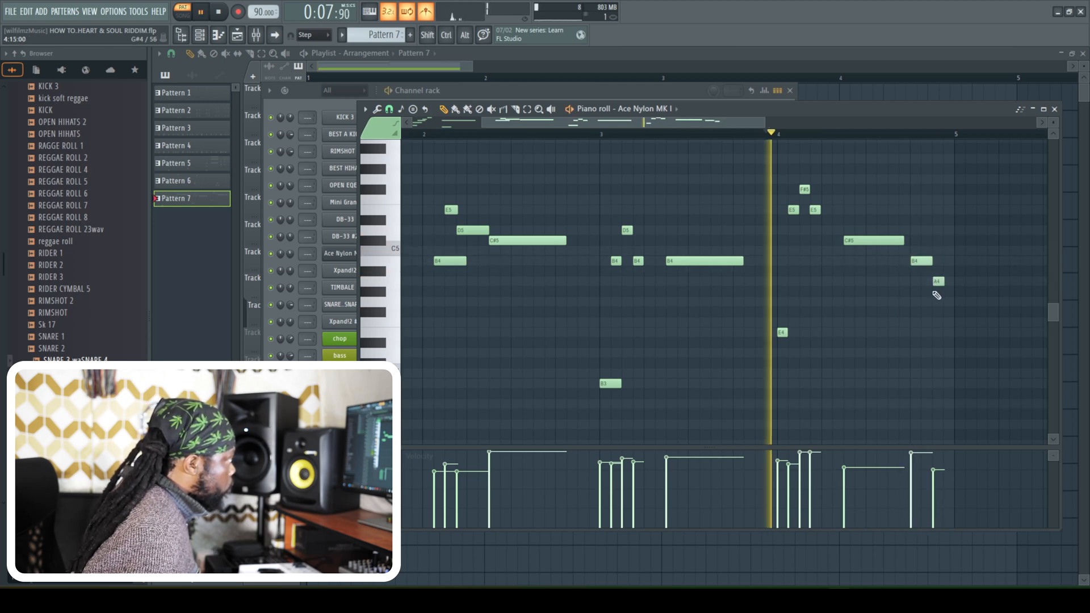
{"action": "left_click_drag", "start_coordinate": [800, 461], "coordinate": [816, 458]}
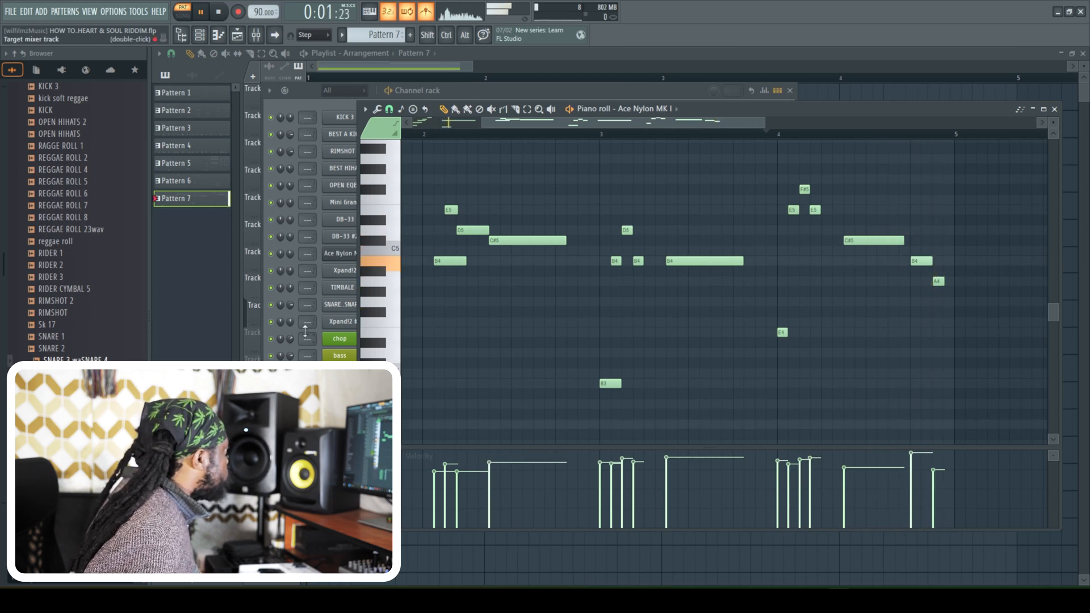
{"action": "left_click", "coordinate": [1055, 110]}
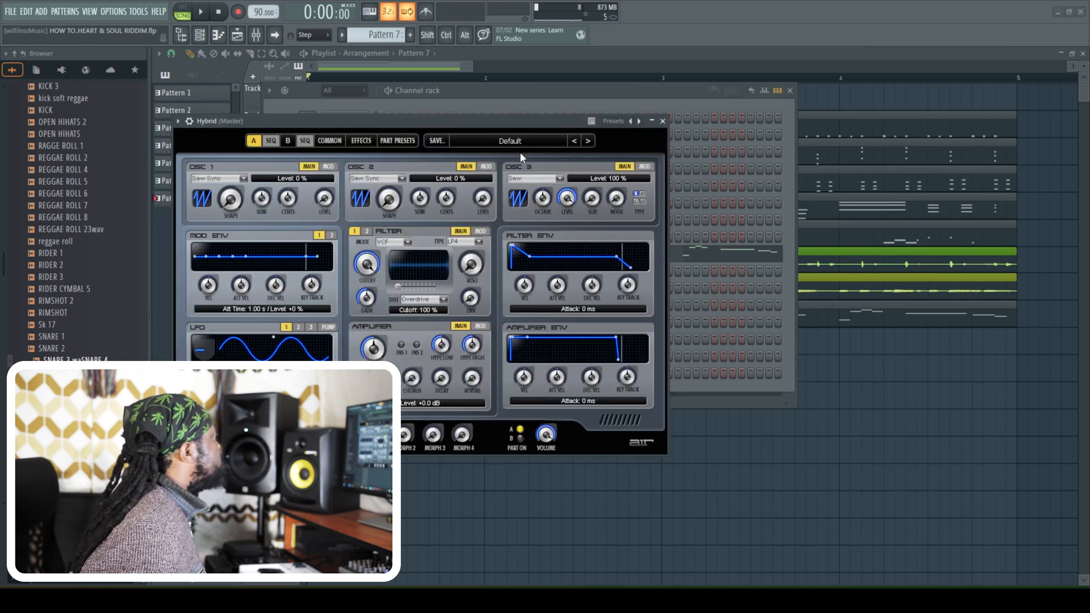
- Load the 38 Piano Support preset from the Soft Pads bank in the Hybrid synth and dismiss its window
{"action": "left_click", "coordinate": [508, 141]}
{"action": "mouse_move", "coordinate": [499, 216]}
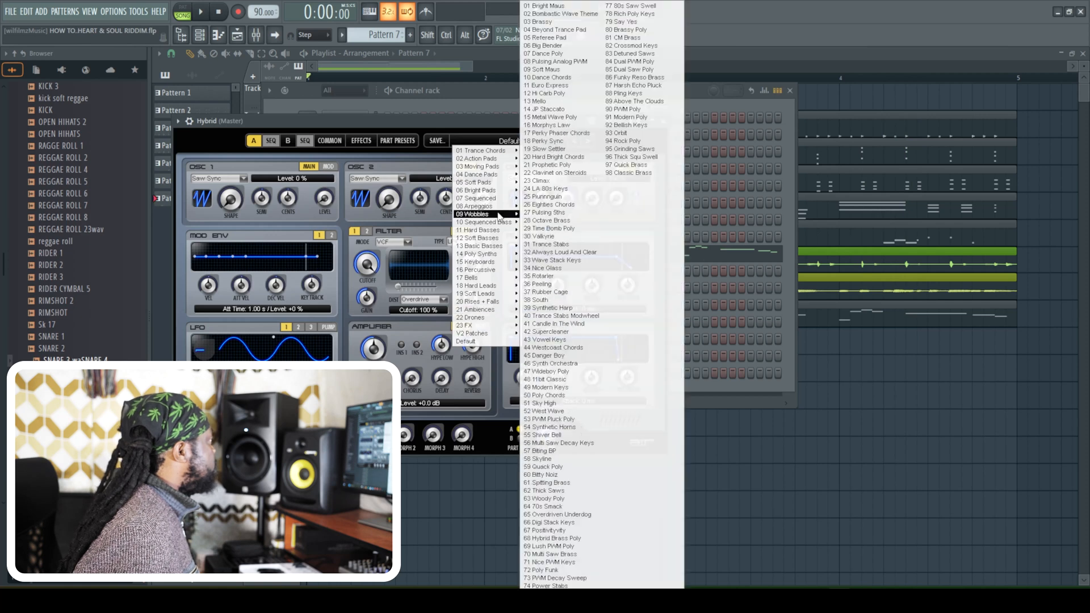
{"action": "mouse_move", "coordinate": [486, 183]}
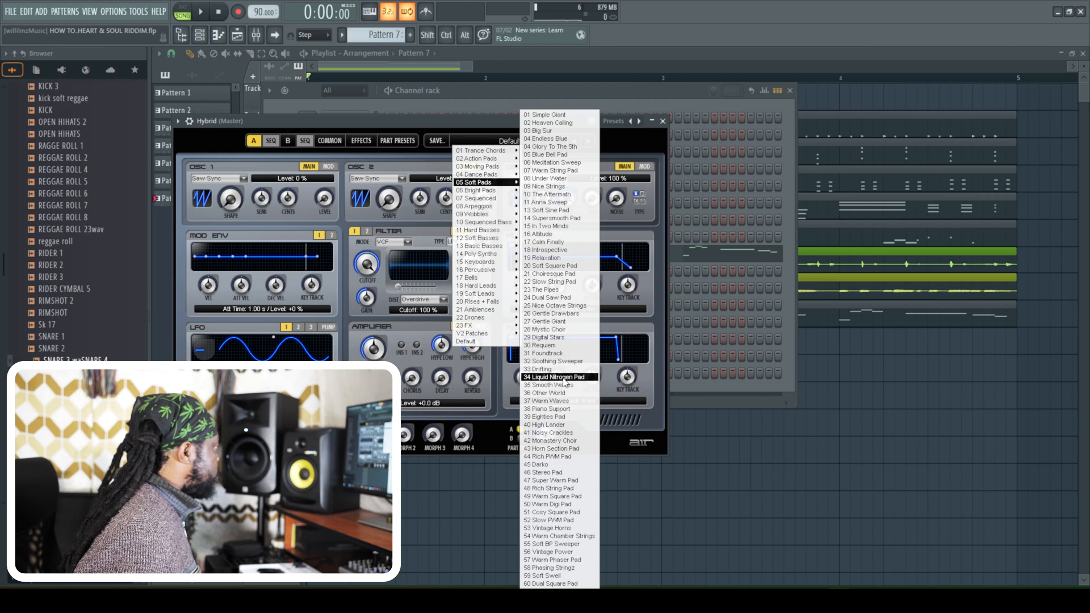
{"action": "left_click", "coordinate": [560, 410]}
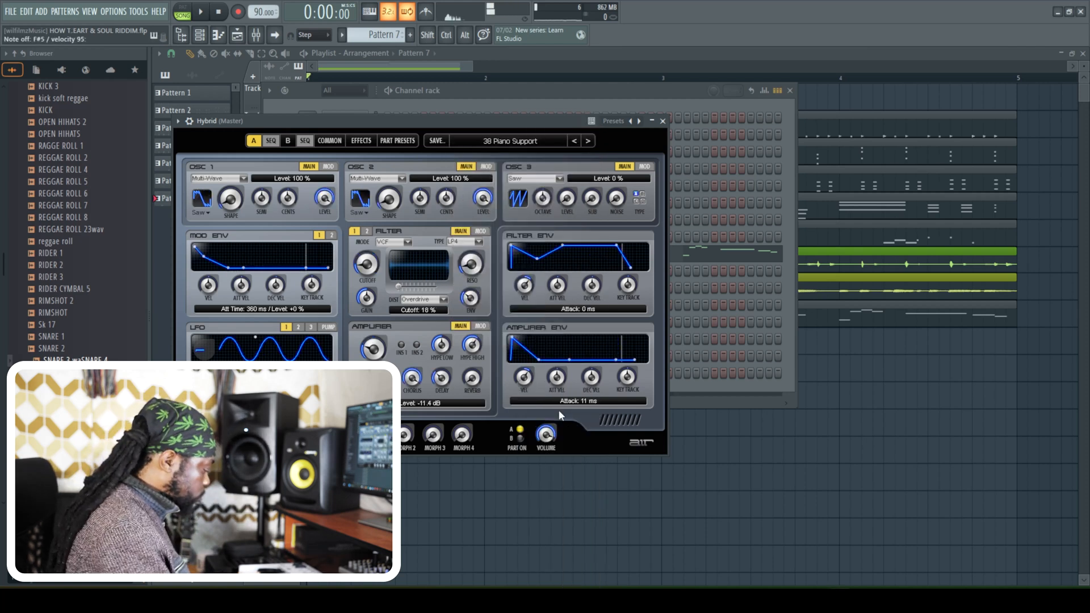
{"action": "left_click", "coordinate": [662, 121]}
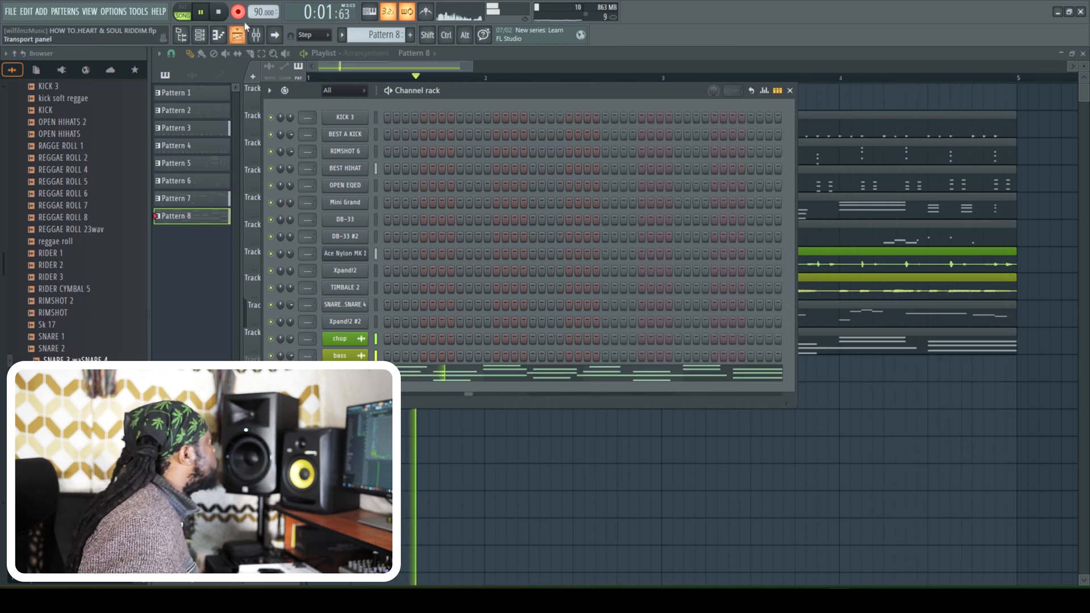
- Lengthen the Hybrid chord notes in bars 1 and 2 to meet the next chord, starting the second B4 at bar 2
{"action": "left_click", "coordinate": [446, 380]}
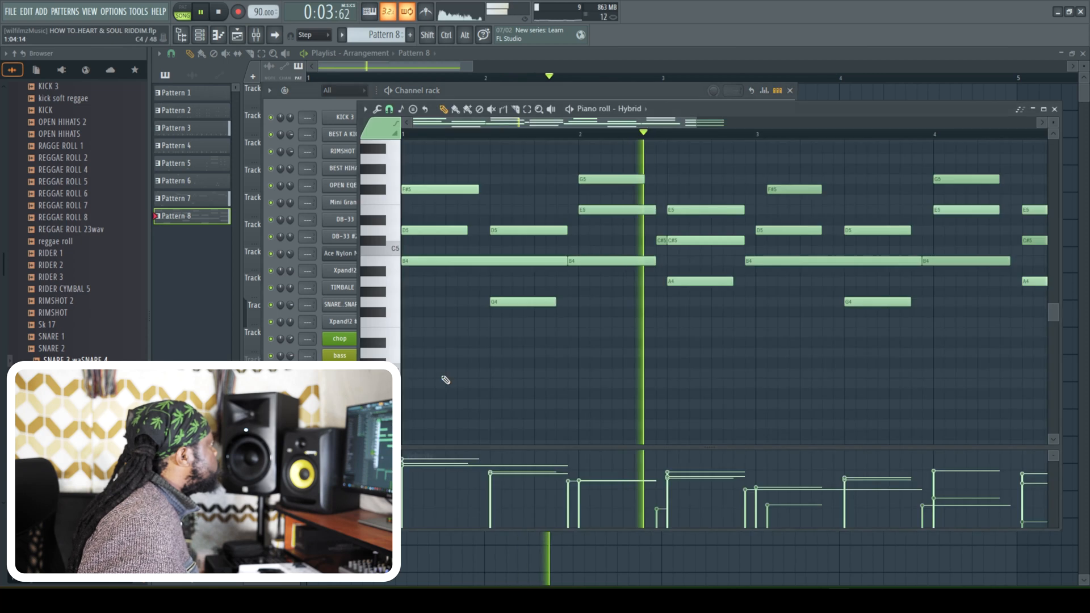
{"action": "left_click_drag", "start_coordinate": [467, 230], "coordinate": [489, 230]}
{"action": "left_click_drag", "start_coordinate": [478, 189], "coordinate": [491, 189]}
{"action": "left_click_drag", "start_coordinate": [555, 301], "coordinate": [576, 304]}
{"action": "left_click_drag", "start_coordinate": [586, 262], "coordinate": [575, 237]}
{"action": "left_click_drag", "start_coordinate": [655, 209], "coordinate": [666, 179]}
{"action": "mouse_move", "coordinate": [745, 259]}
{"action": "left_mouse_down"}
{"action": "mouse_move", "coordinate": [760, 263]}
{"action": "mouse_move", "coordinate": [750, 242]}
{"action": "left_mouse_up"}
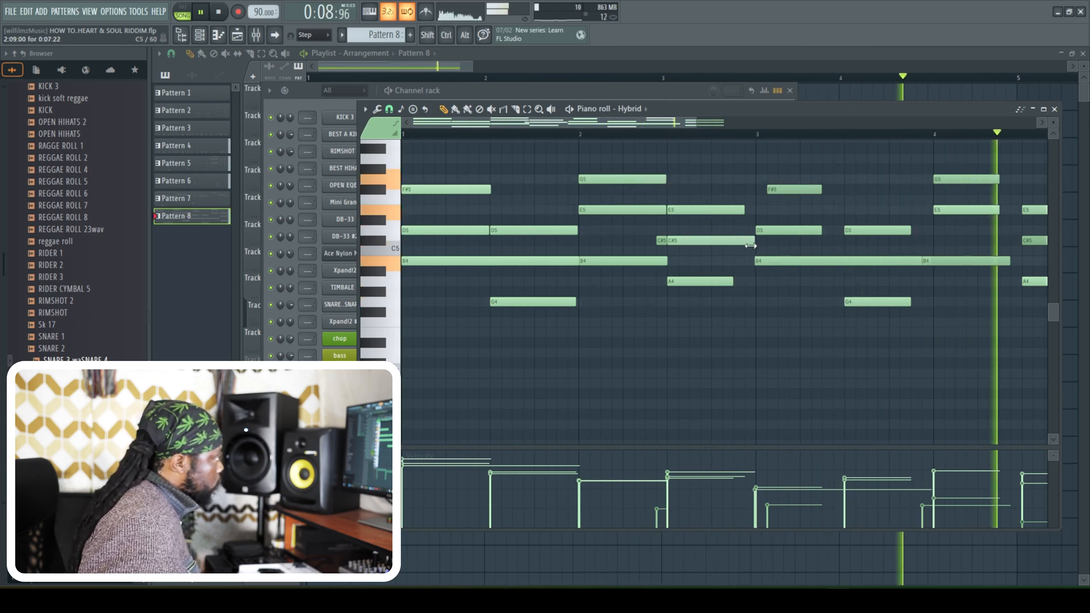
{"action": "left_click_drag", "start_coordinate": [734, 282], "coordinate": [757, 289]}
{"action": "key", "text": "space"}
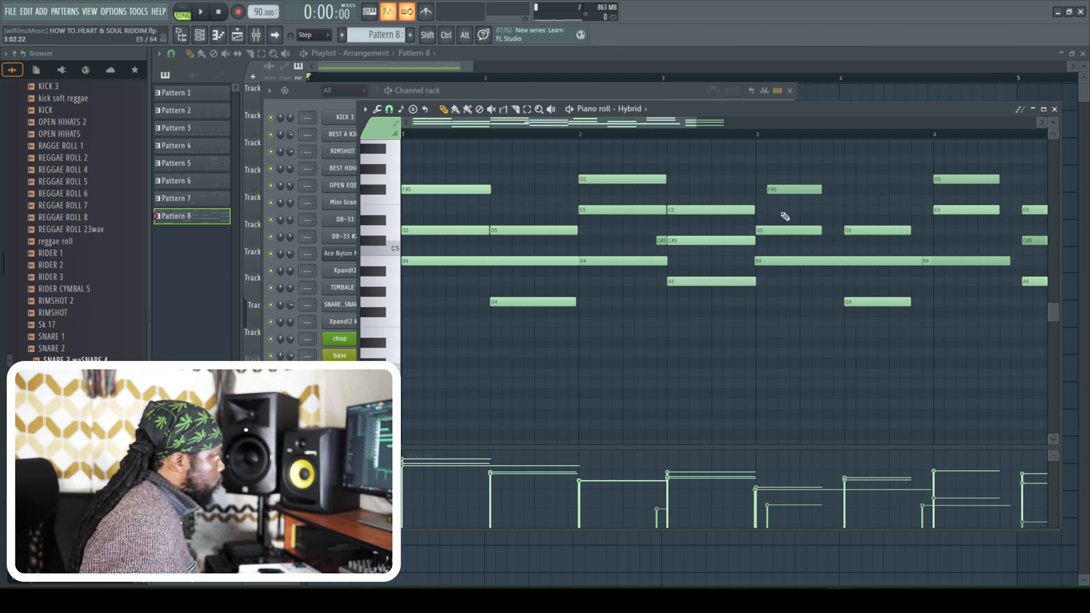
- Align the F#5 to bar 3 and the second long B4 to bar 4, and extend the short chord notes to meet the next chord
{"action": "key", "text": "space"}
{"action": "left_click_drag", "start_coordinate": [809, 189], "coordinate": [842, 189]}
{"action": "left_click_drag", "start_coordinate": [821, 230], "coordinate": [844, 231]}
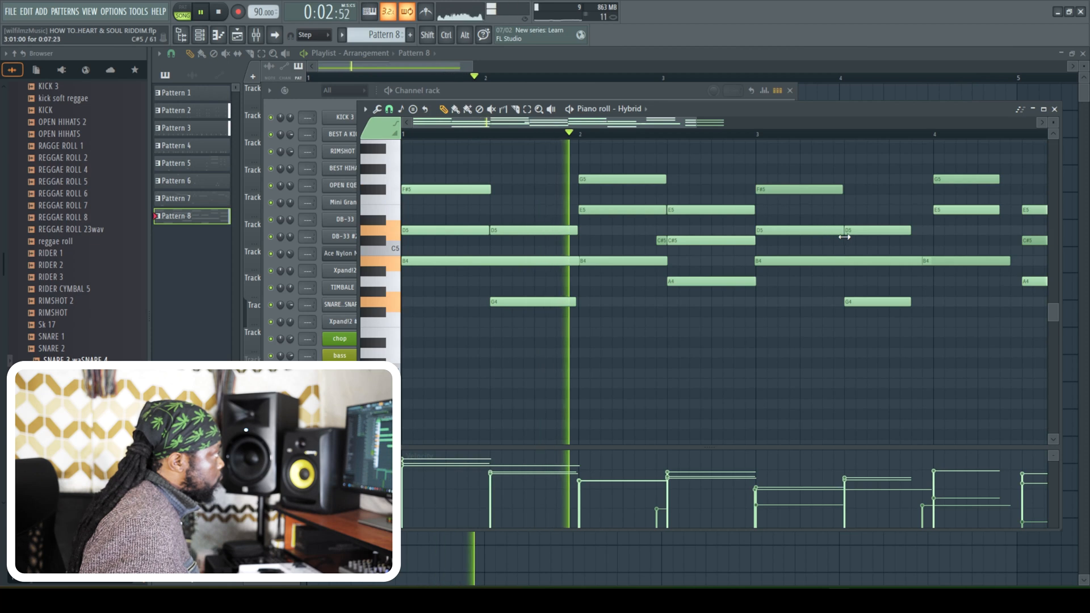
{"action": "left_click_drag", "start_coordinate": [947, 263], "coordinate": [960, 268]}
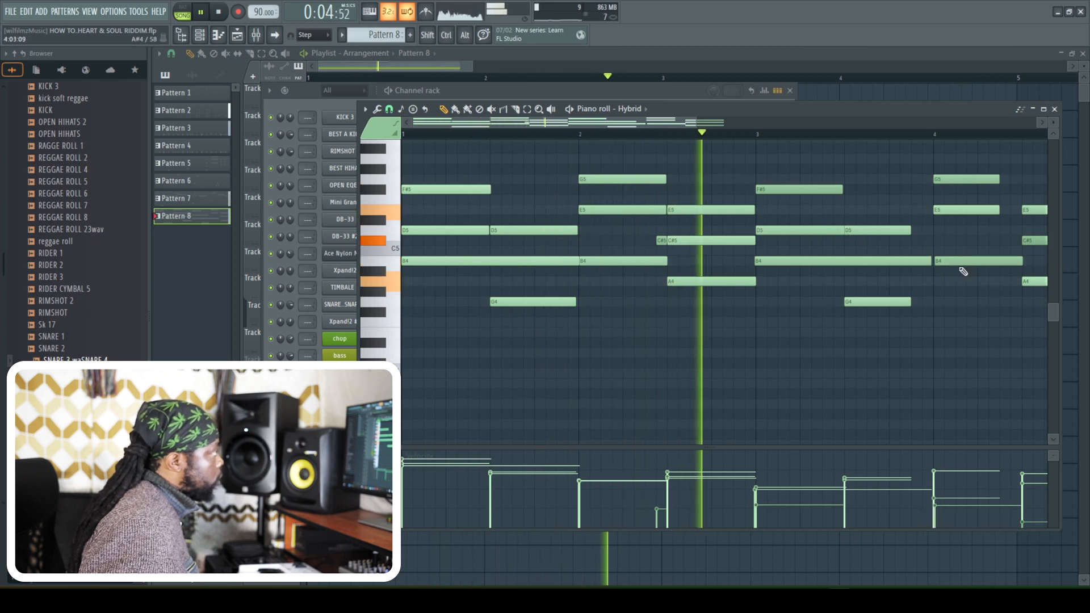
{"action": "left_click_drag", "start_coordinate": [910, 232], "coordinate": [932, 261]}
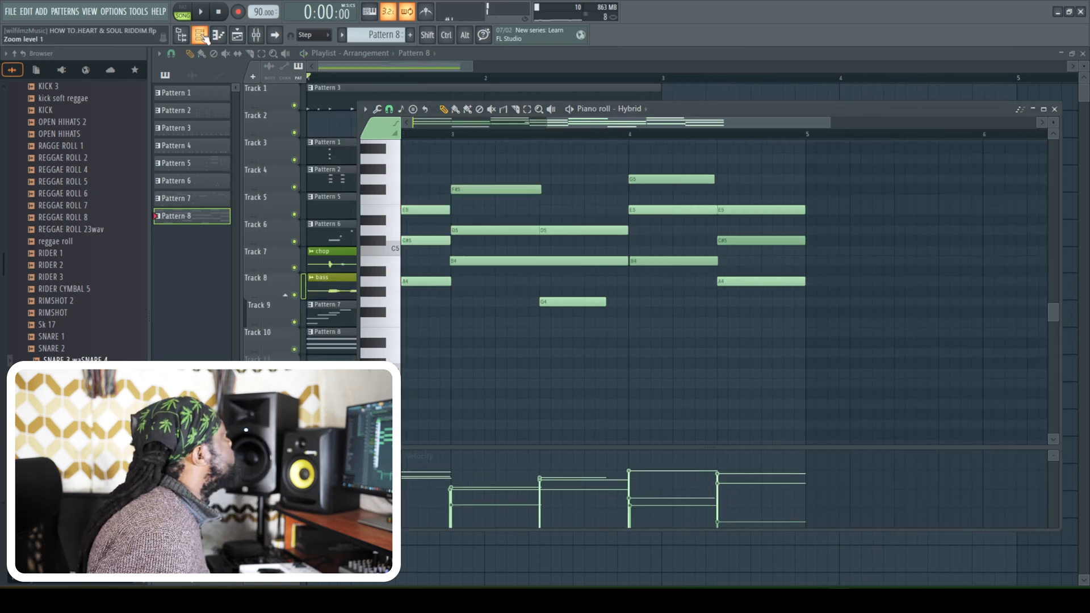
{"action": "left_click", "coordinate": [1054, 109]}
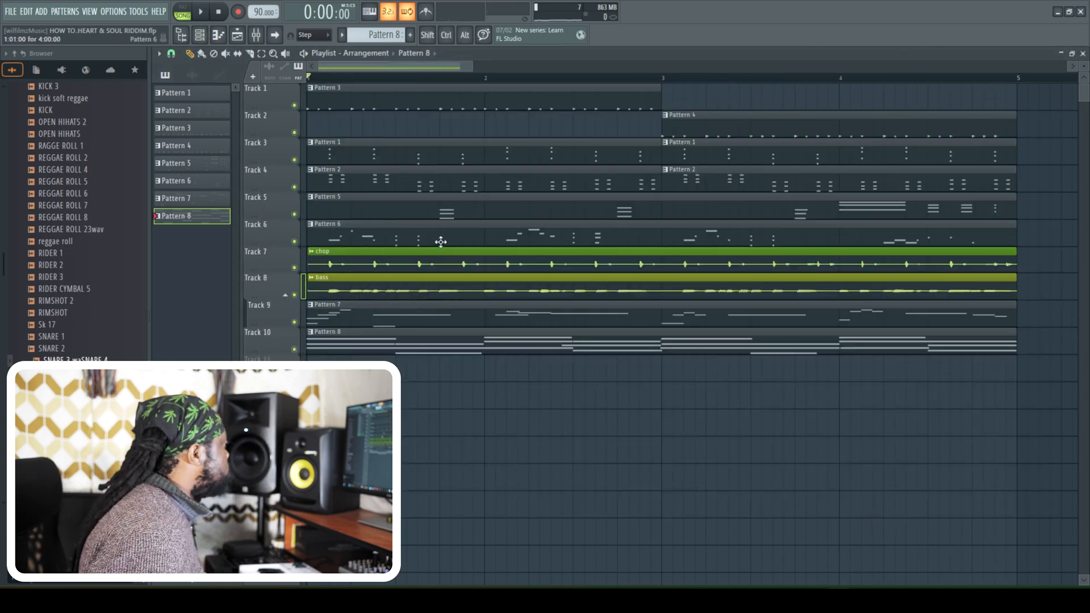
- Shift the whole arrangement later to start at bar 5, and fill bars 1 to 4 of Track 1 with Pattern 3
{"action": "key", "text": "ctrl+a"}
{"action": "mouse_move", "coordinate": [354, 153]}
{"action": "left_mouse_down"}
{"action": "mouse_move", "coordinate": [518, 170]}
{"action": "mouse_move", "coordinate": [362, 137]}
{"action": "left_mouse_up"}
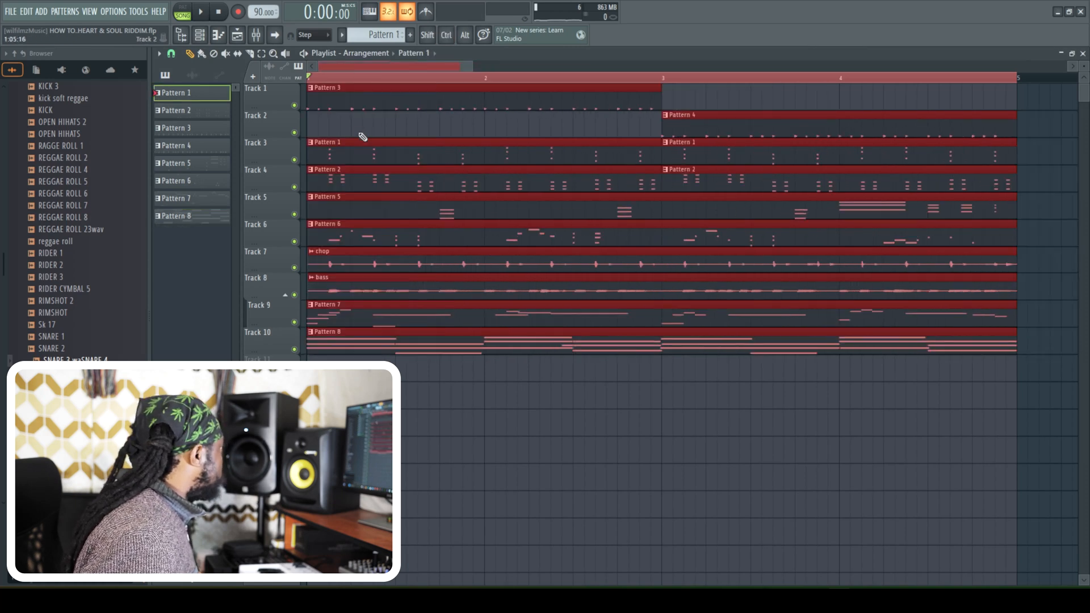
{"action": "left_click", "coordinate": [171, 54]}
{"action": "left_click", "coordinate": [185, 82]}
{"action": "left_click_drag", "start_coordinate": [340, 96], "coordinate": [689, 87]}
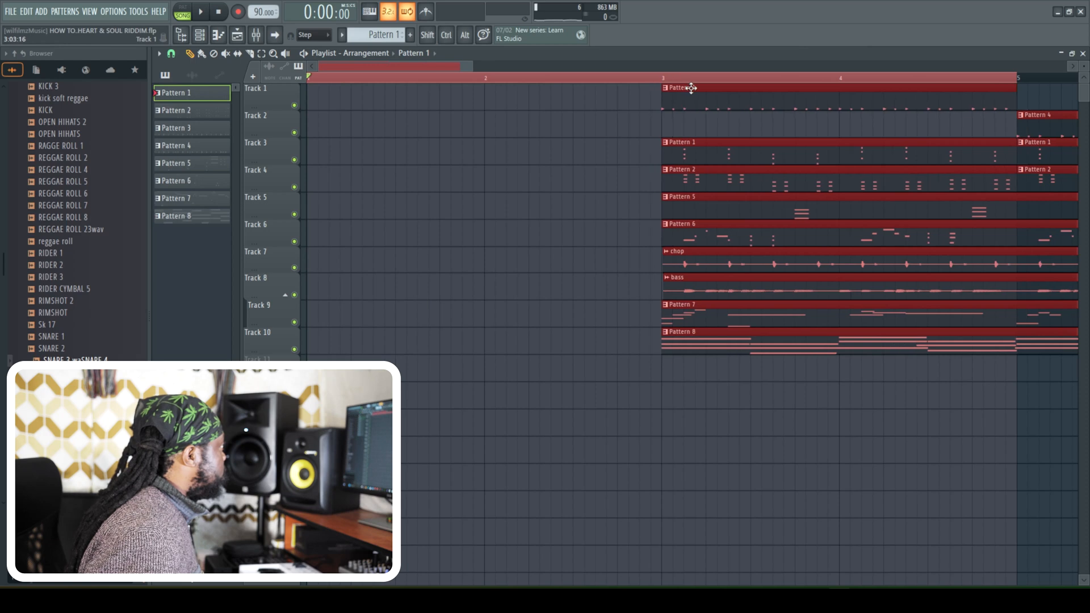
{"action": "left_click_drag", "start_coordinate": [458, 68], "coordinate": [608, 93]}
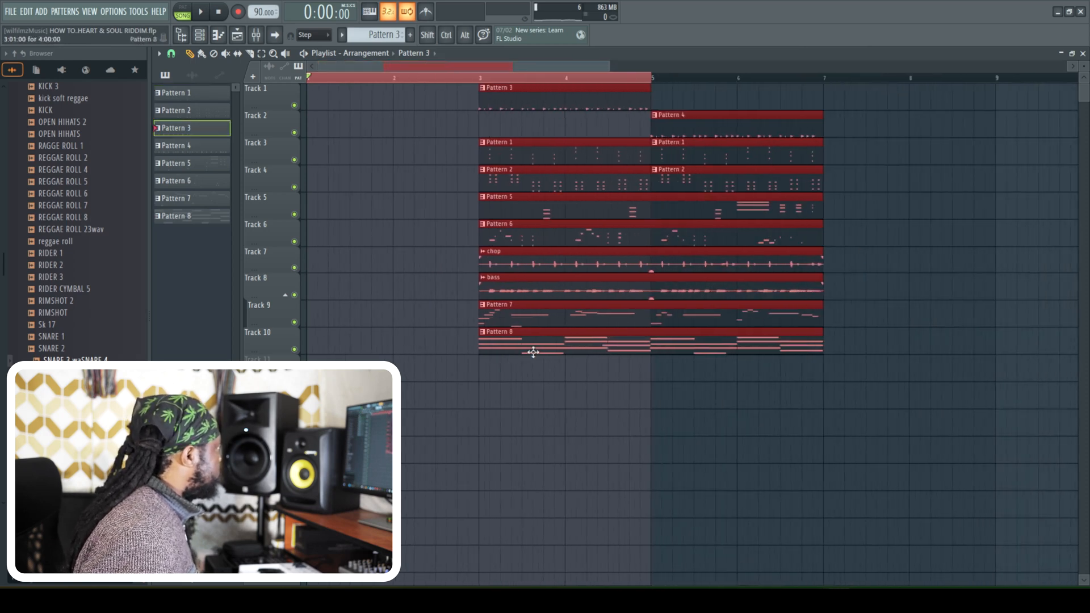
{"action": "left_click", "coordinate": [510, 383]}
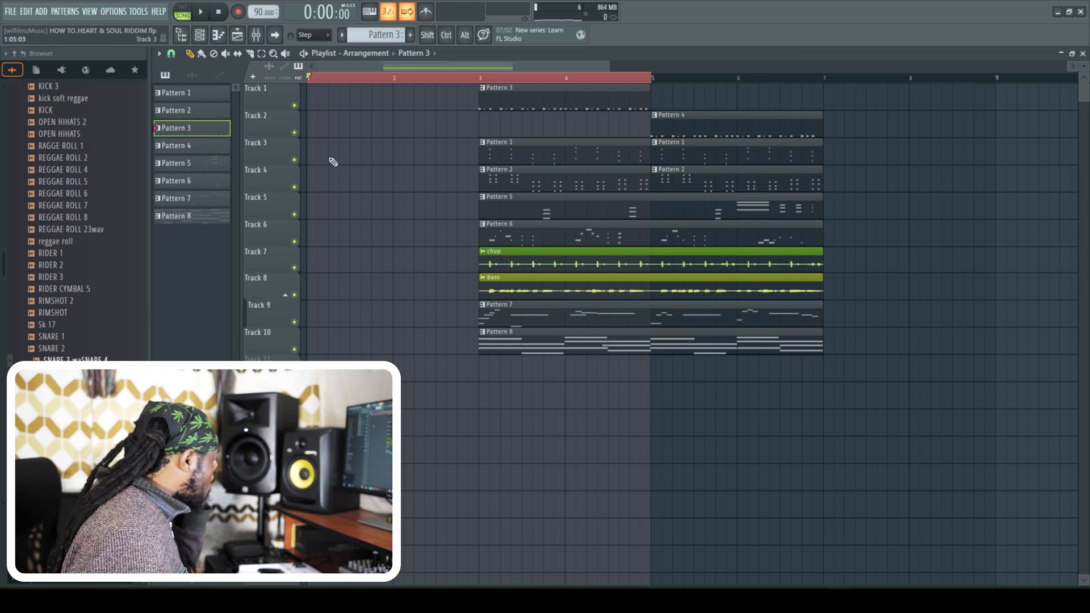
{"action": "left_click_drag", "start_coordinate": [346, 105], "coordinate": [336, 97]}
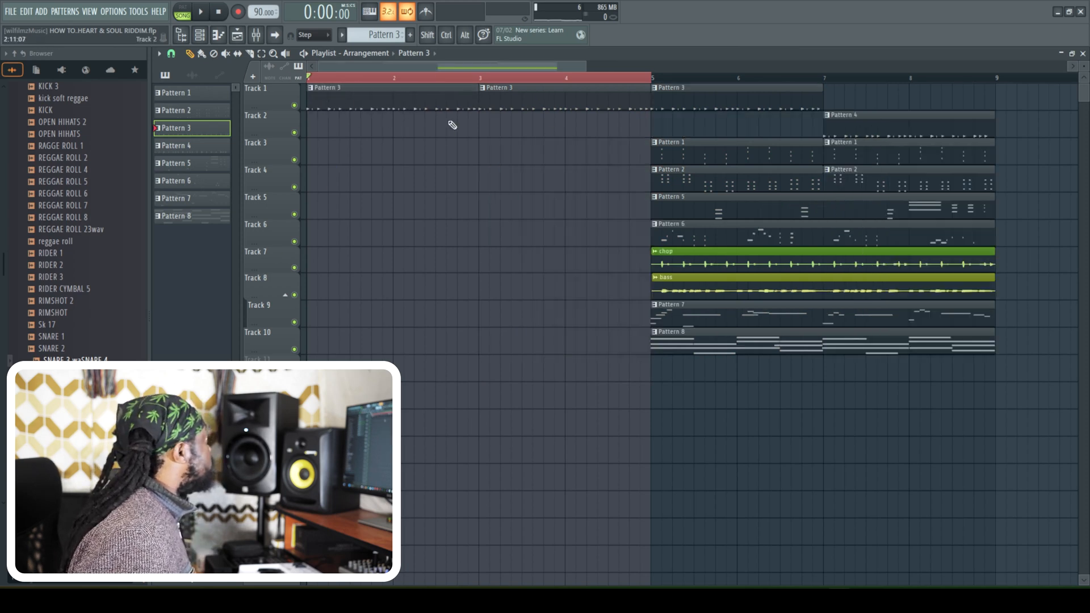
- Create Pattern 9 and record a Mini Grand part into it over the intro's first four bars
{"action": "left_click", "coordinate": [702, 342]}
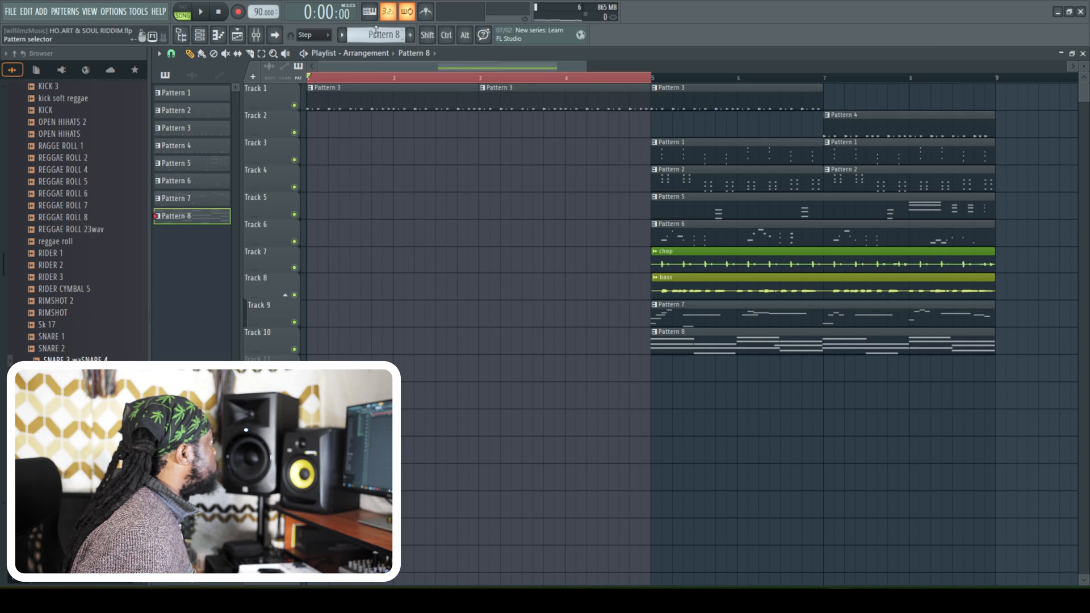
{"action": "scroll", "coordinate": [374, 32], "scroll_direction": "up", "scroll_amount": 1}
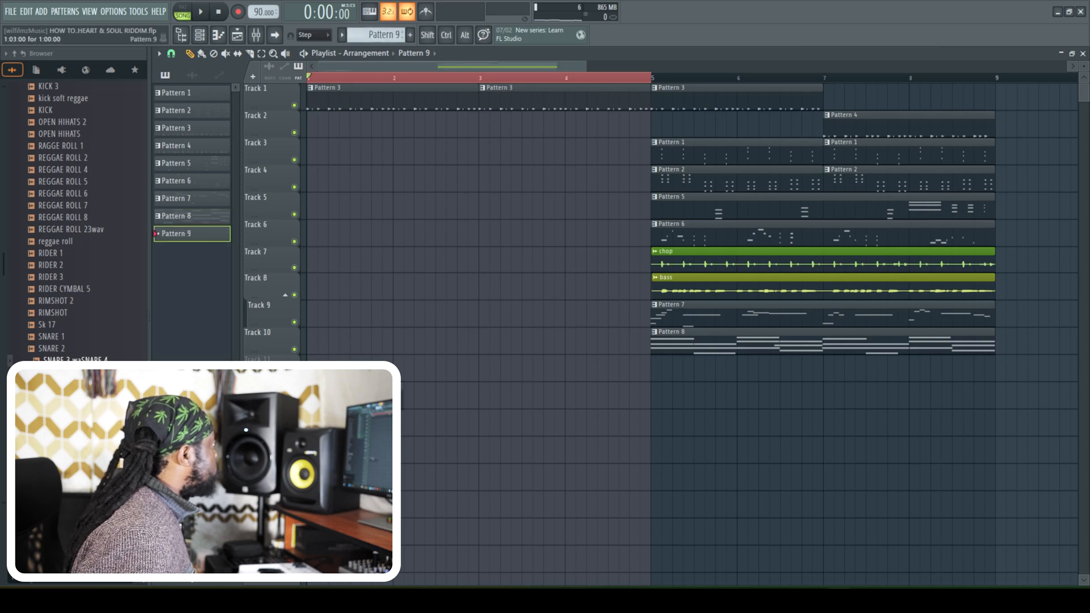
{"action": "left_click", "coordinate": [199, 35]}
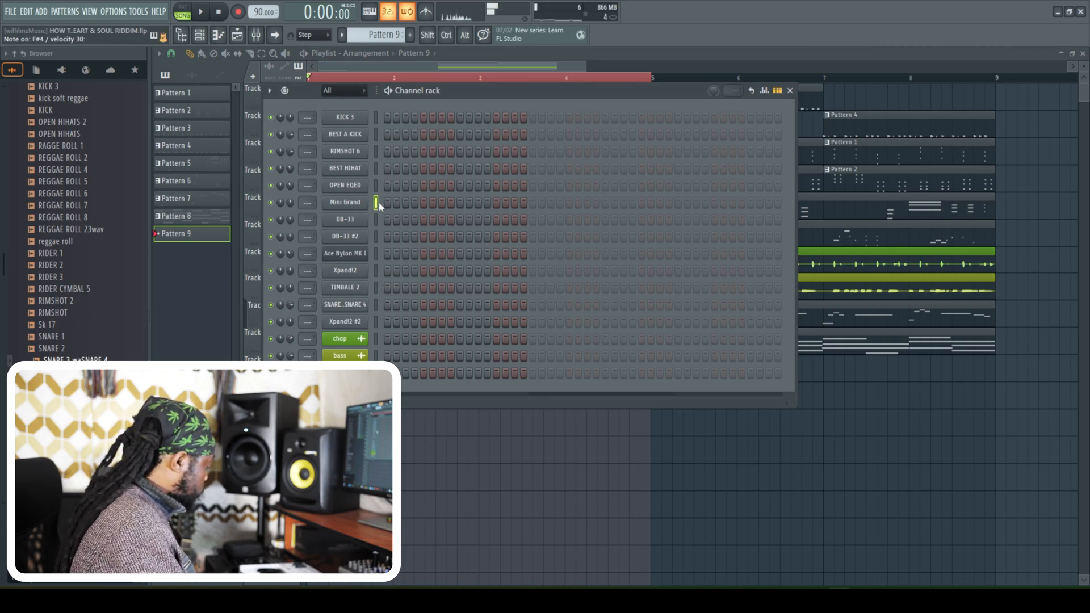
{"action": "key", "text": "space"}
{"action": "left_click", "coordinate": [571, 56]}
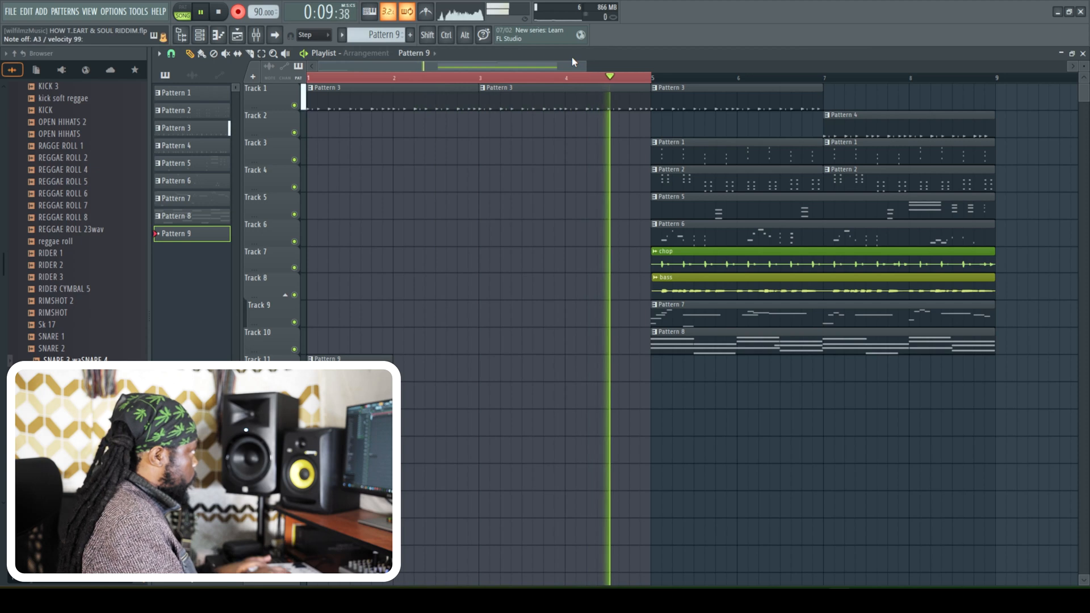
{"action": "key", "text": "space"}
- Create Pattern 10, record another part over the four intro bars, and play the result back from the start
{"action": "key", "text": "F4"}
{"action": "left_click", "coordinate": [202, 12]}
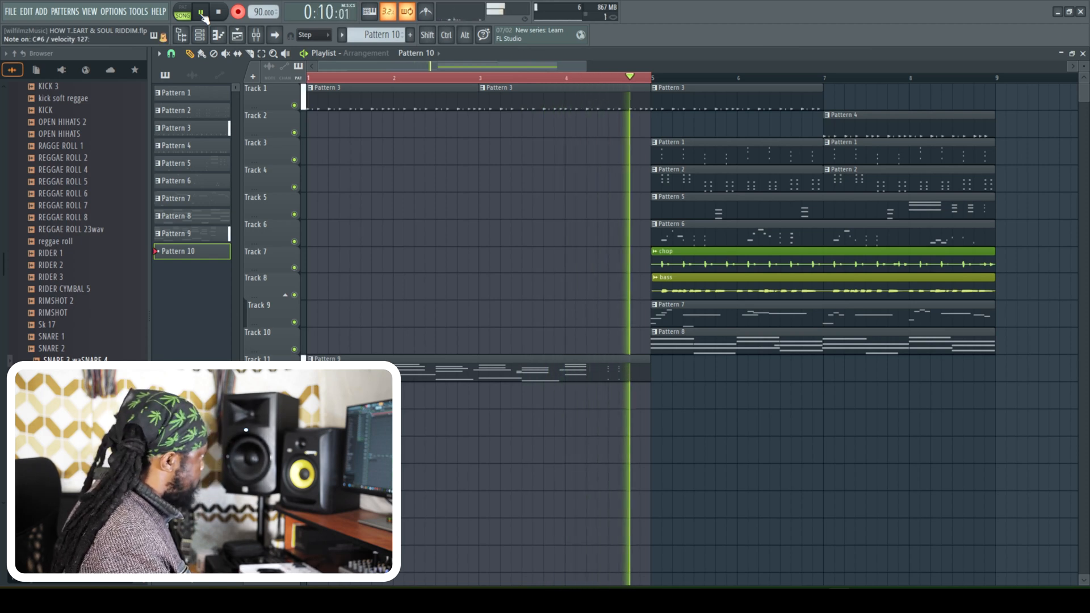
{"action": "key", "text": "space"}
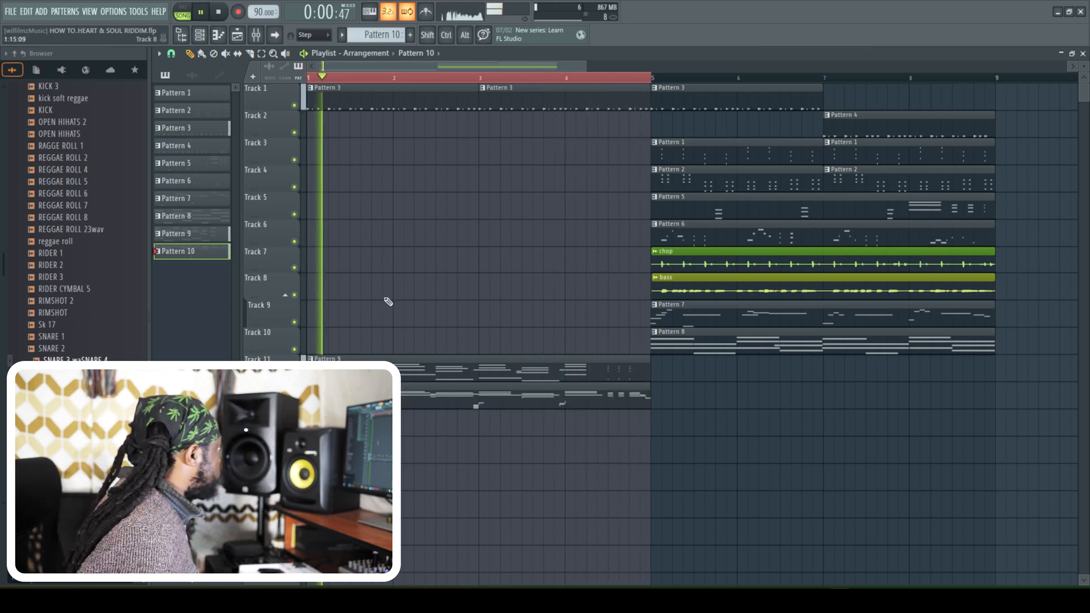
{"action": "key", "text": "space"}
{"action": "key", "text": "space"}
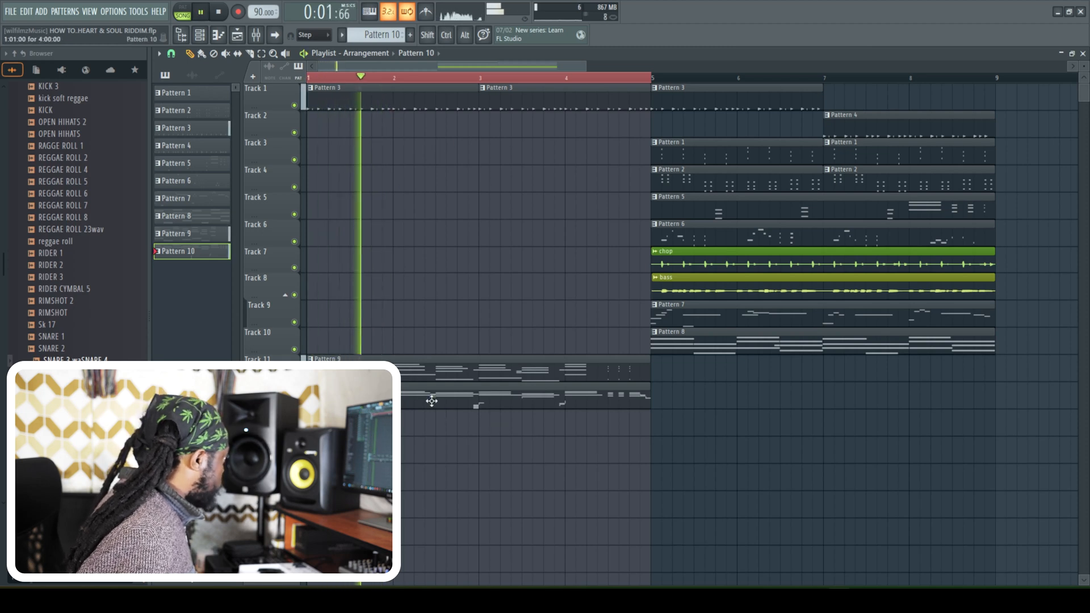
- Create Pattern 11 and record an Xpand!2 #2 melody into it over the four intro bars
{"action": "left_click_drag", "start_coordinate": [382, 36], "coordinate": [381, 28]}
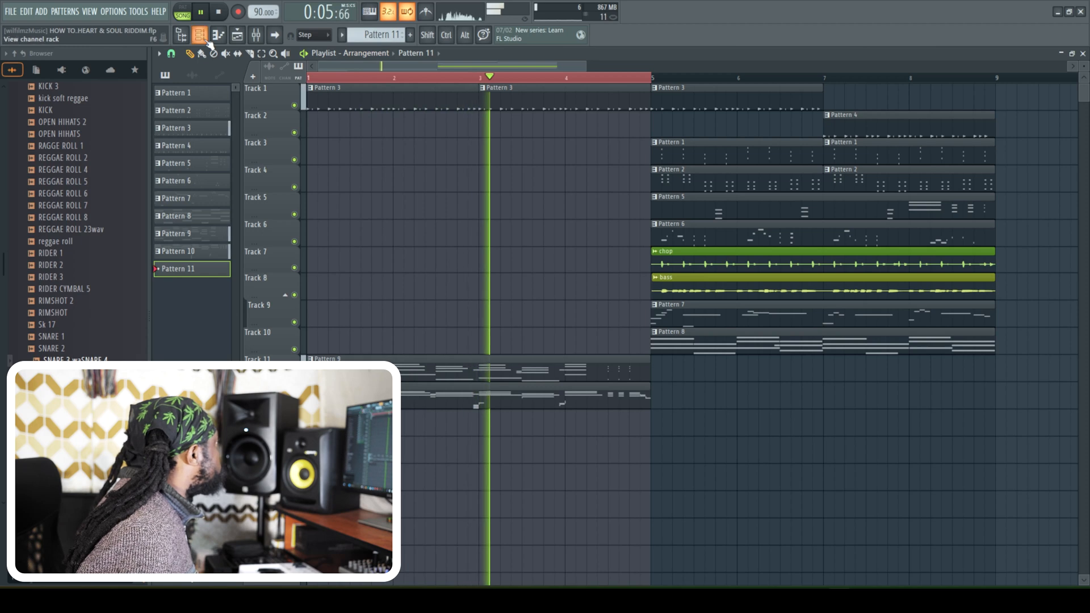
{"action": "key", "text": "space"}
{"action": "key", "text": "space"}
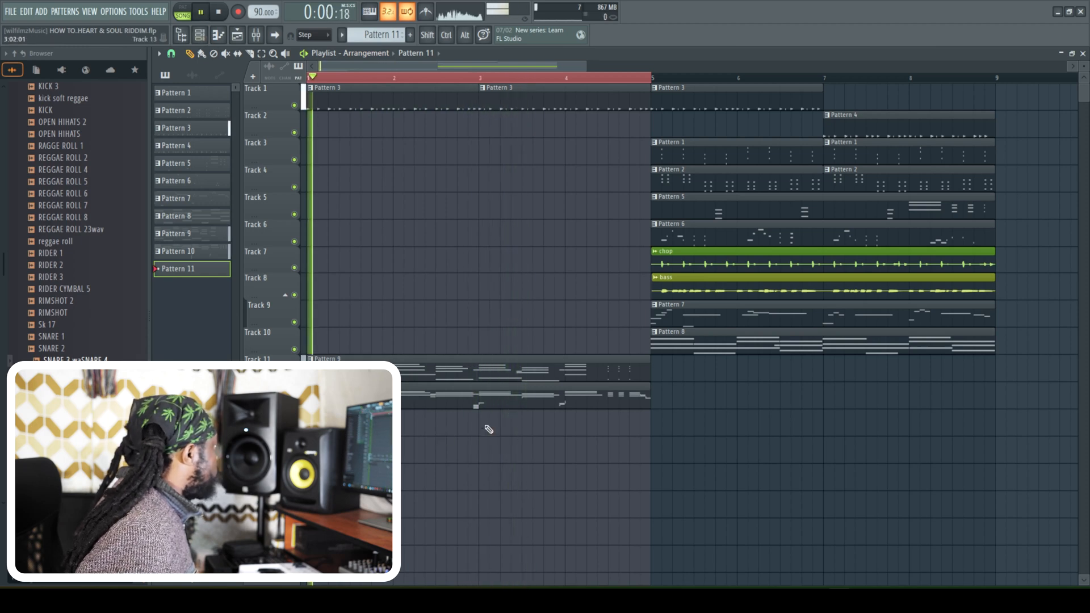
{"action": "double_click", "coordinate": [428, 399]}
{"action": "left_click", "coordinate": [238, 12]}
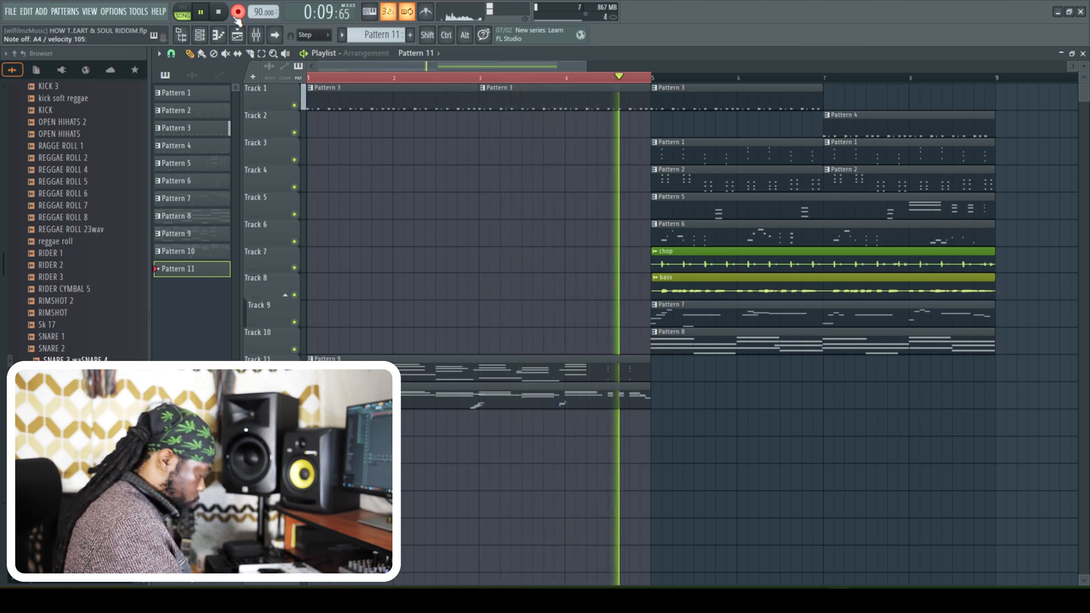
{"action": "key", "text": "space"}
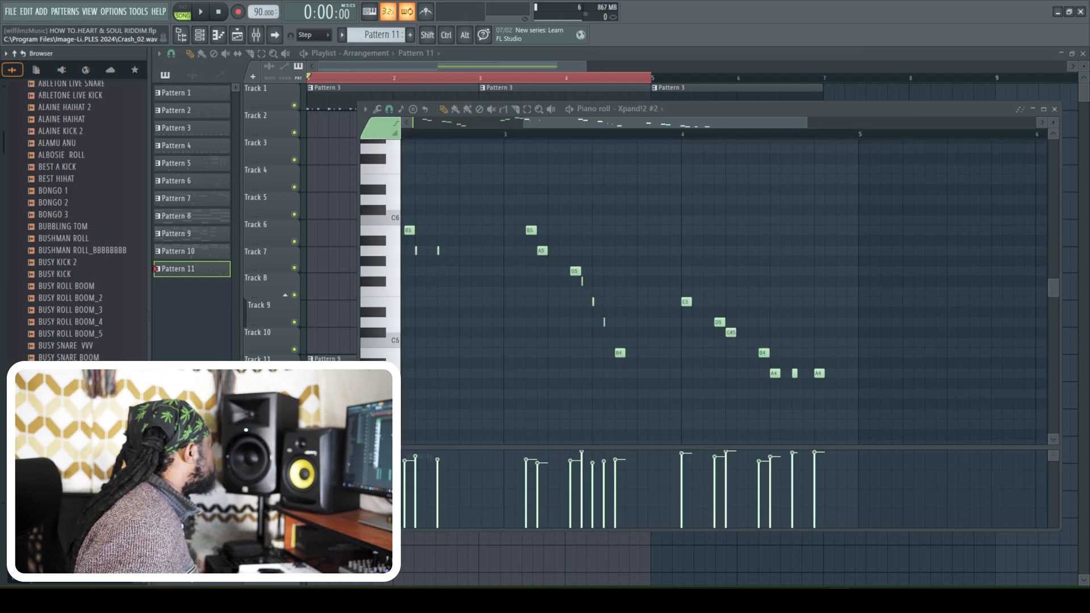
- Add the Crash_02 sample as a new channel and raise its fade-out in the sampler settings
{"action": "key", "text": "F6"}
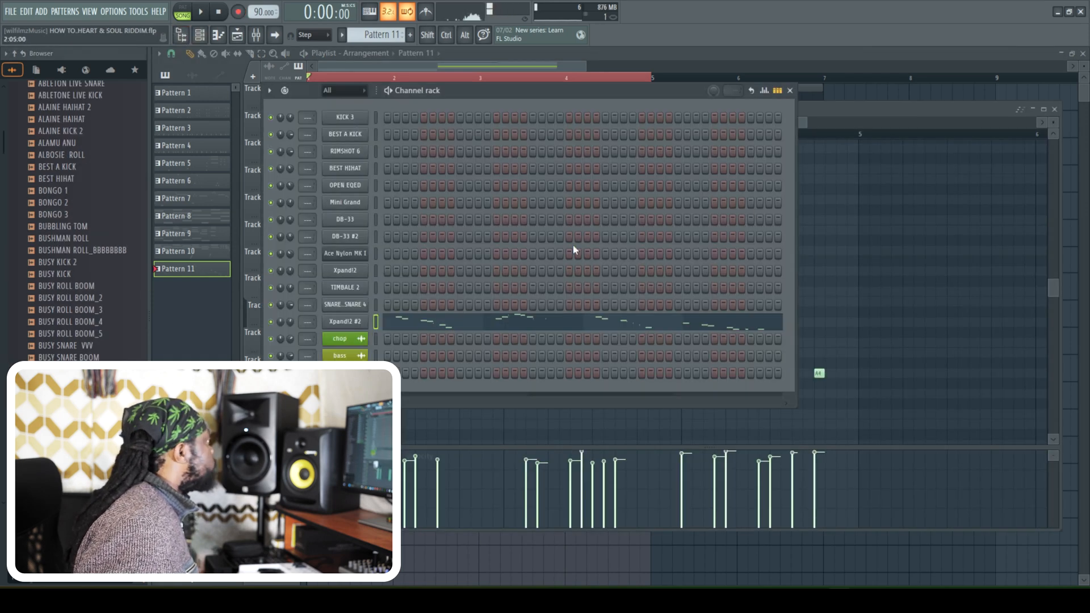
{"action": "left_click_drag", "start_coordinate": [62, 477], "coordinate": [349, 386]}
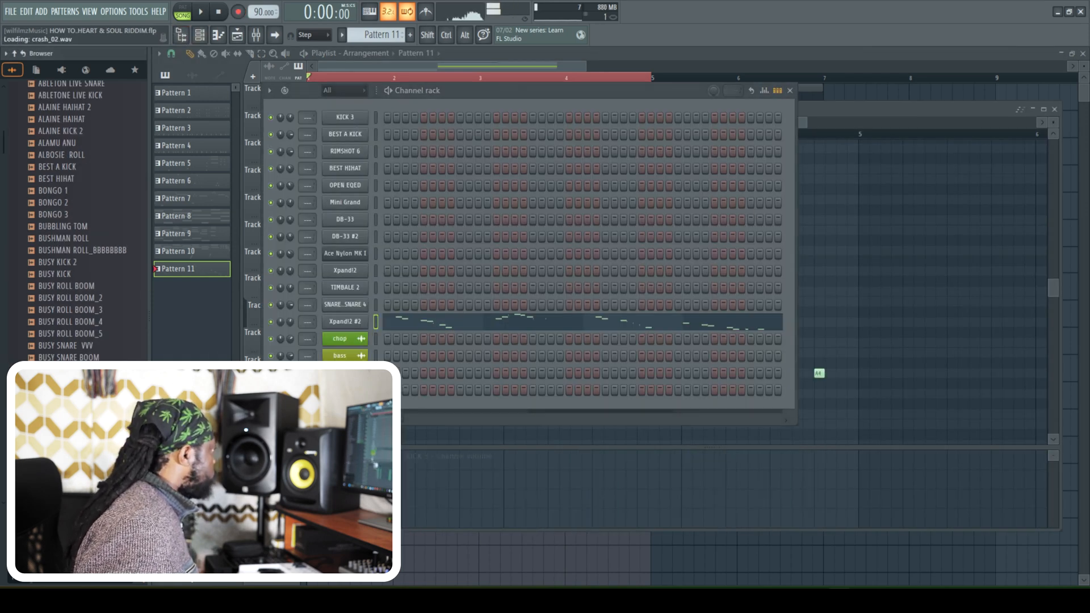
{"action": "left_click_drag", "start_coordinate": [439, 290], "coordinate": [439, 233]}
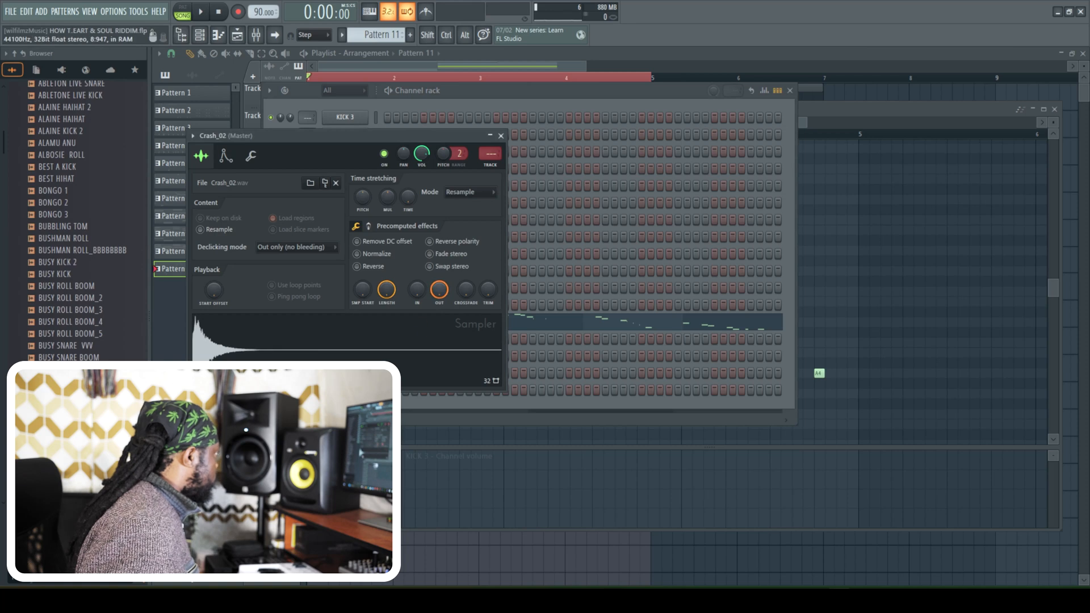
{"action": "left_click", "coordinate": [501, 135]}
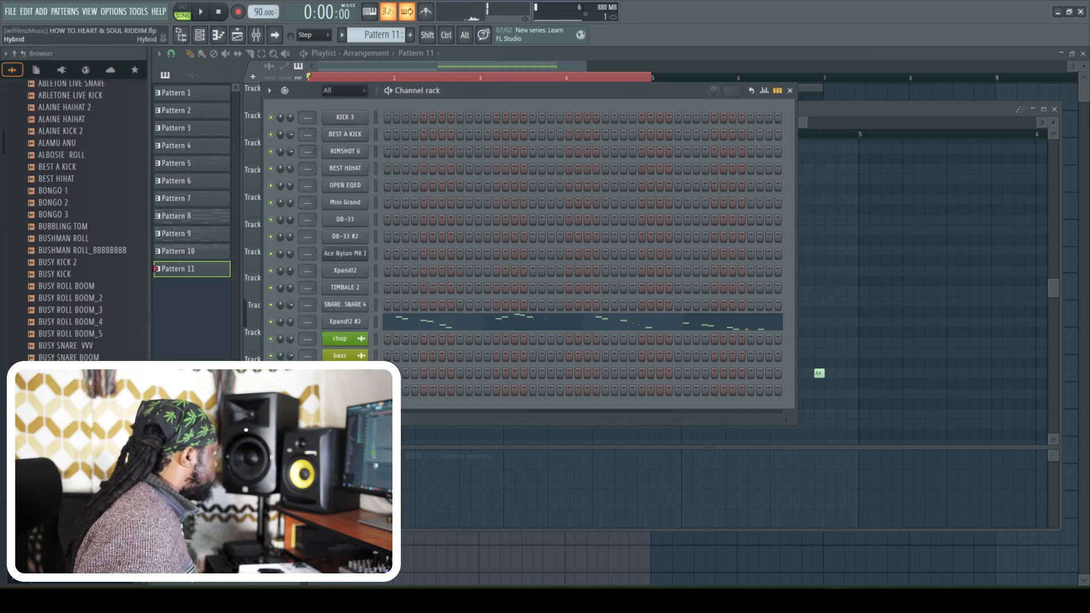
- Clone the Crash_02 channel and create Pattern 12
{"action": "right_click", "coordinate": [352, 390]}
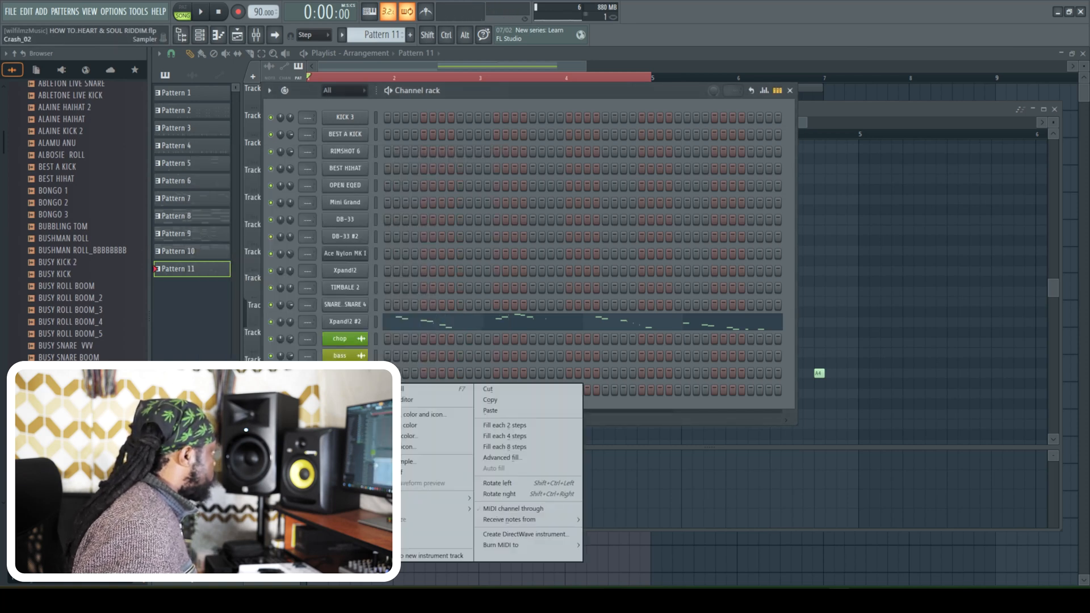
{"action": "left_click", "coordinate": [378, 530]}
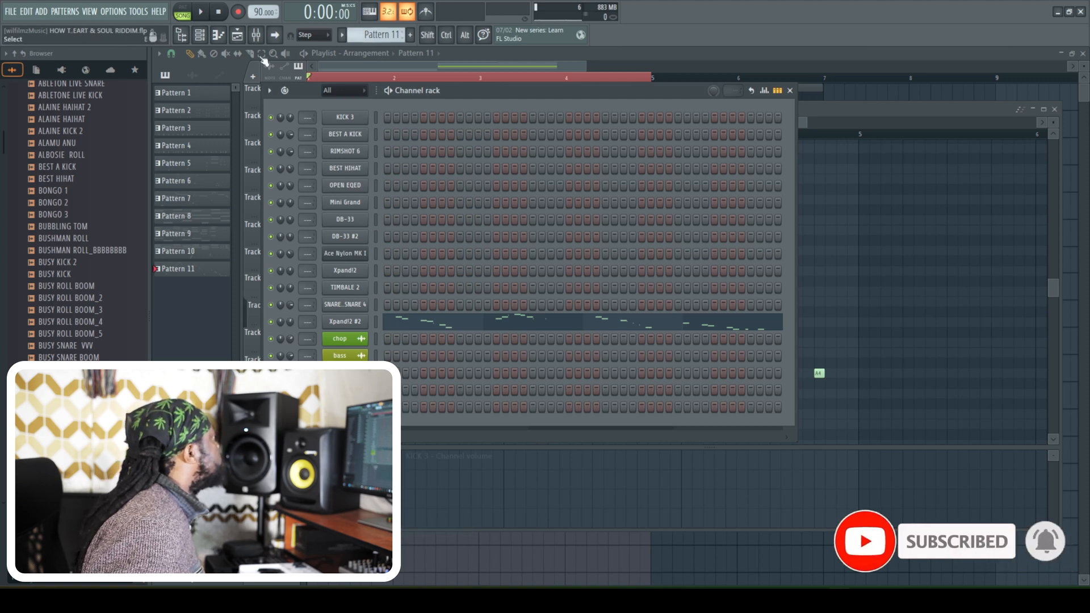
{"action": "scroll", "coordinate": [384, 35], "scroll_direction": "up", "scroll_amount": 1}
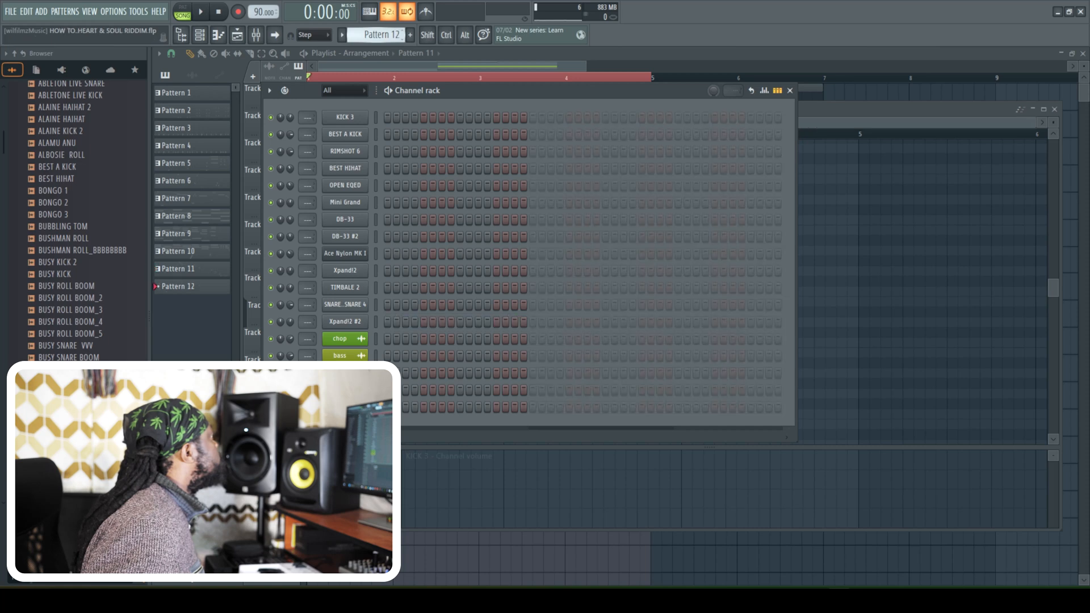
- Place Pattern 12 at the start of the intro and add KICK 3 and BEST A KICK hits on its first step
{"action": "left_click", "coordinate": [206, 35]}
{"action": "right_click", "coordinate": [335, 95]}
{"action": "key", "text": "space"}
{"action": "key", "text": "space"}
{"action": "key", "text": "space"}
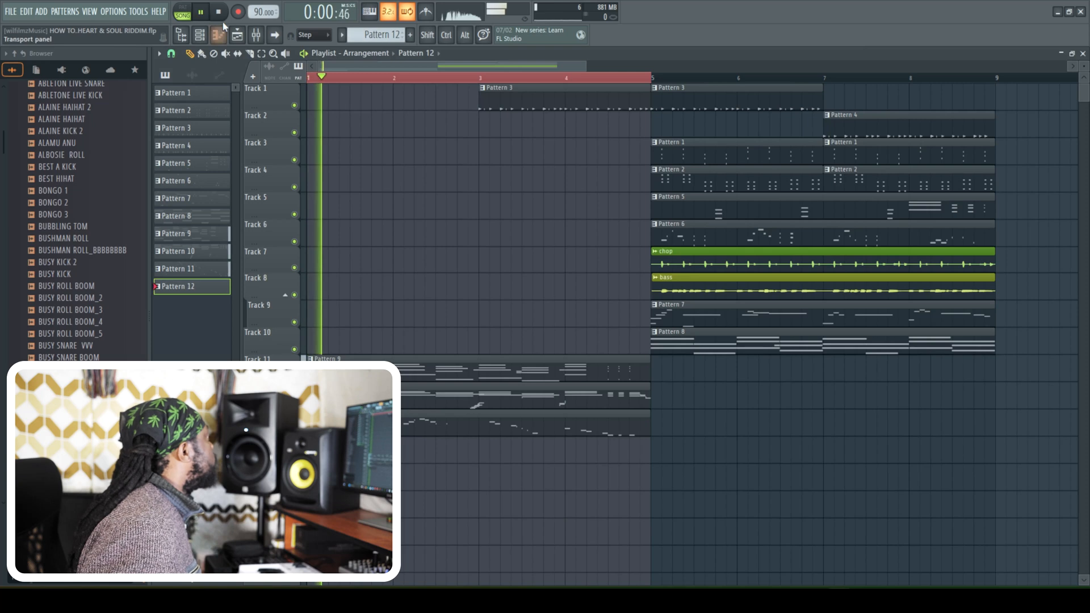
{"action": "left_click", "coordinate": [202, 36]}
{"action": "key", "text": "space"}
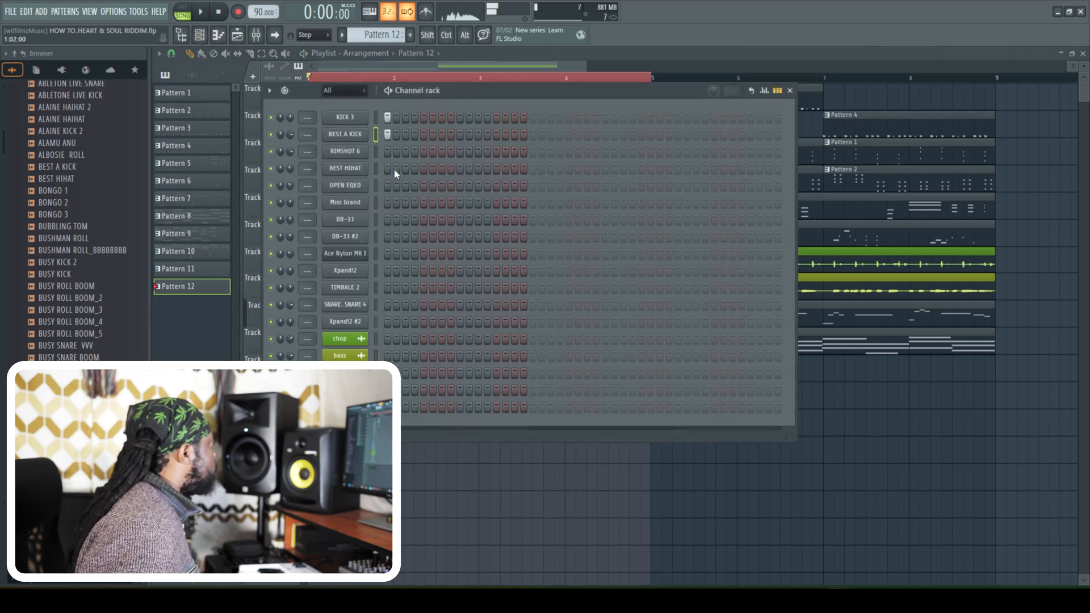
- Add KICK 3, BEST A KICK and Crash_02 #2 hits on step 9 of Pattern 12
{"action": "left_click", "coordinate": [427, 136]}
{"action": "right_click", "coordinate": [433, 135]}
{"action": "left_click", "coordinate": [427, 119]}
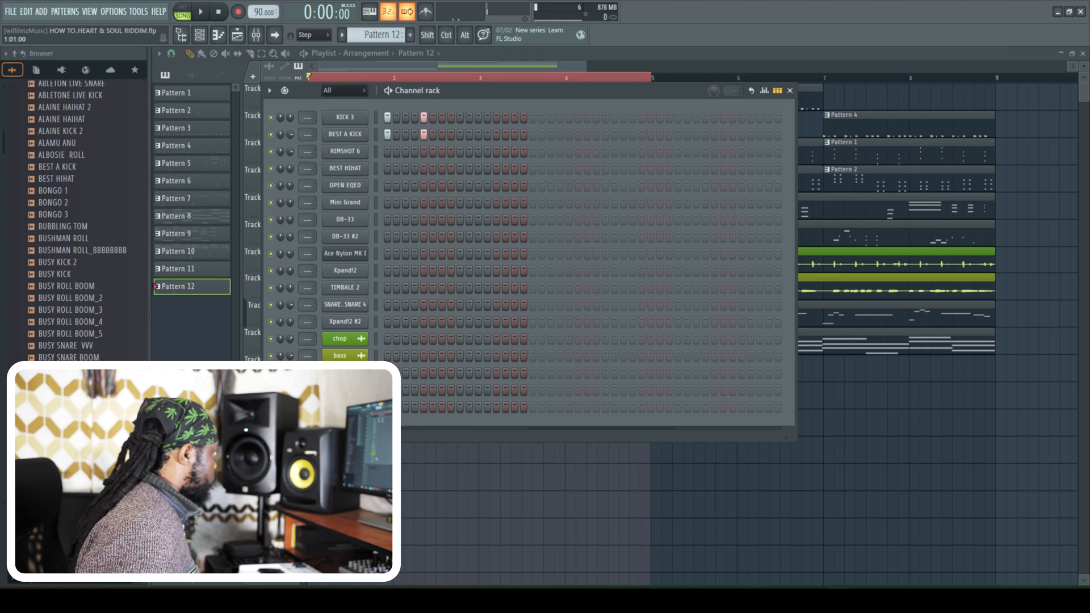
{"action": "right_click", "coordinate": [423, 407]}
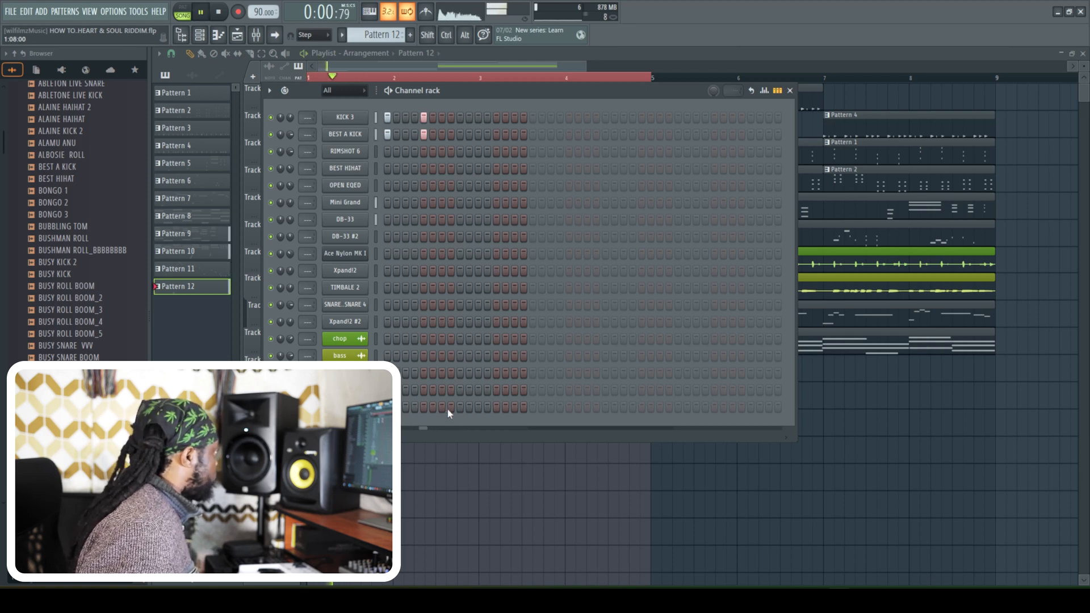
{"action": "left_click", "coordinate": [450, 407]}
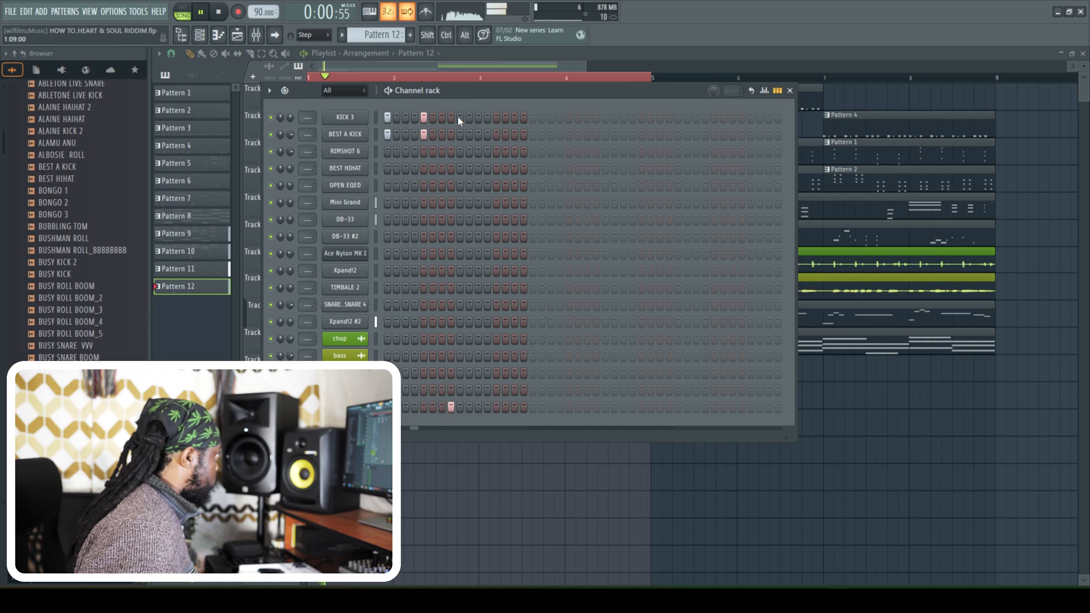
{"action": "key", "text": "space"}
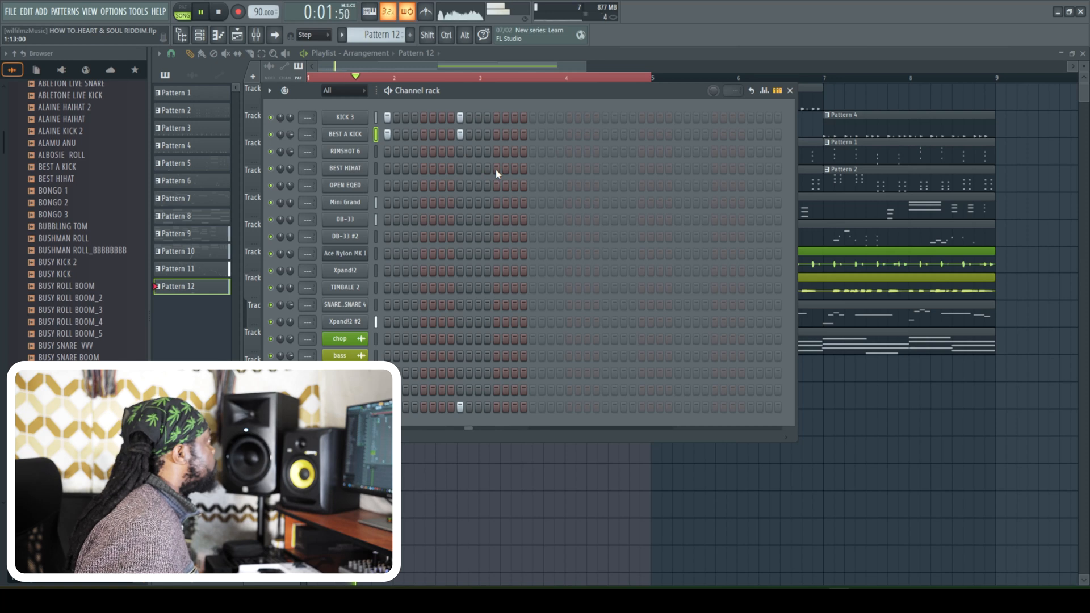
- Add KICK 3, BEST A KICK and Crash_02 hits on step 17 of Pattern 12
{"action": "left_click", "coordinate": [550, 134]}
{"action": "left_click", "coordinate": [544, 135]}
{"action": "right_click", "coordinate": [550, 135]}
{"action": "left_click", "coordinate": [544, 117]}
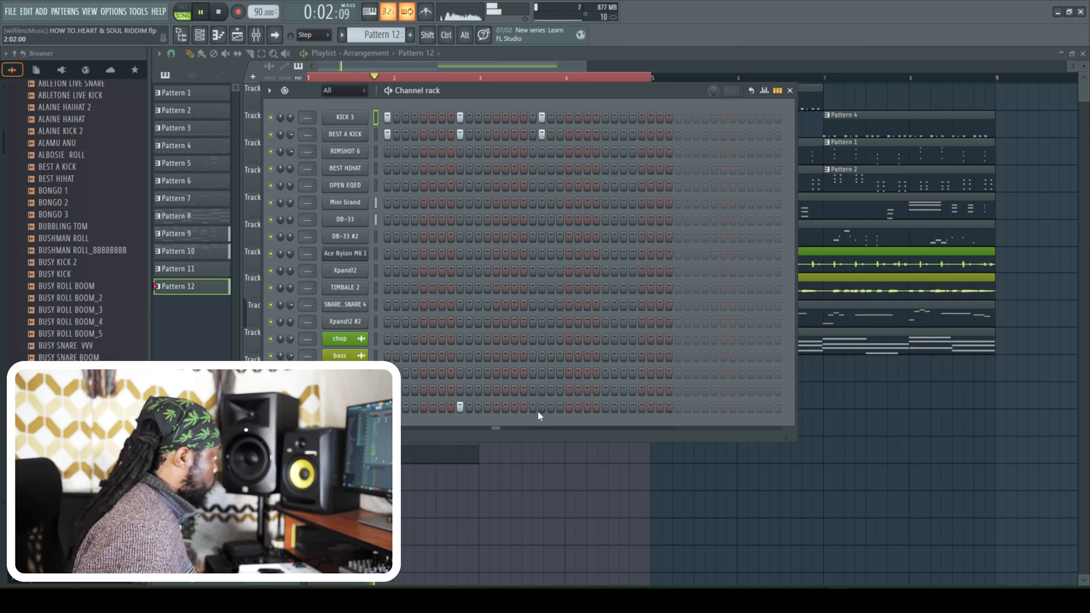
{"action": "key", "text": "space"}
{"action": "right_click", "coordinate": [533, 390]}
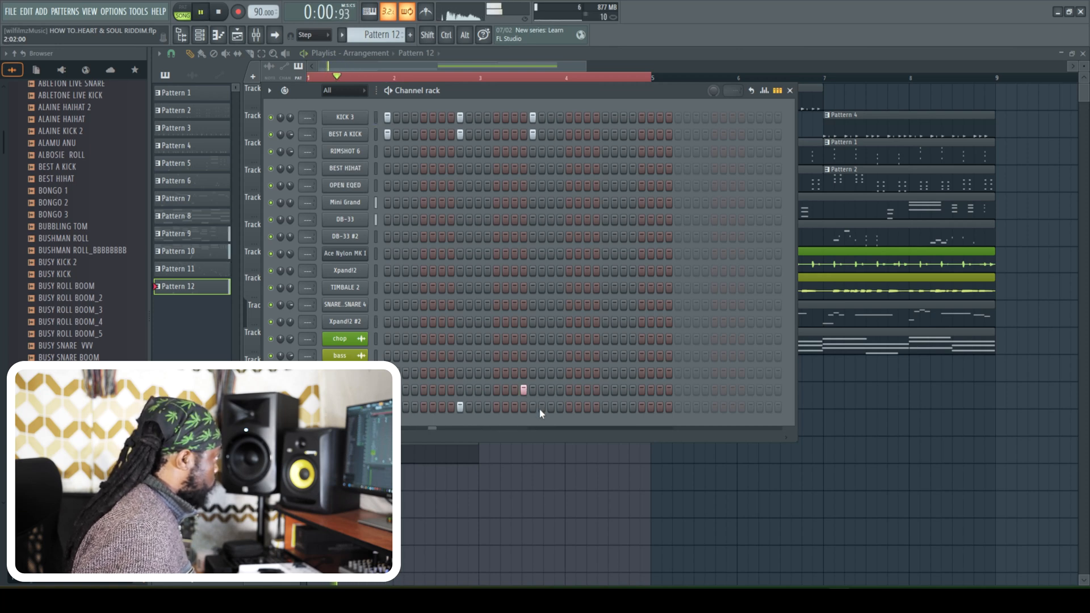
{"action": "key", "text": "space"}
{"action": "left_click", "coordinate": [534, 390]}
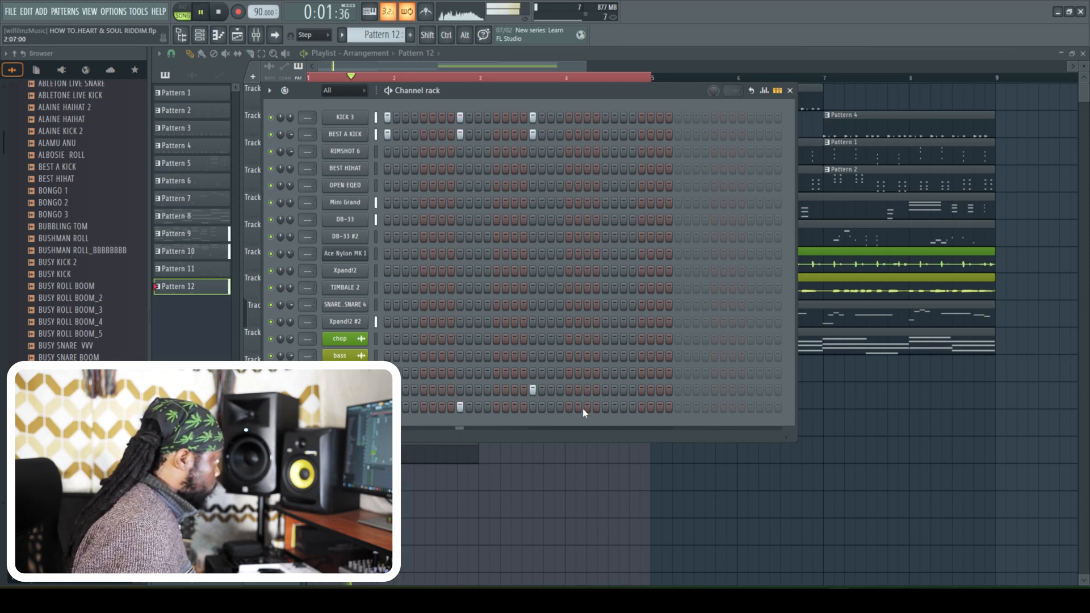
- Add KICK 3, BEST A KICK and Crash_02 #2 hits on step 25 and play the intro
{"action": "left_click", "coordinate": [605, 407]}
{"action": "key", "text": "space"}
{"action": "key", "text": "space"}
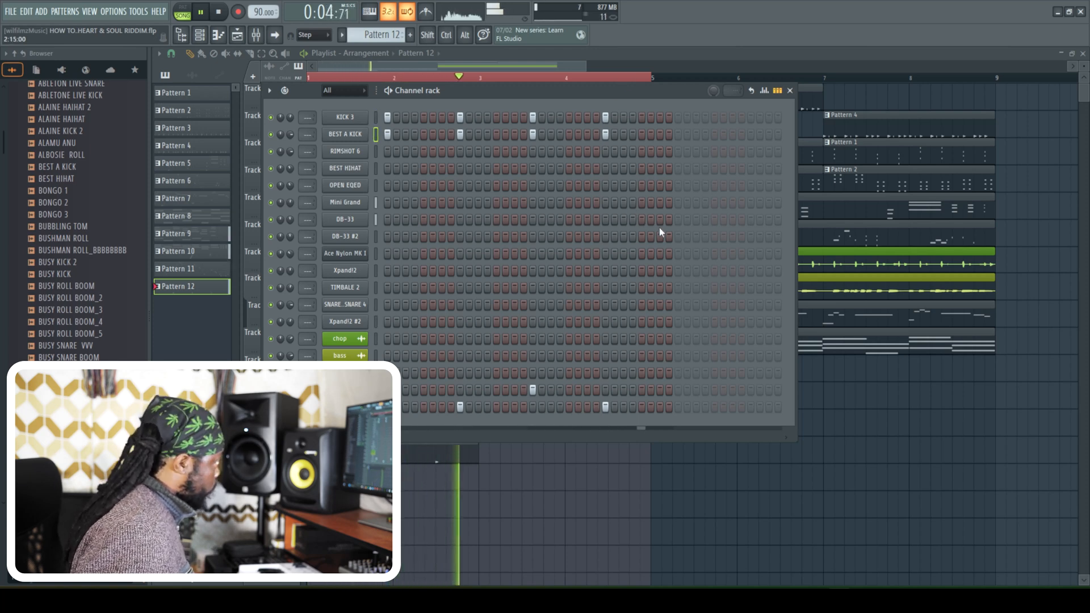
{"action": "key", "text": "space"}
{"action": "key", "text": "space"}
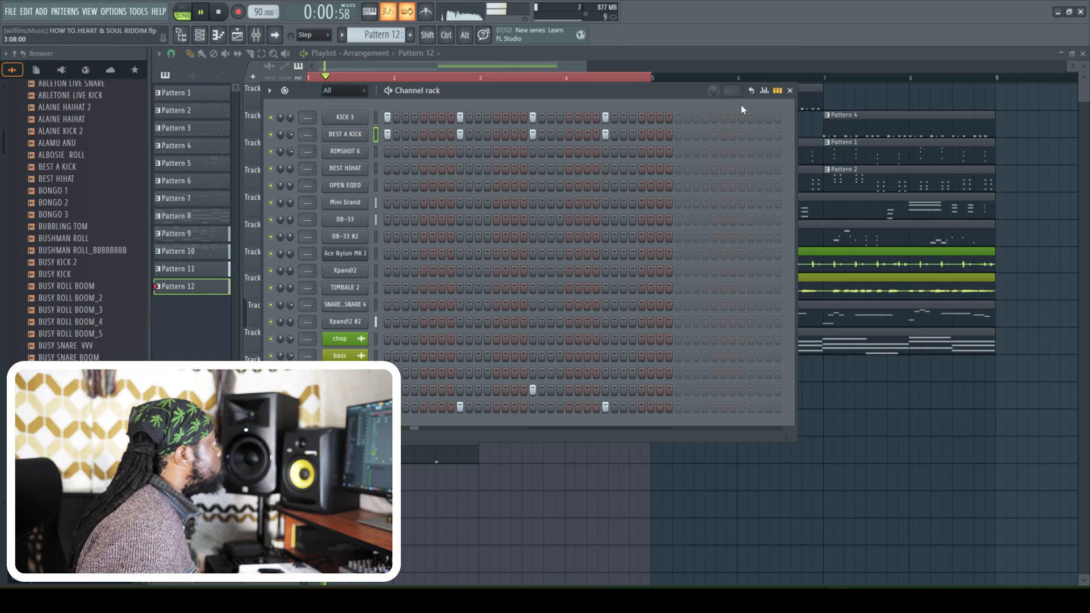
- Add KICK 3, BEST A KICK and Crash_02 hits on step 33, plus a Crash_02 #2 hit on step 41
{"action": "left_click", "coordinate": [680, 120]}
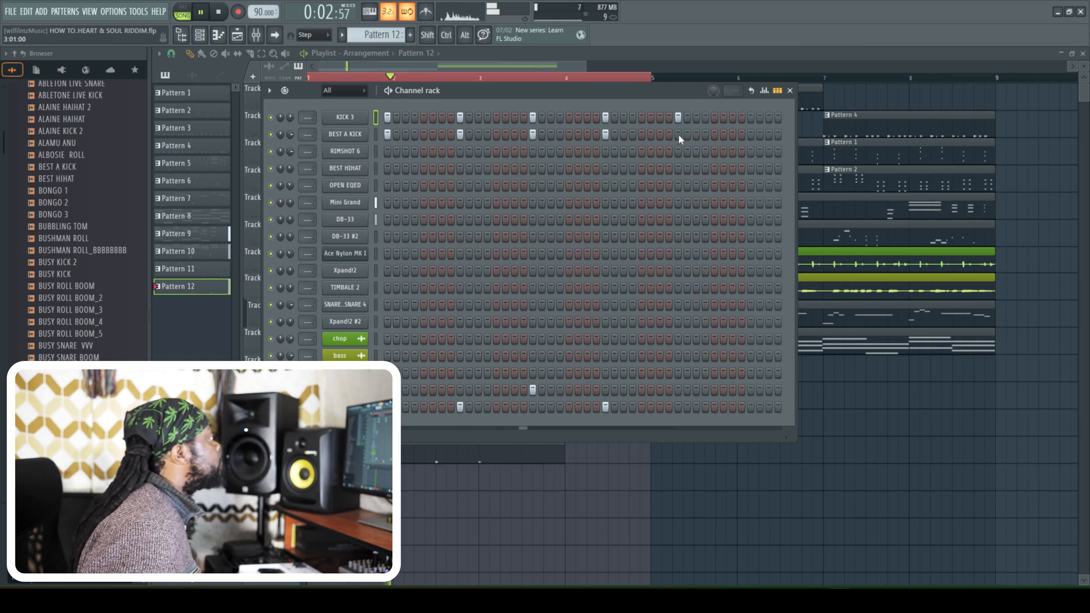
{"action": "left_click", "coordinate": [671, 134]}
{"action": "left_click", "coordinate": [670, 118]}
{"action": "right_click", "coordinate": [671, 135]}
{"action": "left_click", "coordinate": [678, 135]}
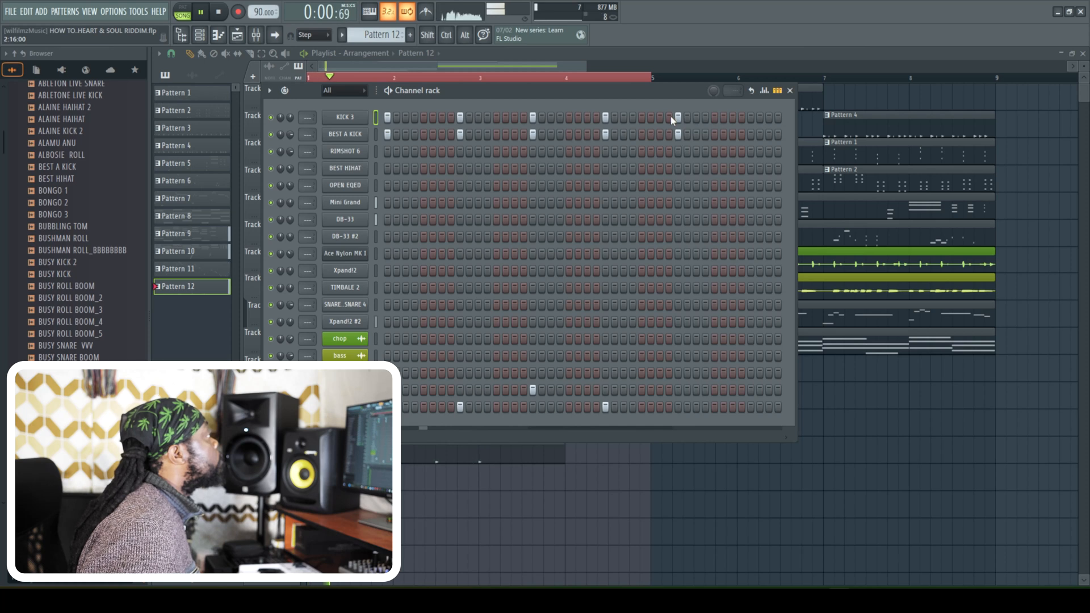
{"action": "left_click", "coordinate": [680, 390]}
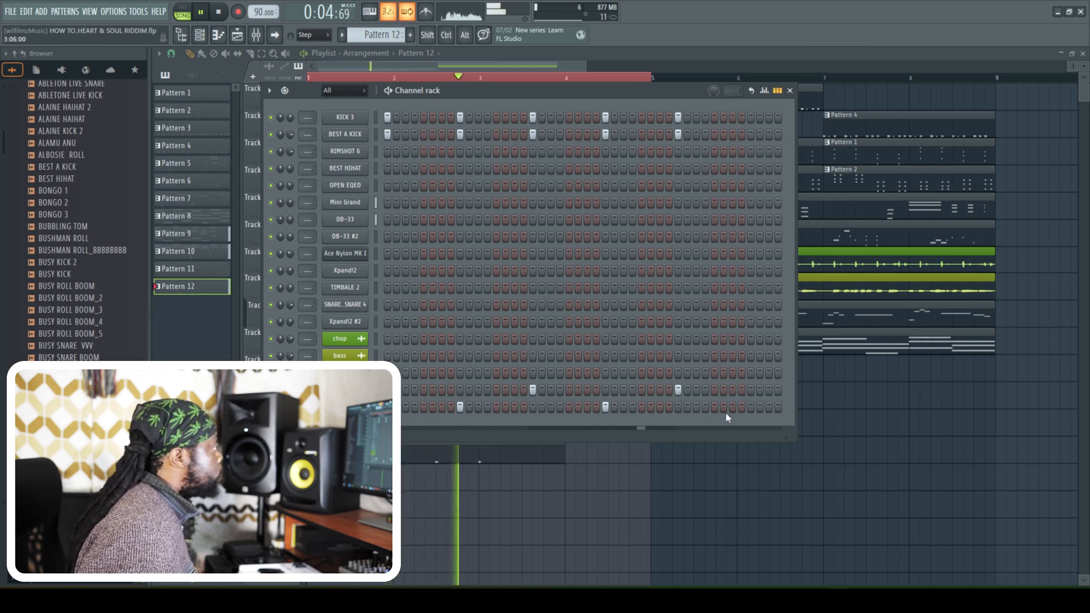
{"action": "left_click", "coordinate": [749, 408]}
- Delete the Pattern 3 clip from intro bars 3 and 4 and add both kick hits on step 41 of Pattern 12
{"action": "key", "text": "F6"}
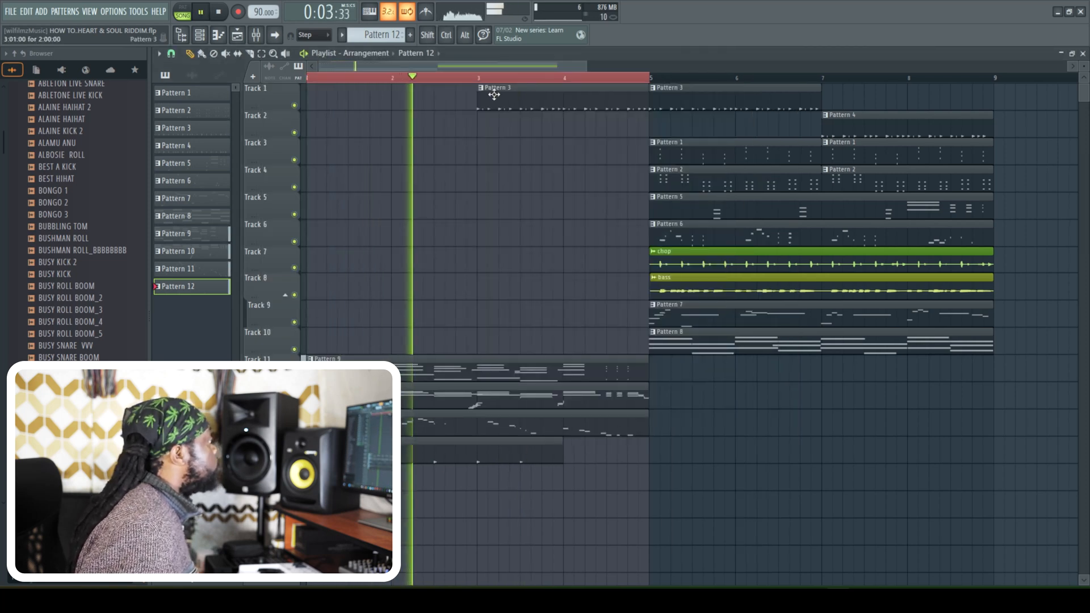
{"action": "right_click", "coordinate": [513, 98]}
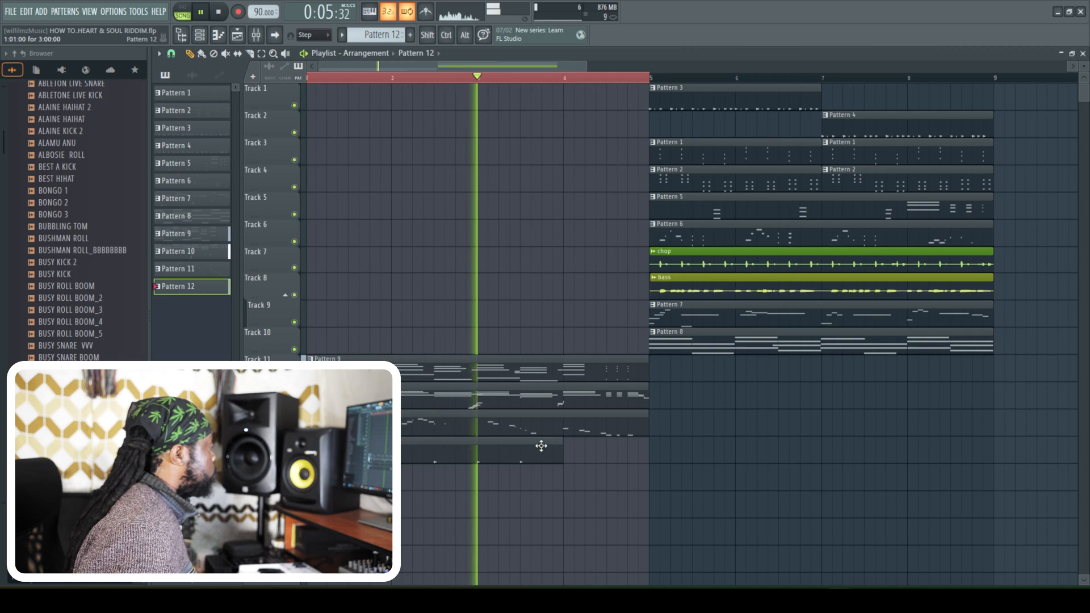
{"action": "key", "text": "F6"}
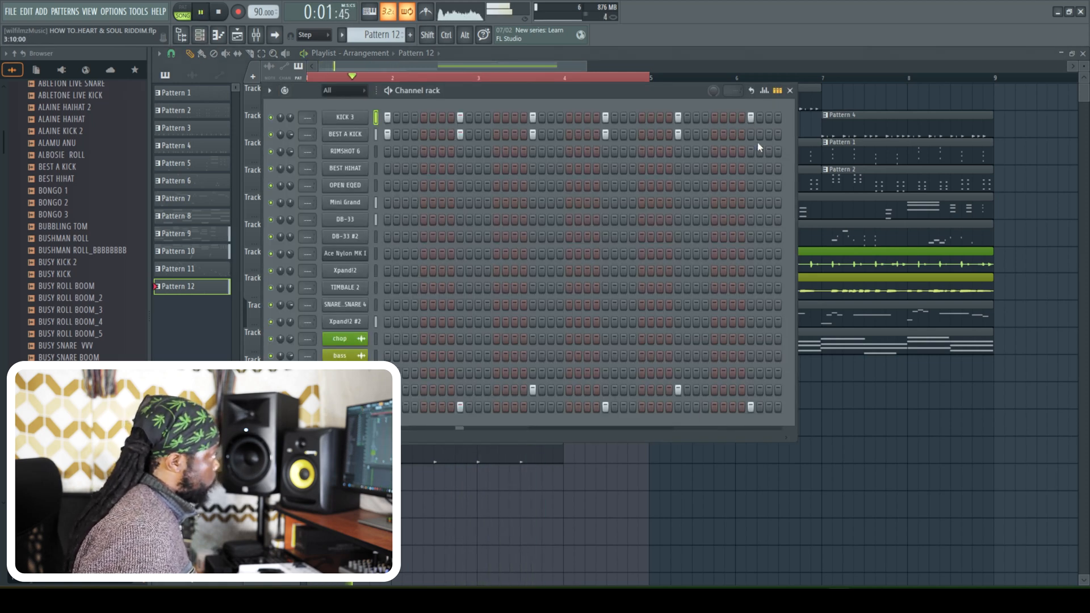
{"action": "key", "text": "F6"}
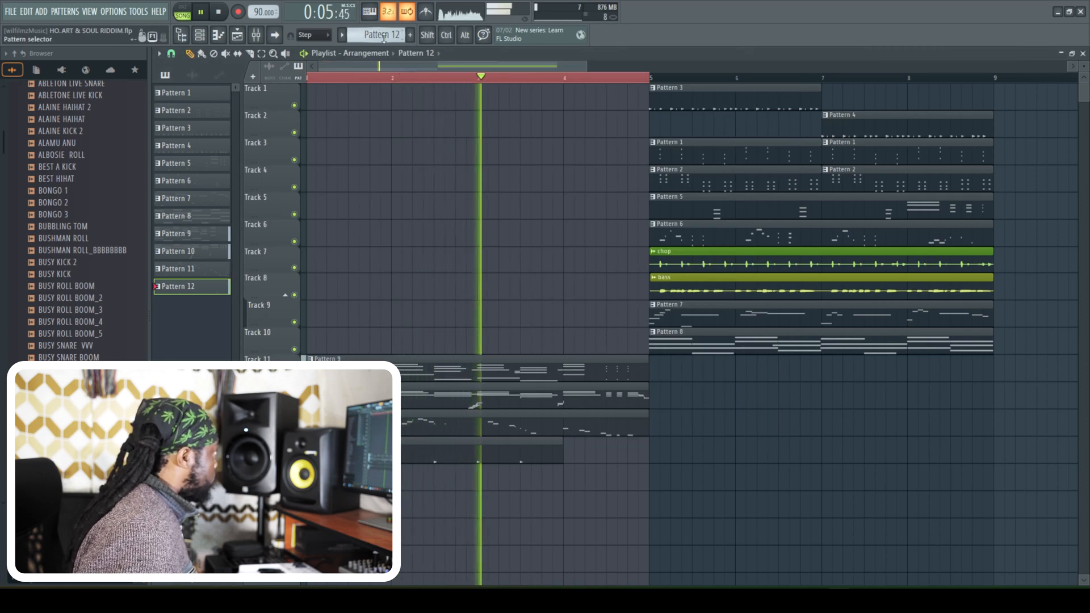
- Extend the Pattern 12 clip one beat into bar 4 and play it back from within bar 3
{"action": "key", "text": "F4"}
{"action": "left_click", "coordinate": [539, 458]}
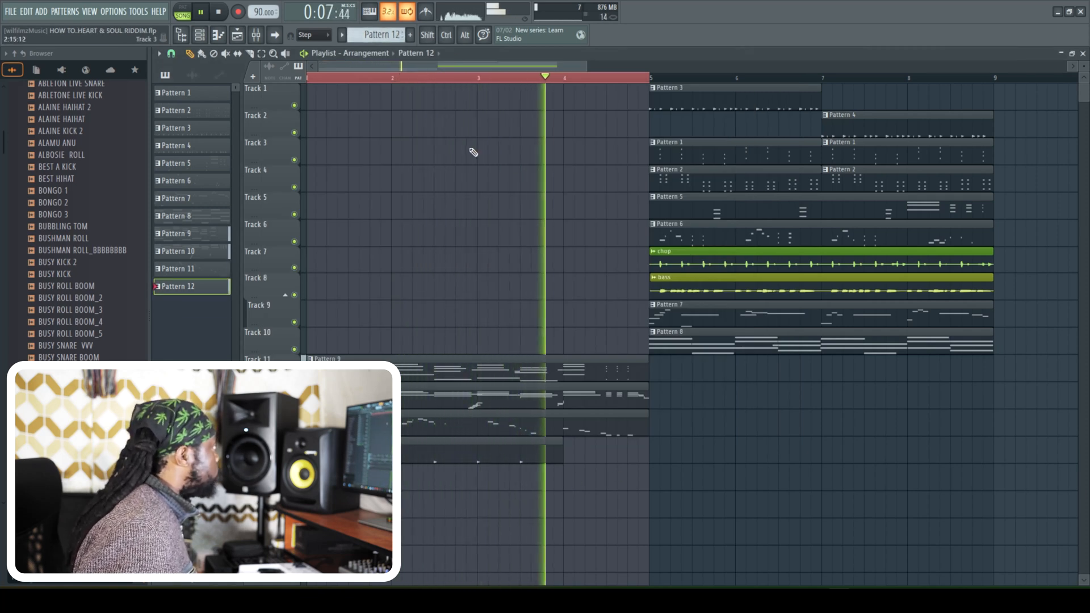
{"action": "left_click", "coordinate": [571, 485]}
{"action": "right_click", "coordinate": [612, 486]}
{"action": "key", "text": "space"}
{"action": "key", "text": "space"}
{"action": "left_click", "coordinate": [510, 76]}
{"action": "left_click_drag", "start_coordinate": [562, 449], "coordinate": [583, 455]}
{"action": "key", "text": "space"}
{"action": "key", "text": "space"}
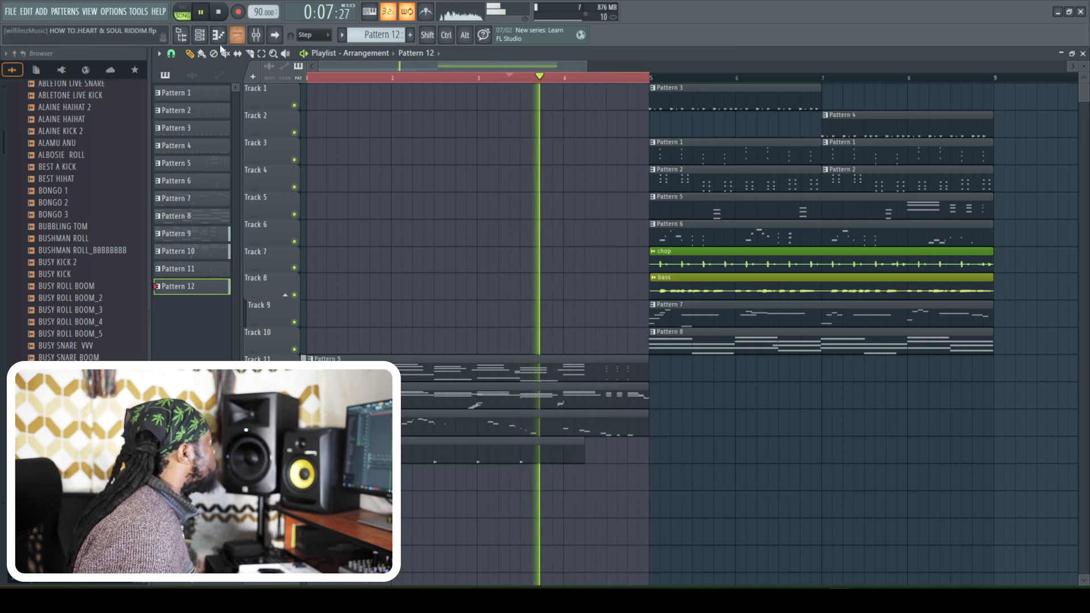
- Widen the channel rack and add KICK 3, BEST A KICK and Crash_02 hits on step 49 of Pattern 12
{"action": "key", "text": "F6"}
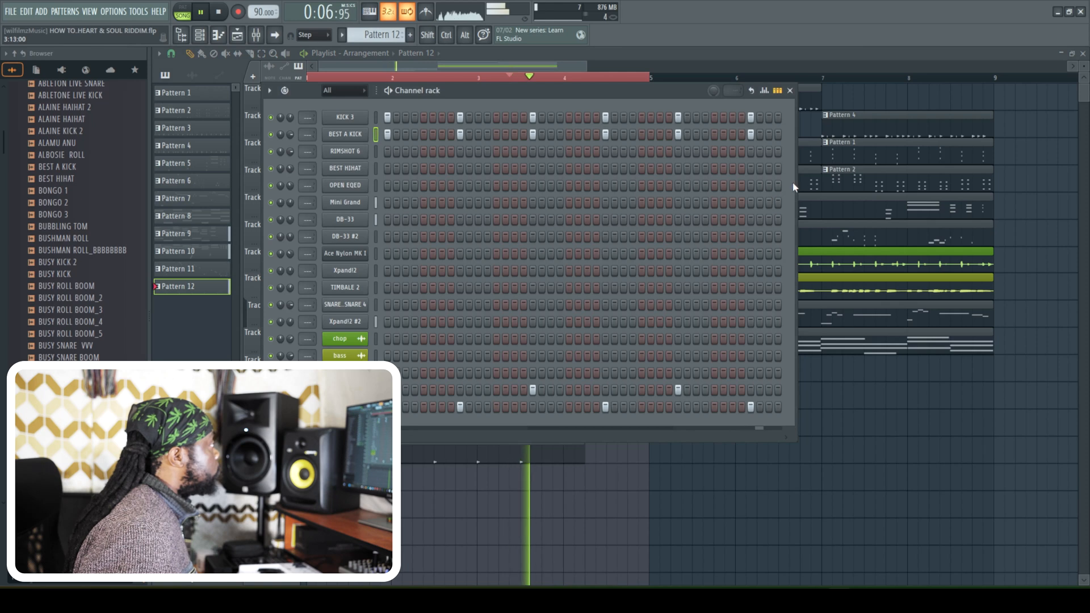
{"action": "left_click_drag", "start_coordinate": [797, 187], "coordinate": [904, 156]}
{"action": "key", "text": "space"}
{"action": "key", "text": "space"}
{"action": "left_click", "coordinate": [819, 118]}
{"action": "left_click", "coordinate": [823, 134]}
{"action": "key", "text": "space"}
{"action": "key", "text": "space"}
{"action": "left_click", "coordinate": [823, 390]}
- Try a Crash_02 #2 hit on step 49, open that channel's sampler settings, and remove the hit
{"action": "left_click", "coordinate": [832, 407]}
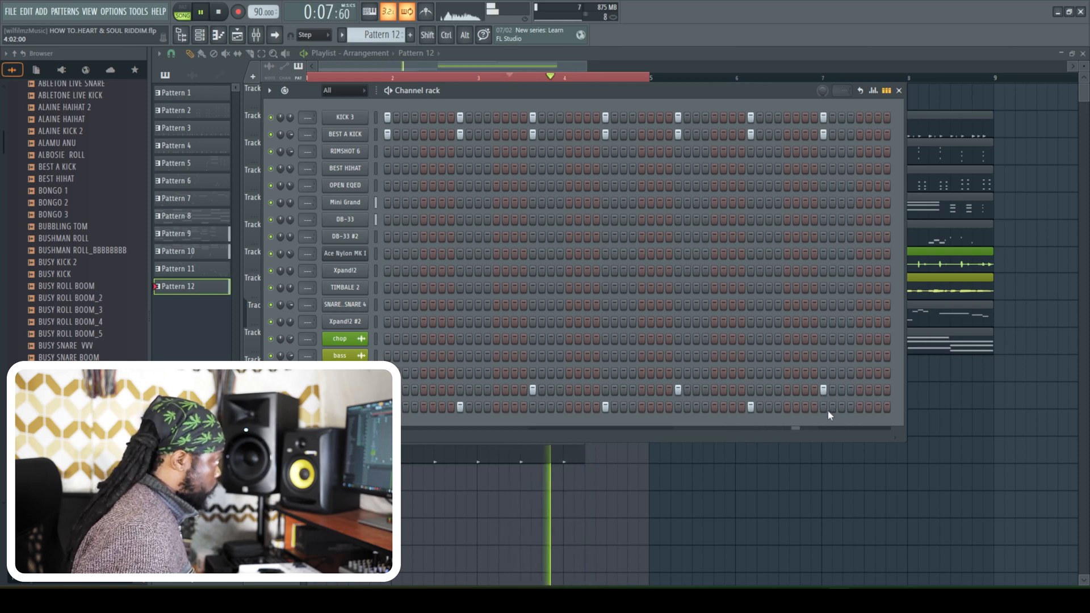
{"action": "left_click", "coordinate": [831, 407]}
{"action": "key", "text": "space"}
{"action": "left_click", "coordinate": [821, 408]}
{"action": "key", "text": "space"}
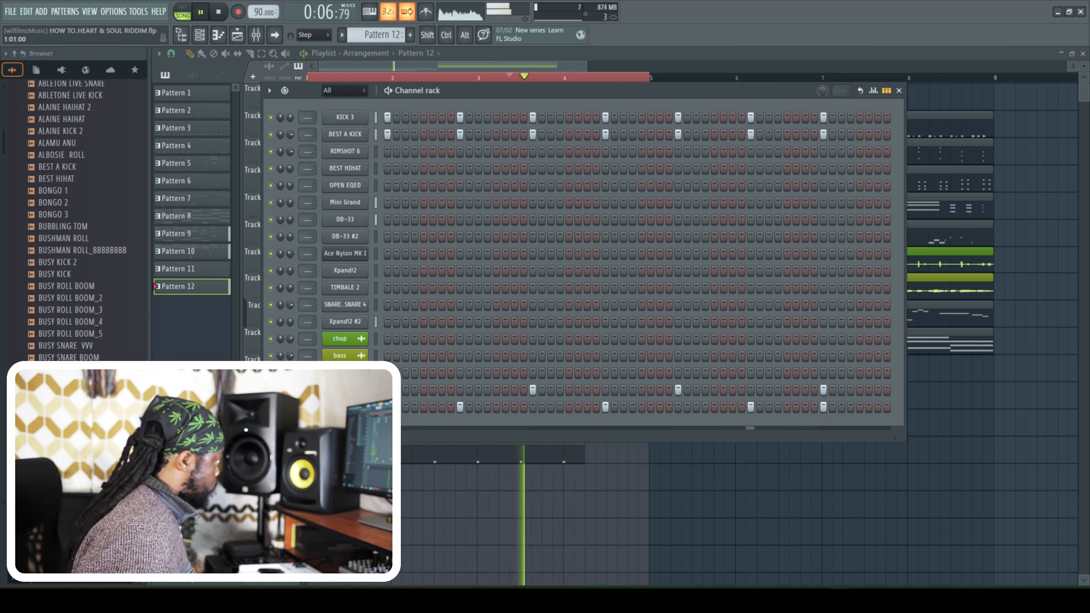
{"action": "left_click", "coordinate": [344, 407]}
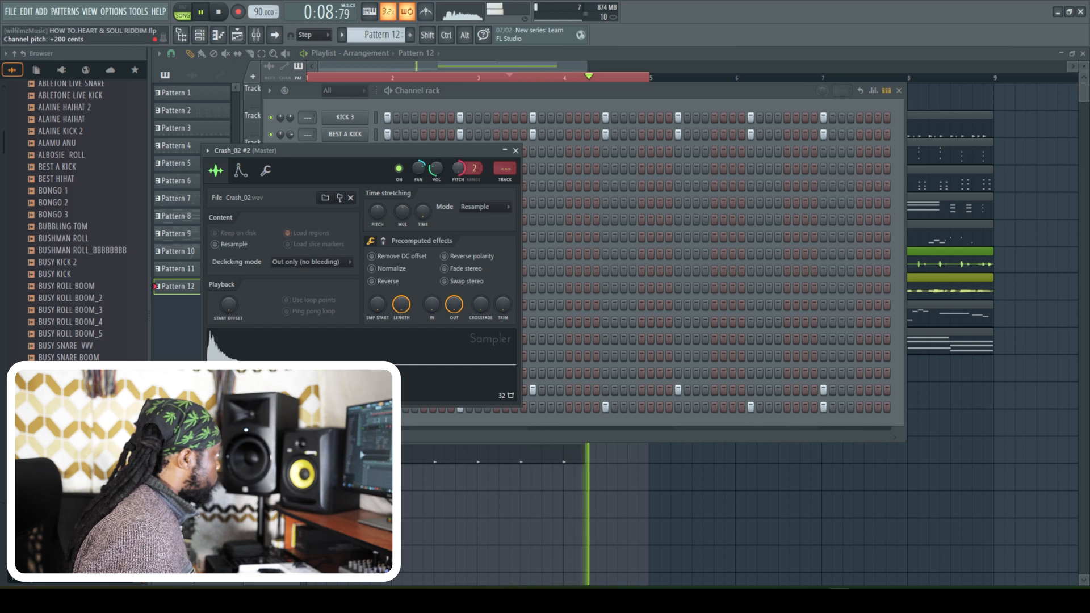
{"action": "right_click", "coordinate": [823, 407]}
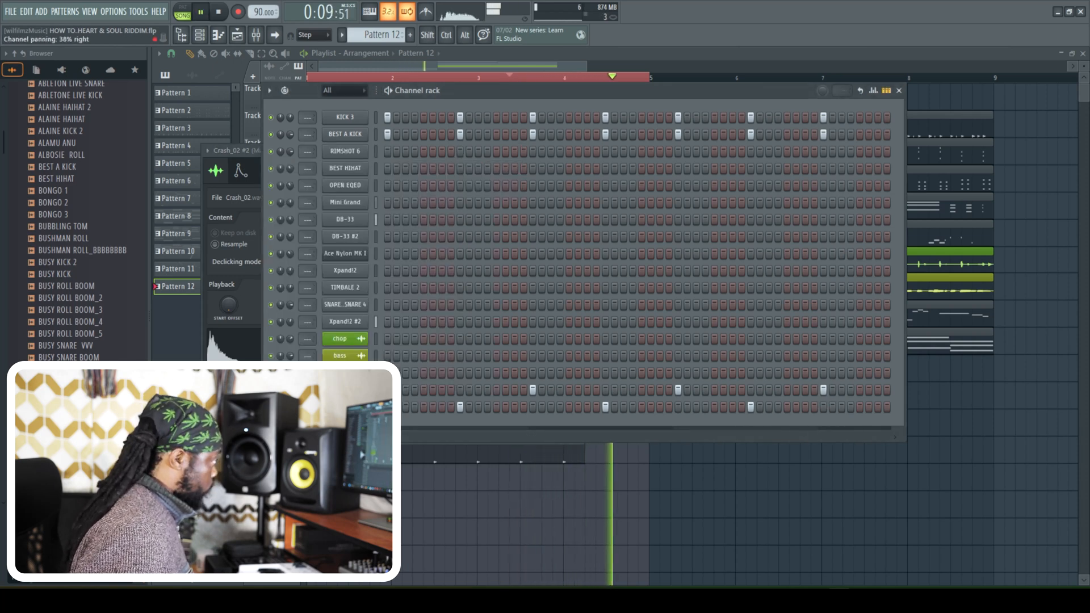
- Set the playback start just before bar 4 and trim the Pattern 12 clip to end at the start of bar 4
{"action": "left_click", "coordinate": [507, 68]}
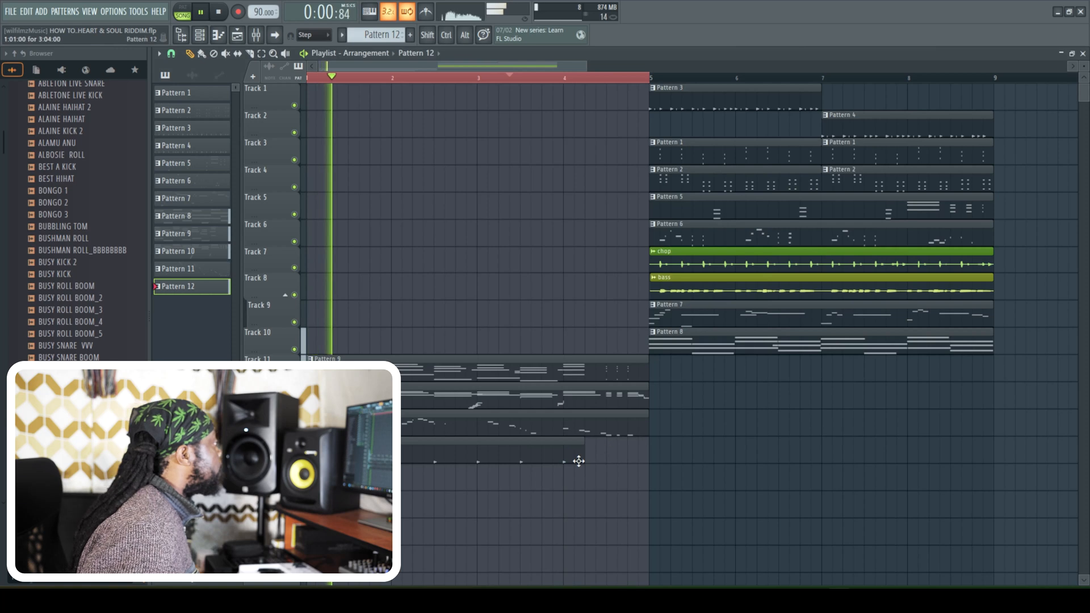
{"action": "left_click_drag", "start_coordinate": [509, 77], "coordinate": [553, 78]}
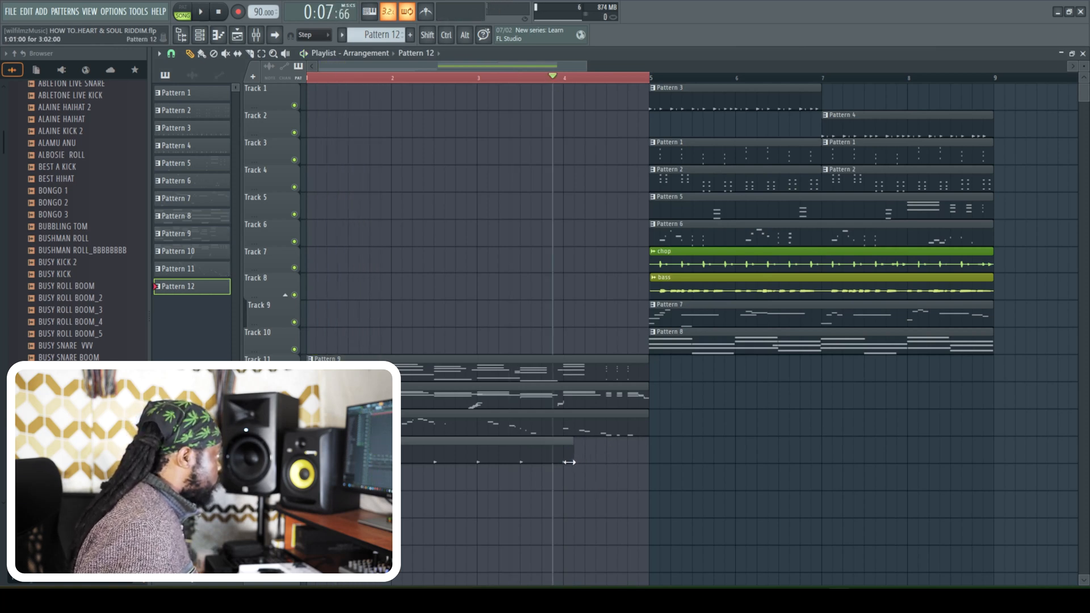
{"action": "key", "text": "space"}
{"action": "key", "text": "space"}
{"action": "key", "text": "space"}
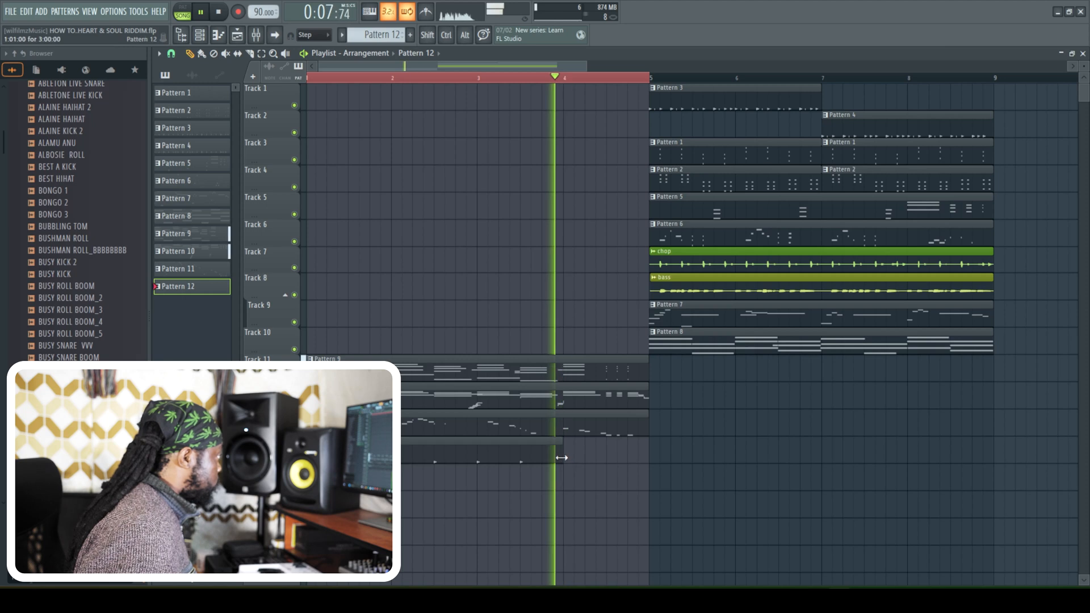
{"action": "key", "text": "space"}
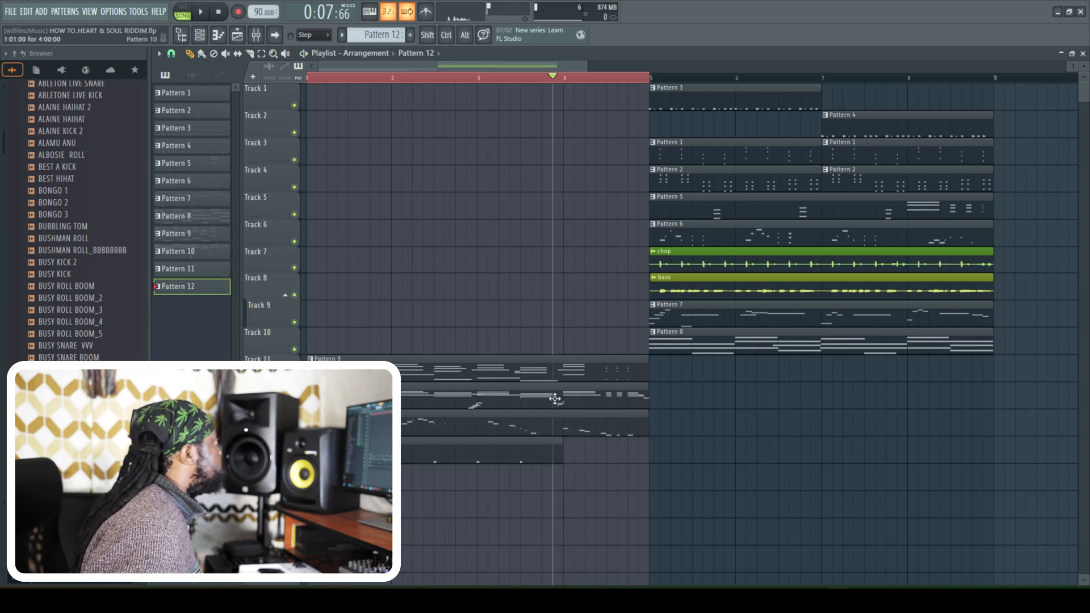
- Create Pattern 13, place it at bar 4 on Track 15, and add KICK 3 and BEST A KICK hits on its first step
{"action": "scroll", "coordinate": [391, 34], "scroll_direction": "down", "scroll_amount": 1}
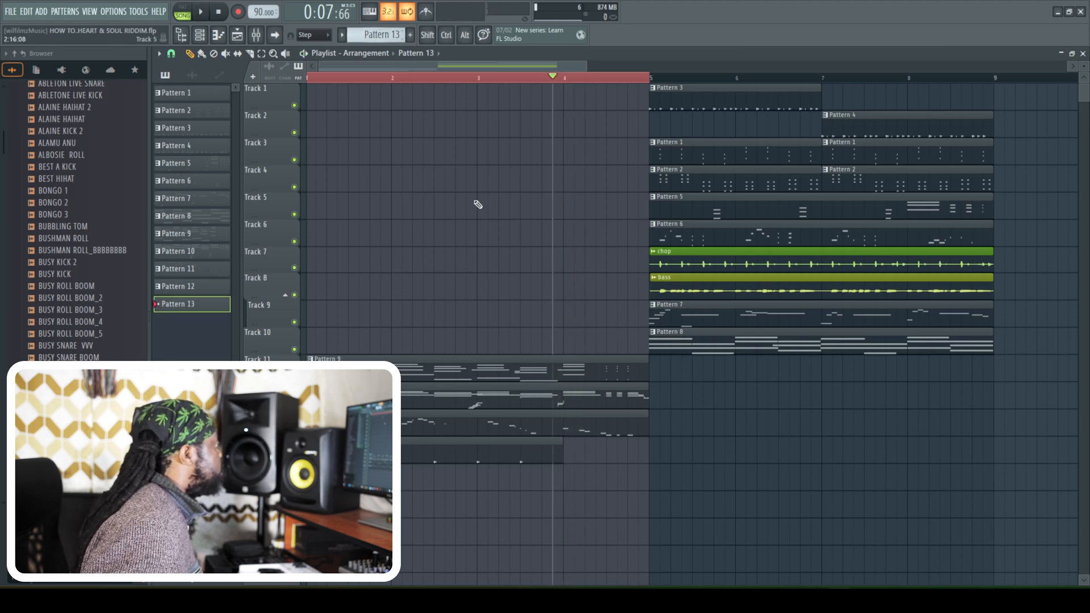
{"action": "left_click", "coordinate": [566, 473]}
{"action": "key", "text": "space"}
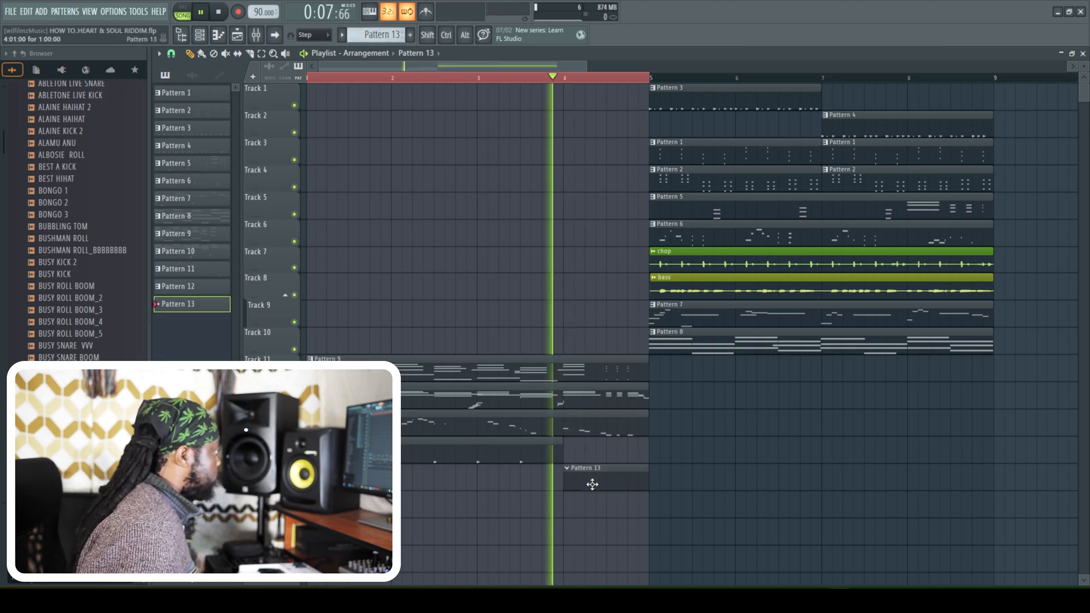
{"action": "left_click", "coordinate": [200, 35]}
{"action": "key", "text": "space"}
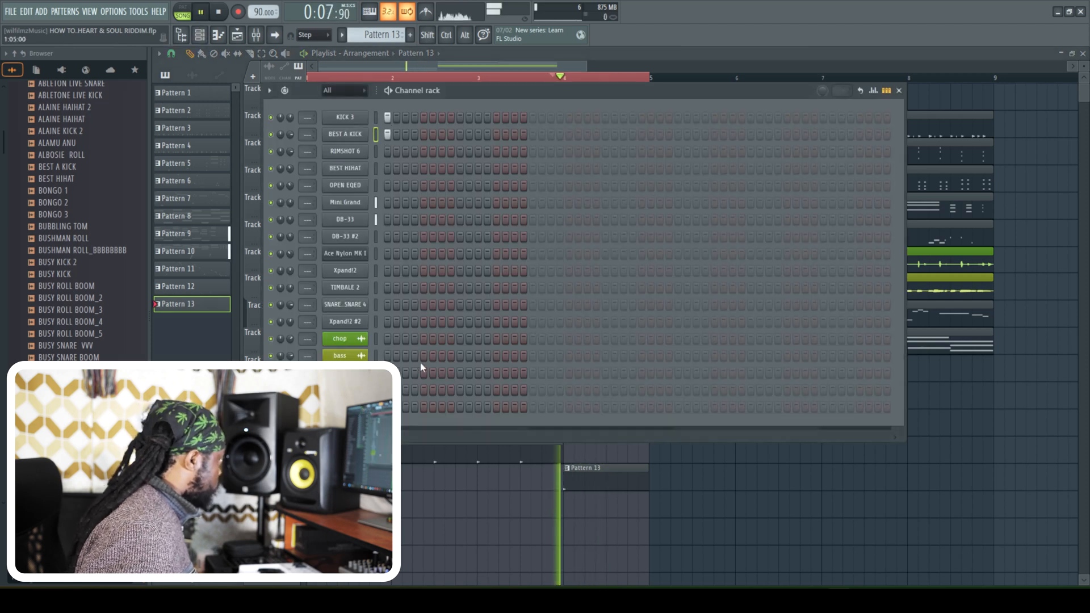
- Add alternating crash hits on steps 9, 11 and 13 of Pattern 13, using the second crash channel on step 11
{"action": "left_click", "coordinate": [451, 390]}
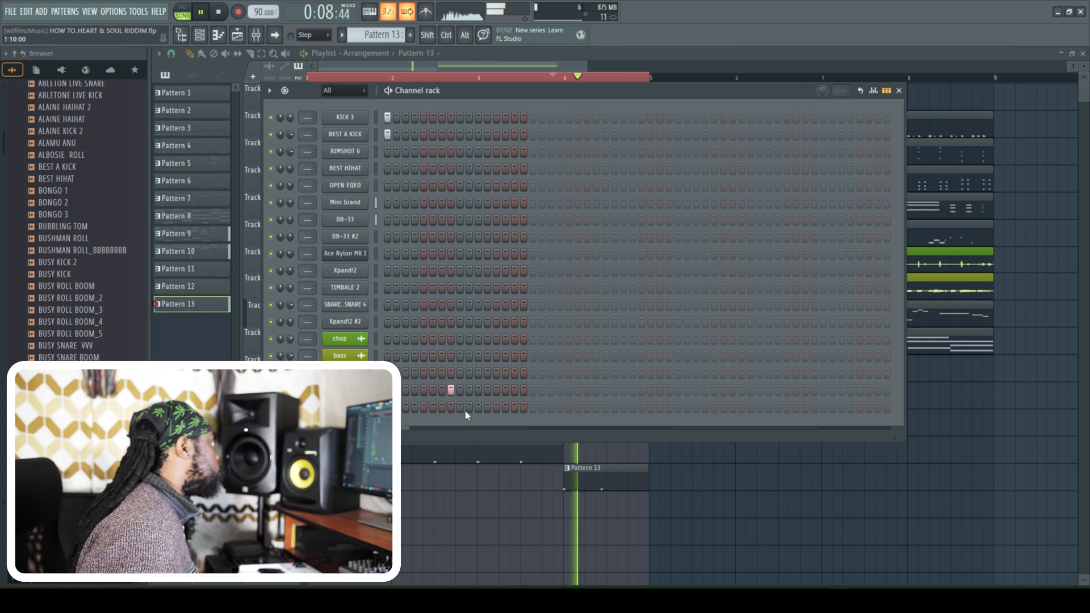
{"action": "left_click", "coordinate": [453, 390]}
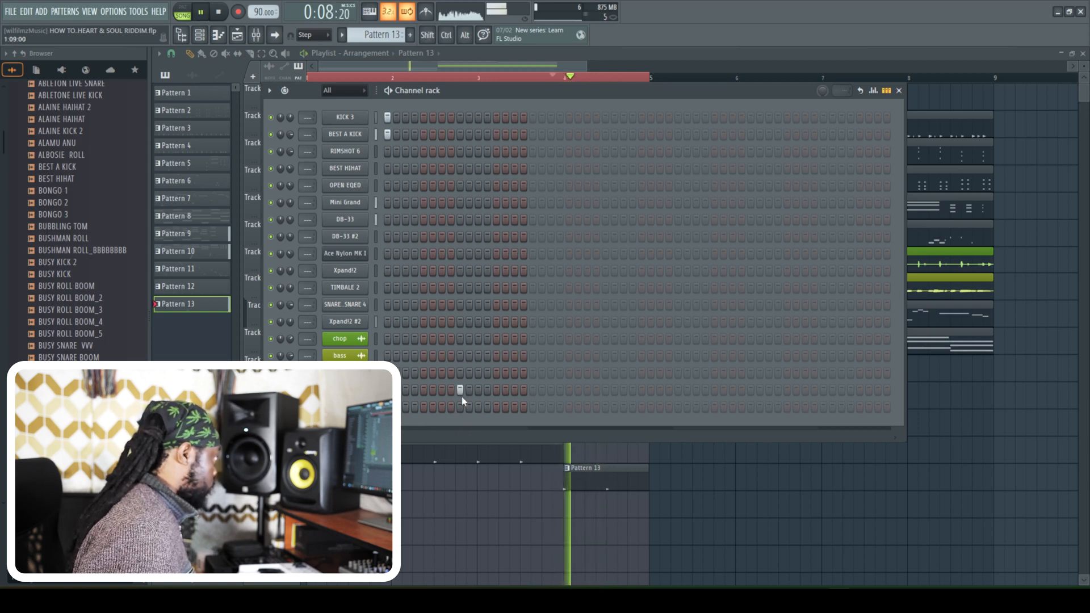
{"action": "left_click", "coordinate": [477, 409]}
{"action": "left_click", "coordinate": [496, 390]}
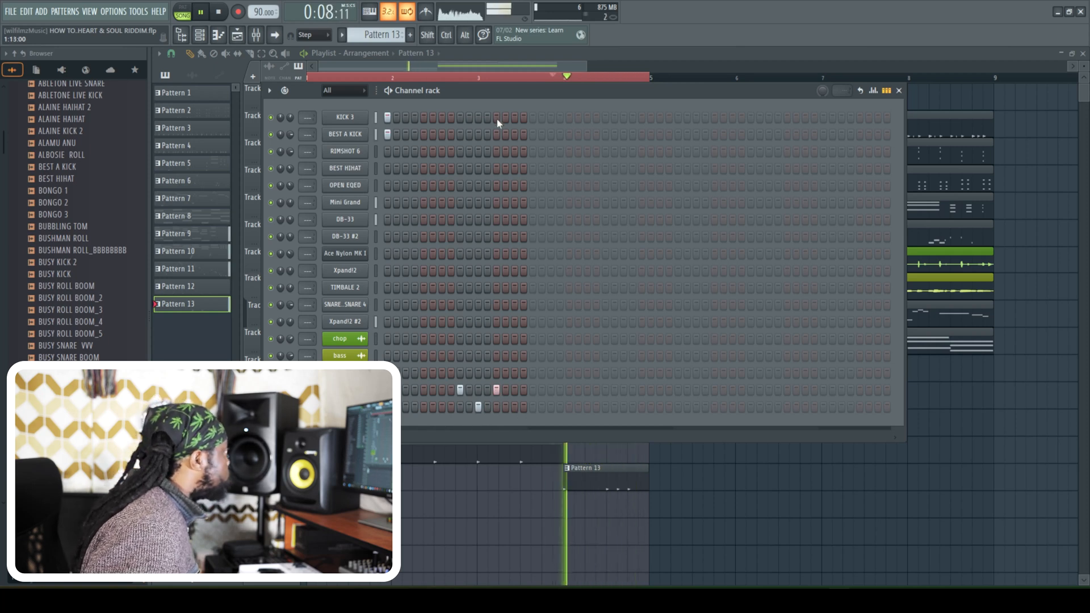
- Add KICK 3 and BEST A KICK hits on steps 9, 11 and 13 of Pattern 13 under the crashes
{"action": "left_click", "coordinate": [469, 117]}
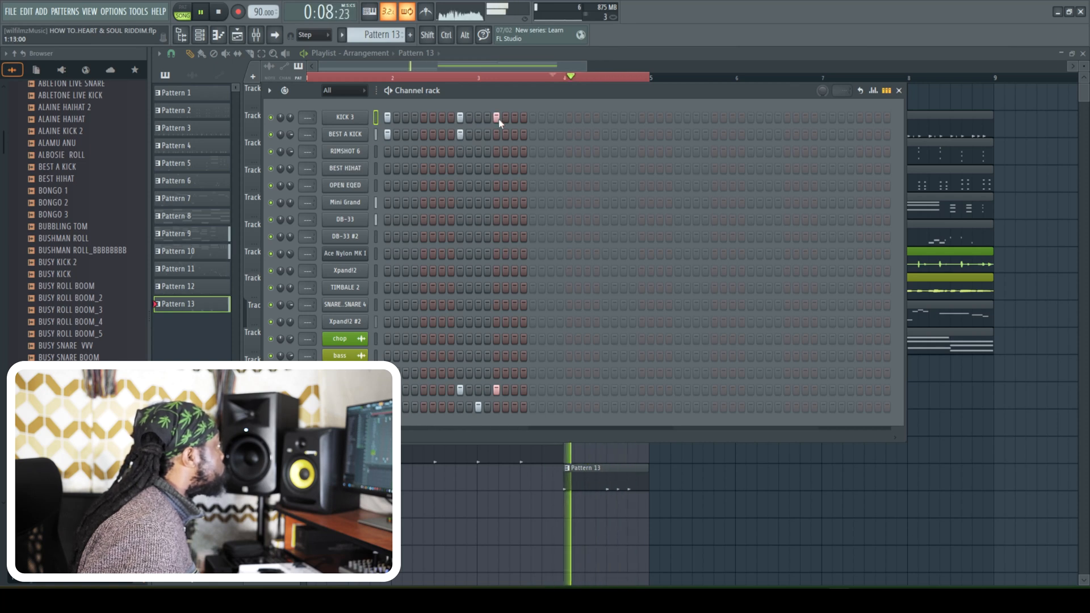
{"action": "left_click", "coordinate": [497, 135]}
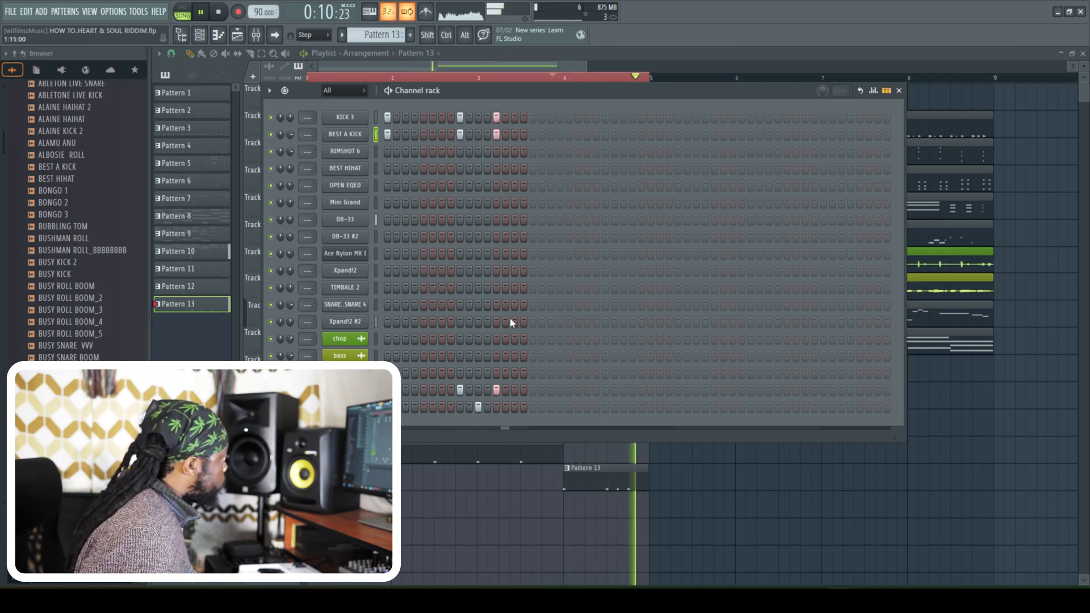
{"action": "left_click", "coordinate": [478, 135]}
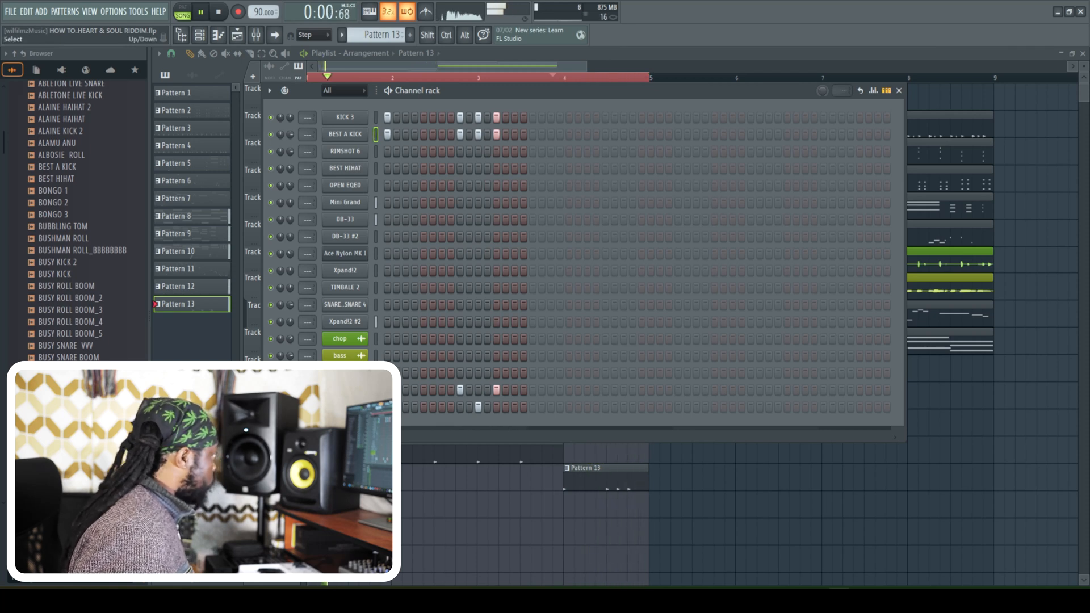
- Add a Majestic Fire drum instrument channel and load its Timeless Dub kit
{"action": "left_click", "coordinate": [342, 431]}
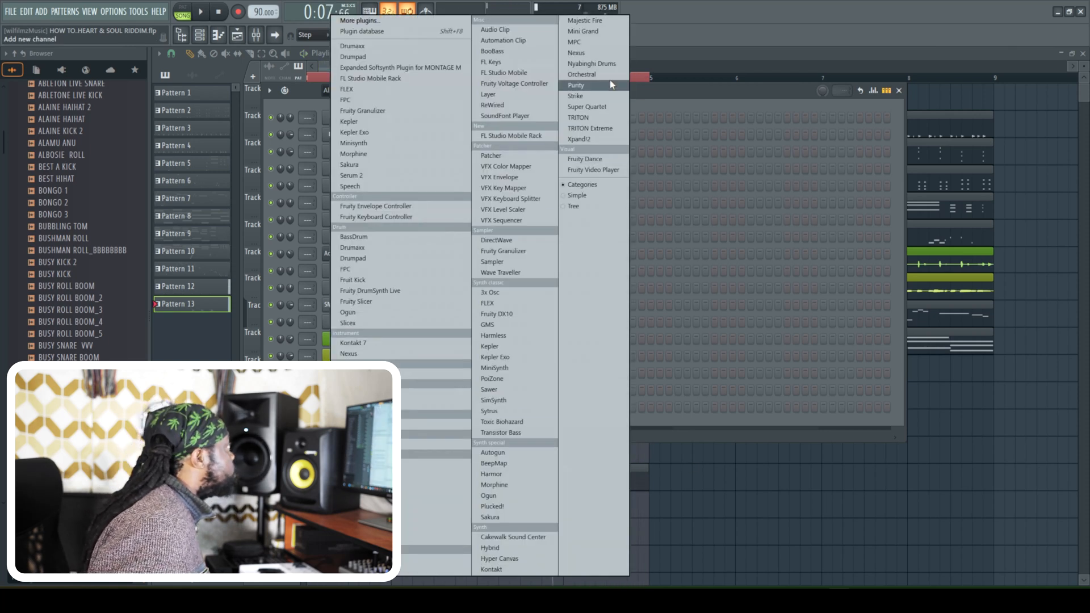
{"action": "left_click", "coordinate": [585, 22]}
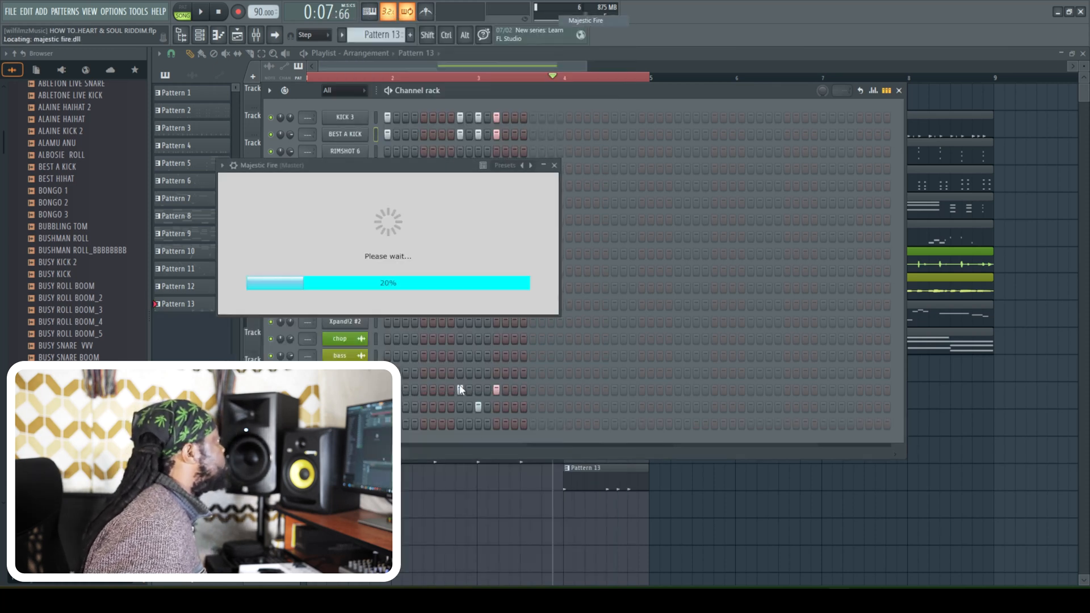
{"action": "left_click", "coordinate": [506, 215]}
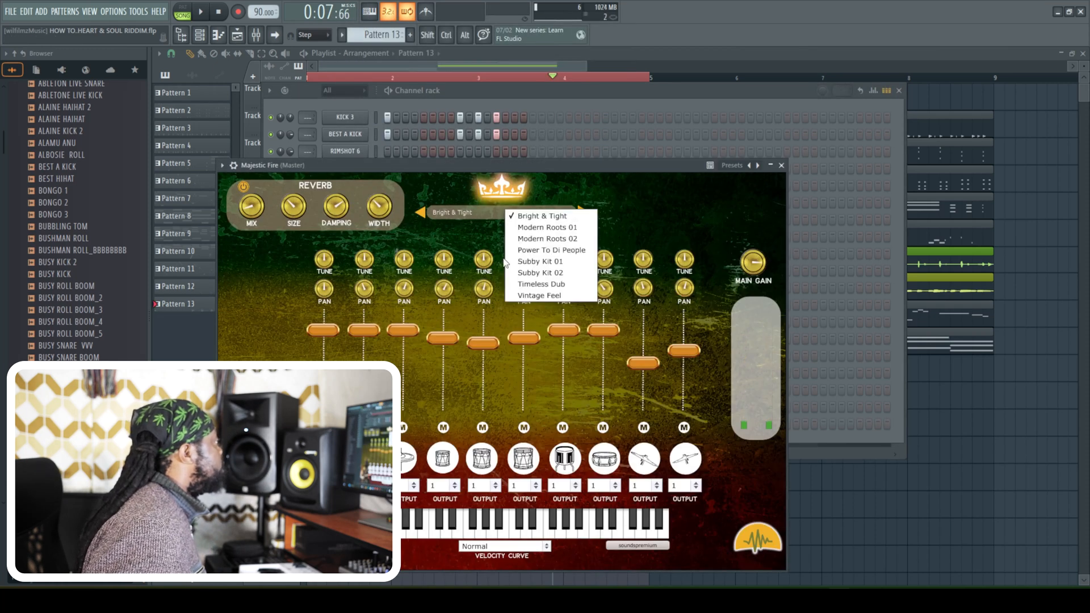
{"action": "left_click", "coordinate": [548, 285]}
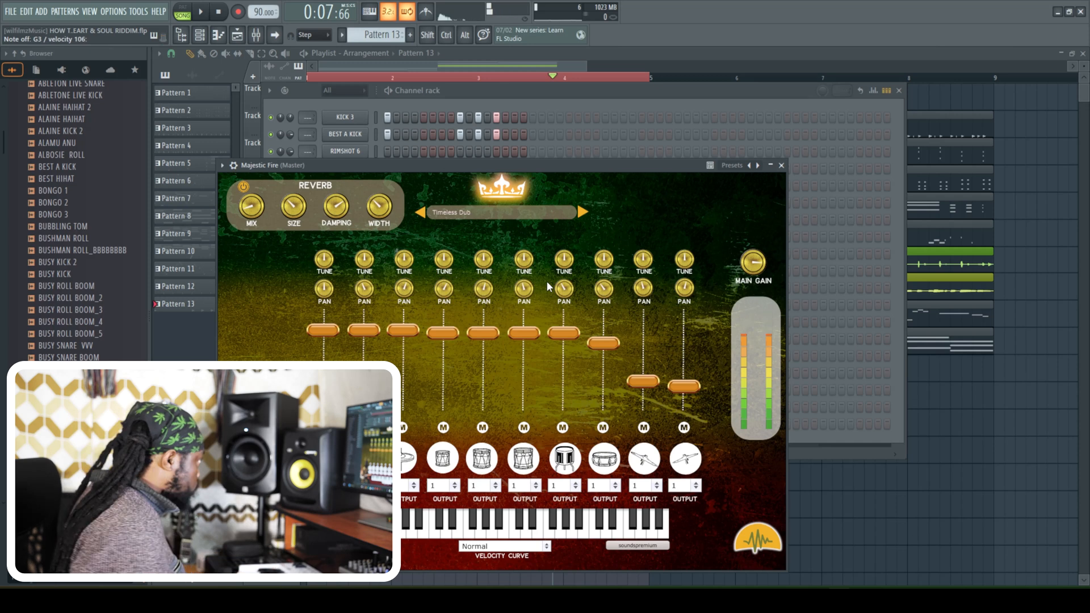
- Record Majestic Fire drum fills over the four-bar intro as Pattern 14 and open the recorded clip in the piano roll
{"action": "left_click", "coordinate": [238, 12]}
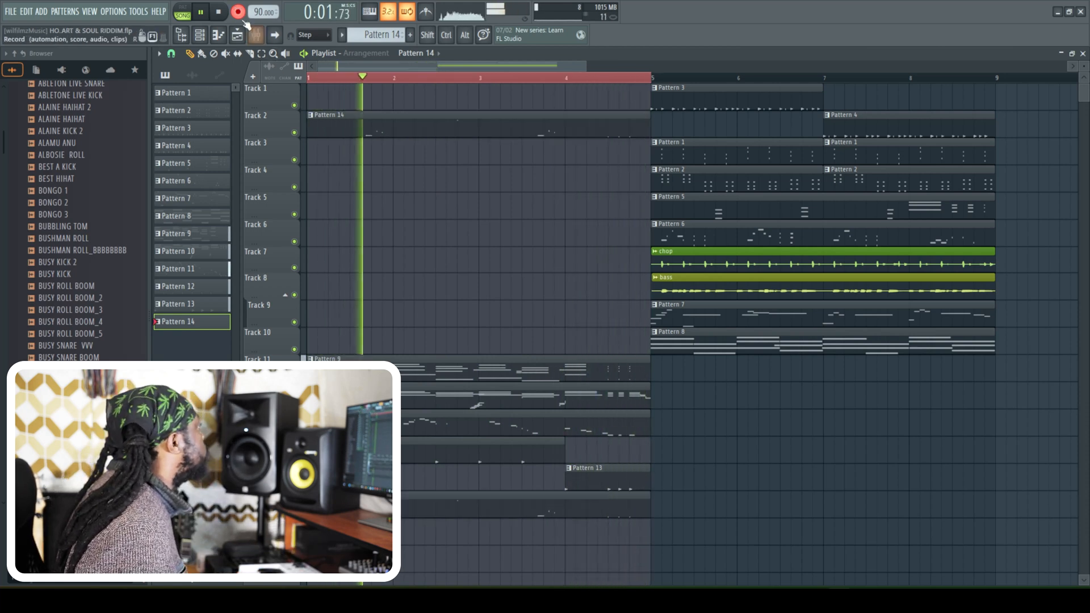
{"action": "key", "text": "space"}
{"action": "double_click", "coordinate": [474, 501]}
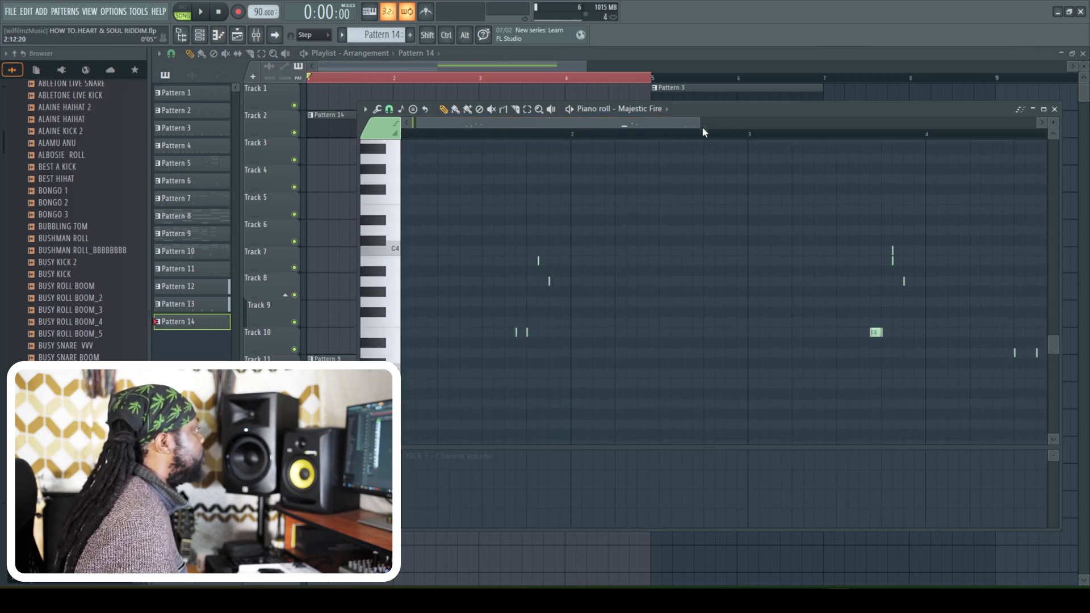
- Insert an extra E3 note between the two E3 hits of the first drum fill in bar 1
{"action": "left_click_drag", "start_coordinate": [699, 124], "coordinate": [392, 99]}
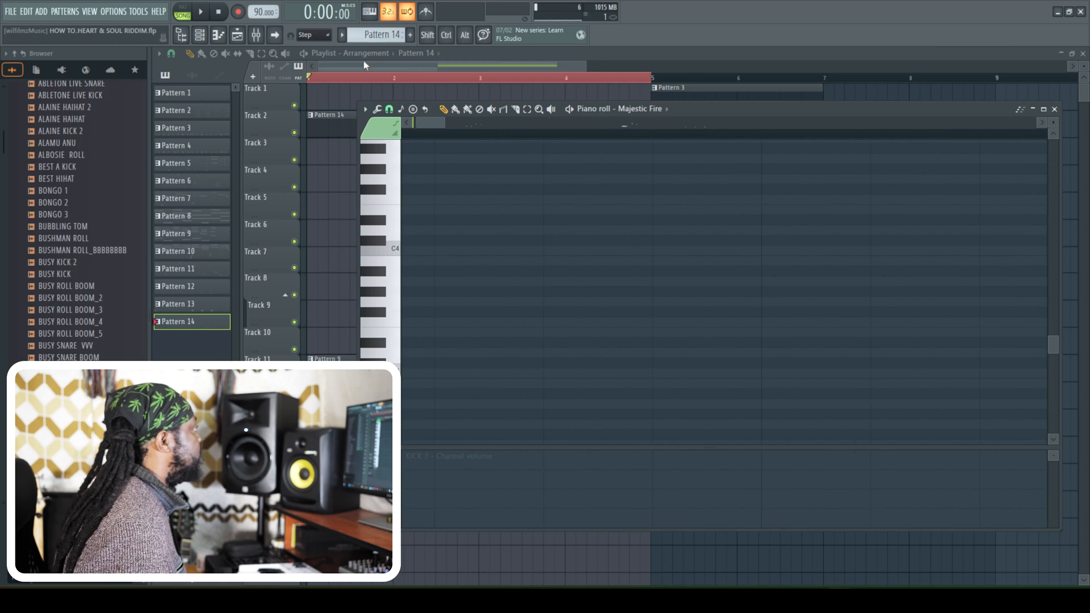
{"action": "left_click_drag", "start_coordinate": [444, 124], "coordinate": [571, 129]}
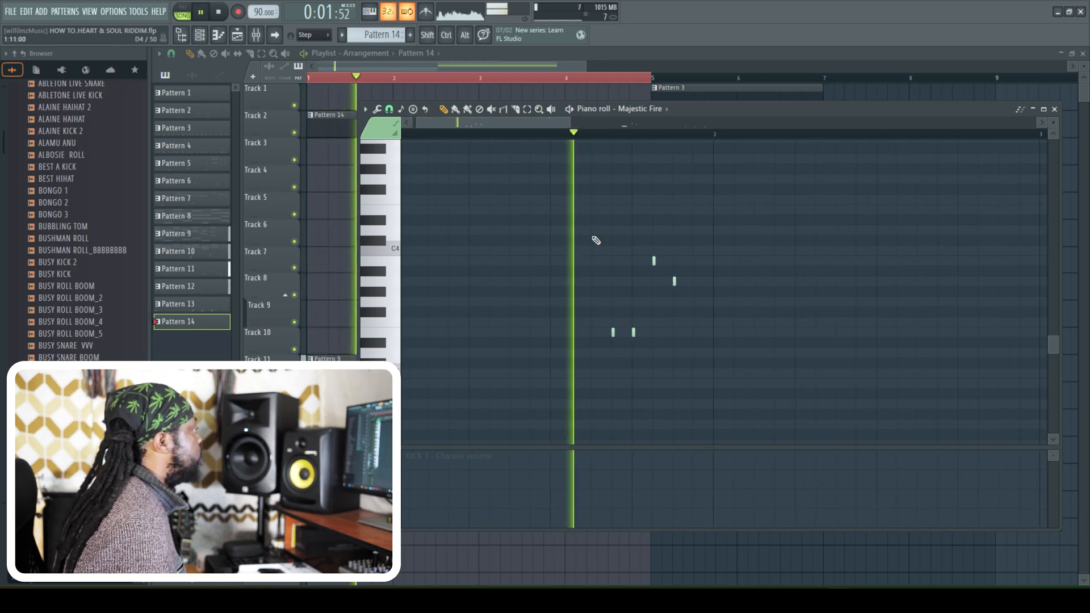
{"action": "key", "text": "space"}
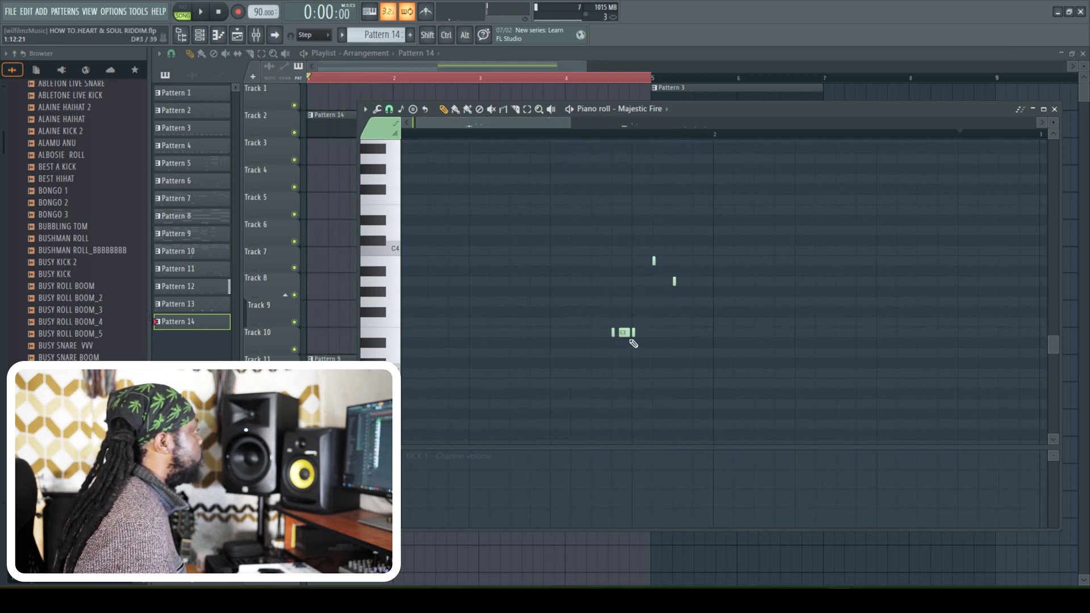
- Display note velocity in the piano roll's control lane and play back the first fill
{"action": "left_click", "coordinate": [382, 456]}
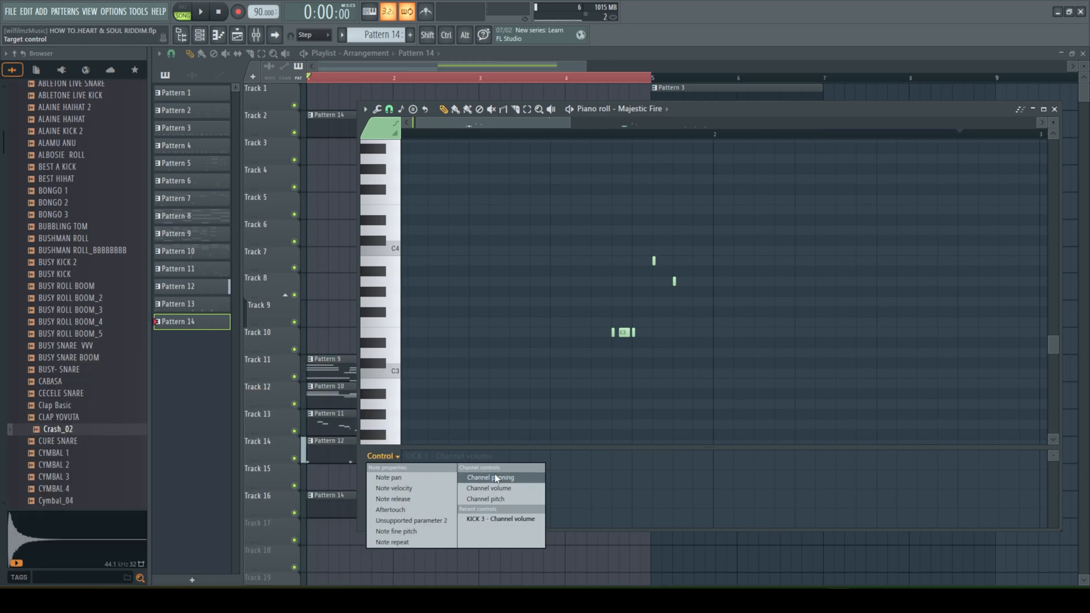
{"action": "left_click", "coordinate": [395, 489]}
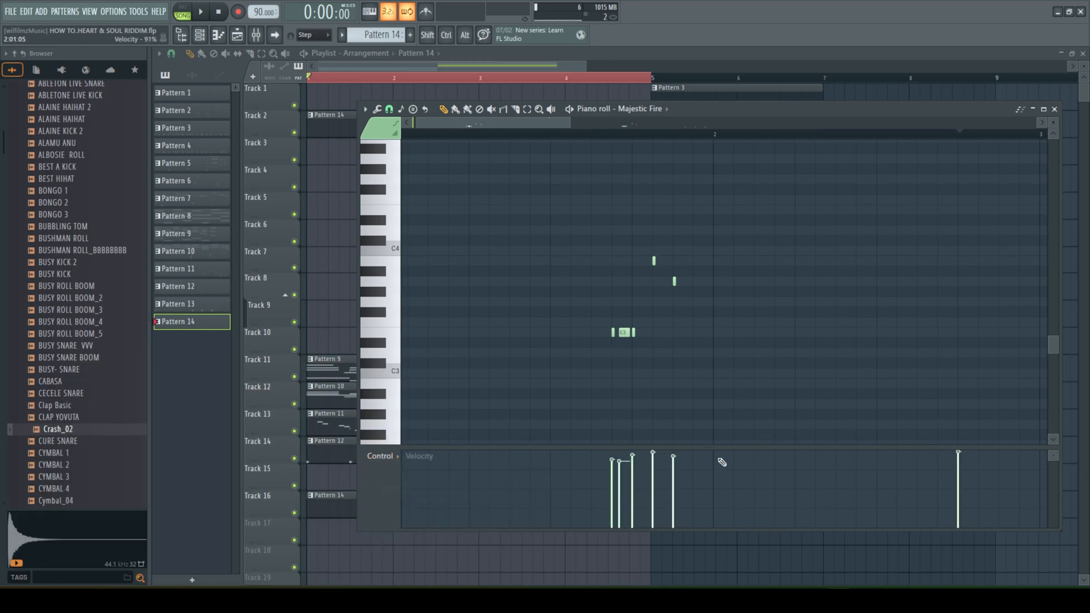
{"action": "key", "text": "space"}
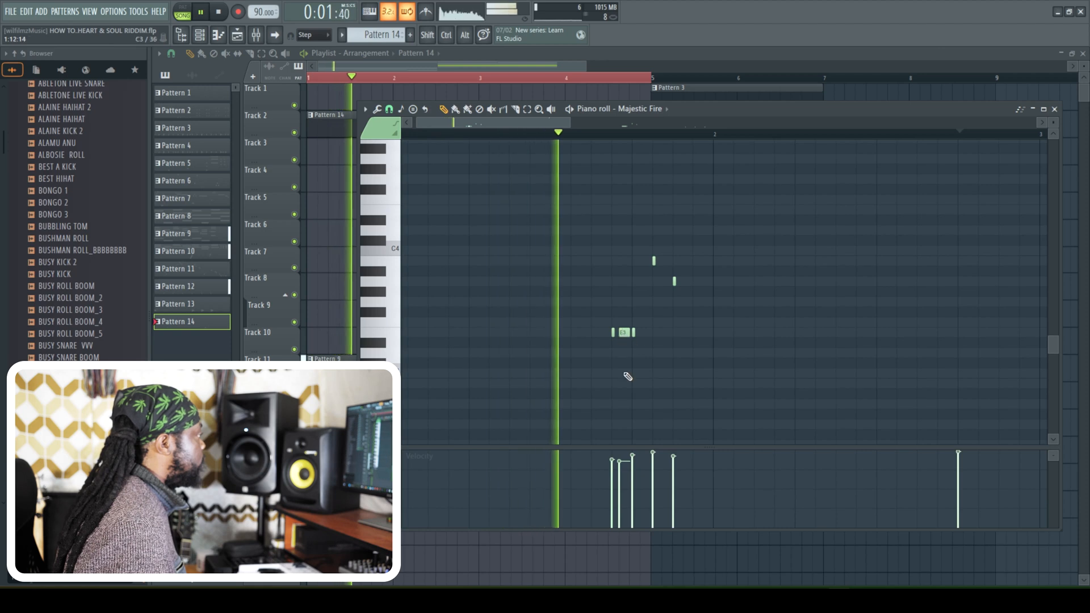
{"action": "key", "text": "space"}
{"action": "key", "text": "space"}
{"action": "left_click_drag", "start_coordinate": [569, 123], "coordinate": [525, 124]}
{"action": "key", "text": "space"}
- Lower the velocities of the first fill's E3 and B3 notes so the E3 hits rise in volume, and audition the fill
{"action": "left_click", "coordinate": [710, 471]}
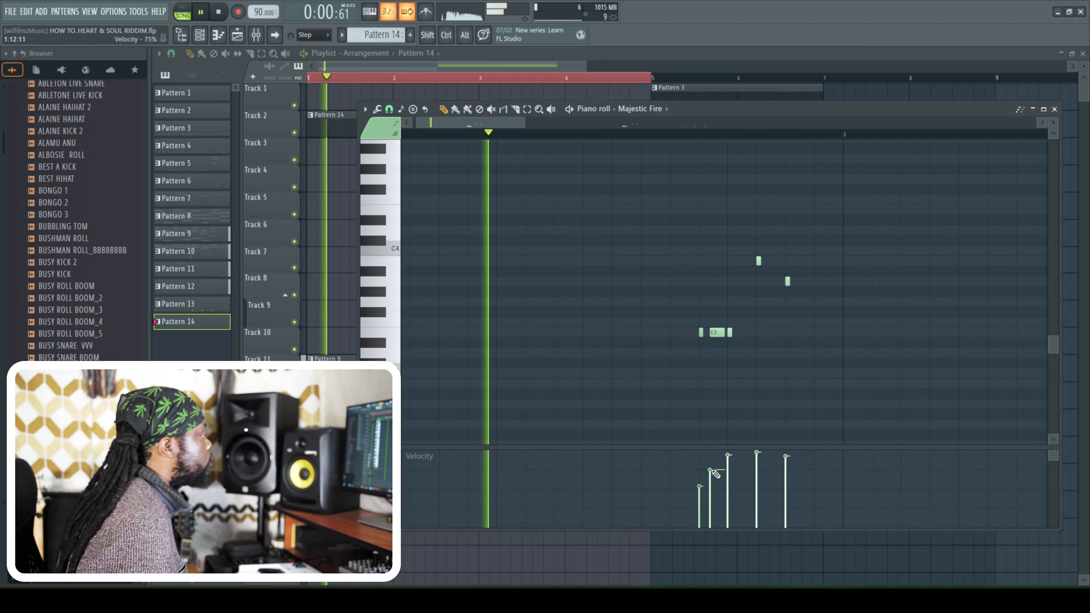
{"action": "left_click", "coordinate": [756, 455]}
{"action": "left_click", "coordinate": [727, 458]}
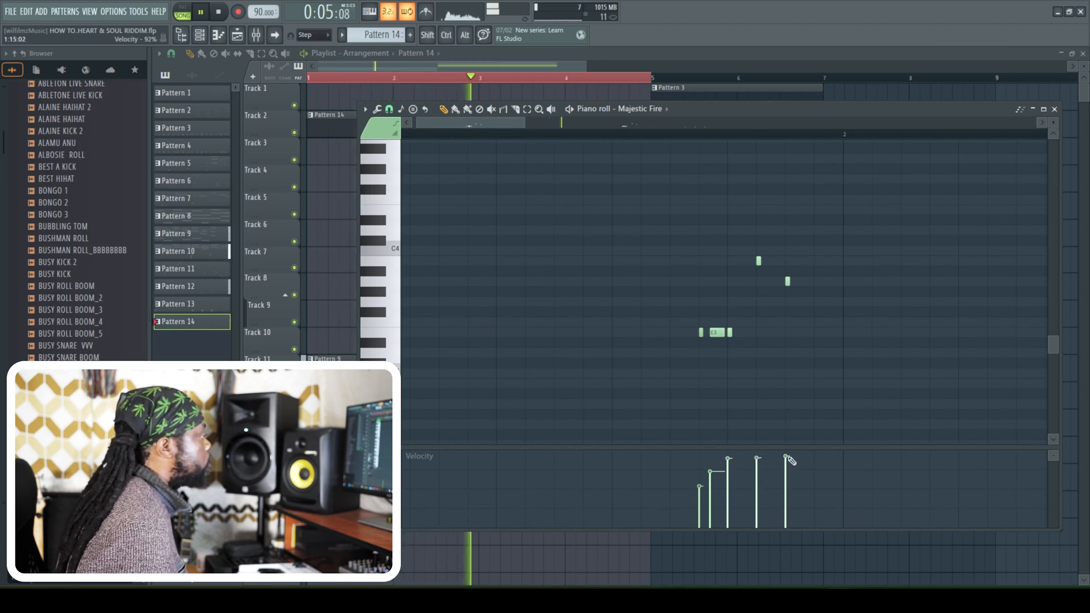
{"action": "key", "text": "space"}
{"action": "key", "text": "space"}
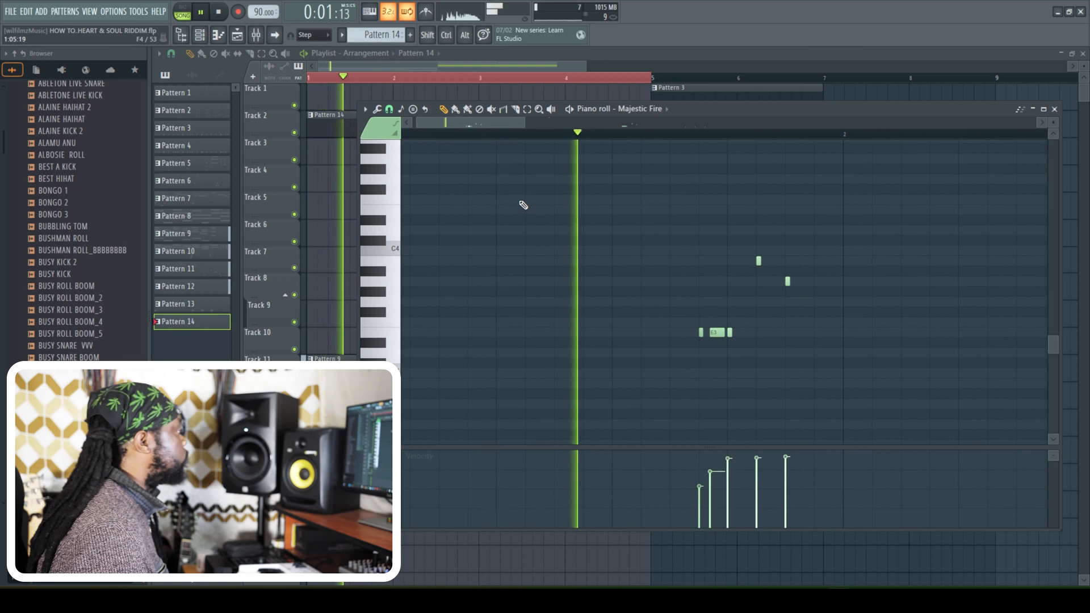
{"action": "key", "text": "space"}
{"action": "key", "text": "space"}
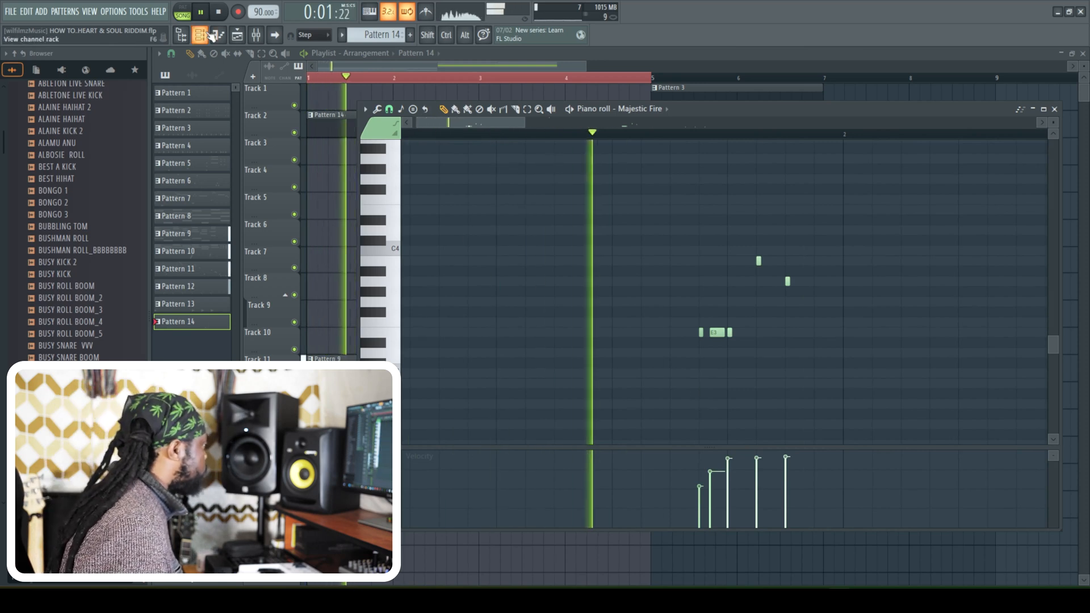
- Add a short E3 hit on beat 2 of bar 1 in the Majestic Fire piano roll and raise its velocity slightly
{"action": "key", "text": "F6"}
{"action": "key", "text": "space"}
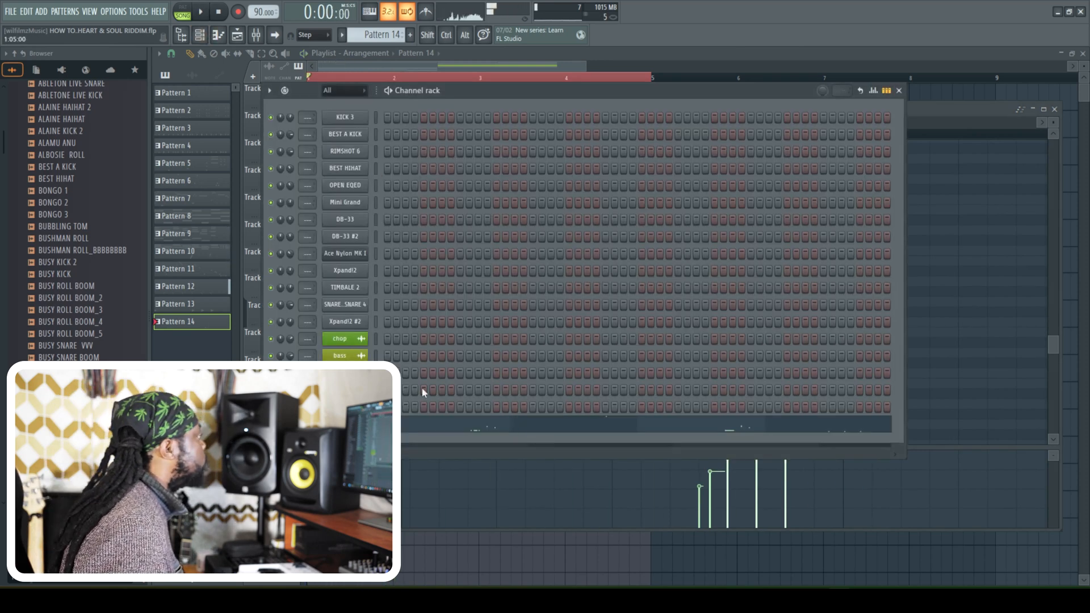
{"action": "key", "text": "space"}
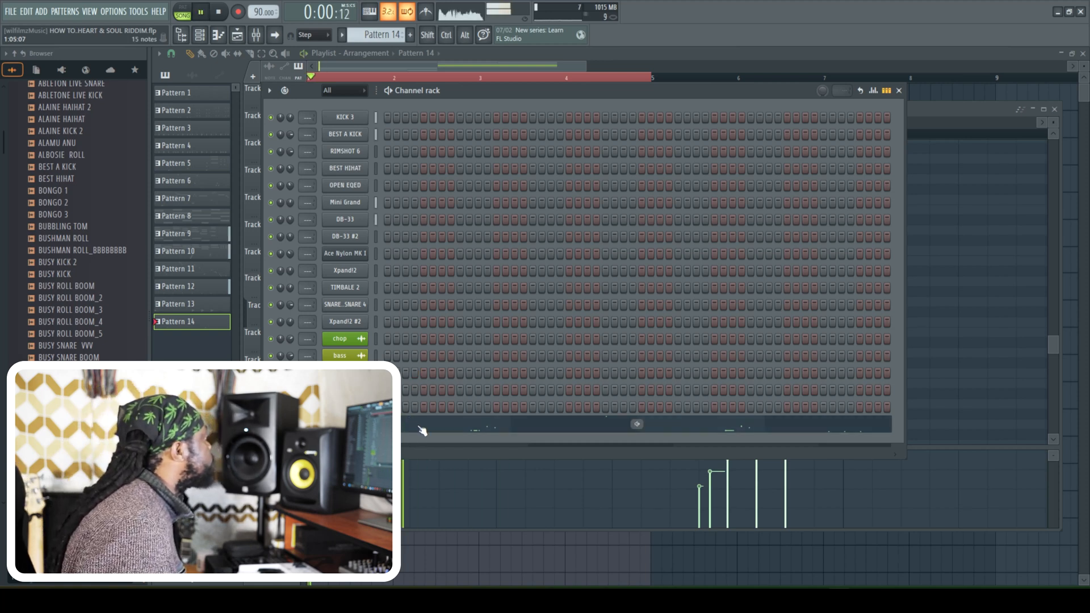
{"action": "key", "text": "F6"}
{"action": "key", "text": "space"}
{"action": "left_click", "coordinate": [493, 312]}
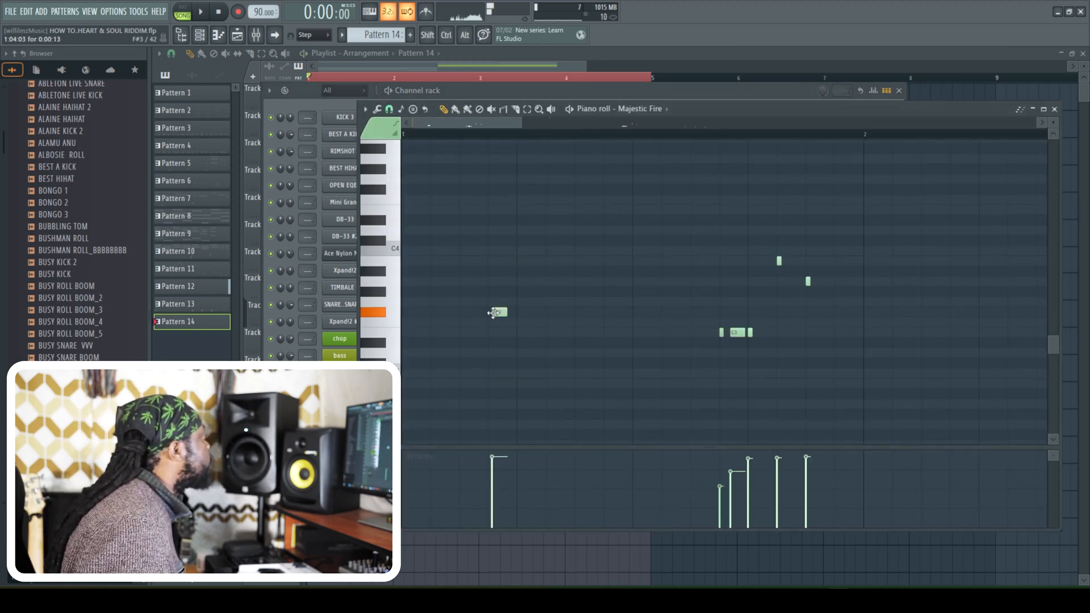
{"action": "key", "text": "space"}
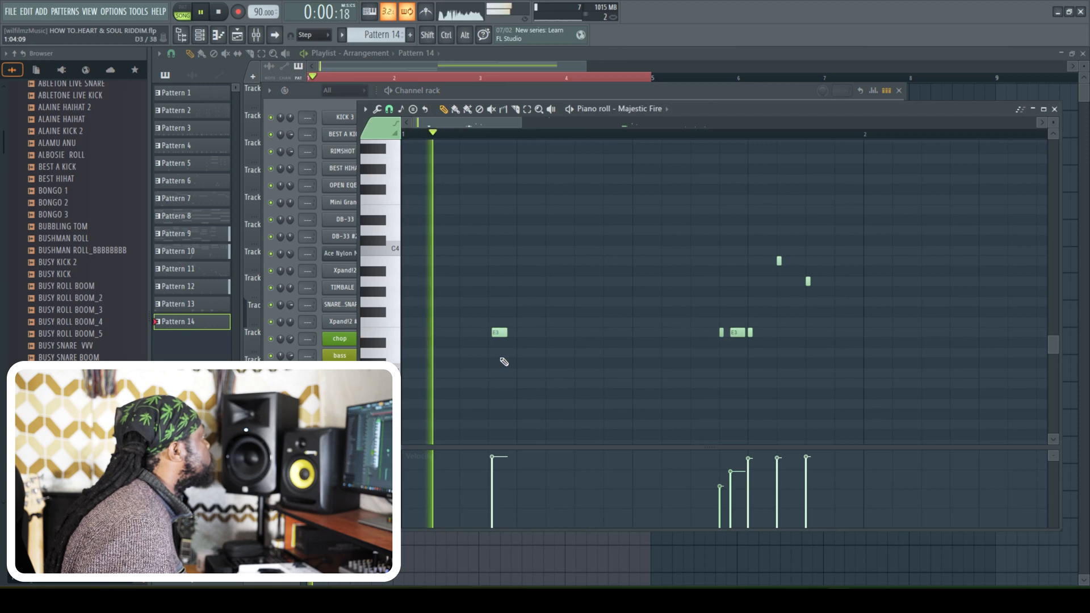
{"action": "left_click_drag", "start_coordinate": [496, 332], "coordinate": [523, 334]}
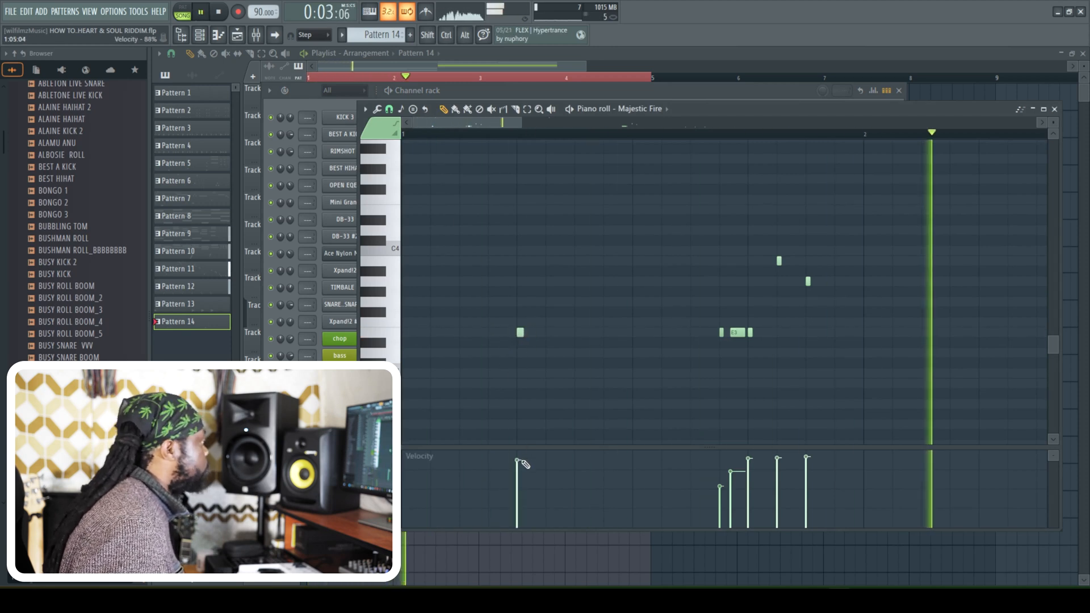
{"action": "left_click_drag", "start_coordinate": [519, 125], "coordinate": [584, 125]}
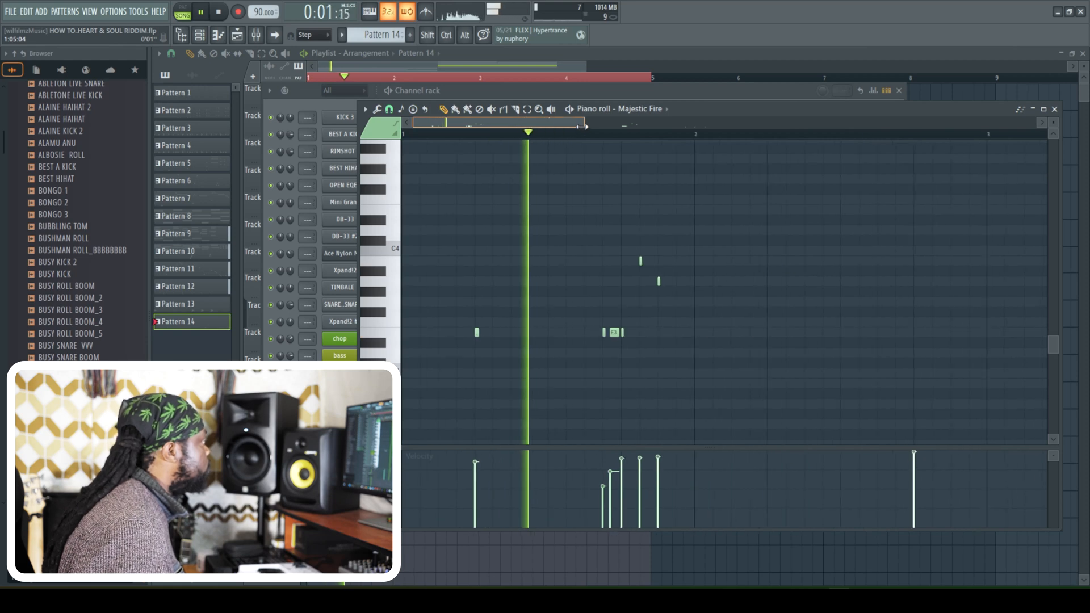
{"action": "left_click", "coordinate": [482, 457]}
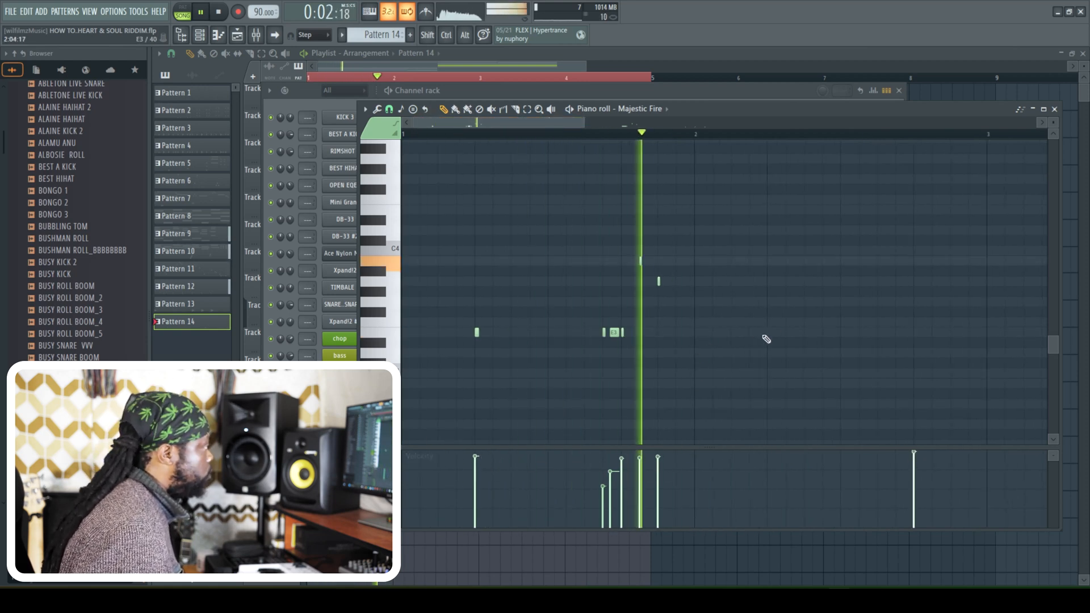
- Place an E3 hit on beat 2 of bar 2 and set the playback start midway through that bar
{"action": "left_click", "coordinate": [767, 321]}
{"action": "left_click_drag", "start_coordinate": [767, 320], "coordinate": [768, 333]}
{"action": "left_click", "coordinate": [607, 136]}
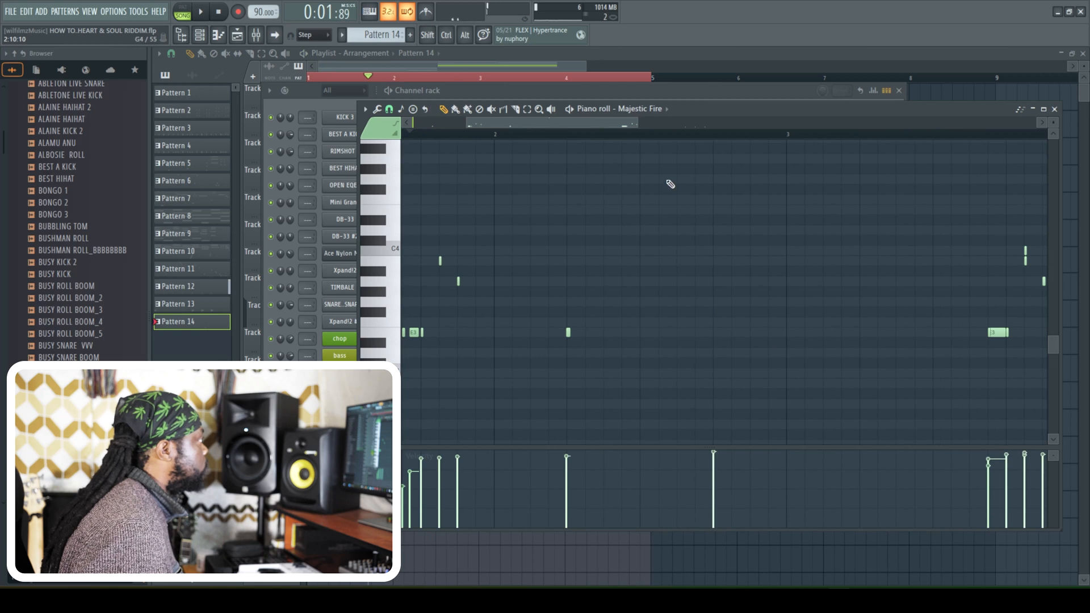
{"action": "left_click", "coordinate": [677, 136]}
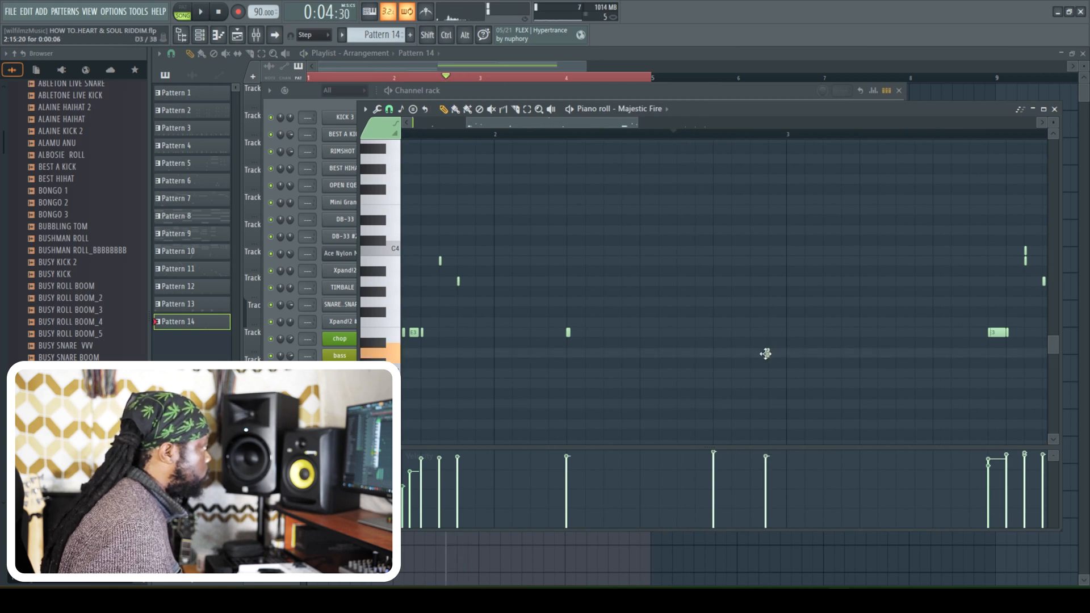
- Place a G3 hit on step 15 of bar 2 and audition it with the intro
{"action": "key", "text": "space"}
{"action": "key", "text": "space"}
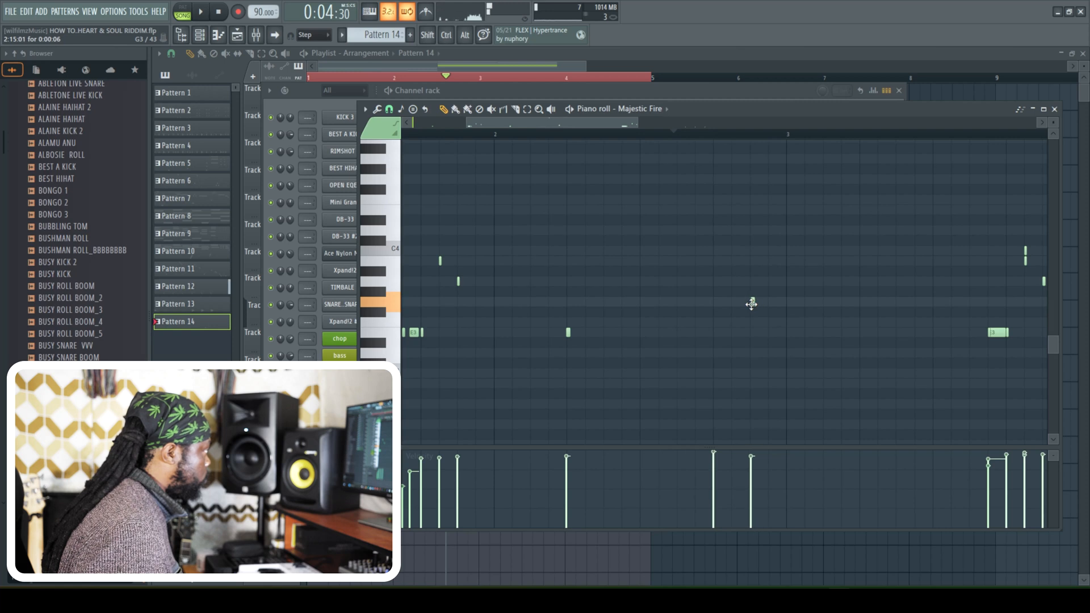
{"action": "key", "text": "space"}
{"action": "key", "text": "space"}
- Place an E3 hit on beat 2 of bar 3 and play it back
{"action": "key", "text": "space"}
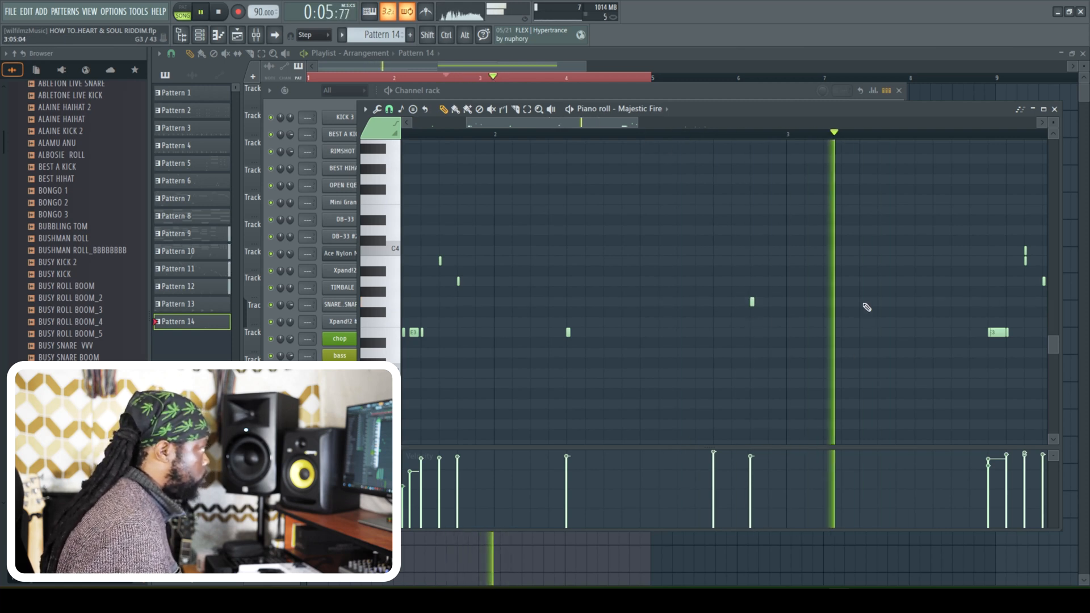
{"action": "key", "text": "space"}
{"action": "left_click", "coordinate": [864, 303]}
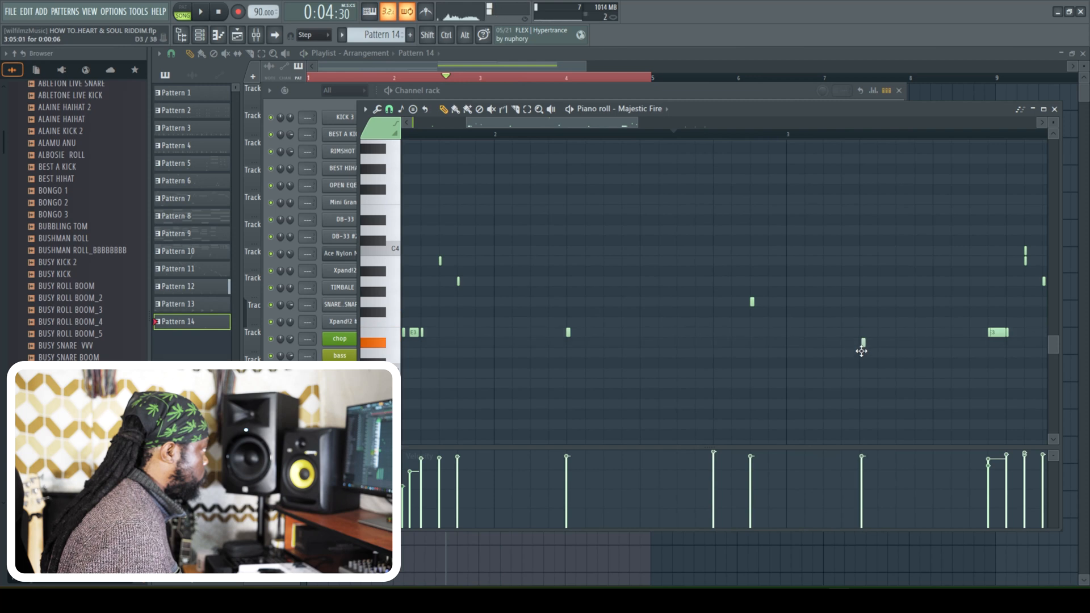
{"action": "key", "text": "space"}
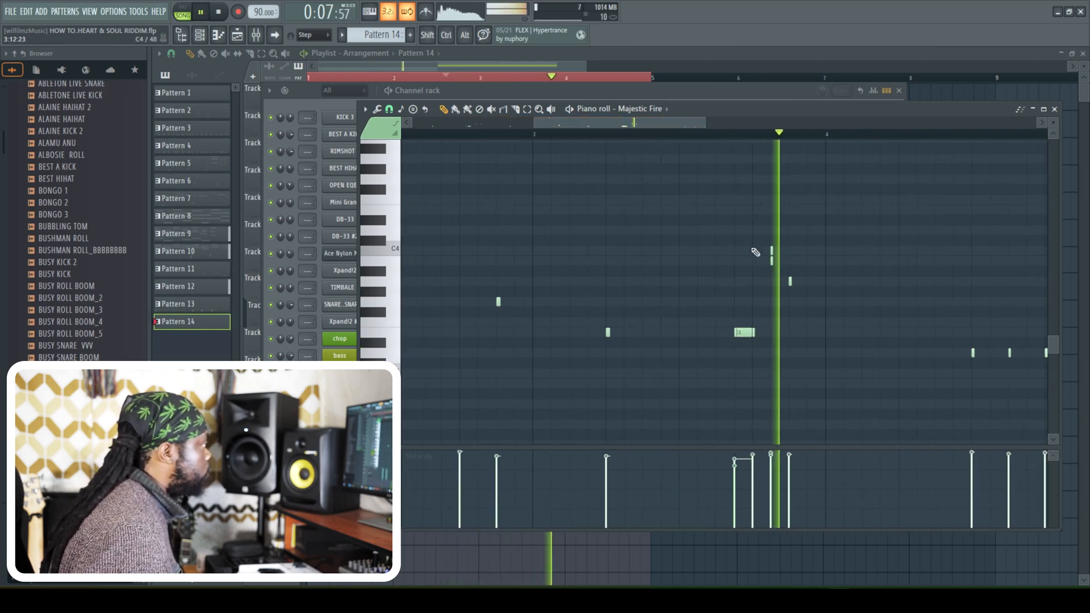
- Form a short three-hit E3 roll late in bar 3 with a softer first hit, and set the playback start midway through that bar
{"action": "key", "text": "space"}
{"action": "left_click", "coordinate": [741, 333]}
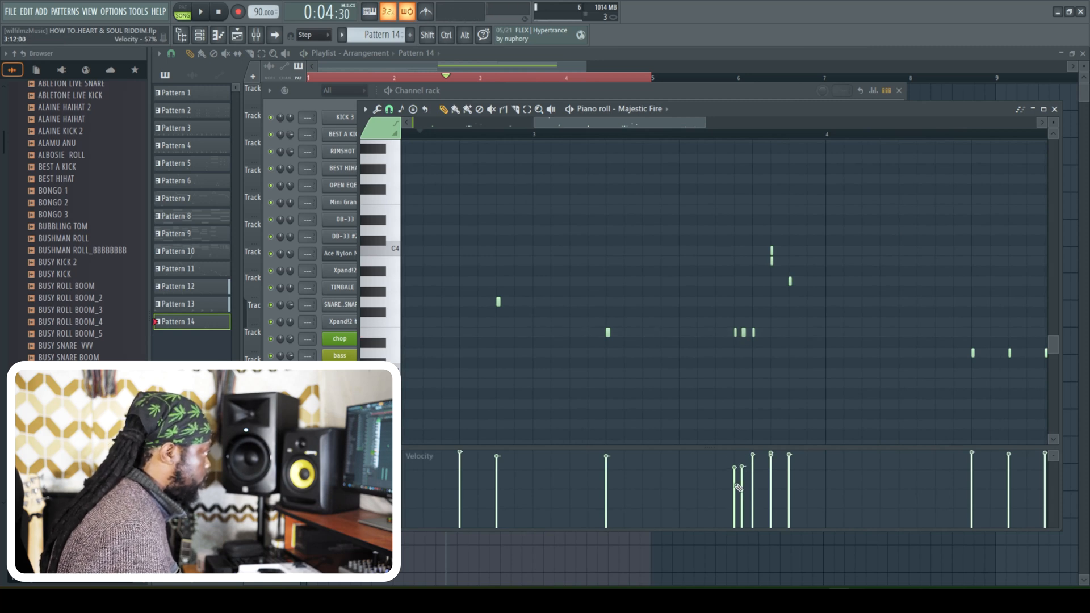
{"action": "key", "text": "space"}
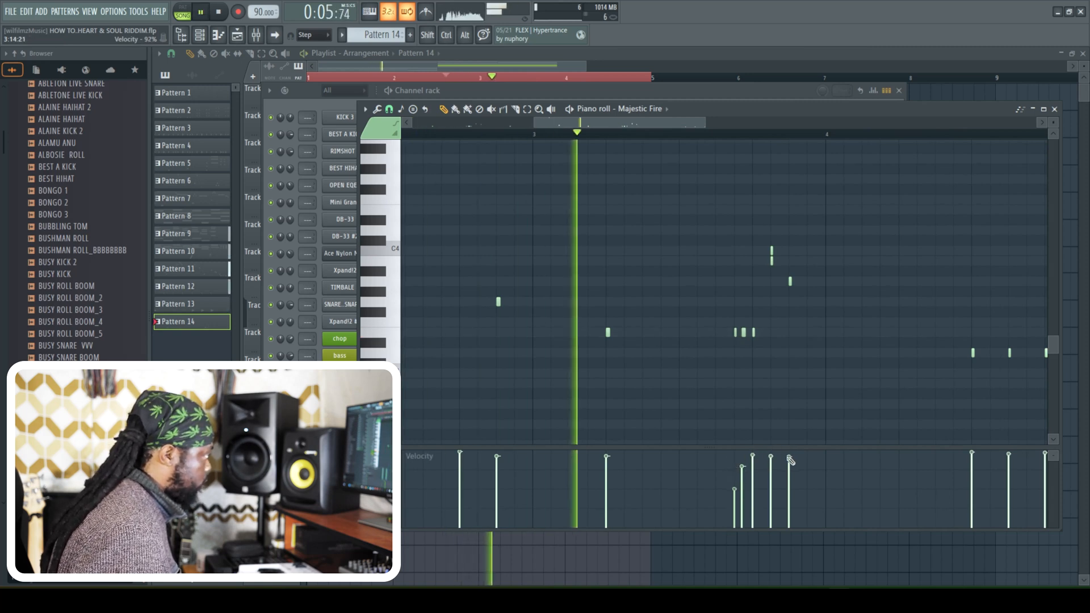
{"action": "key", "text": "space"}
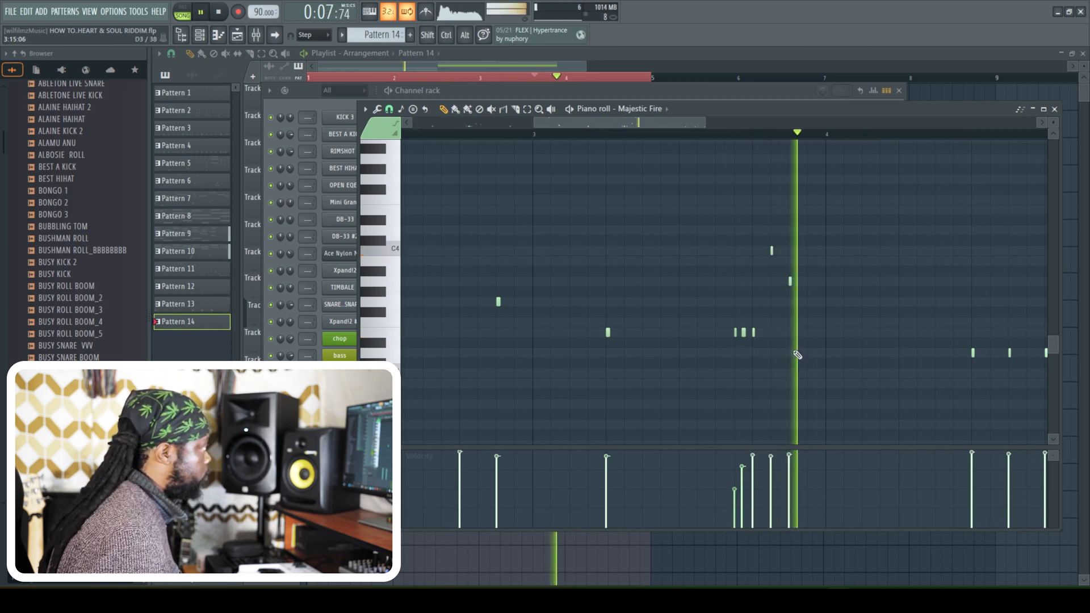
{"action": "left_click_drag", "start_coordinate": [693, 124], "coordinate": [736, 133]}
{"action": "left_click", "coordinate": [516, 134]}
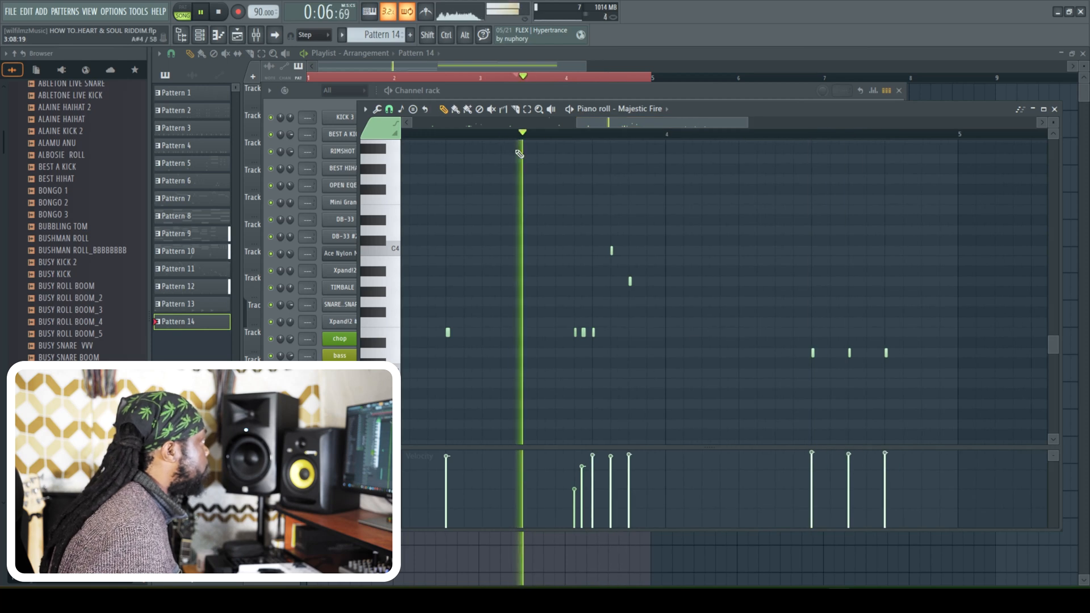
{"action": "left_click", "coordinate": [739, 345]}
{"action": "key", "text": "space"}
{"action": "right_click", "coordinate": [739, 346]}
{"action": "key", "text": "space"}
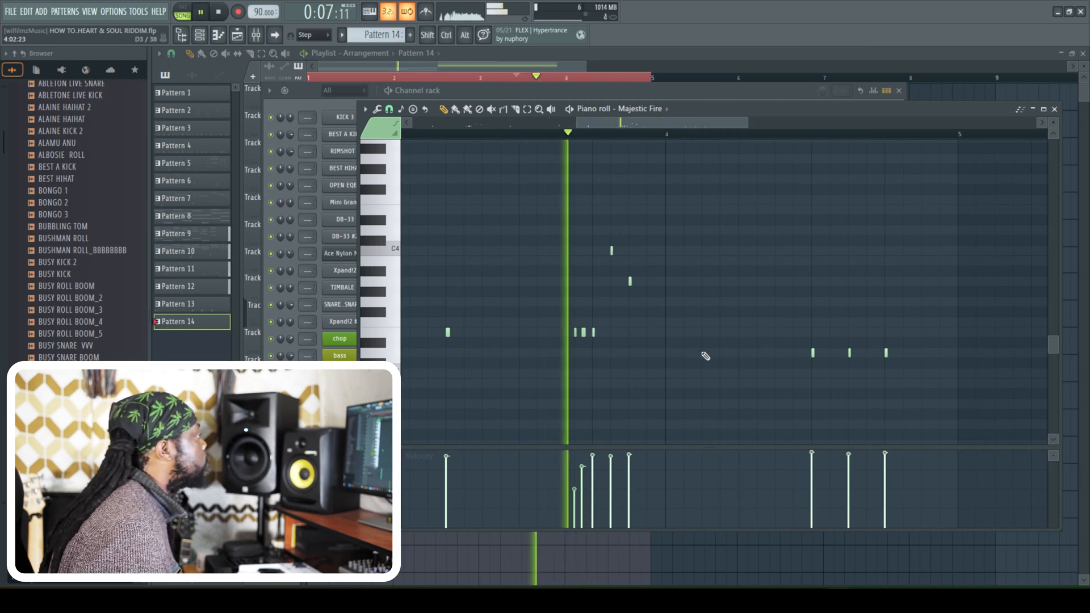
- Place an E3 hit on step 4 of bar 4, deleting the misplaced hit just before it
{"action": "left_click", "coordinate": [714, 334]}
{"action": "key", "text": "space"}
{"action": "key", "text": "space"}
{"action": "left_click", "coordinate": [721, 334]}
{"action": "right_click", "coordinate": [713, 334]}
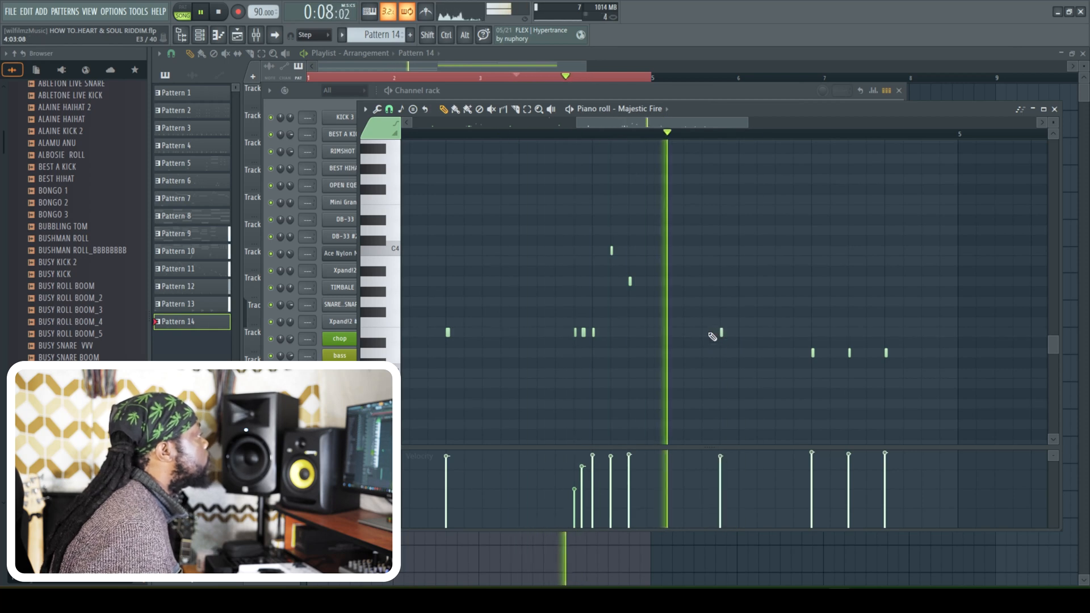
- Place a second E3 hit on beat 2 of bar 4 and audition the fill
{"action": "key", "text": "space"}
{"action": "key", "text": "space"}
{"action": "left_click", "coordinate": [741, 333]}
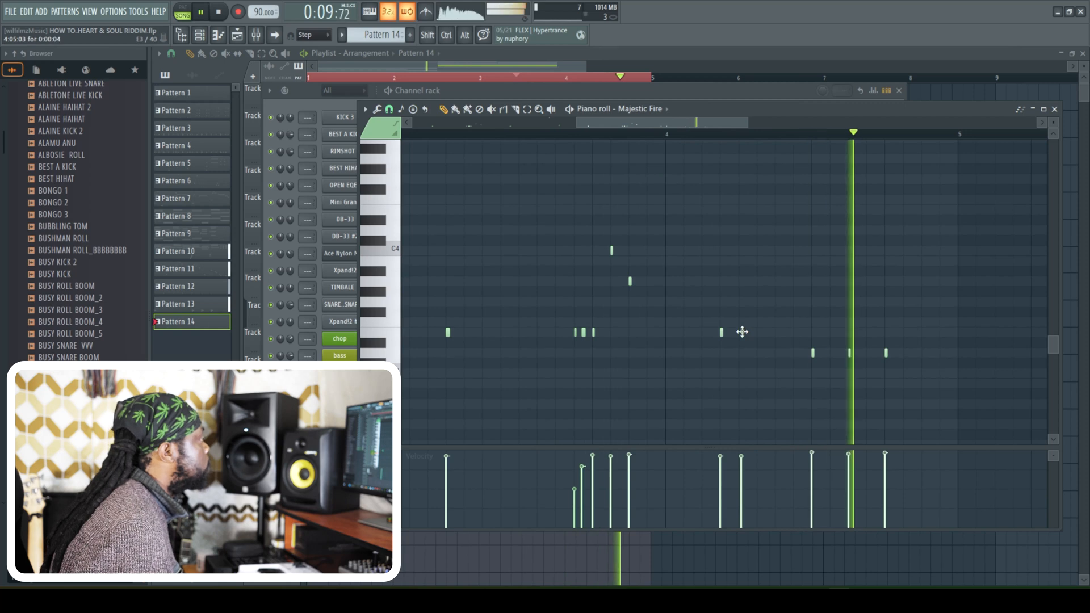
{"action": "left_click_drag", "start_coordinate": [743, 332], "coordinate": [741, 332]}
{"action": "key", "text": "space"}
{"action": "key", "text": "space"}
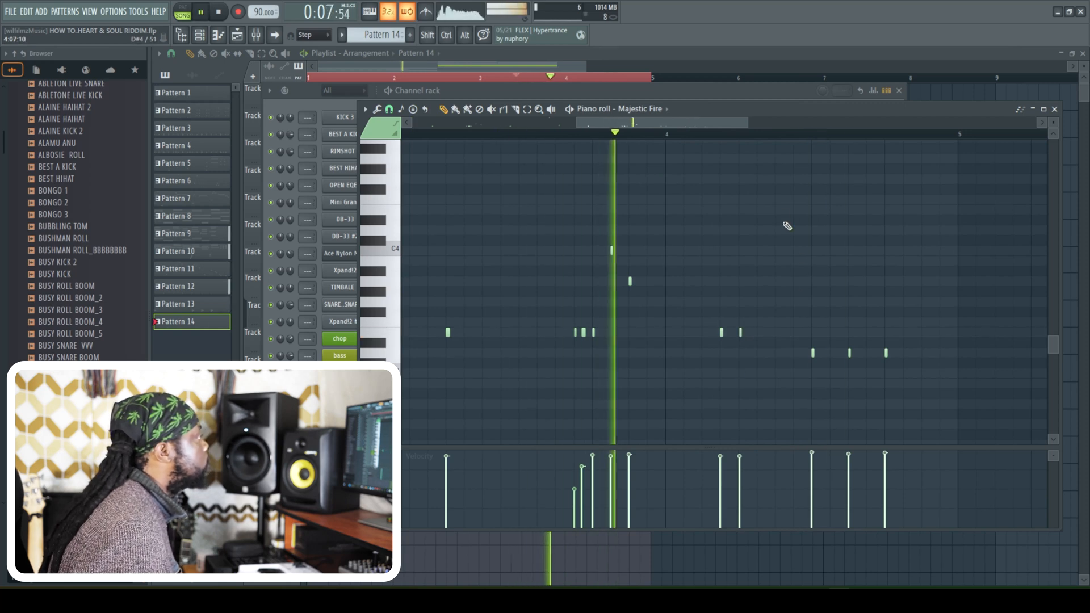
- Place an F5 hit on step 7 of bar 4, raise its velocity slightly and play the fill back
{"action": "scroll", "coordinate": [785, 239], "scroll_direction": "up", "scroll_amount": 3}
{"action": "left_click", "coordinate": [779, 210]}
{"action": "key", "text": "space"}
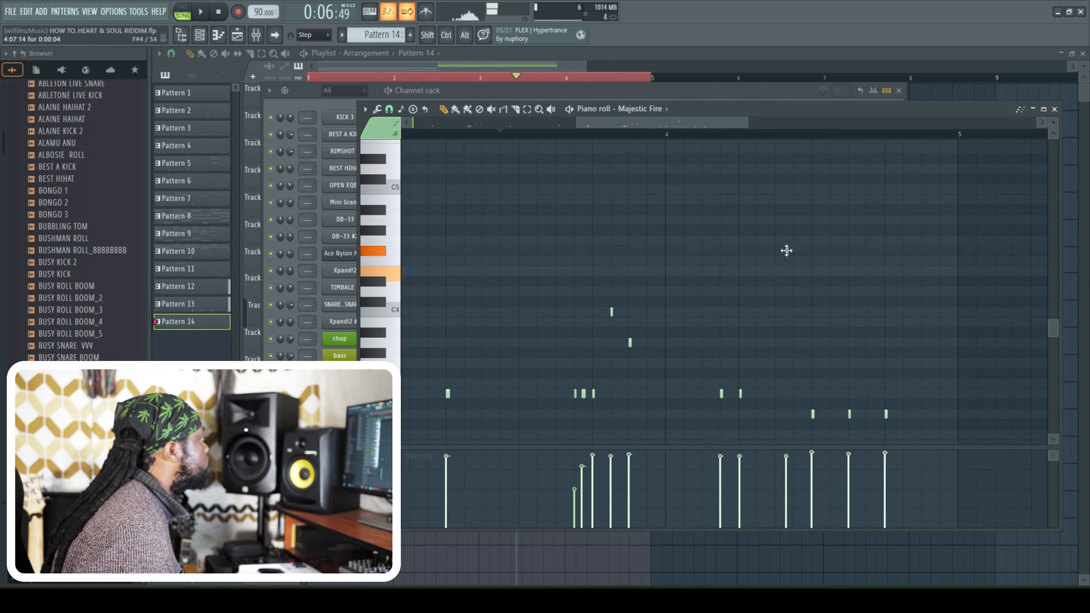
{"action": "left_click_drag", "start_coordinate": [771, 138], "coordinate": [775, 161]}
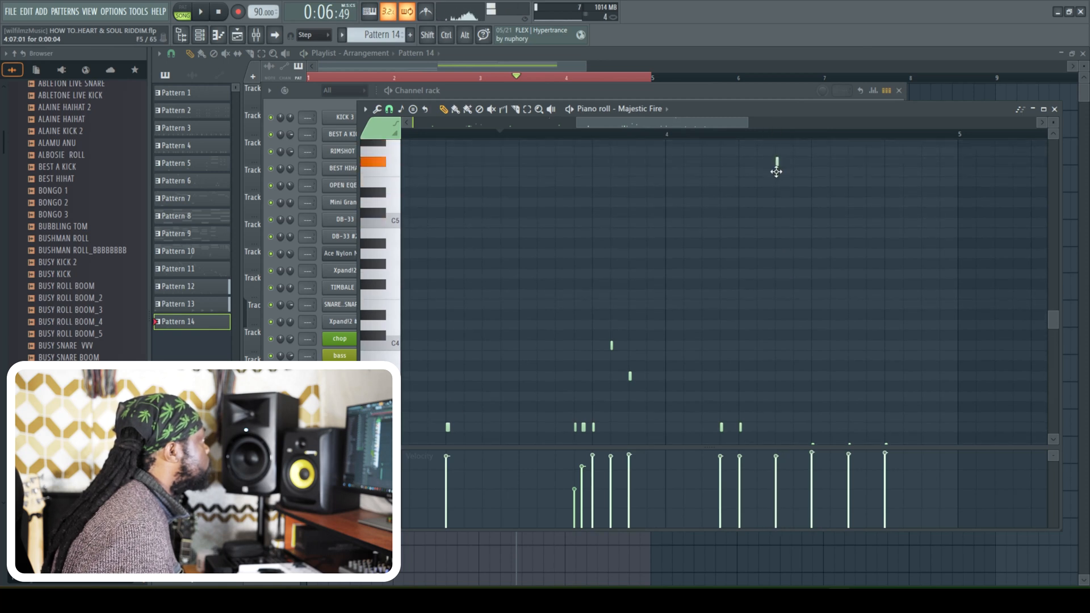
{"action": "key", "text": "space"}
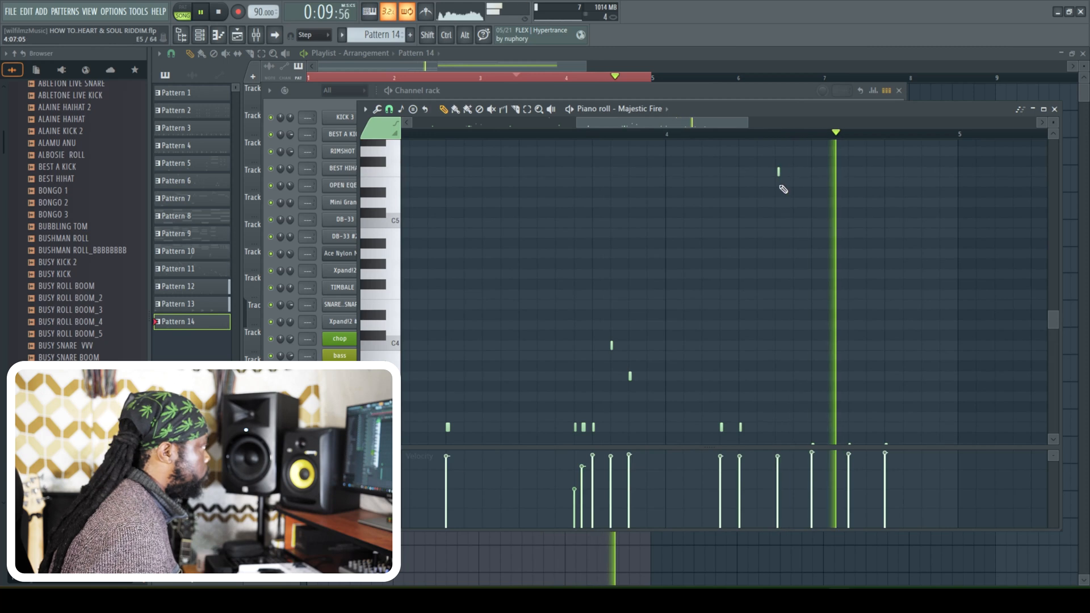
{"action": "left_click_drag", "start_coordinate": [786, 460], "coordinate": [785, 440]}
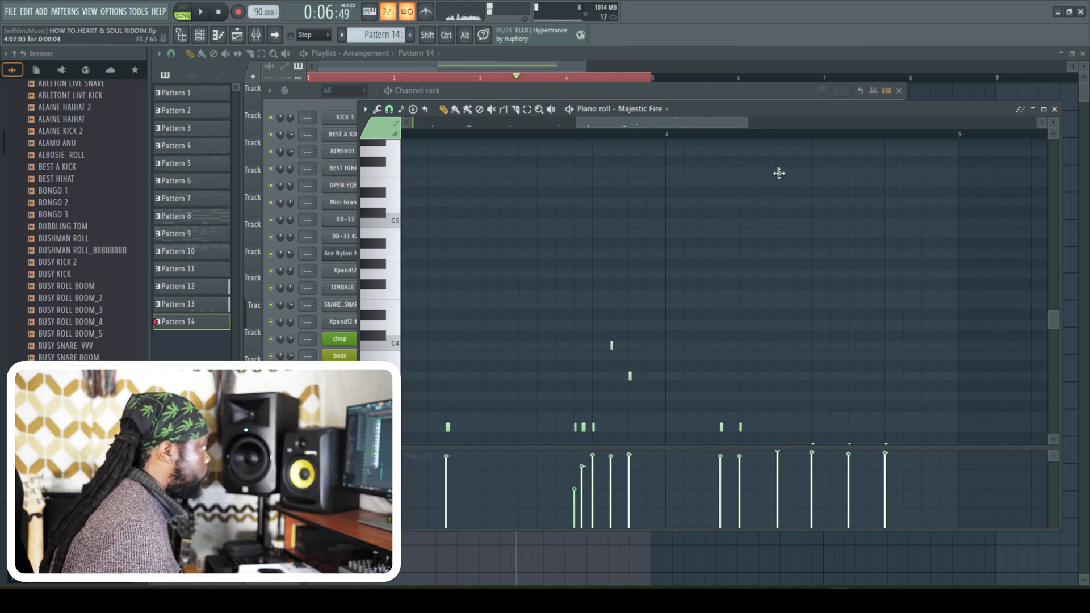
{"action": "key", "text": "space"}
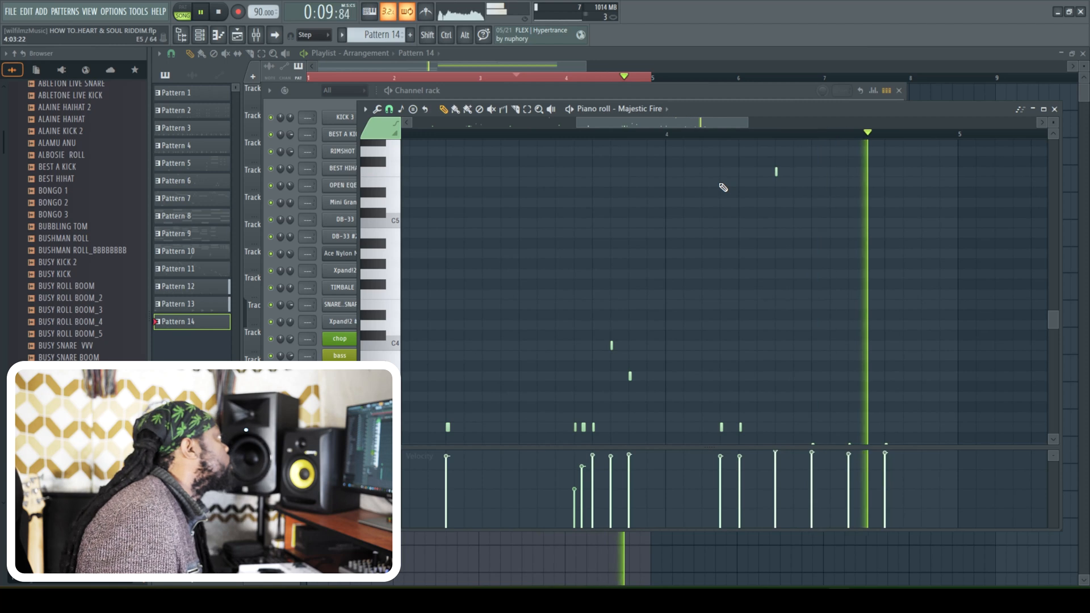
- Close the Majestic Fire piano roll and the channel rack to reveal the playlist arrangement
{"action": "left_click", "coordinate": [1053, 109]}
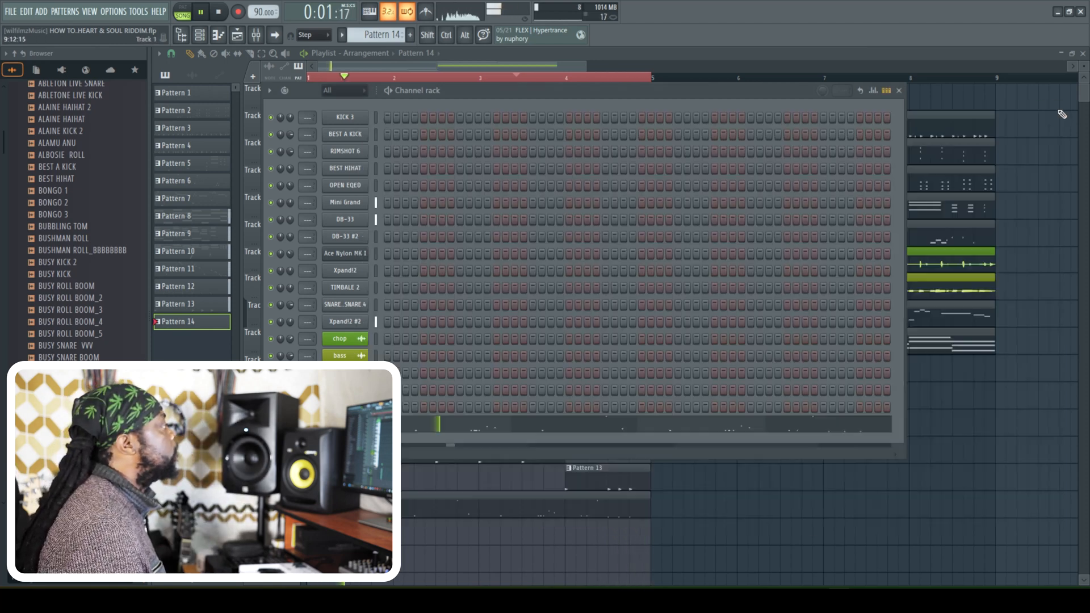
{"action": "left_click", "coordinate": [207, 35]}
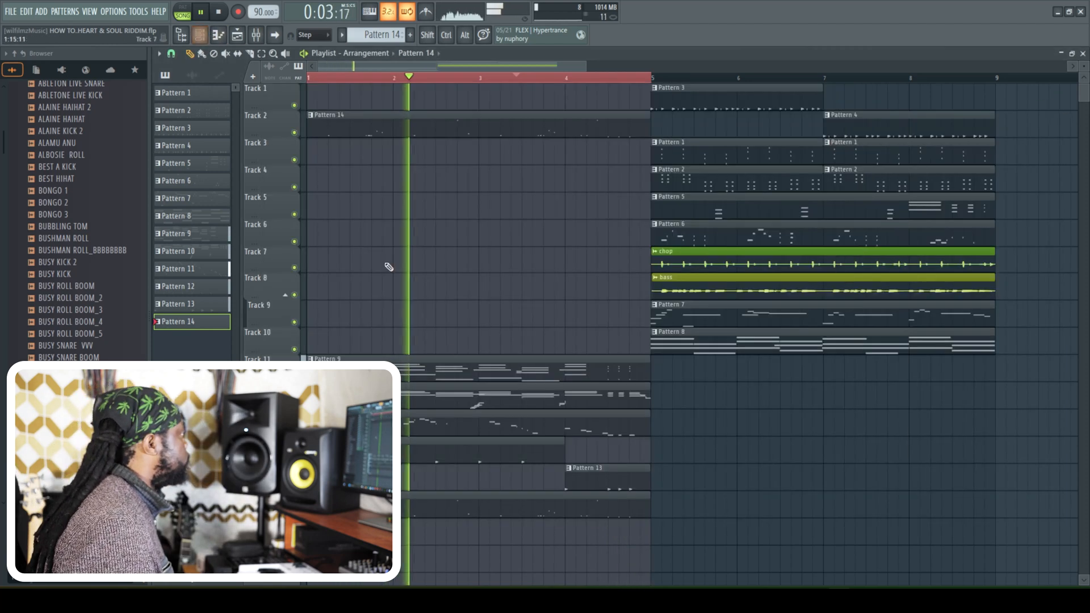
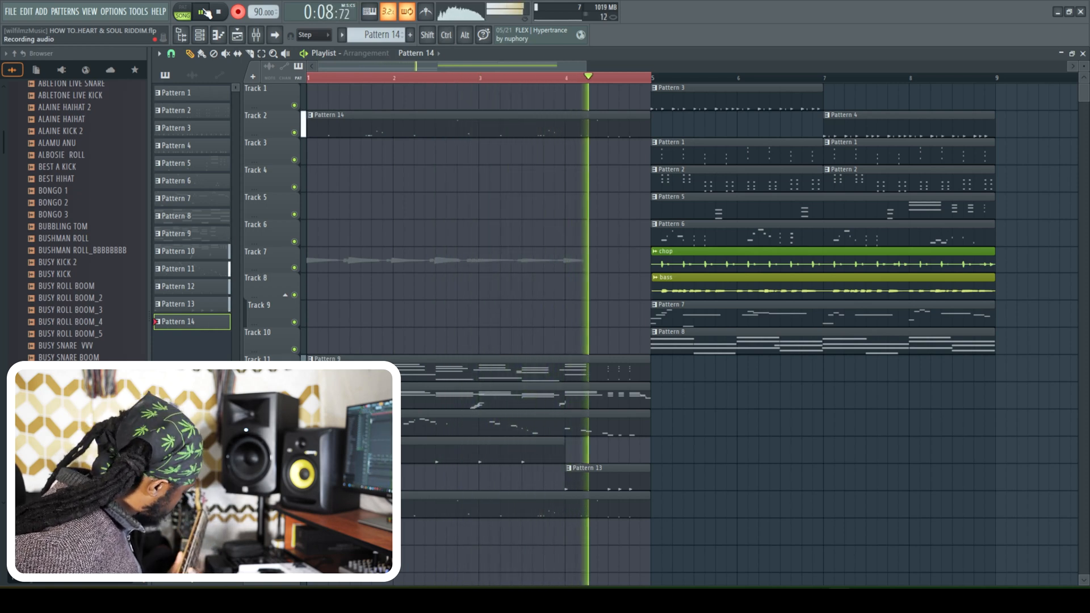
- End the audio recording, undo the extra loop take and move the recorded four-bar clip from Track 7 to Track 17
{"action": "left_click", "coordinate": [204, 12]}
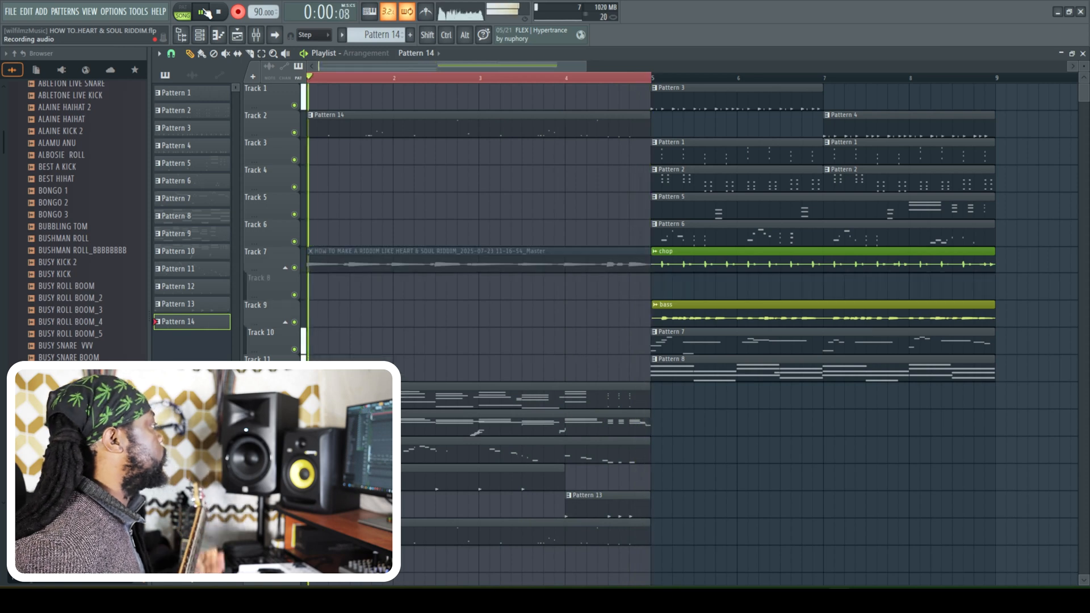
{"action": "key", "text": "ctrl+z"}
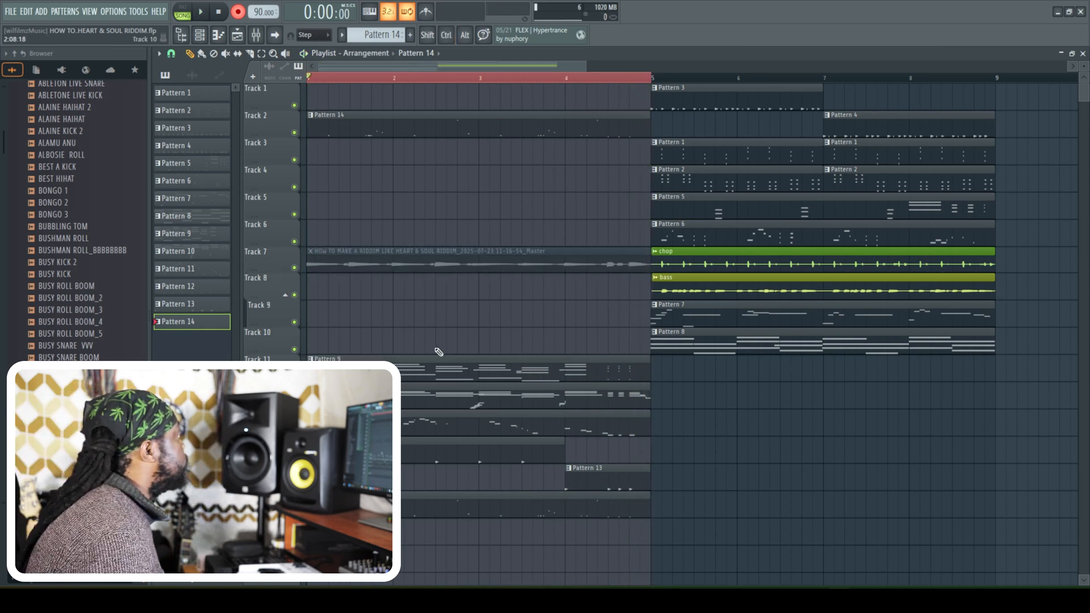
{"action": "left_click", "coordinate": [431, 256]}
{"action": "left_click", "coordinate": [320, 532]}
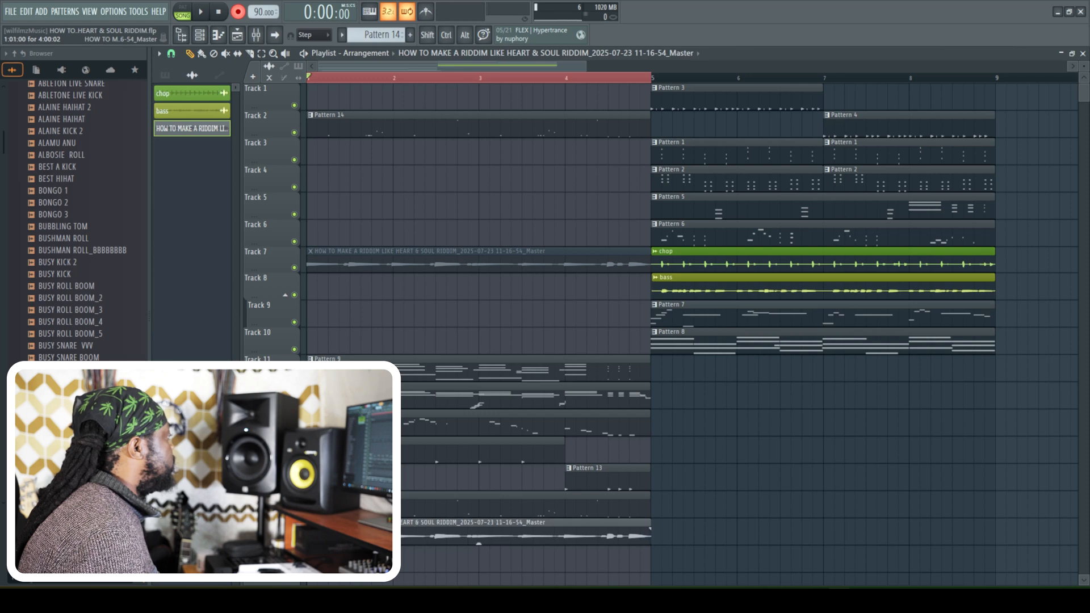
{"action": "right_click", "coordinate": [442, 259]}
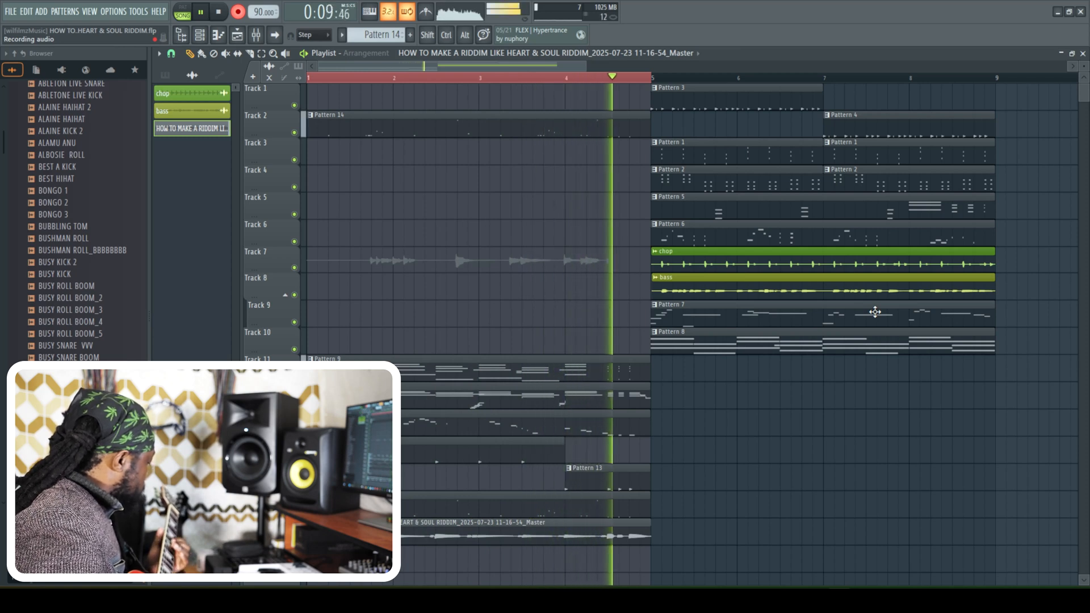
- Stop recording the guitar take and move its four-bar clip from Track 7 to Track 18
{"action": "key", "text": "space"}
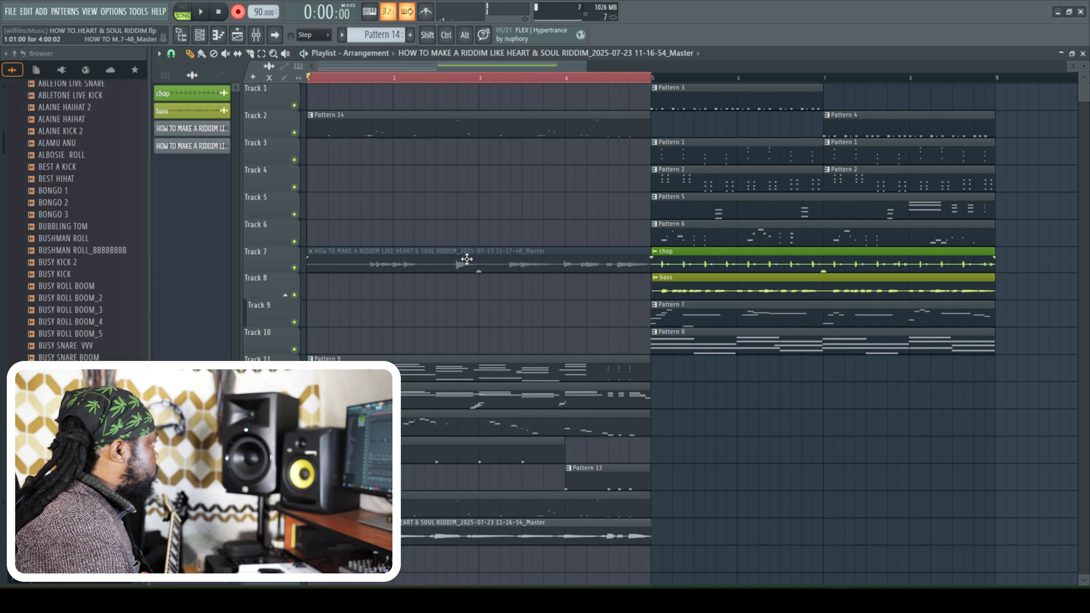
{"action": "scroll", "coordinate": [634, 246], "scroll_direction": "down", "scroll_amount": 6}
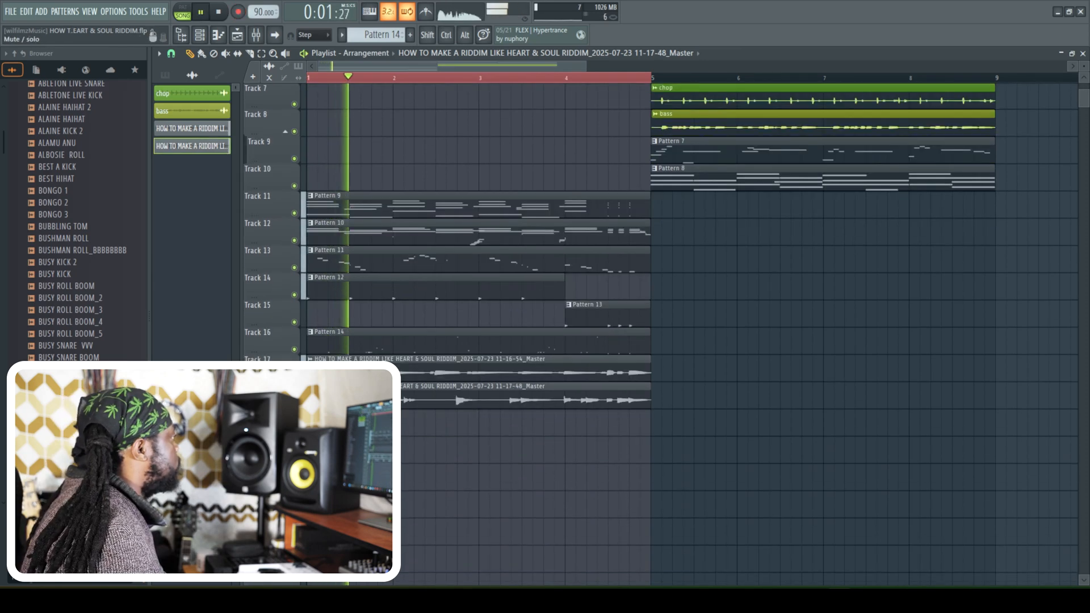
- Change the playlist snap setting and nudge the recorded clips on Tracks 17 and 18 slightly later
{"action": "scroll", "coordinate": [599, 71], "scroll_direction": "up", "scroll_amount": 3}
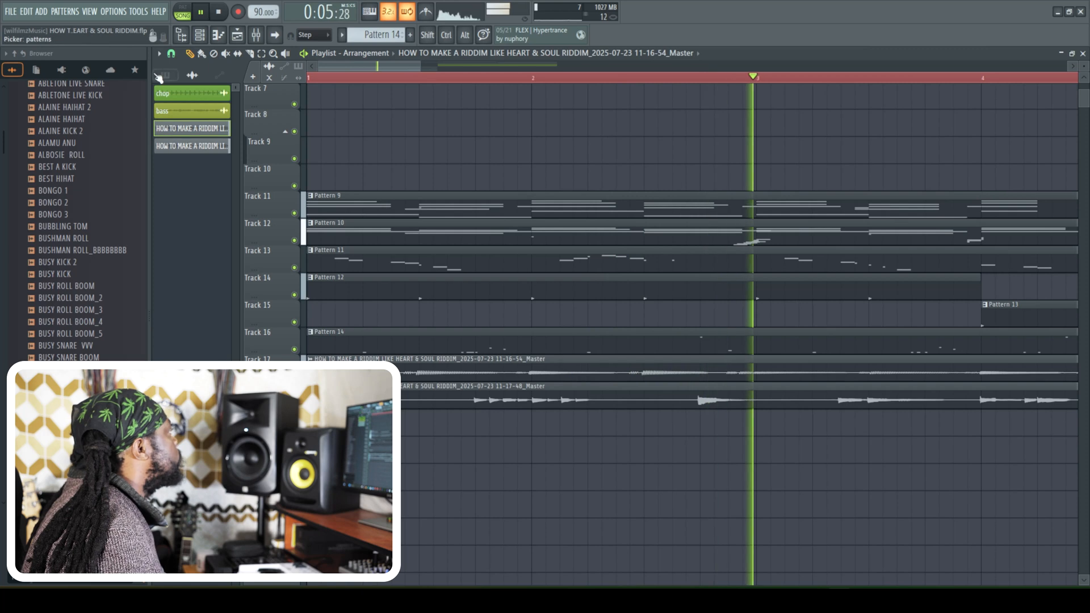
{"action": "left_click", "coordinate": [171, 53]}
{"action": "left_click", "coordinate": [186, 106]}
{"action": "key", "text": "space"}
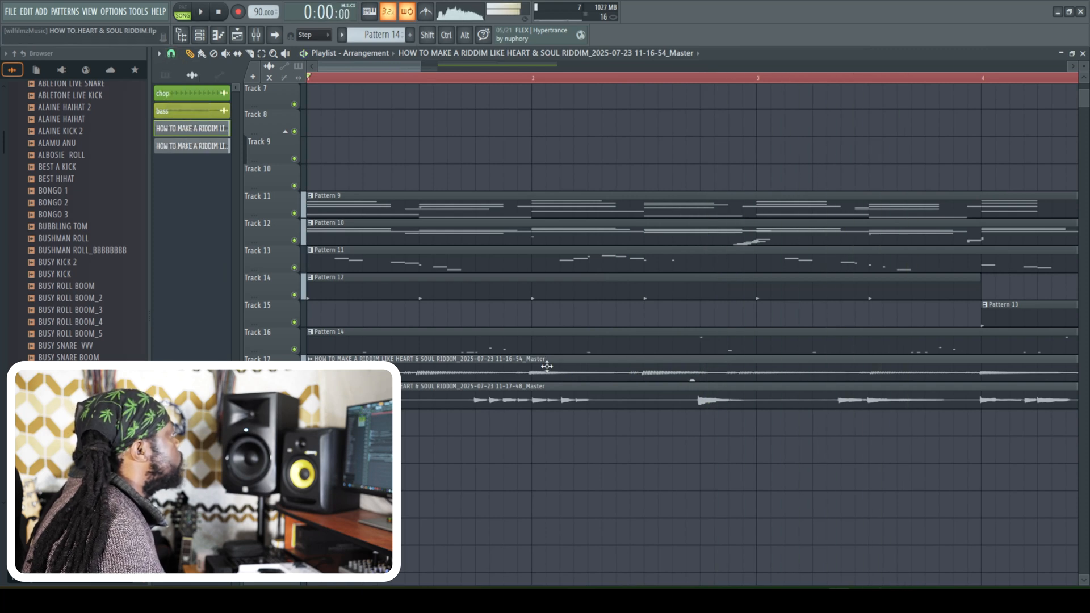
{"action": "key", "text": "space"}
{"action": "left_click_drag", "start_coordinate": [693, 406], "coordinate": [695, 406]}
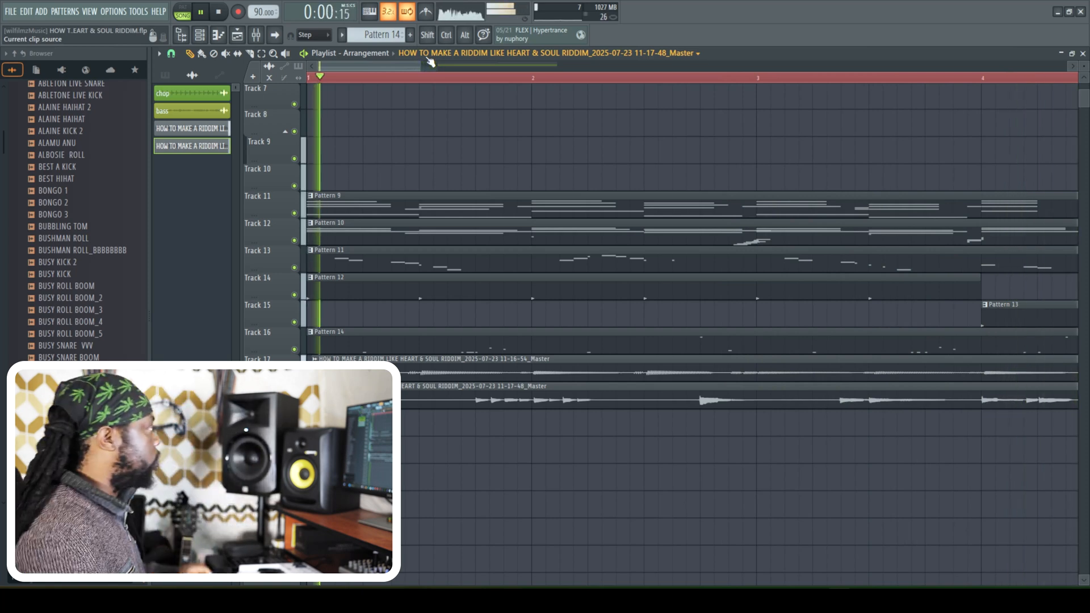
- Play the four-bar intro and check Pattern 12's steps in the channel rack
{"action": "left_click_drag", "start_coordinate": [423, 64], "coordinate": [829, 113]}
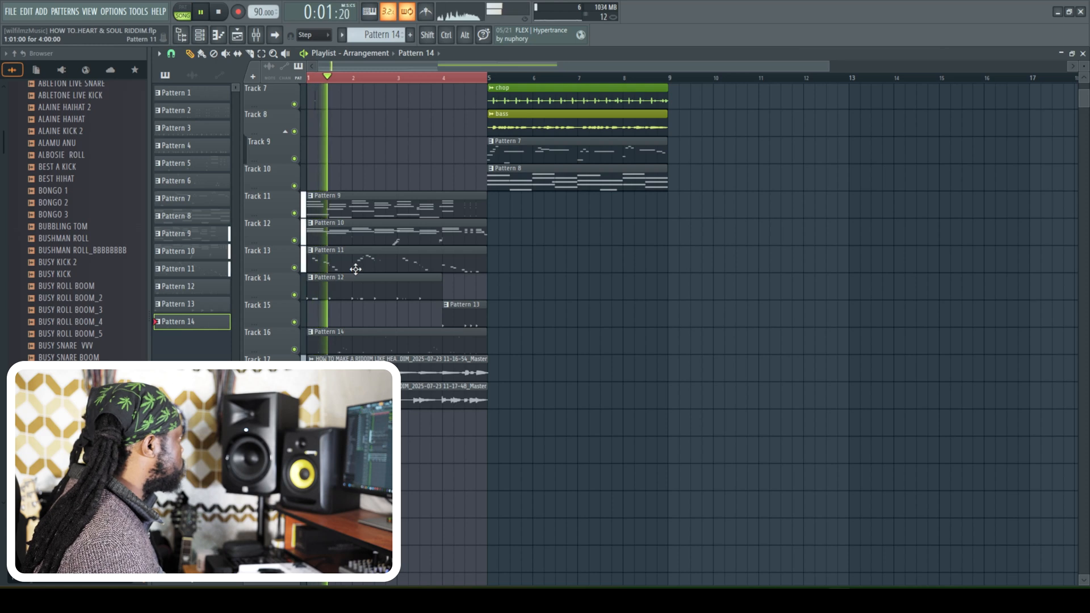
{"action": "left_click", "coordinate": [341, 290]}
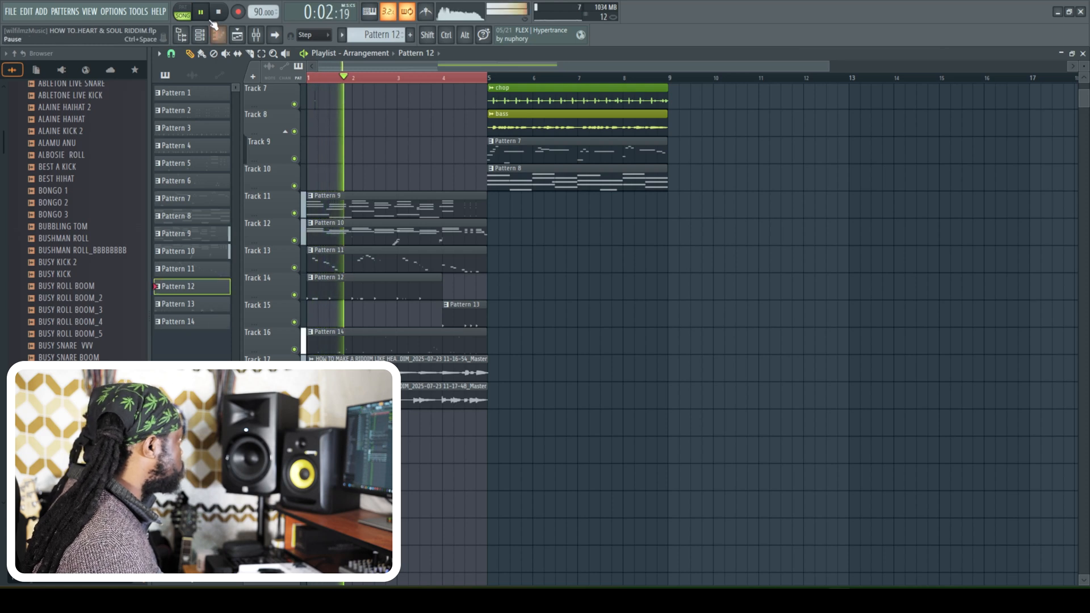
{"action": "left_click", "coordinate": [200, 36]}
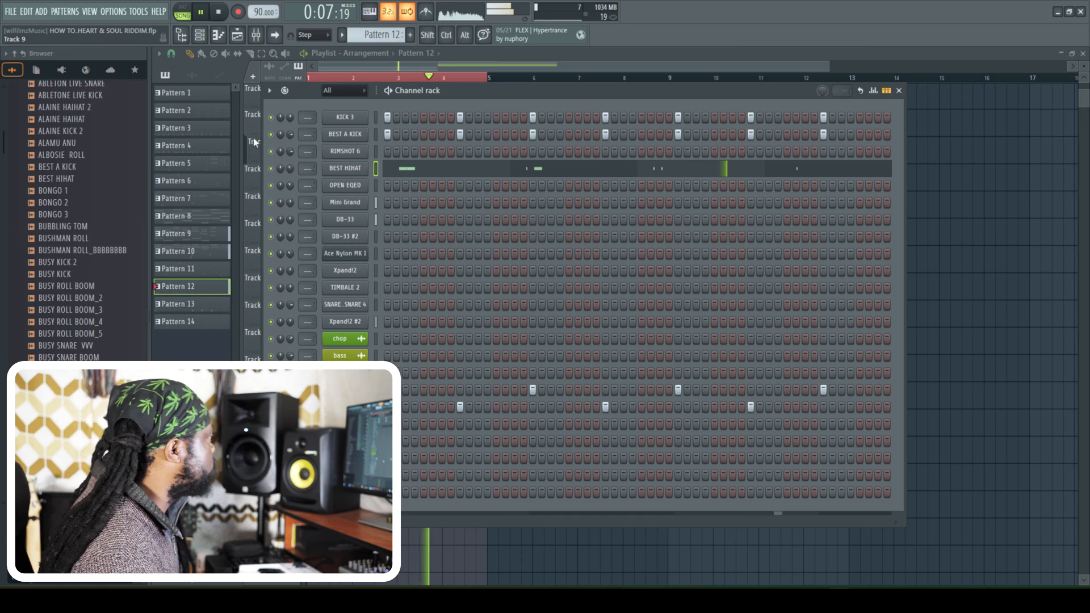
{"action": "left_click", "coordinate": [200, 37]}
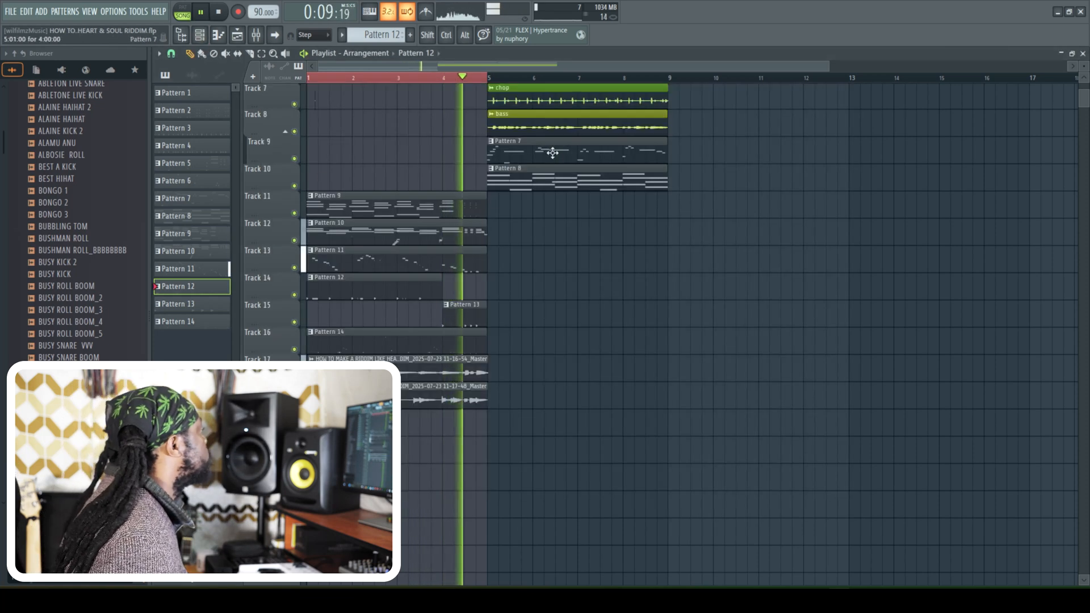
{"action": "key", "text": "space"}
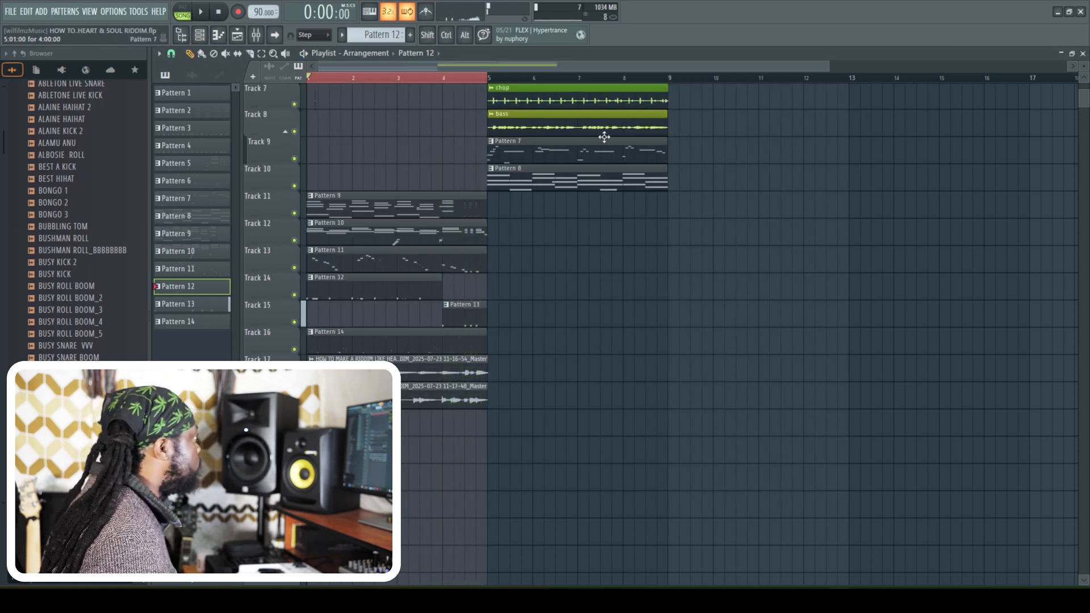
- Clear the four-bar loop selection and play from bar 4 to audition the transition into the main section
{"action": "scroll", "coordinate": [484, 170], "scroll_direction": "up", "scroll_amount": 5}
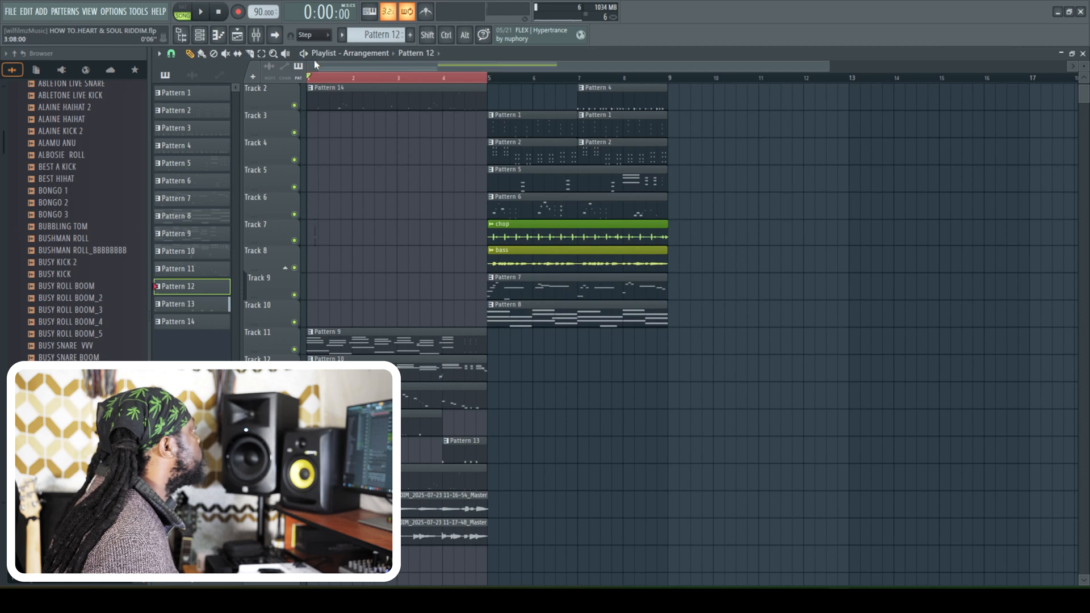
{"action": "key", "text": "space"}
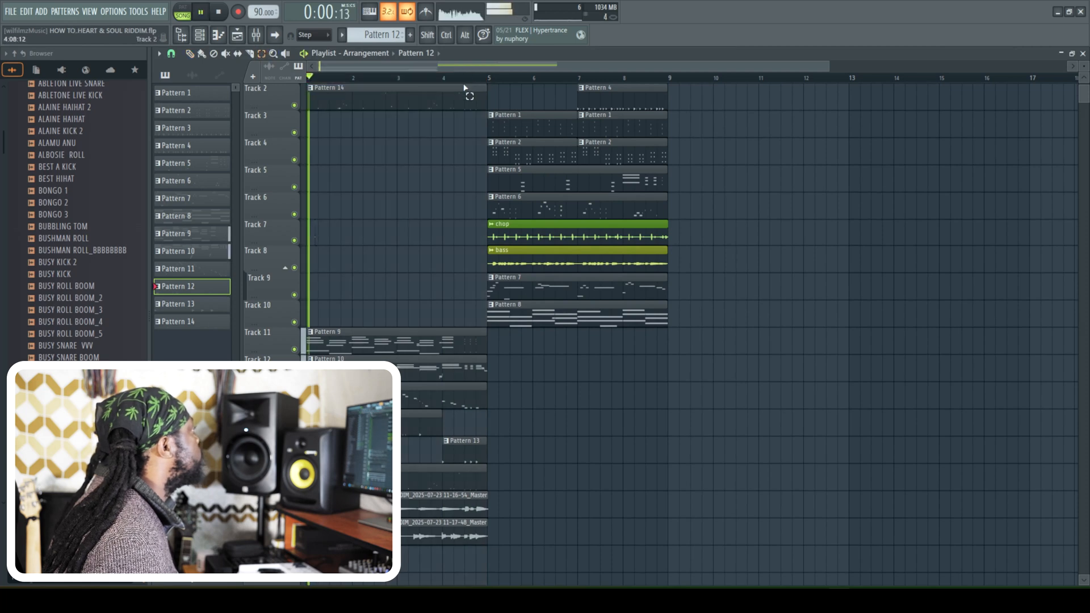
{"action": "left_click", "coordinate": [454, 77]}
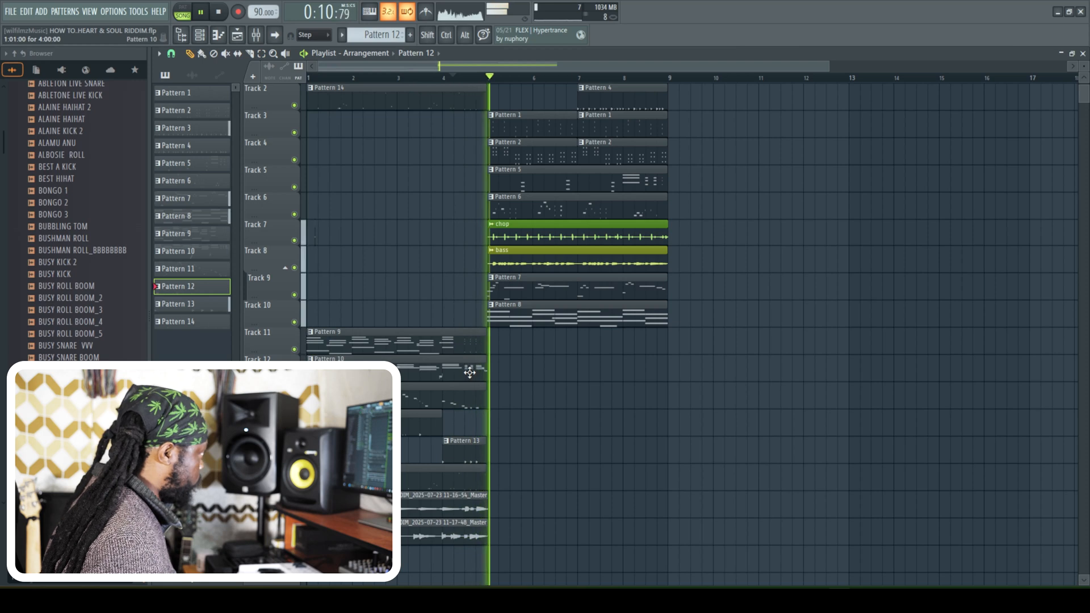
{"action": "scroll", "coordinate": [661, 207], "scroll_direction": "up", "scroll_amount": 1}
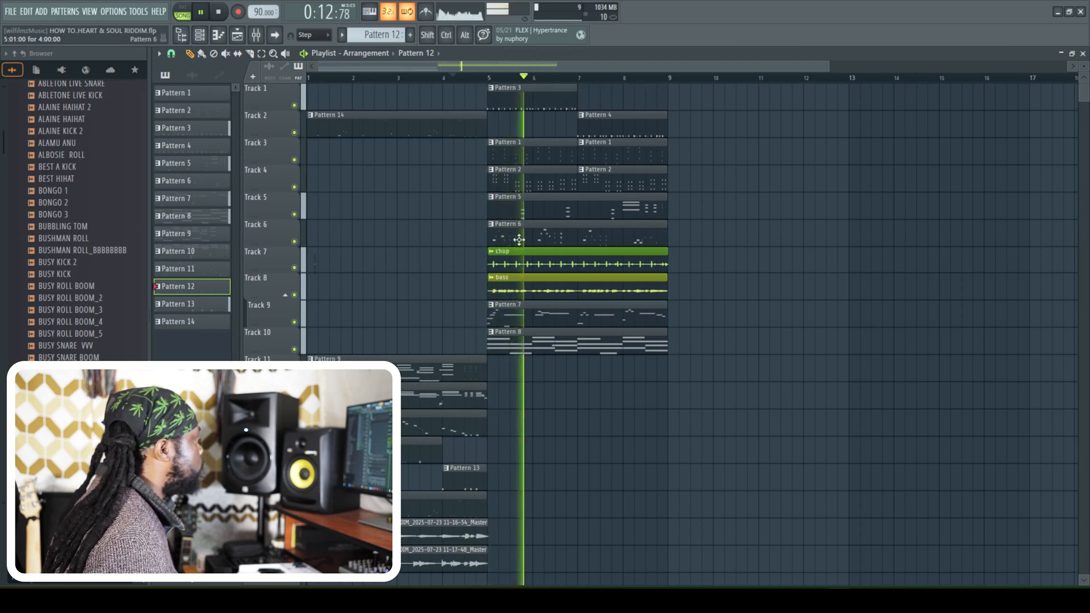
- Select all the clips in bars 5 to 8 on Tracks 1 to 10
{"action": "scroll", "coordinate": [315, 261], "scroll_direction": "down", "scroll_amount": 3}
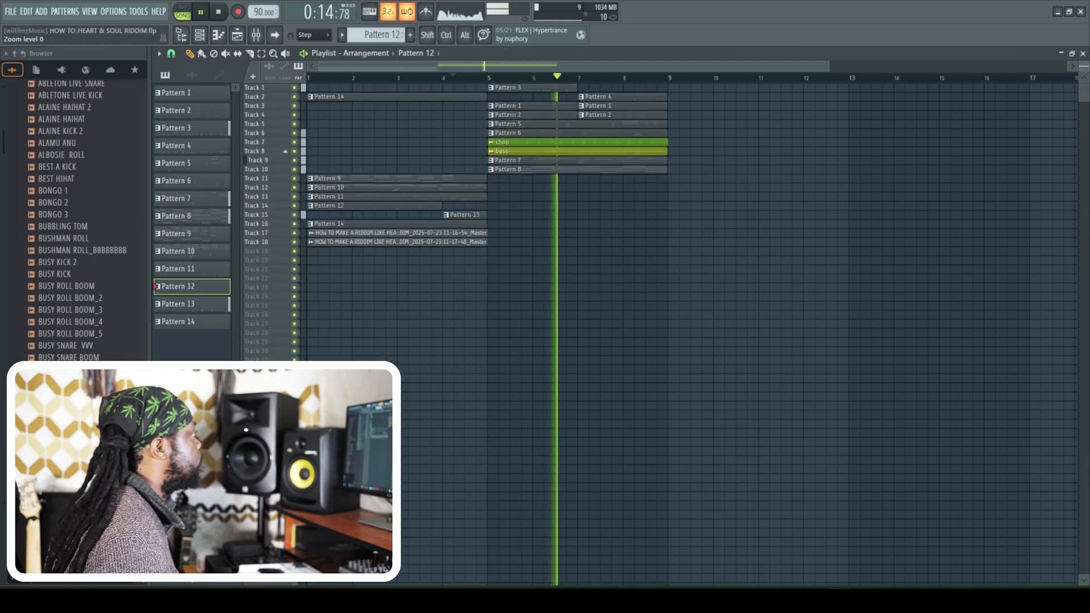
{"action": "left_click", "coordinate": [262, 54]}
{"action": "left_click_drag", "start_coordinate": [752, 202], "coordinate": [527, 86]}
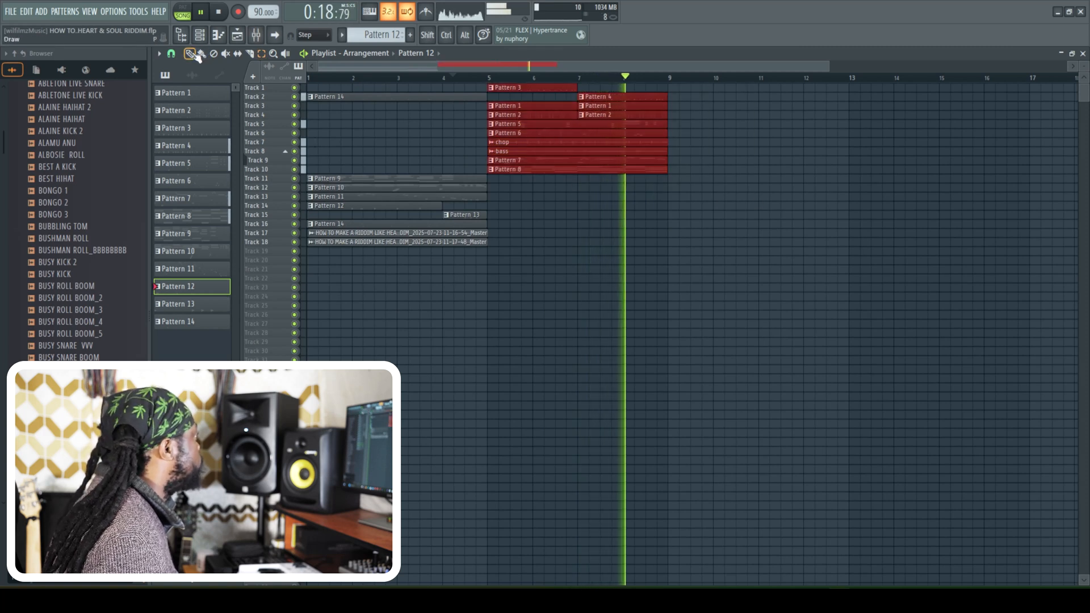
- Try to duplicate the selected clips just past bar 9, and undo the misaligned copy
{"action": "left_click_drag", "start_coordinate": [512, 134], "coordinate": [705, 137]}
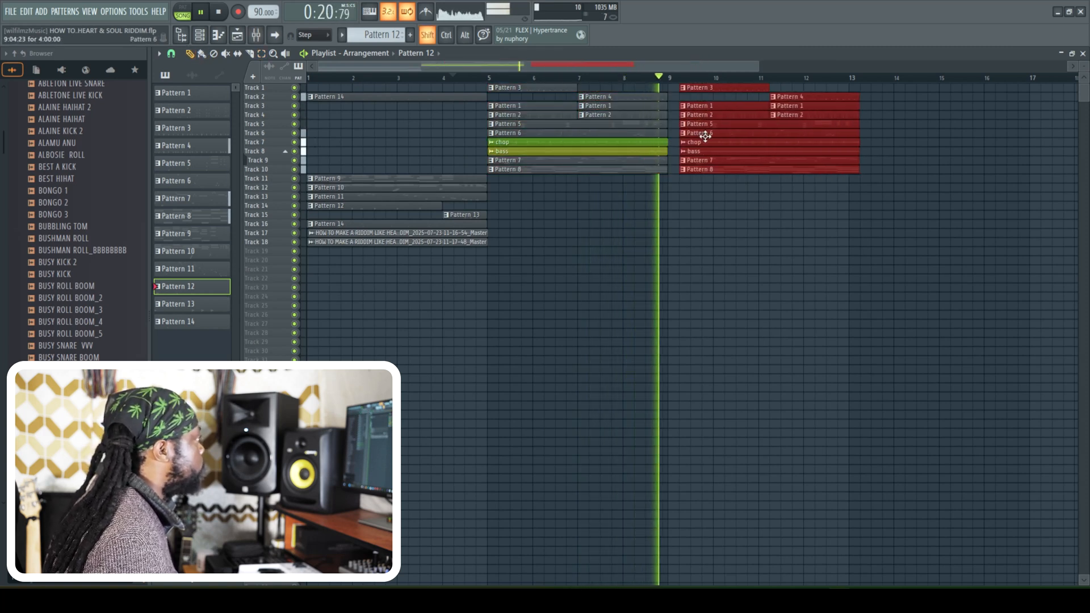
{"action": "right_click", "coordinate": [712, 135], "text": "shift"}
{"action": "key", "text": "space"}
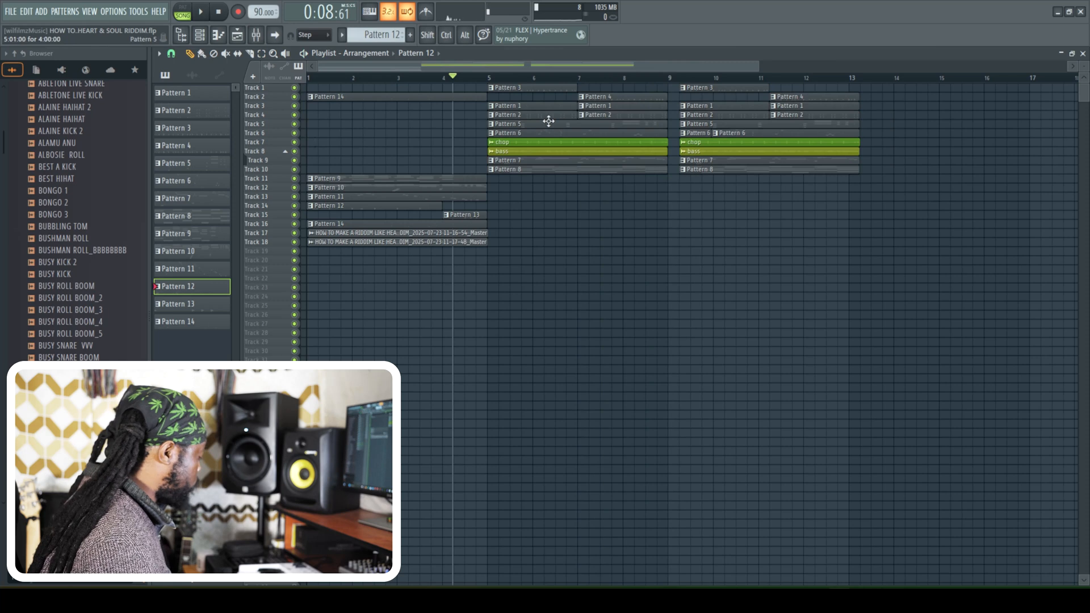
{"action": "key", "text": "ctrl+z"}
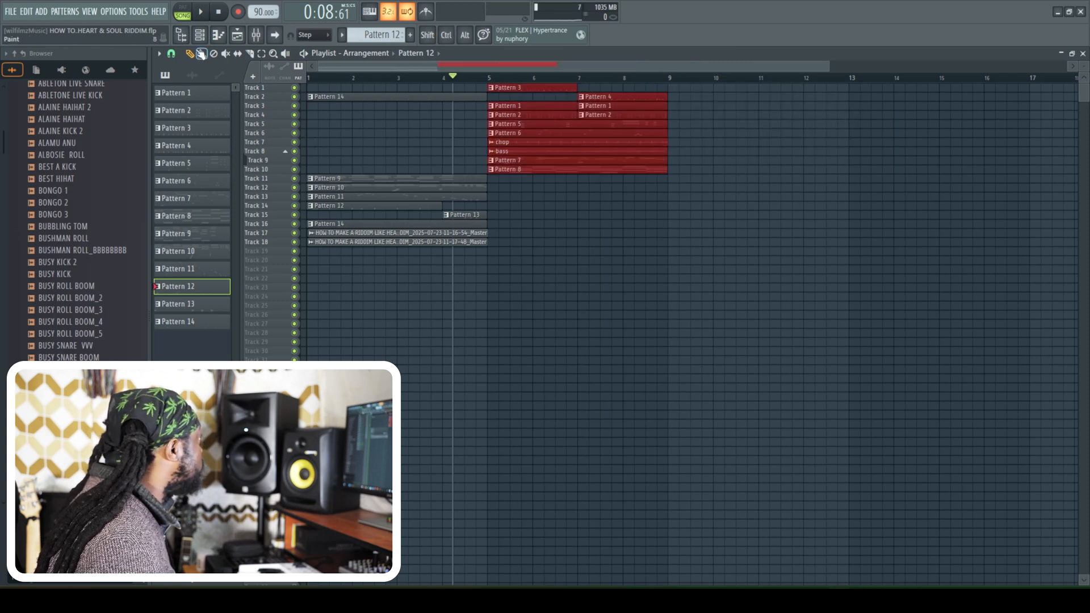
- Change the playlist snap setting and duplicate the selected main section so that the copy starts exactly at bar 9
{"action": "left_click", "coordinate": [170, 55]}
{"action": "left_click", "coordinate": [182, 84]}
{"action": "left_click_drag", "start_coordinate": [513, 112], "coordinate": [733, 122], "text": "shift"}
{"action": "left_click_drag", "start_coordinate": [733, 122], "coordinate": [691, 122], "text": "shift"}
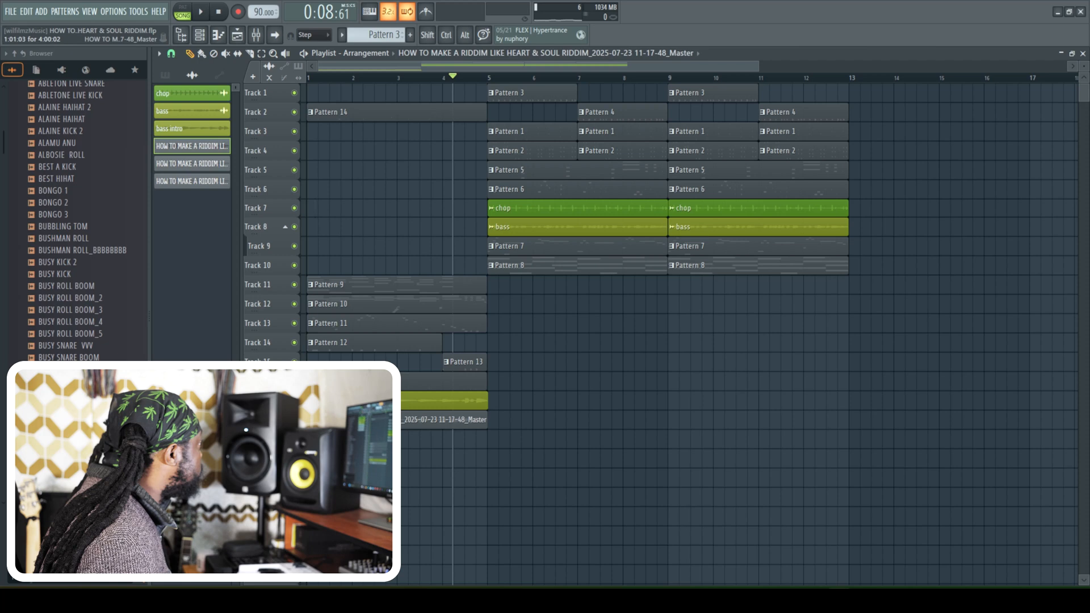
- Rename the 11-17-48 recording in the audio clip list as "guitar intro" and color it blue
{"action": "right_click", "coordinate": [171, 147]}
{"action": "left_click", "coordinate": [211, 191]}
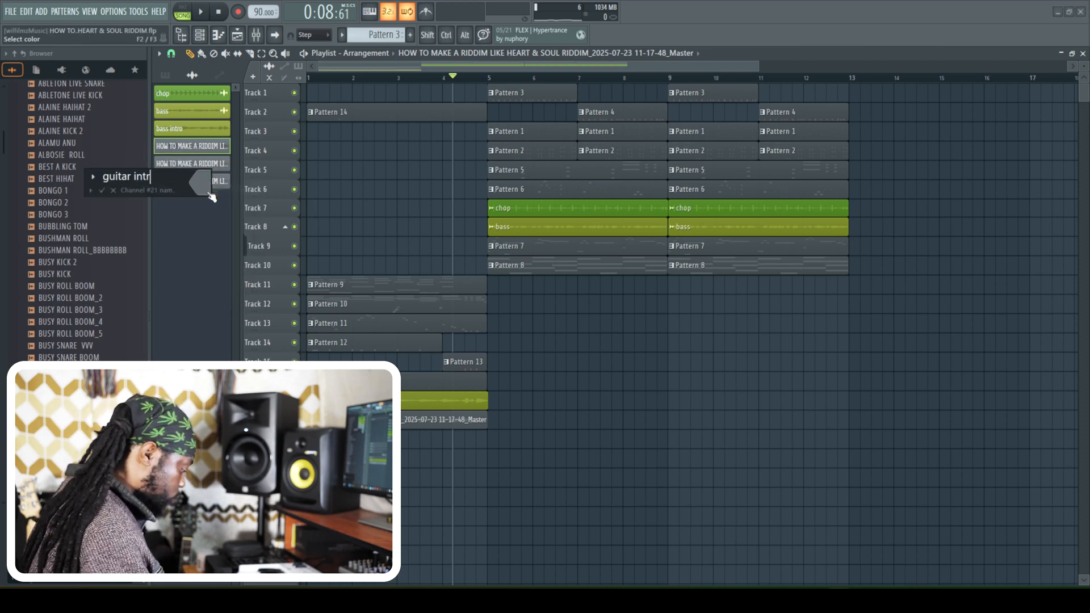
{"action": "type", "text": "guitar intro"}
{"action": "left_click", "coordinate": [211, 197]}
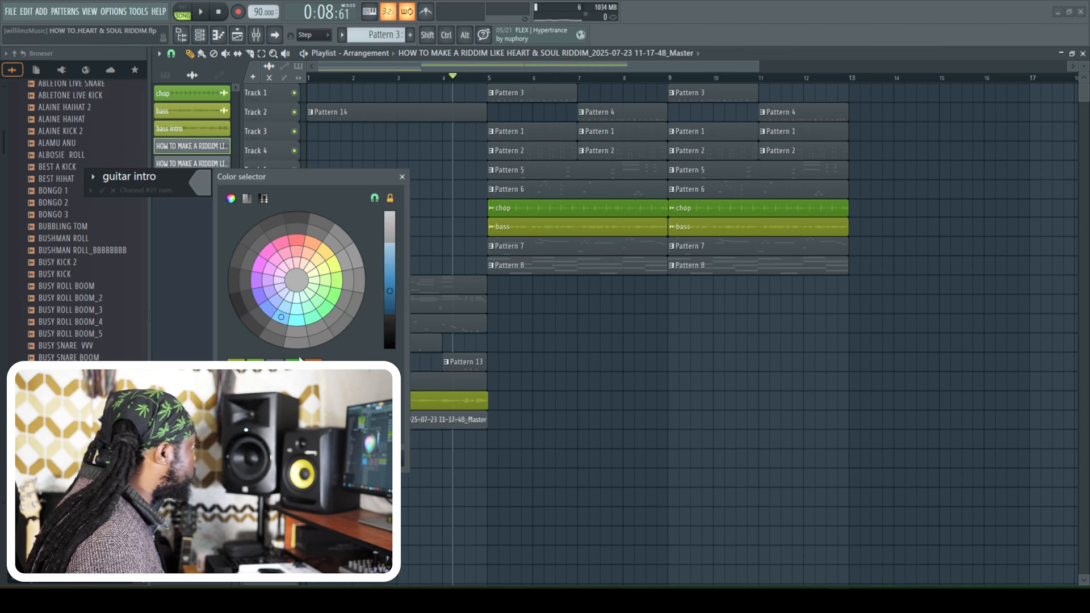
{"action": "left_click", "coordinate": [387, 459]}
{"action": "key", "text": "Return"}
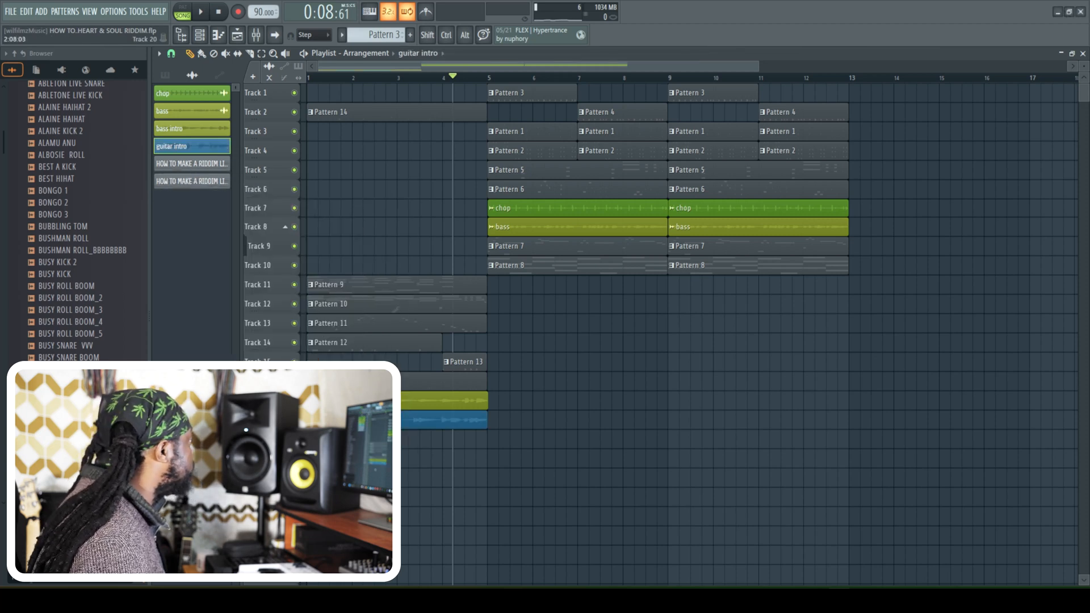
- Delete the two unused recordings, 11-19-19 and 11-19-22, from the audio clip list
{"action": "right_click", "coordinate": [213, 165]}
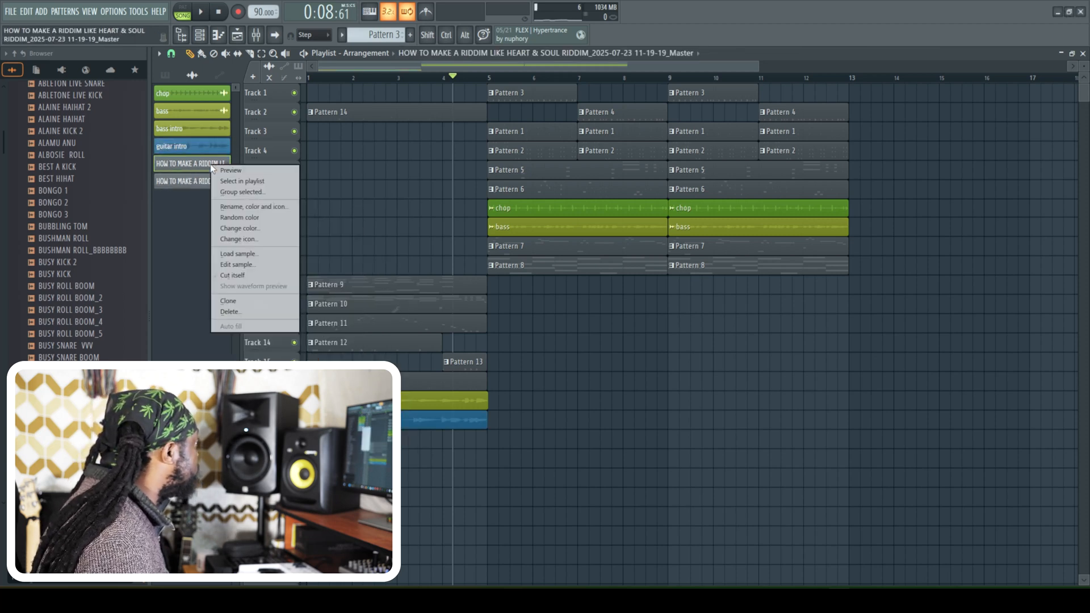
{"action": "left_click", "coordinate": [231, 311]}
{"action": "left_click", "coordinate": [583, 335]}
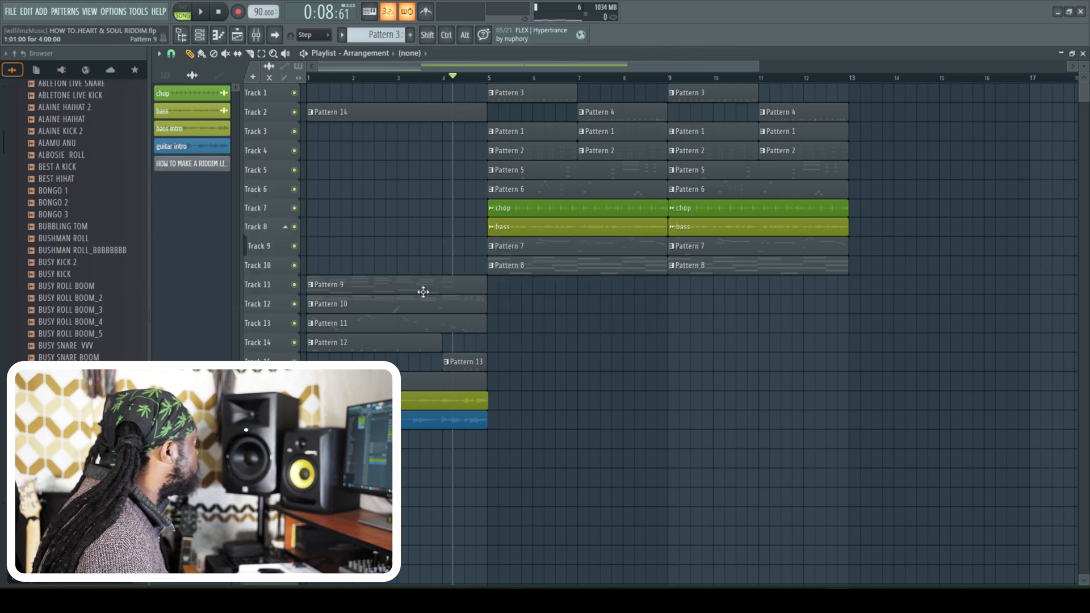
{"action": "right_click", "coordinate": [205, 169]}
{"action": "left_click", "coordinate": [236, 319]}
{"action": "left_click", "coordinate": [580, 335]}
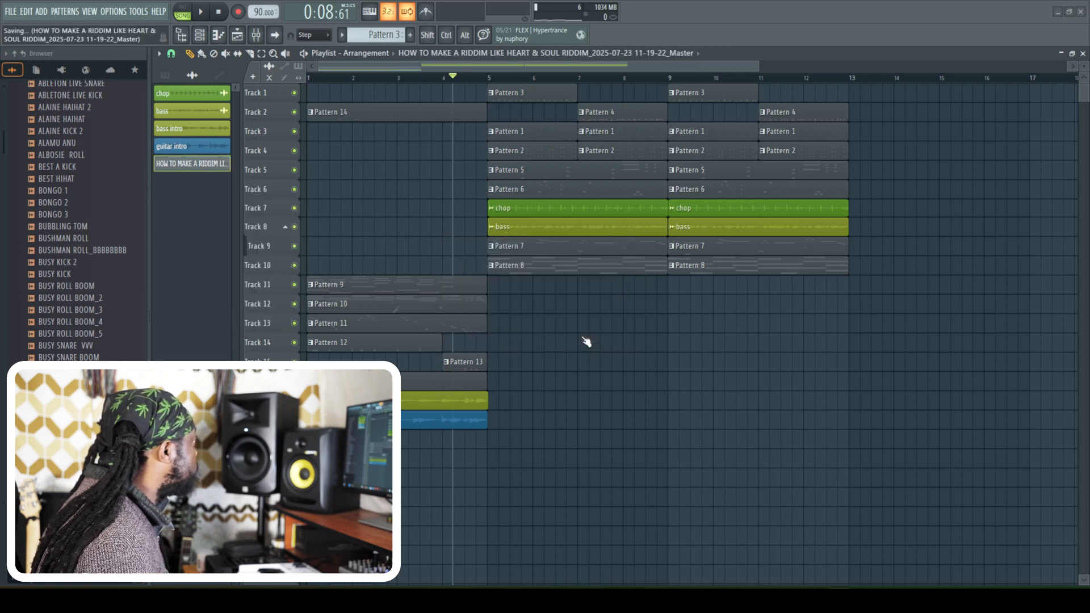
- Shift the whole arrangement one bar later to start at bar 2, and place Pattern 15 in bar 1 on Track 19
{"action": "key", "text": "ctrl+a"}
{"action": "left_click_drag", "start_coordinate": [328, 106], "coordinate": [373, 108]}
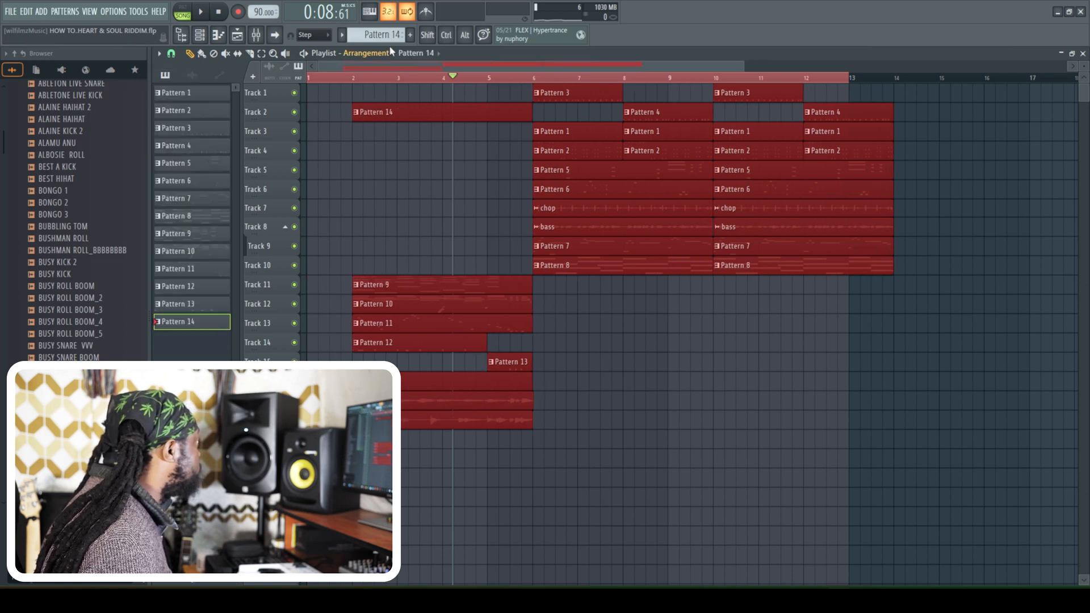
{"action": "left_click", "coordinate": [326, 439]}
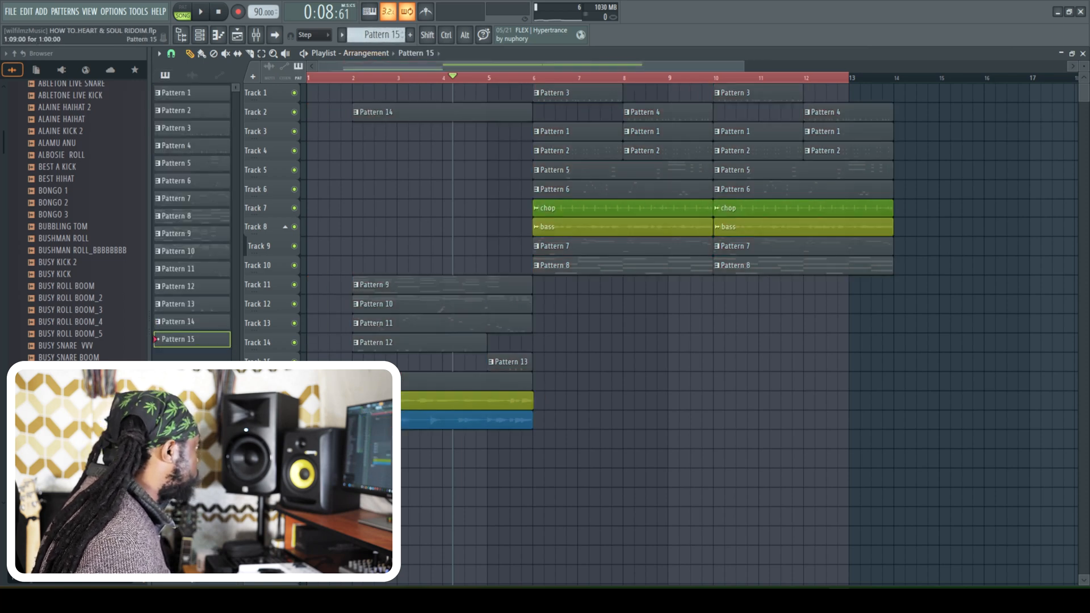
- Open Pattern 15's Majestic Fire drum fill in the piano roll and play bar 1 back
{"action": "left_click", "coordinate": [207, 35]}
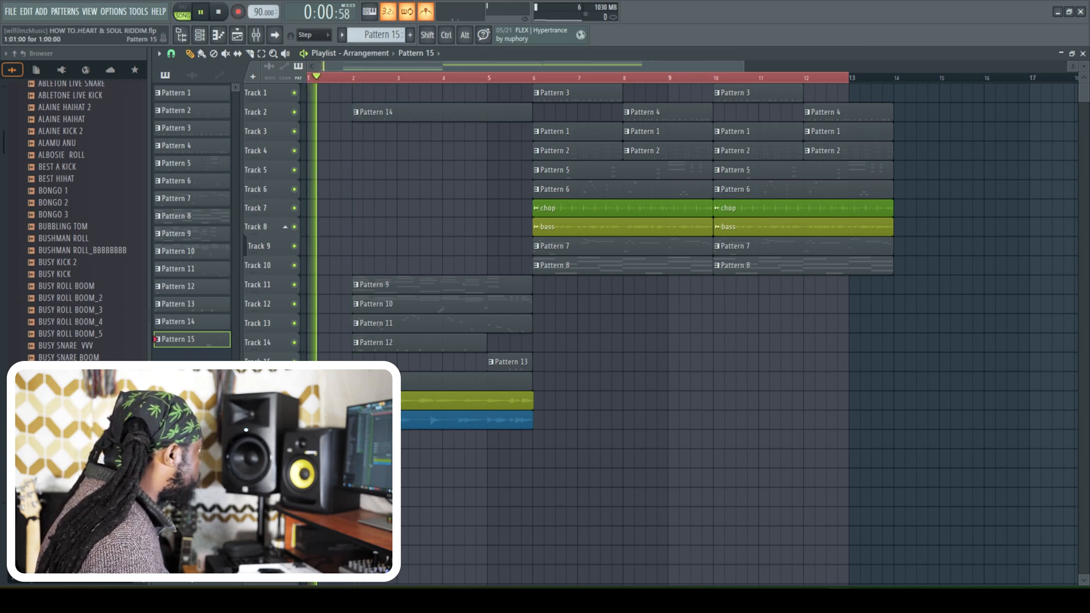
{"action": "key", "text": "F7"}
{"action": "right_click", "coordinate": [613, 428]}
{"action": "key", "text": "space"}
{"action": "key", "text": "space"}
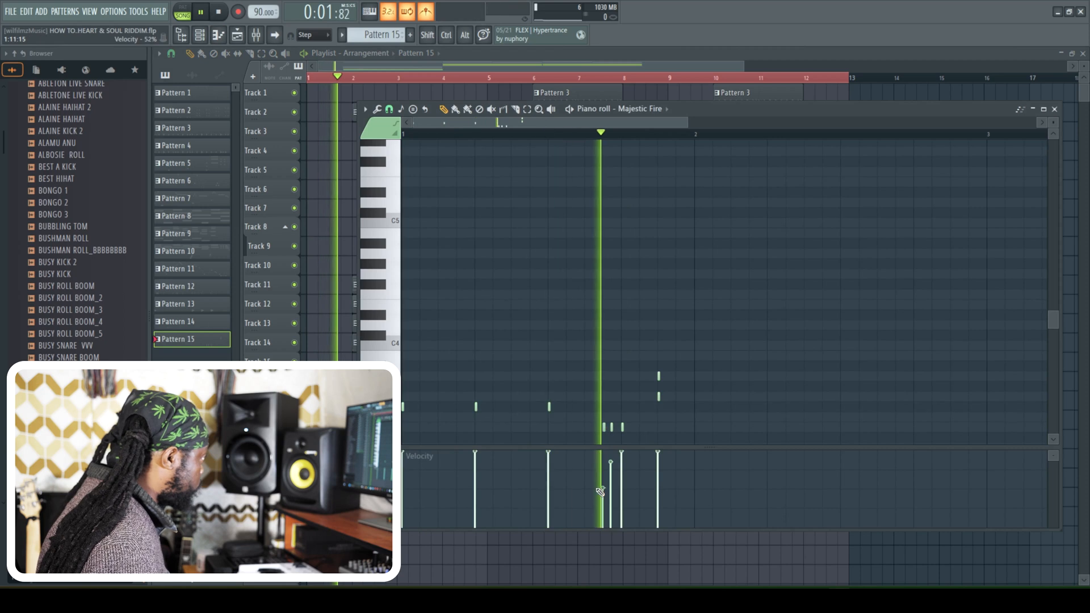
- Ramp the velocities of the three E3 hits leading into beat 4 upward, and slightly lower the fill's other hits
{"action": "left_click_drag", "start_coordinate": [601, 491], "coordinate": [621, 457]}
{"action": "left_click_drag", "start_coordinate": [622, 457], "coordinate": [657, 457]}
{"action": "left_click_drag", "start_coordinate": [476, 452], "coordinate": [475, 460]}
{"action": "left_click_drag", "start_coordinate": [555, 455], "coordinate": [549, 461]}
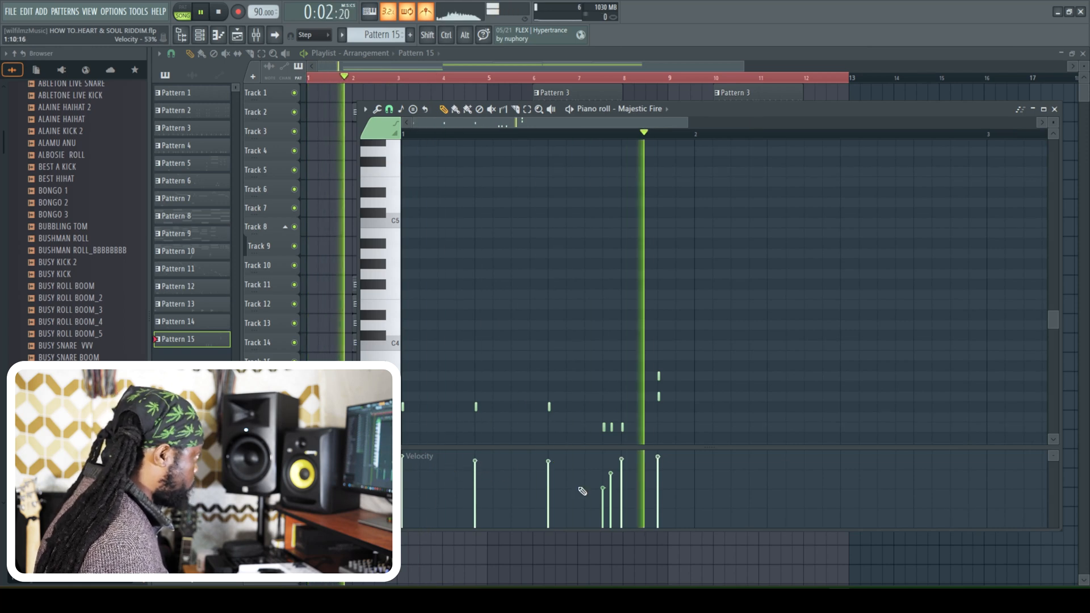
- Delete the upper of the two stacked hits ending the Majestic Fire fill, and close the piano roll after playing the result
{"action": "key", "text": "space"}
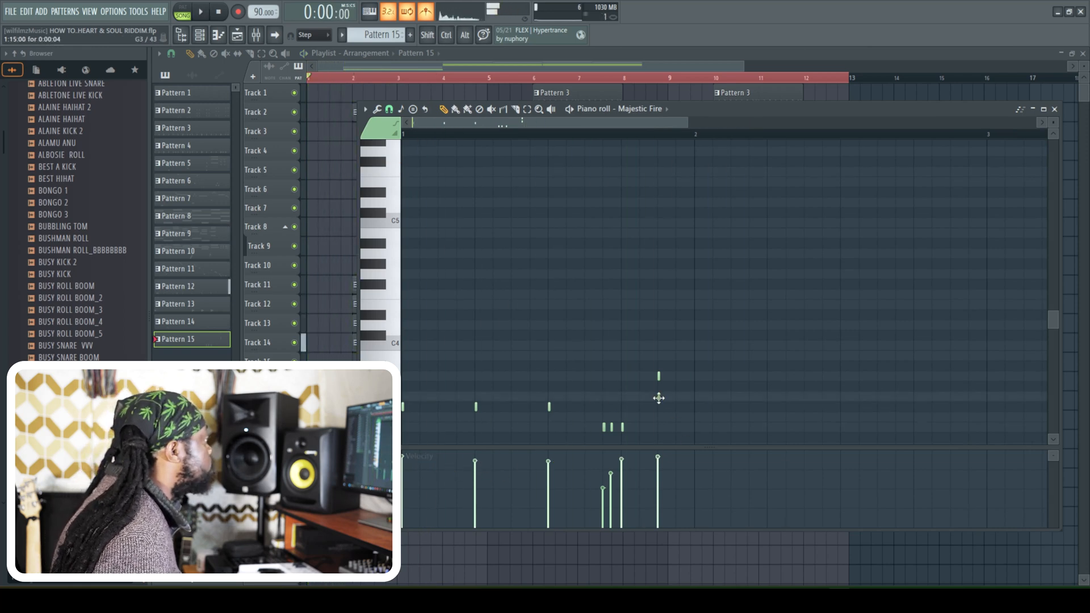
{"action": "key", "text": "space"}
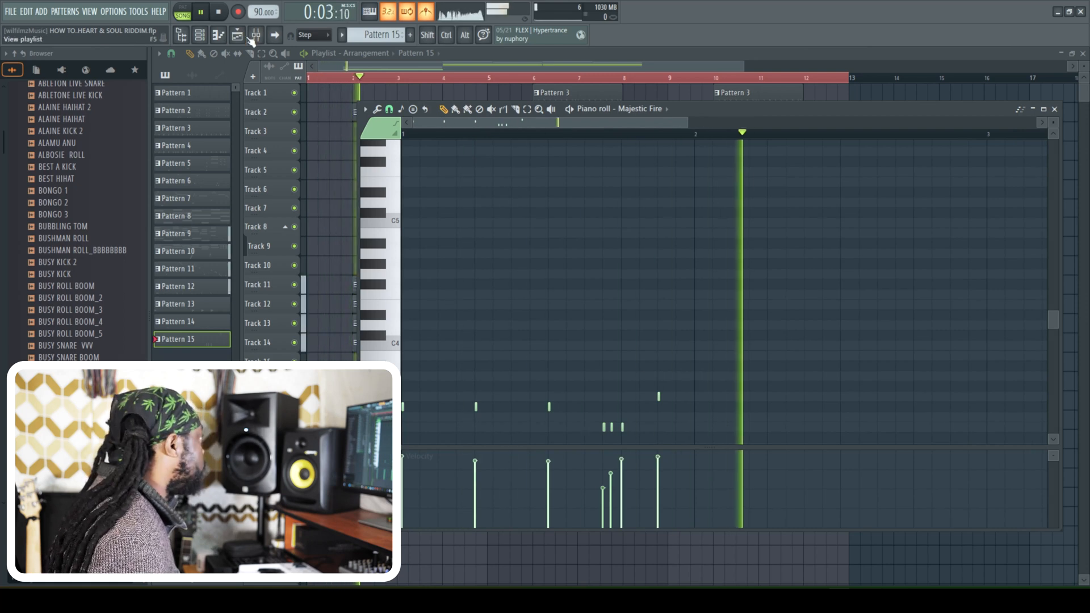
{"action": "left_click", "coordinate": [198, 36]}
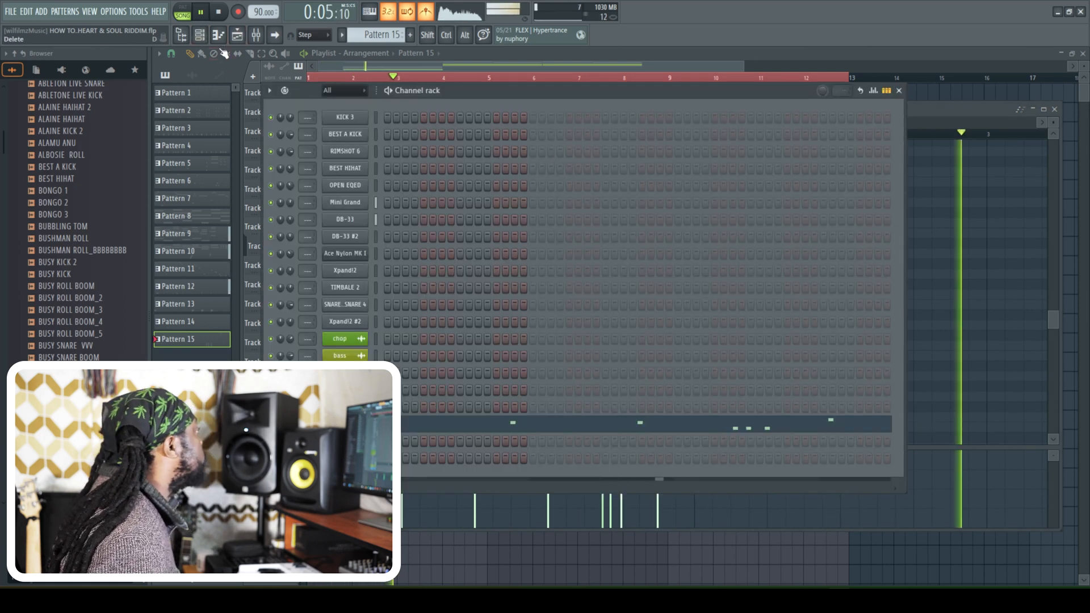
{"action": "left_click", "coordinate": [199, 36]}
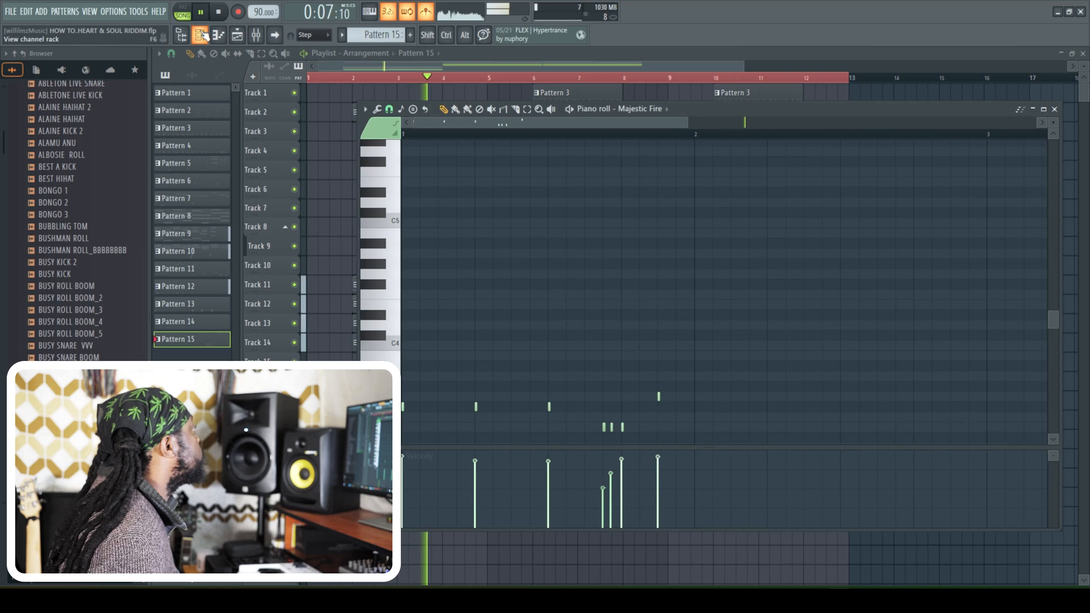
{"action": "left_click", "coordinate": [199, 35]}
{"action": "left_click", "coordinate": [899, 91]}
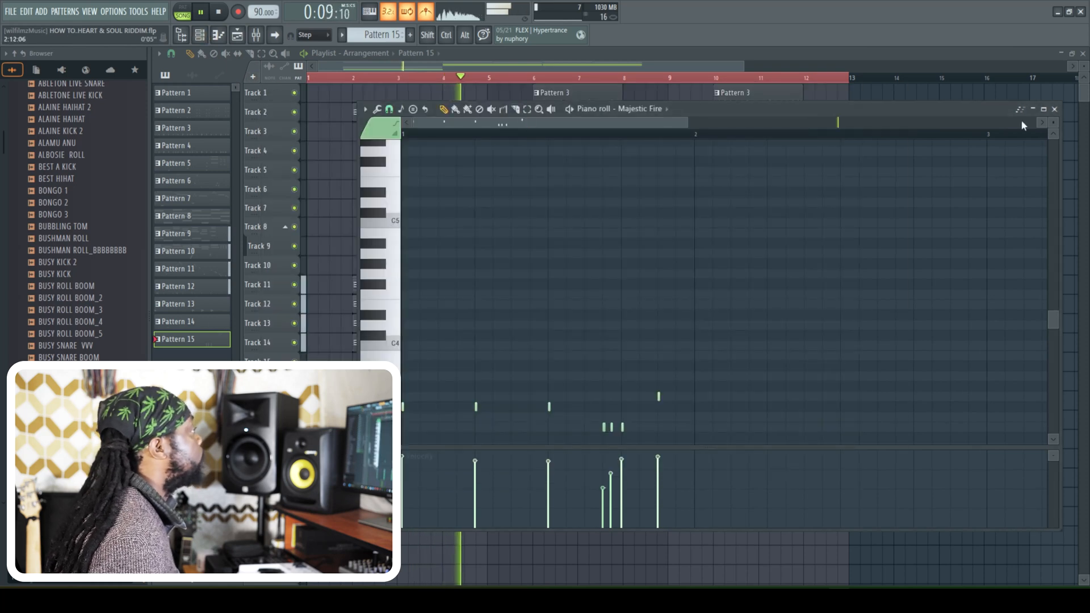
{"action": "left_click", "coordinate": [1054, 109]}
- Place a new Pattern 16 at bar 6 on Track 20 and play the transition into the main section
{"action": "key", "text": "space"}
{"action": "key", "text": "space"}
{"action": "key", "text": "space"}
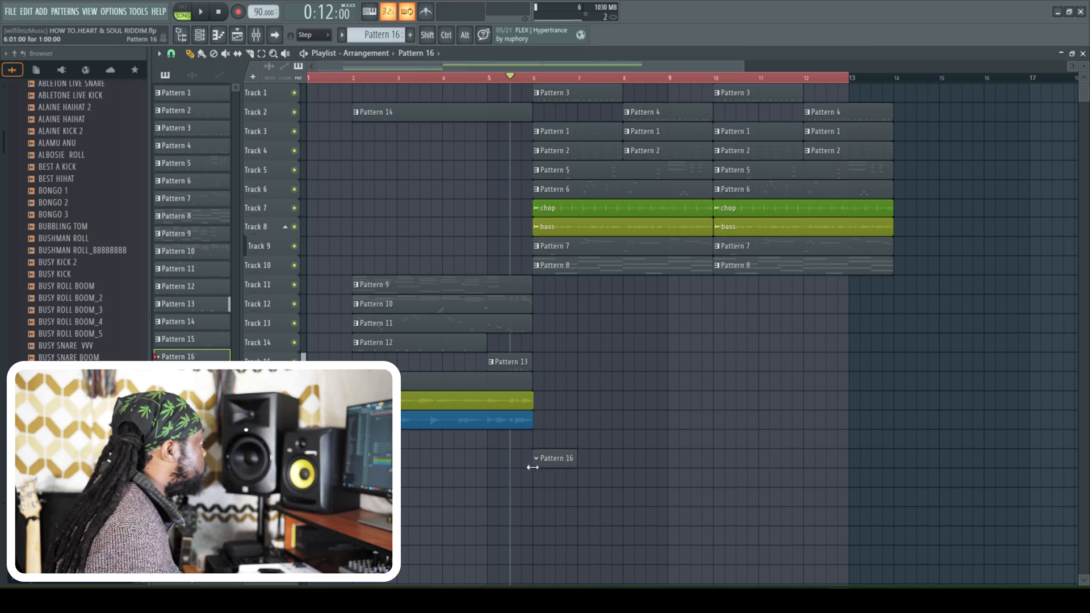
{"action": "key", "text": "space"}
{"action": "key", "text": "F6"}
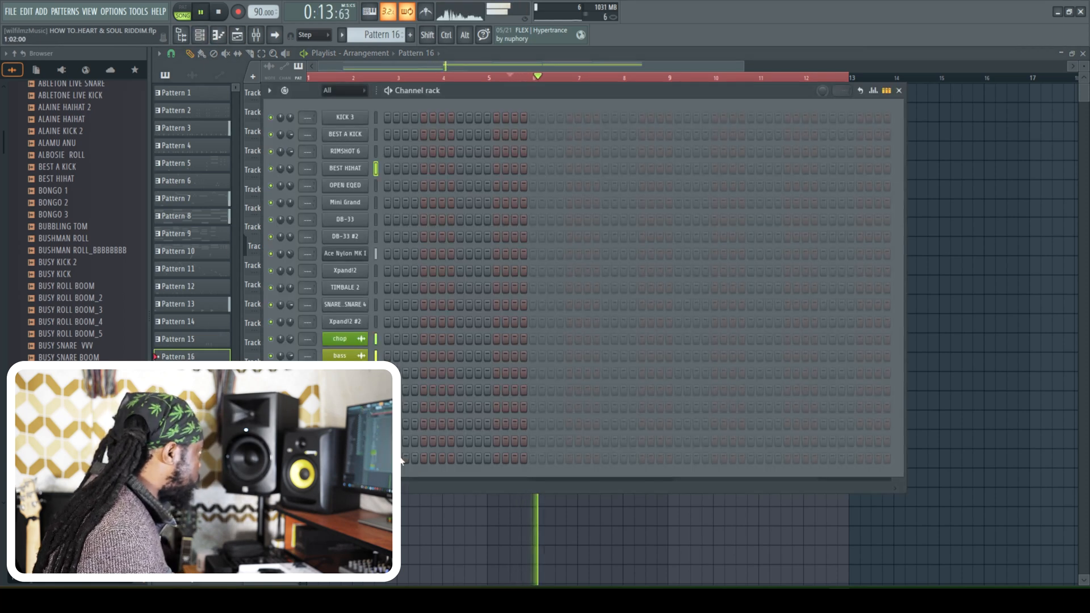
{"action": "key", "text": "space"}
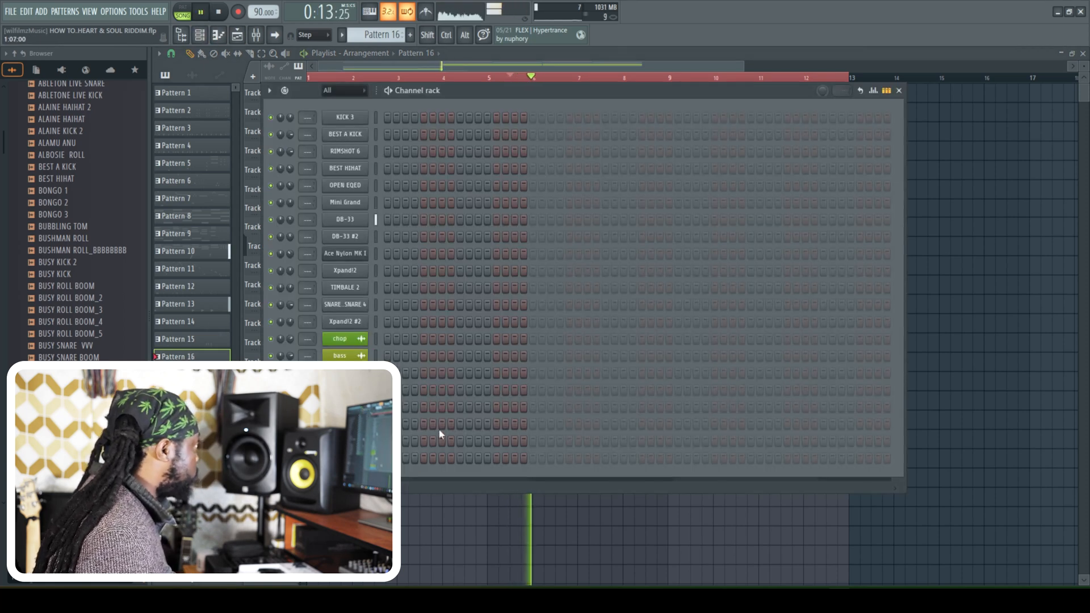
{"action": "key", "text": "space"}
{"action": "left_click", "coordinate": [387, 135]}
{"action": "key", "text": "space"}
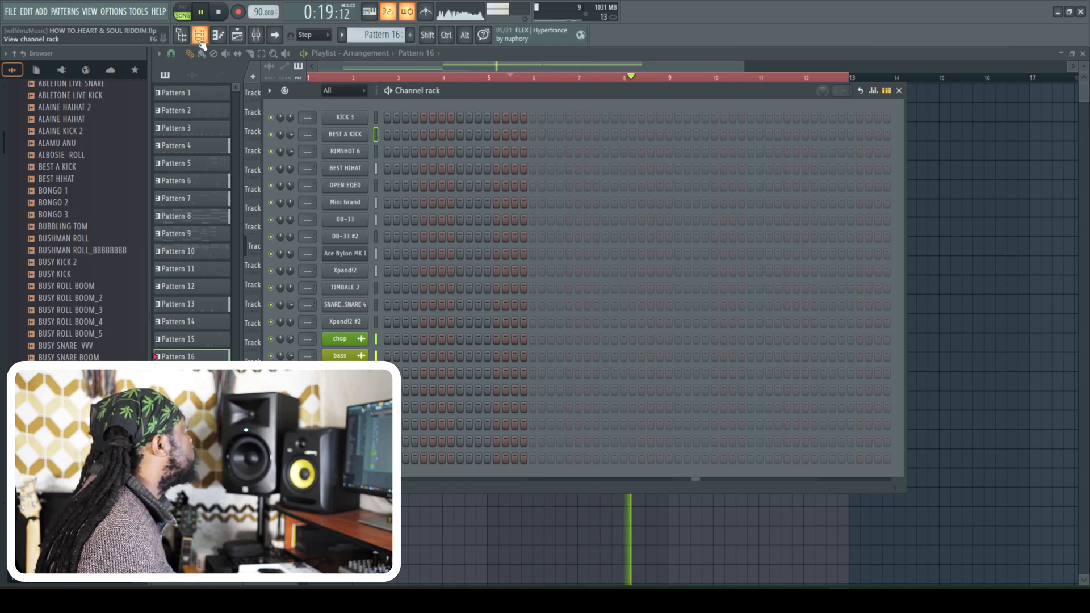
- Examine the kick and rimshot steps of Pattern 3 and Pattern 4 in the channel rack during playback
{"action": "key", "text": "F6"}
{"action": "left_click", "coordinate": [541, 93]}
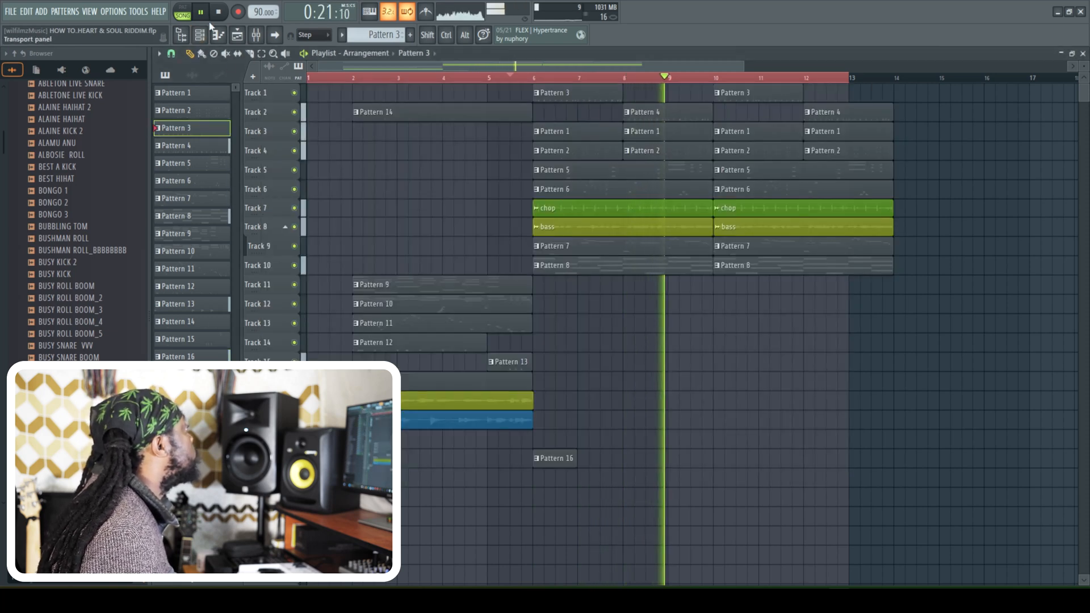
{"action": "key", "text": "F6"}
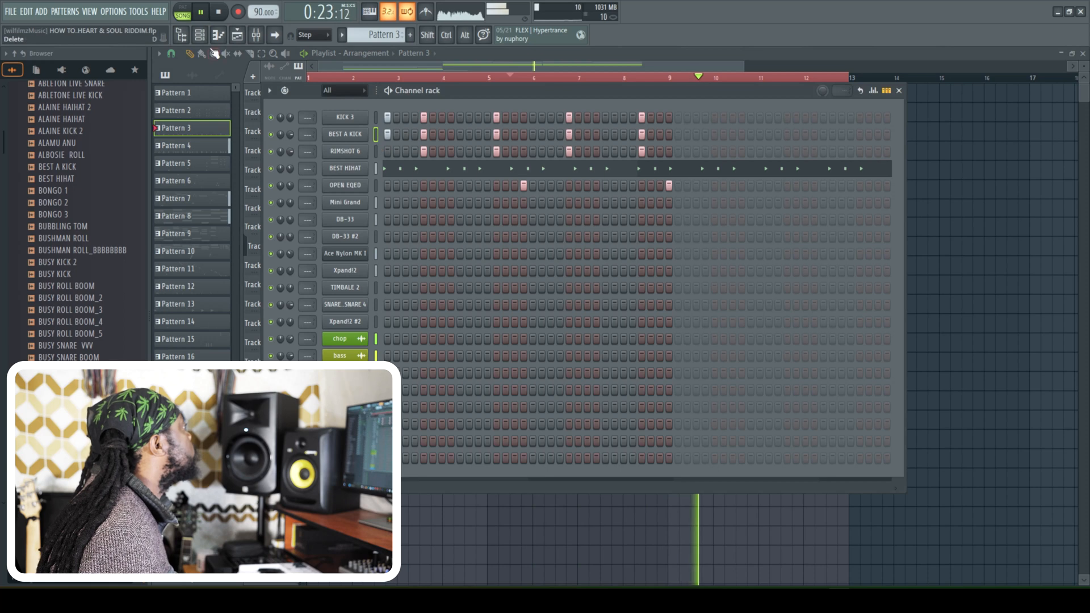
{"action": "key", "text": "F6"}
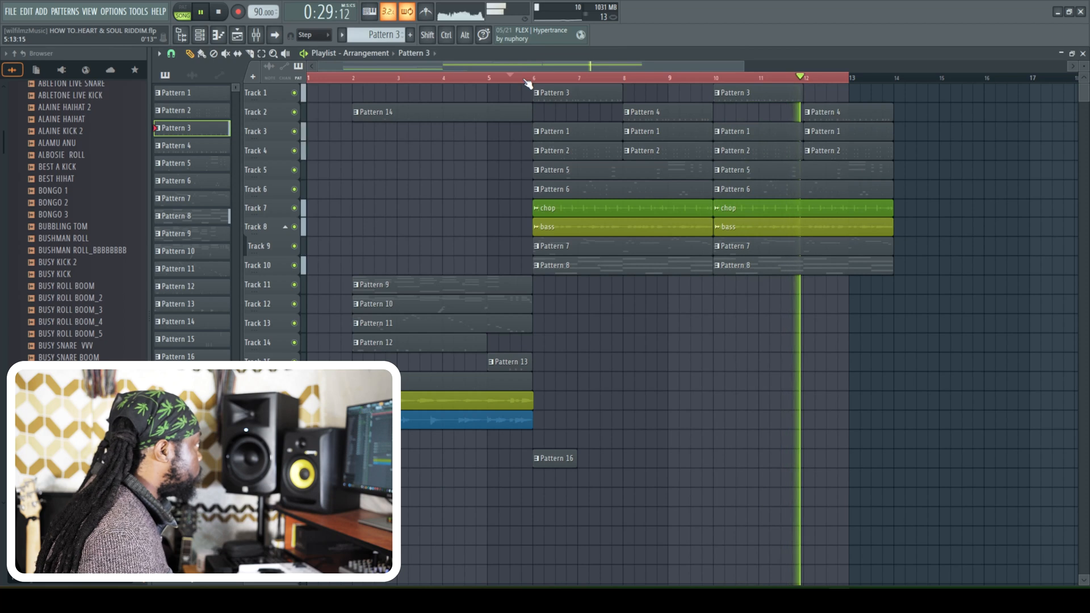
{"action": "left_click", "coordinate": [814, 117]}
{"action": "left_click", "coordinate": [201, 38]}
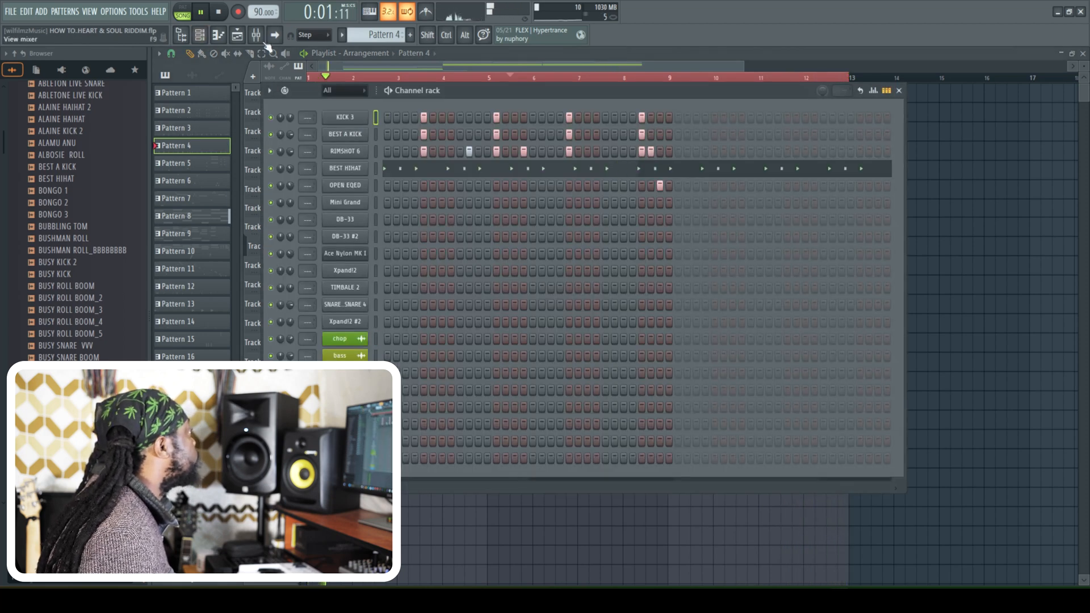
{"action": "left_click", "coordinate": [206, 39]}
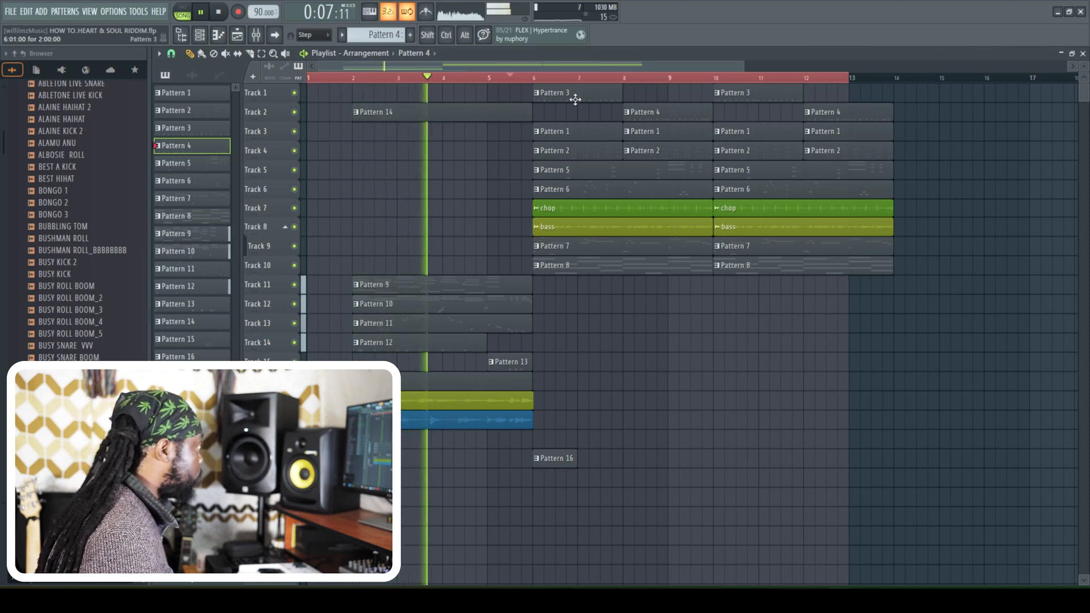
- Copy the steps of all channels in Pattern 3, the pattern used at bar 10
{"action": "left_click", "coordinate": [757, 97]}
{"action": "left_click", "coordinate": [26, 11]}
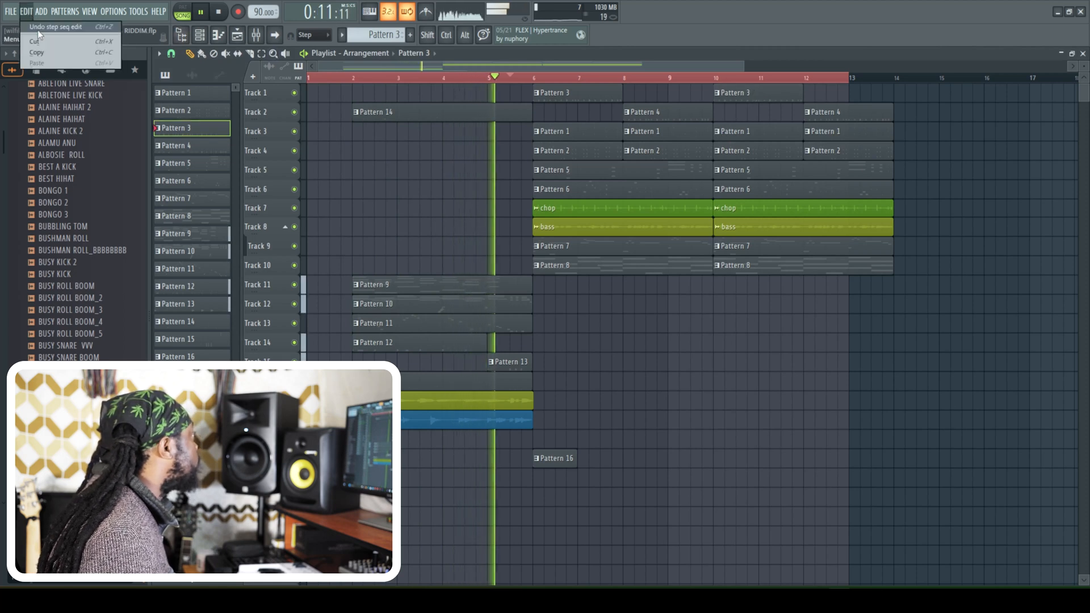
{"action": "left_click", "coordinate": [200, 36]}
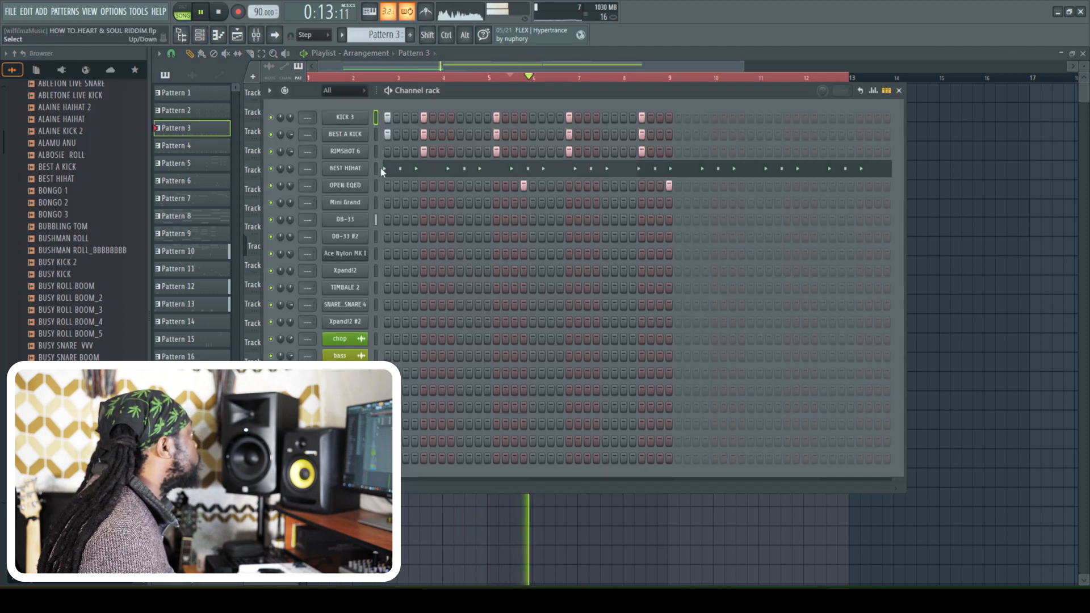
{"action": "left_click", "coordinate": [26, 12]}
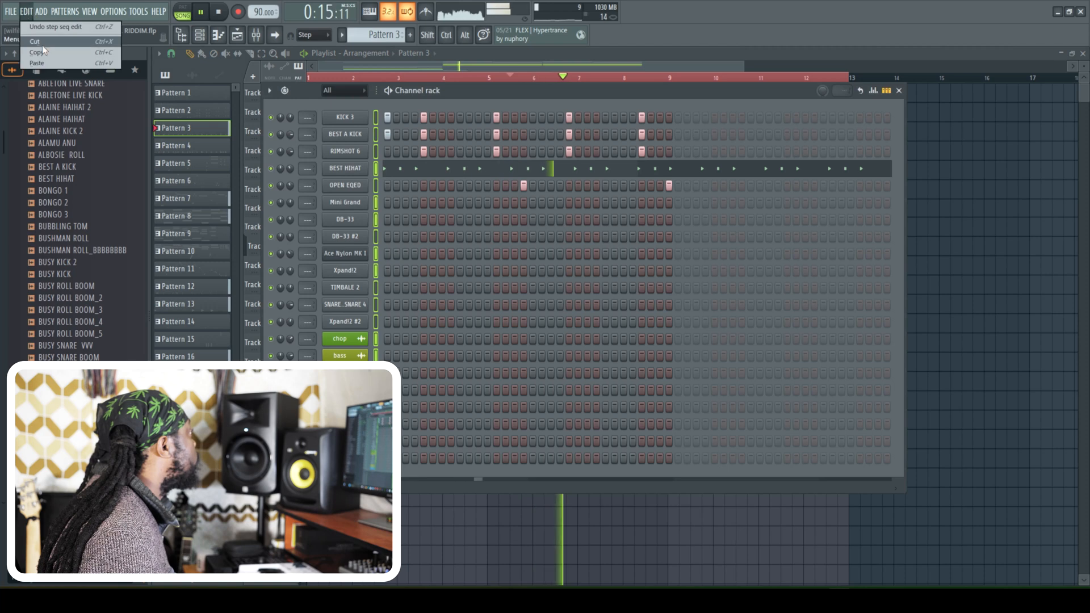
{"action": "left_click", "coordinate": [46, 57]}
{"action": "left_click", "coordinate": [26, 12]}
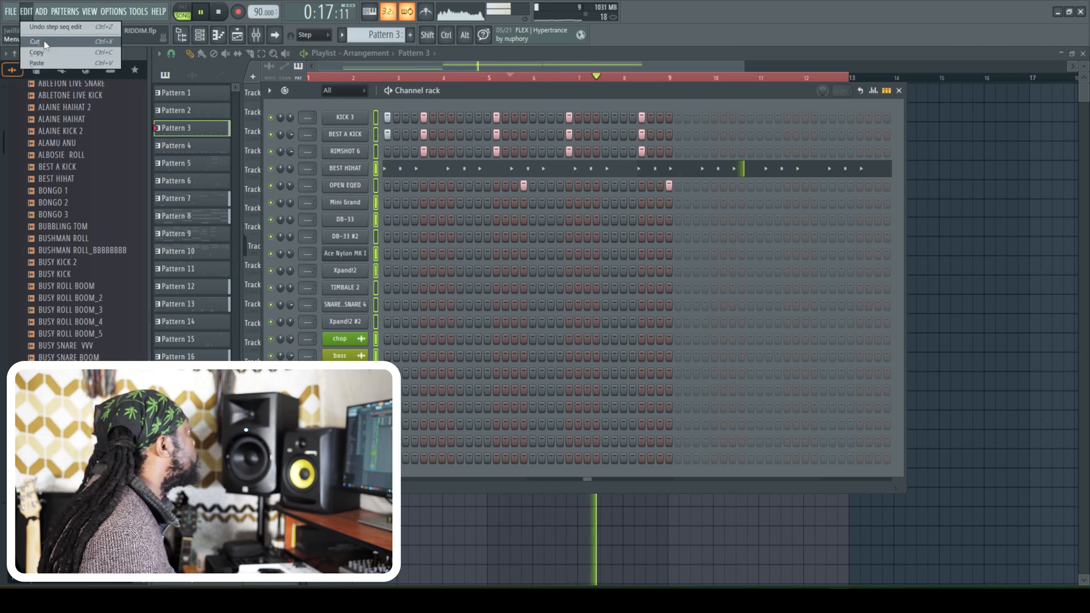
{"action": "left_click", "coordinate": [45, 55]}
{"action": "left_click", "coordinate": [200, 35]}
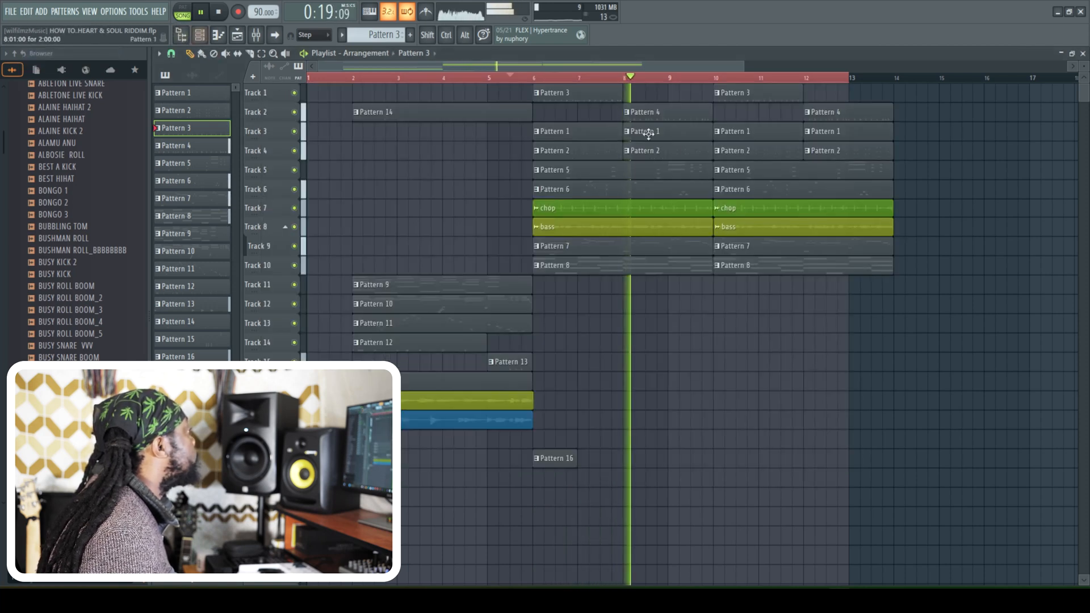
- Insert an empty track above Track 2, and replace the Pattern 3 clip at bar 10 with a new Pattern 17 on it
{"action": "right_click", "coordinate": [290, 105]}
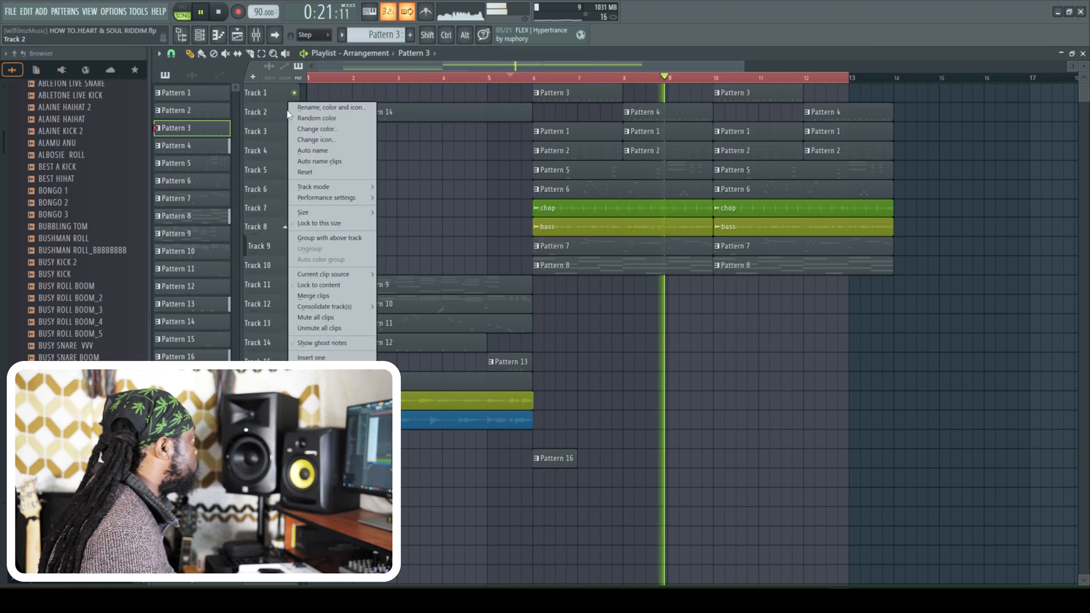
{"action": "left_click", "coordinate": [311, 358]}
{"action": "key", "text": "space"}
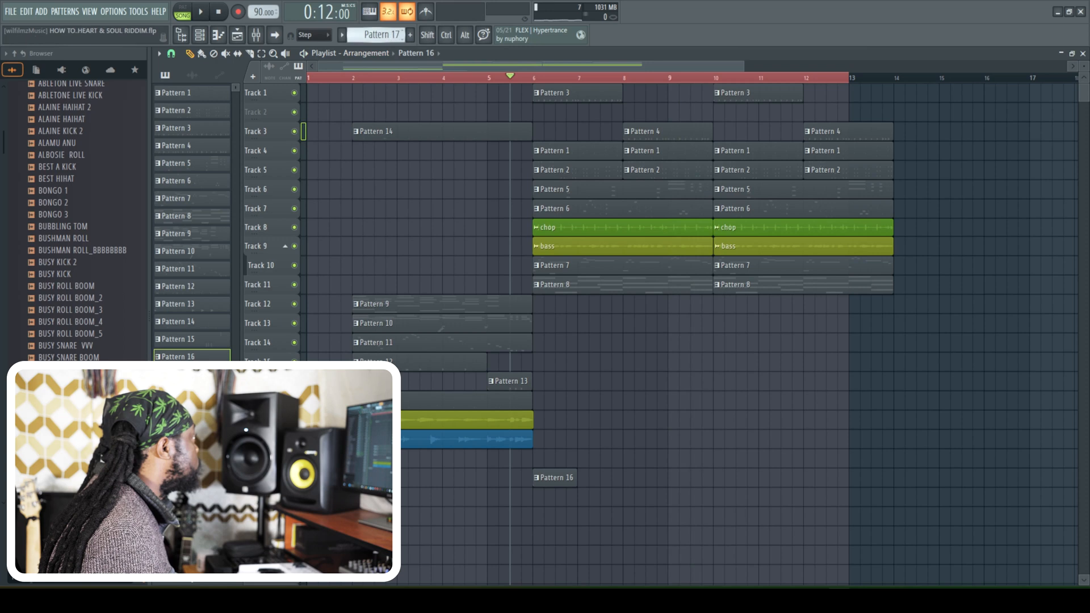
{"action": "right_click", "coordinate": [744, 97]}
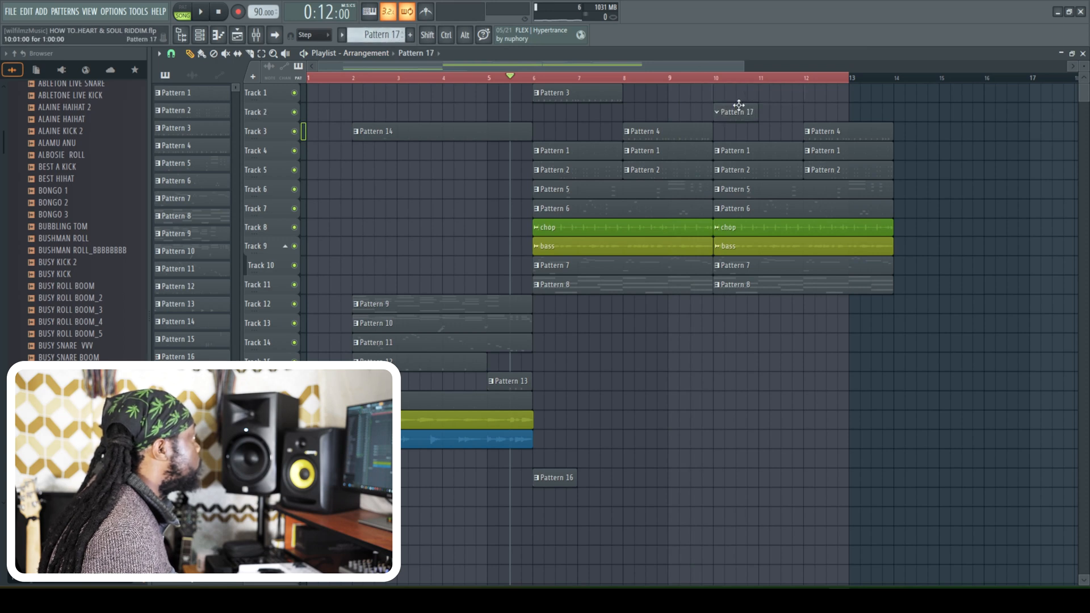
- Paste the copied drum steps into Pattern 17 and play back the arrangement
{"action": "left_click", "coordinate": [199, 35]}
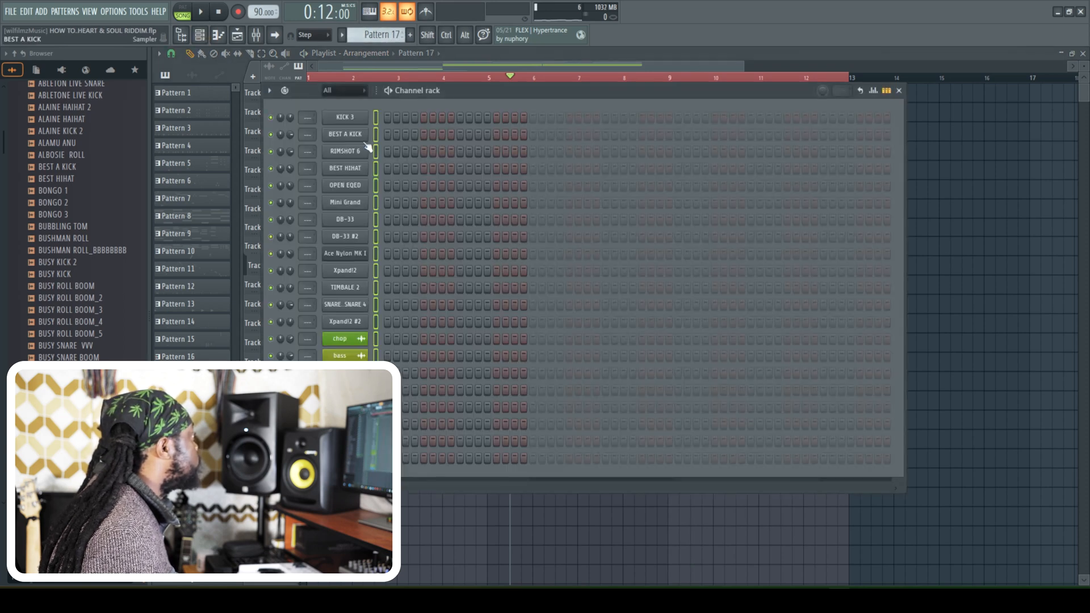
{"action": "left_click", "coordinate": [25, 12]}
{"action": "left_click", "coordinate": [52, 65]}
{"action": "key", "text": "space"}
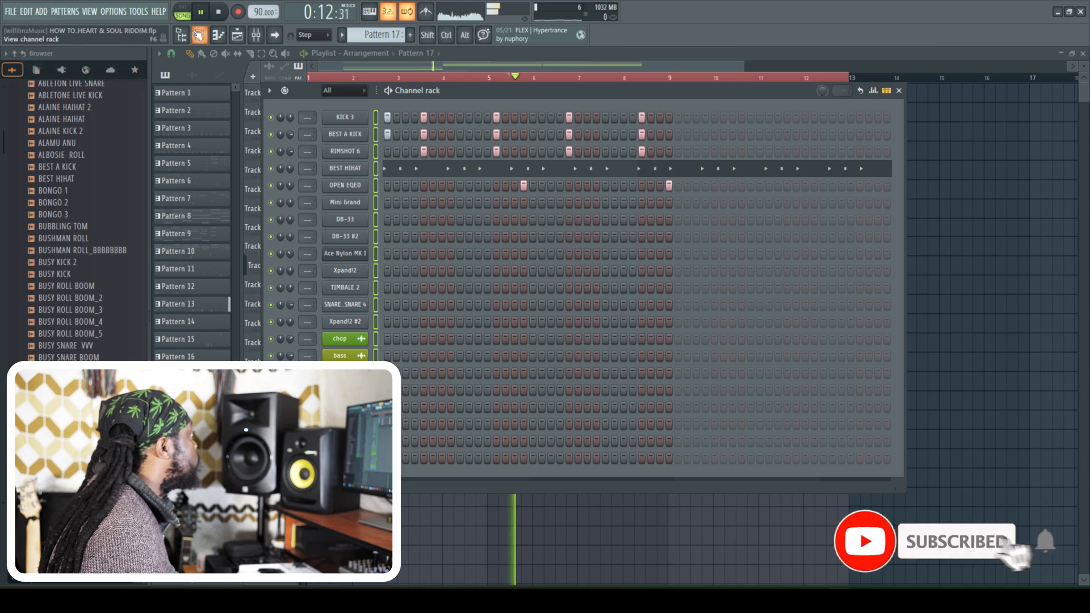
- Stop playback and add ten mixer tracks, extending the mixer to Insert 26
{"action": "left_click", "coordinate": [256, 34]}
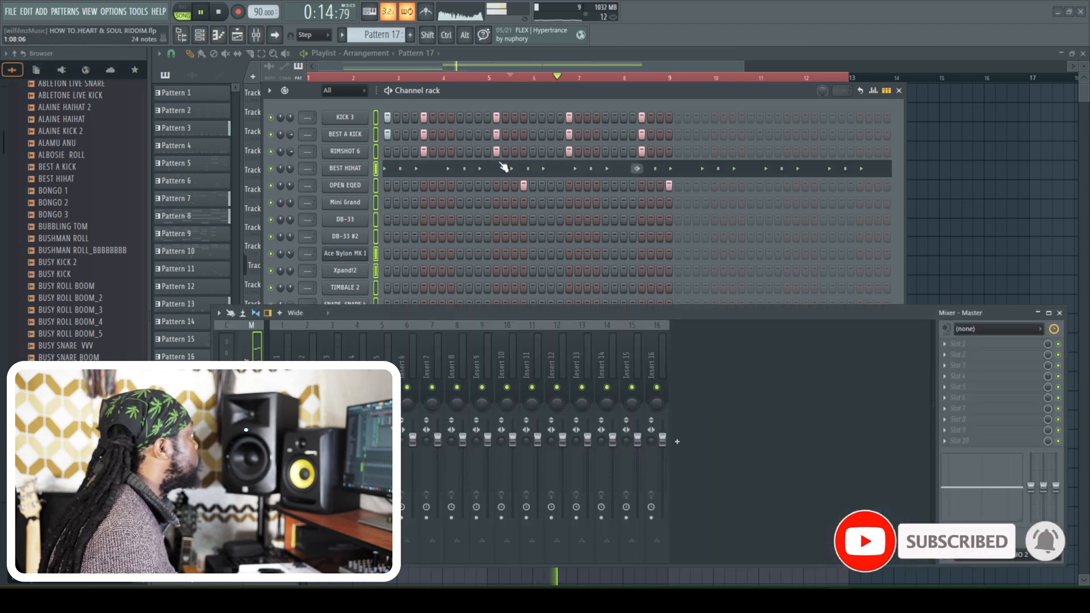
{"action": "key", "text": "space"}
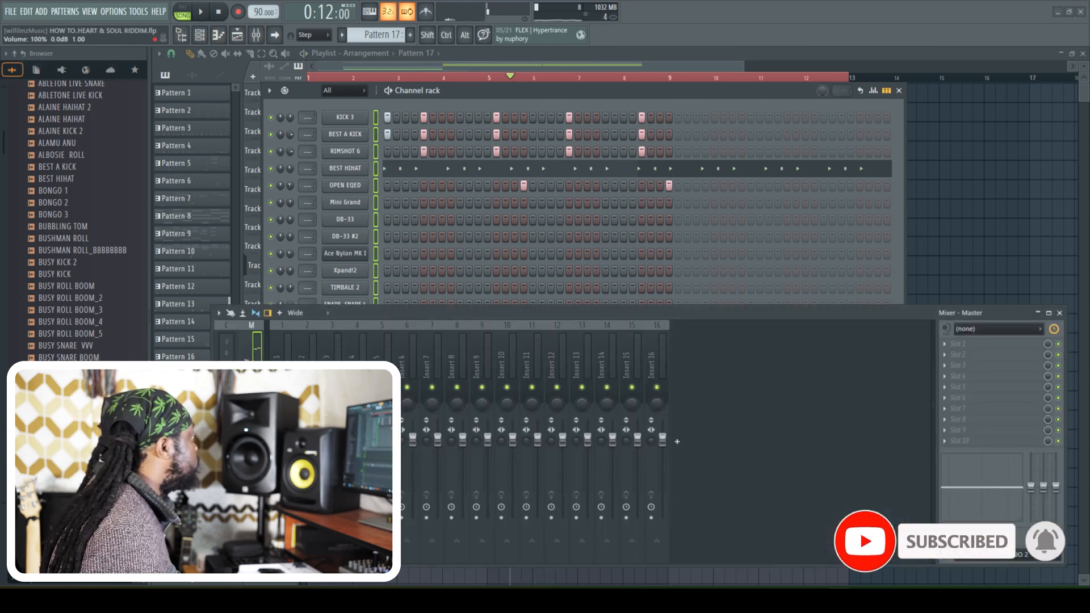
{"action": "left_click", "coordinate": [676, 441]}
{"action": "left_click", "coordinate": [701, 441]}
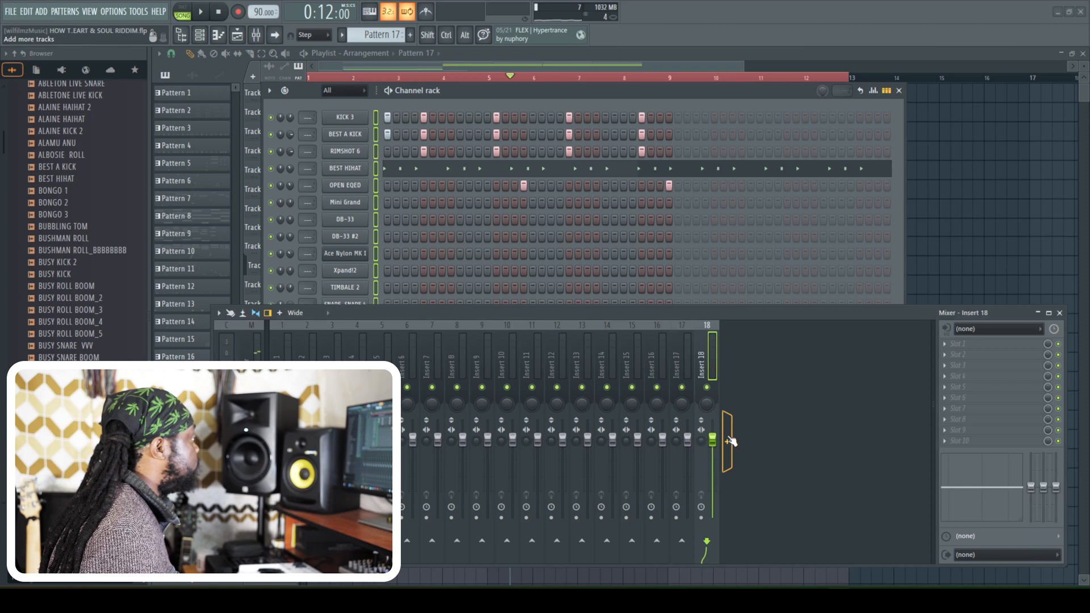
{"action": "left_click", "coordinate": [727, 441]}
{"action": "left_click", "coordinate": [752, 442]}
{"action": "left_click", "coordinate": [776, 441]}
{"action": "left_click", "coordinate": [802, 441]}
{"action": "left_click", "coordinate": [827, 441]}
{"action": "left_click", "coordinate": [851, 441]}
{"action": "left_click", "coordinate": [876, 441]}
{"action": "left_click", "coordinate": [902, 441]}
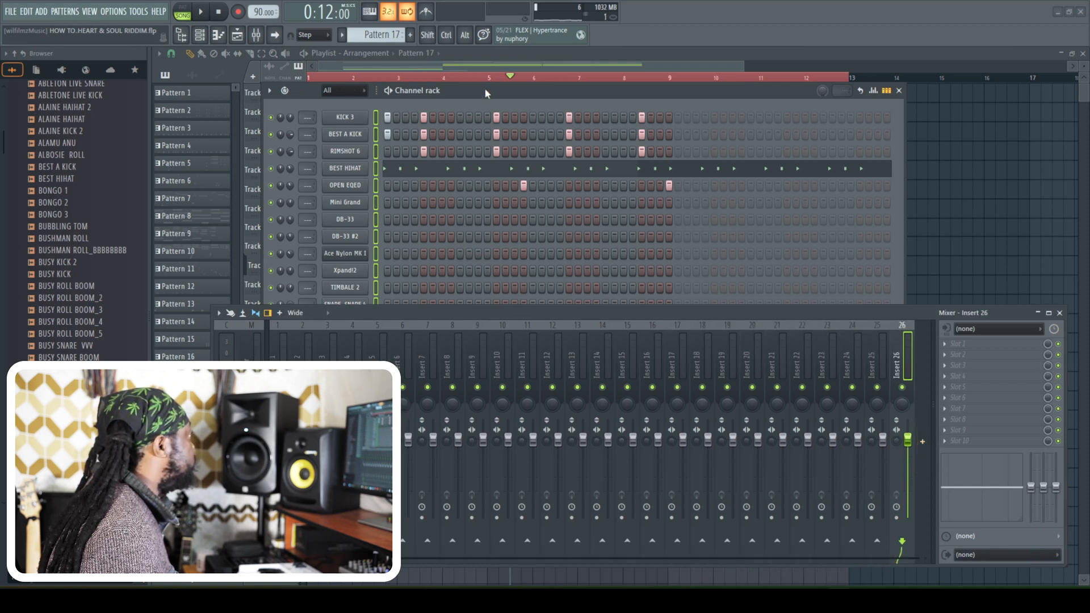
- Route all selected channels to consecutive mixer tracks starting from Insert 1
{"action": "left_click_drag", "start_coordinate": [504, 91], "coordinate": [511, 94]}
{"action": "left_click", "coordinate": [1058, 313]}
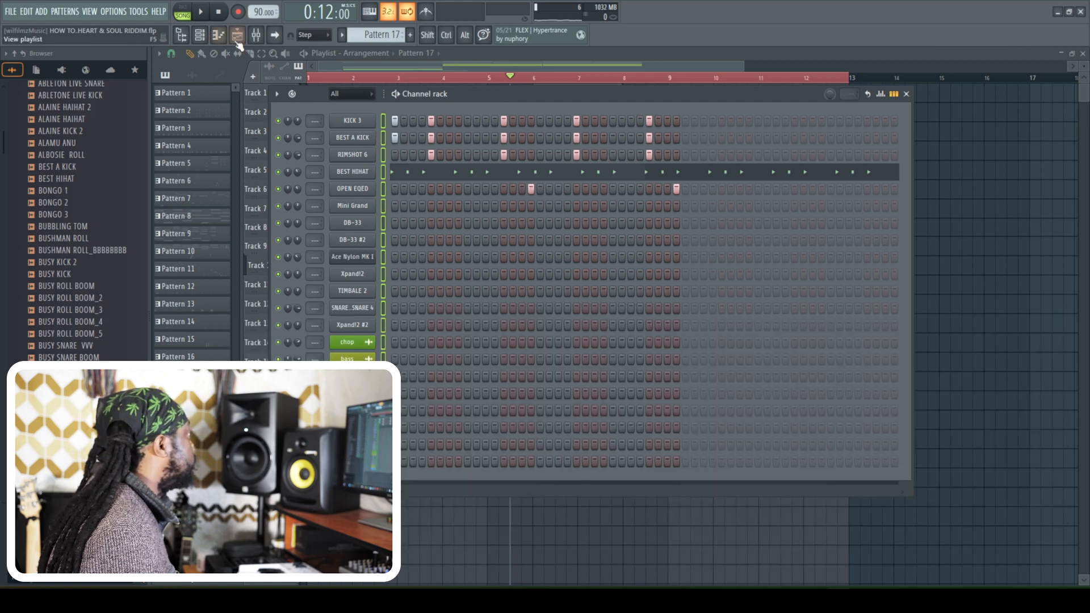
{"action": "left_click", "coordinate": [257, 37]}
{"action": "right_click", "coordinate": [282, 386]}
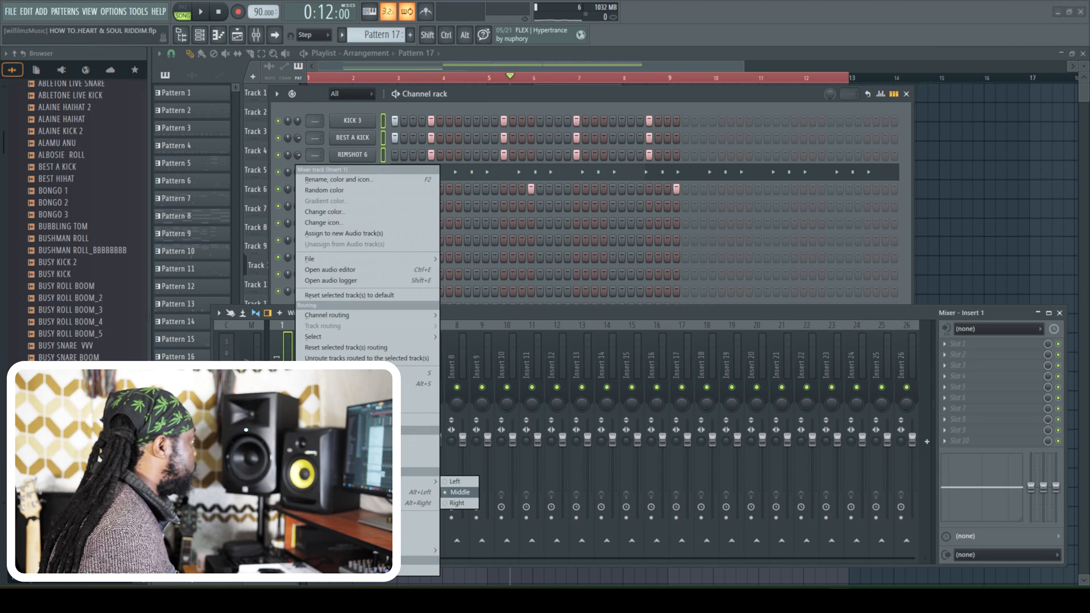
{"action": "mouse_move", "coordinate": [365, 319]}
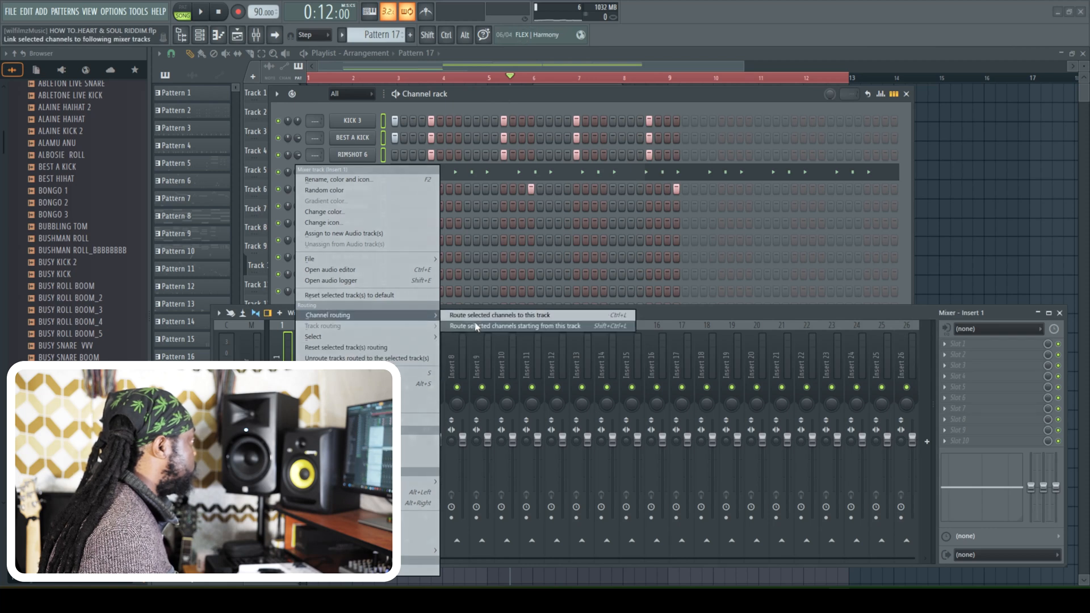
{"action": "left_click", "coordinate": [480, 327]}
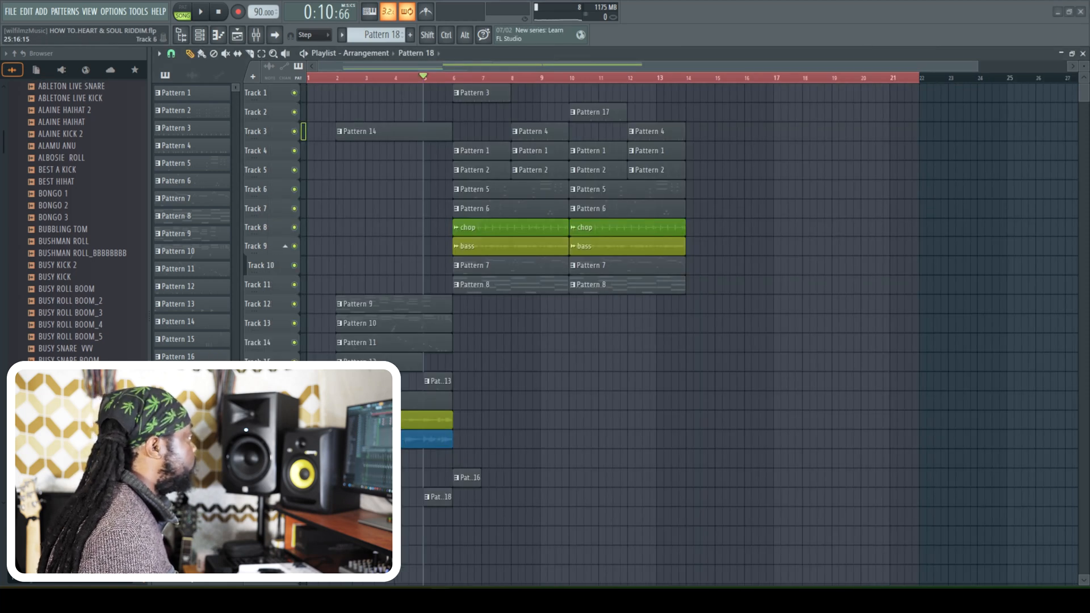
- Set the playhead to bar 6, then solo the chop mixer track and audition it
{"action": "left_click", "coordinate": [458, 78]}
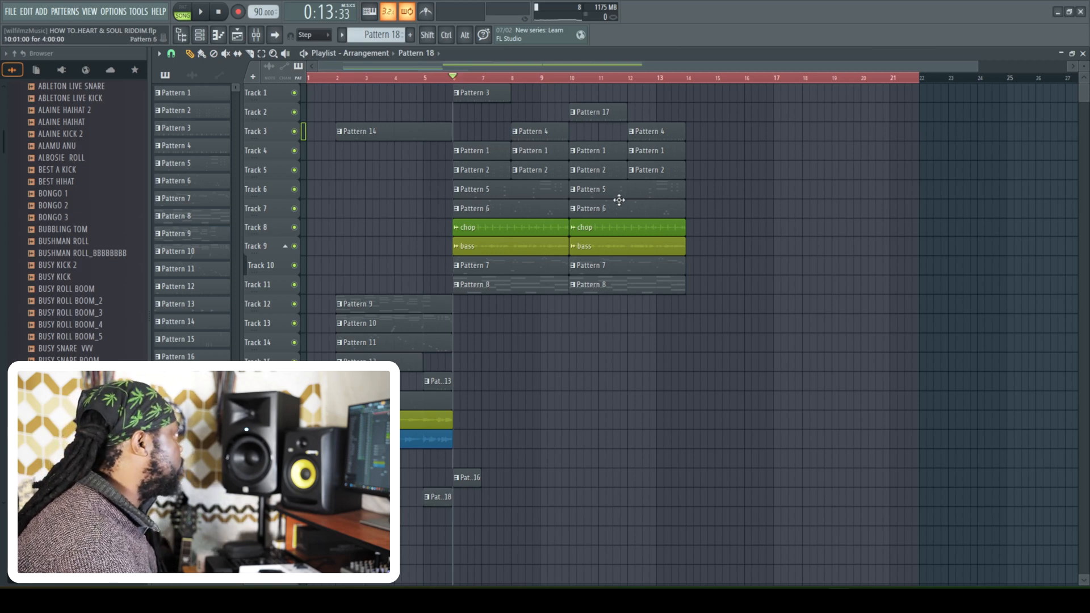
{"action": "left_click", "coordinate": [257, 36]}
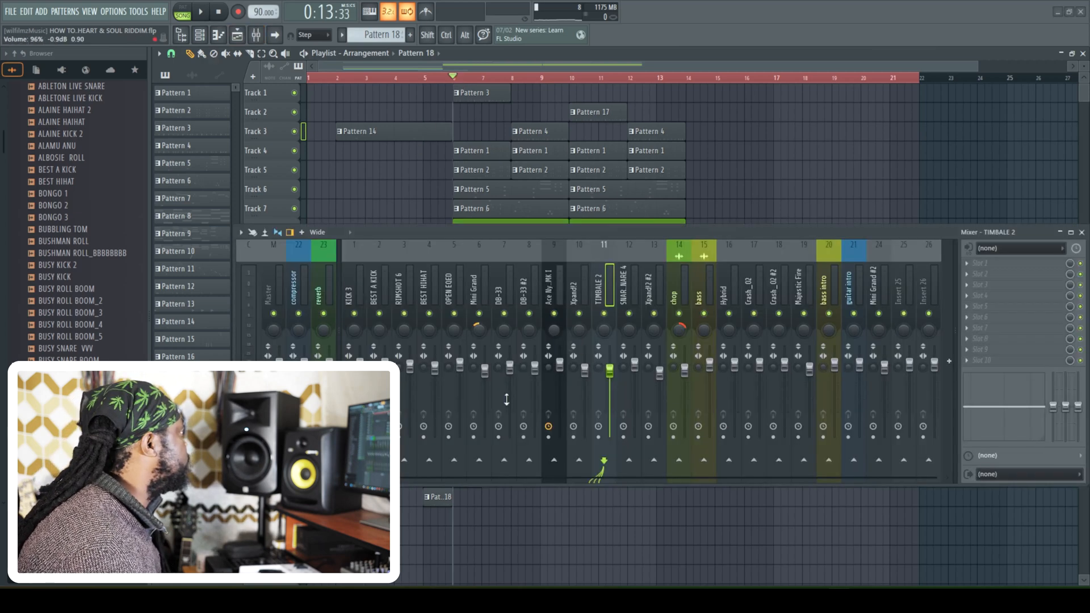
{"action": "right_click", "coordinate": [679, 314]}
{"action": "right_click", "coordinate": [681, 315]}
{"action": "key", "text": "space"}
{"action": "key", "text": "space"}
{"action": "key", "text": "space"}
{"action": "key", "text": "space"}
- Load Fruity Parametric EQ on the chop track, cut the 80 Hz band fully, and boost the 500 and 1000 Hz bands
{"action": "left_click", "coordinate": [968, 264]}
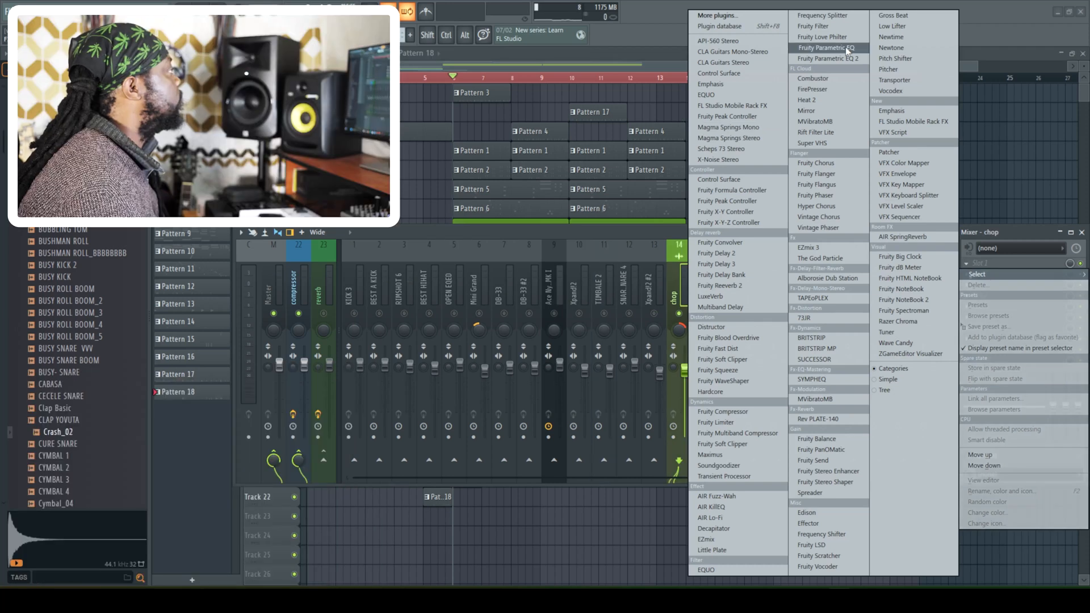
{"action": "left_click", "coordinate": [846, 49]}
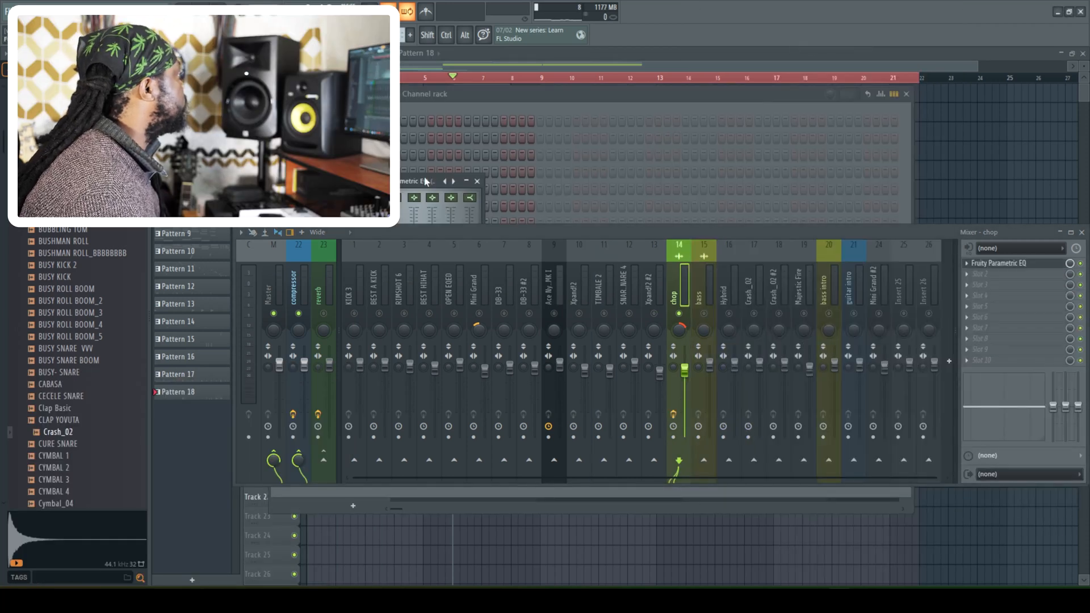
{"action": "key", "text": "space"}
{"action": "left_click_drag", "start_coordinate": [654, 139], "coordinate": [710, 123]}
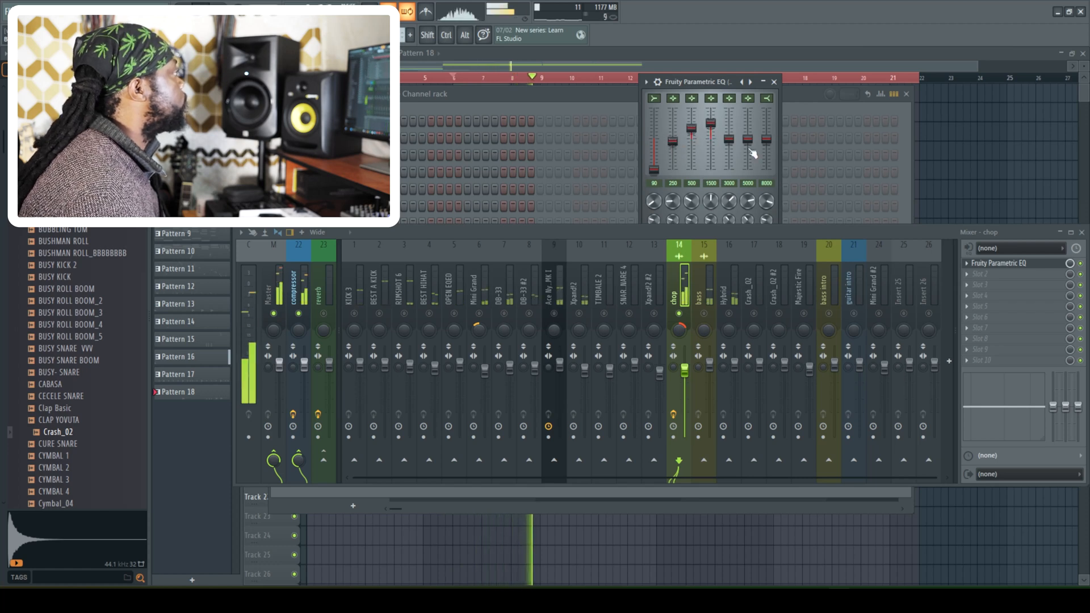
- Replay the soloed chop track, boost its EQ at 3000 Hz with a deep cut at 8000 Hz, and lower its fader
{"action": "key", "text": "space"}
{"action": "key", "text": "space"}
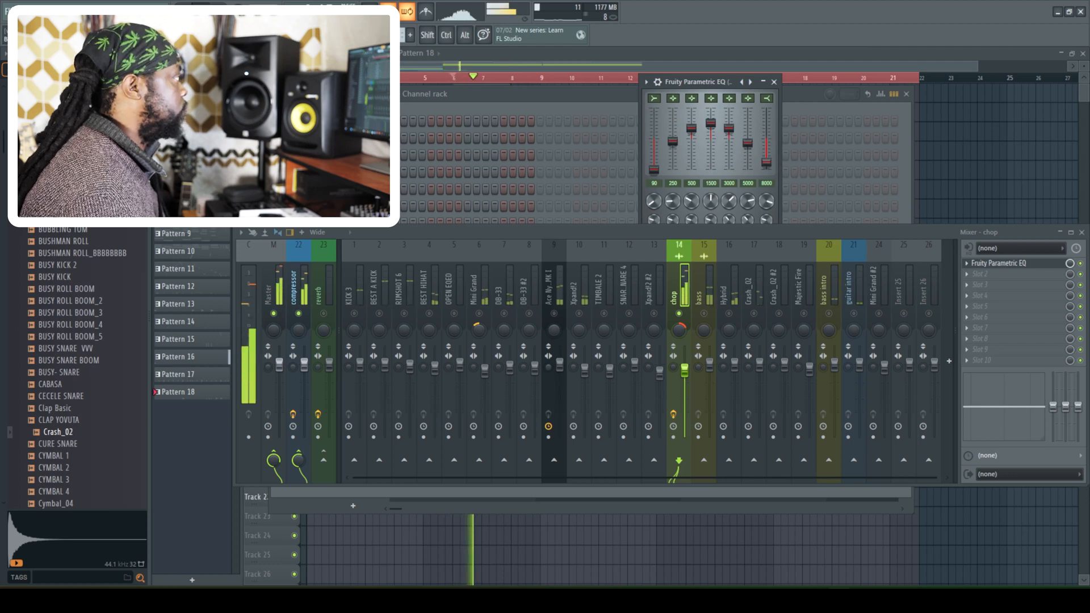
{"action": "left_click_drag", "start_coordinate": [685, 370], "coordinate": [687, 381]}
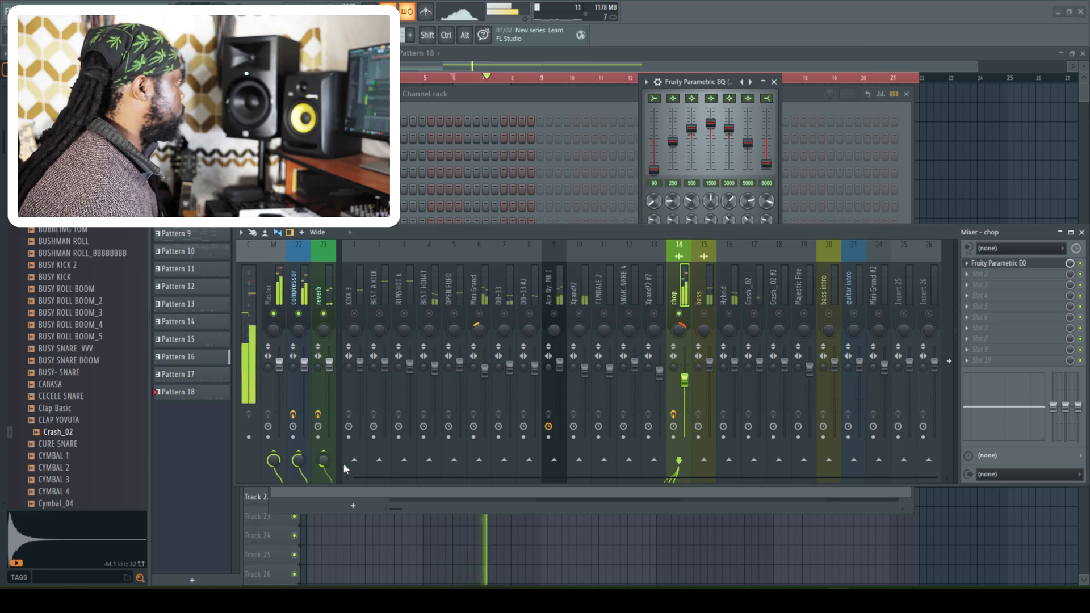
- Send the chop track to the reverb track, unsolo it, and lower its fader further against the full mix
{"action": "left_click", "coordinate": [318, 294]}
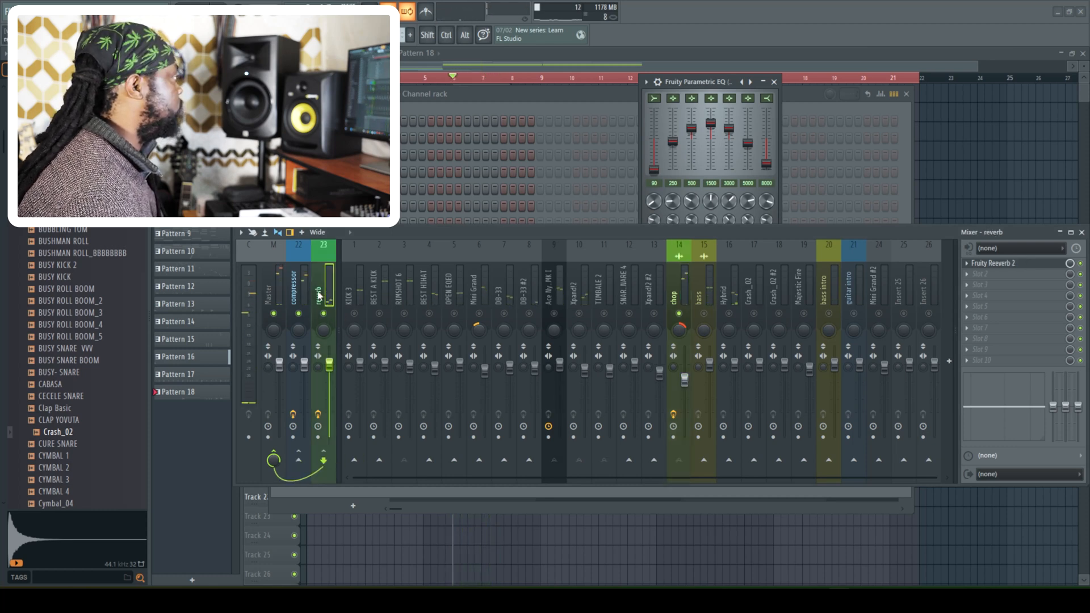
{"action": "left_click", "coordinate": [677, 291]}
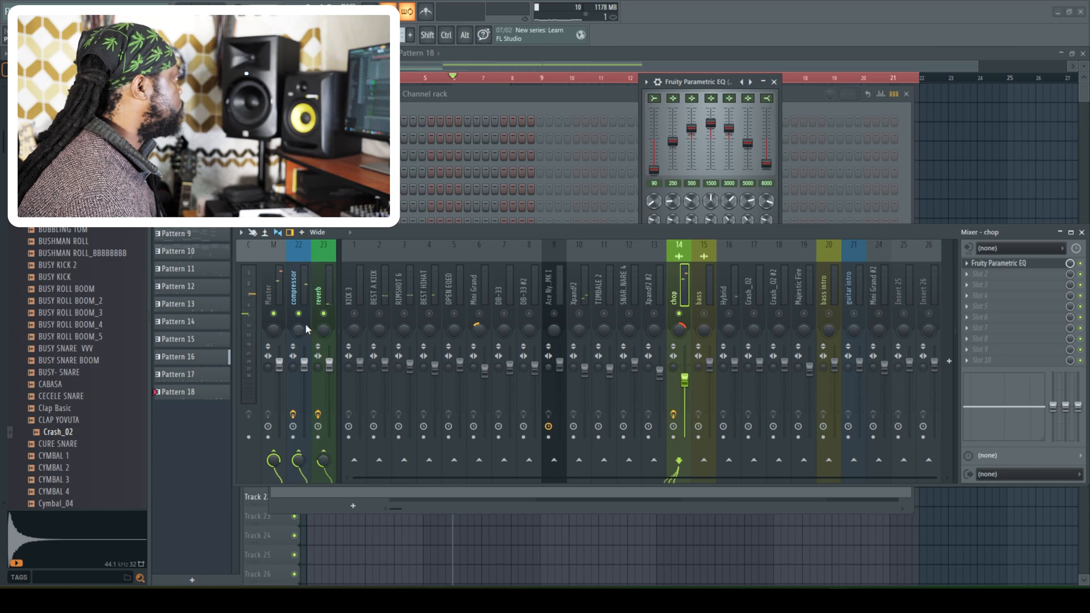
{"action": "left_click", "coordinate": [321, 300]}
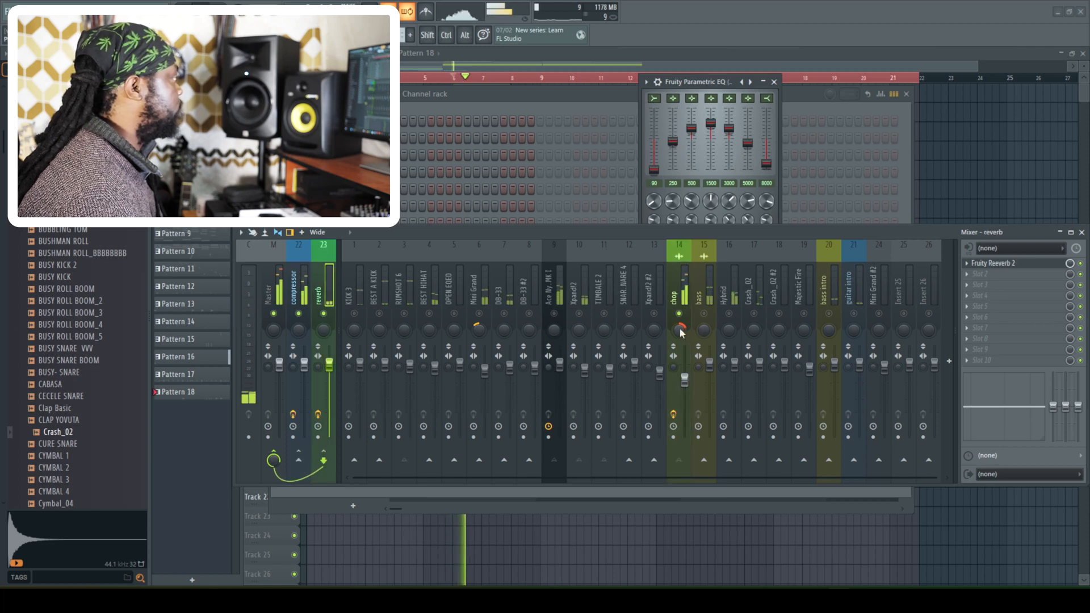
{"action": "left_click", "coordinate": [675, 290]}
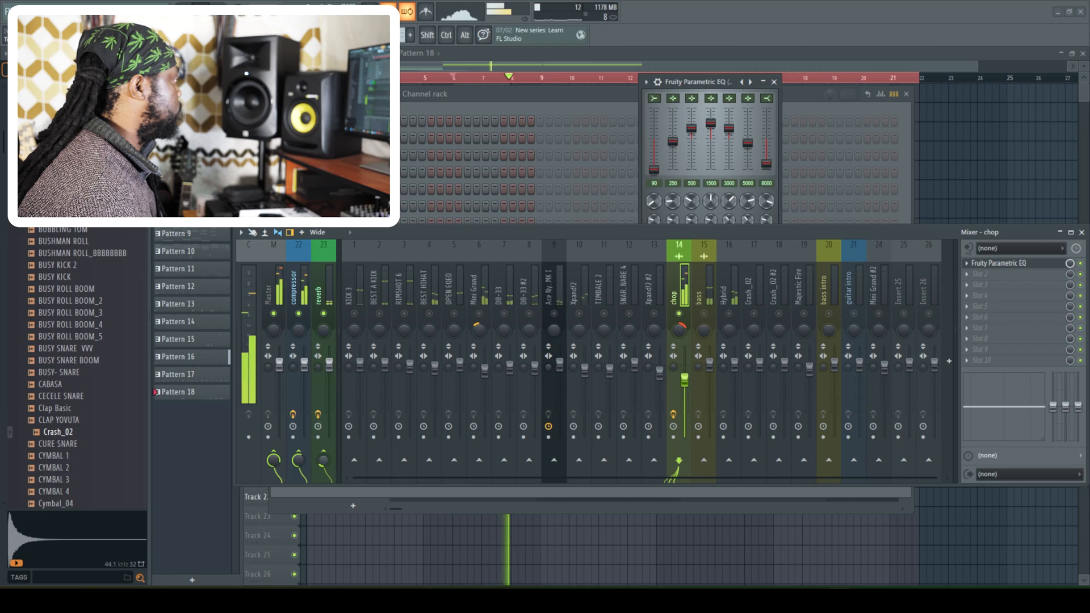
{"action": "right_click", "coordinate": [679, 314]}
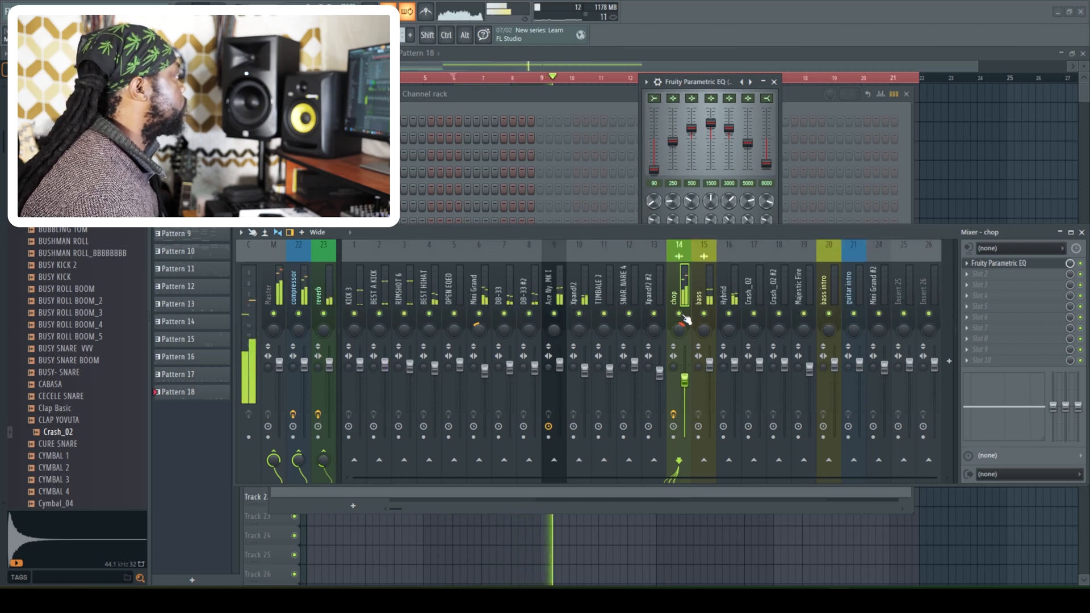
{"action": "left_click_drag", "start_coordinate": [684, 379], "coordinate": [684, 390]}
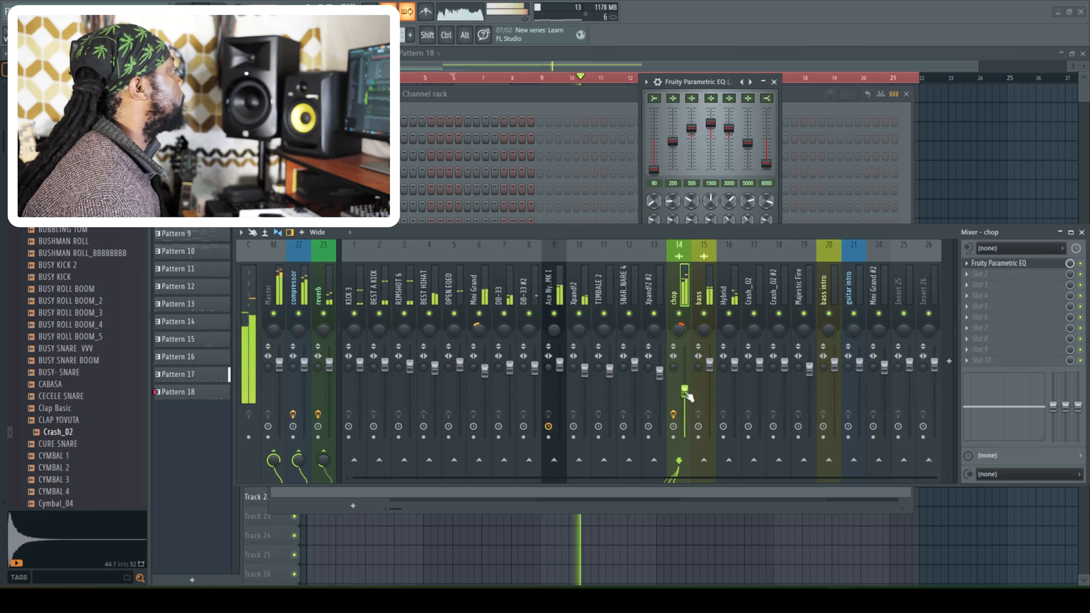
- Stop playback and solo the Mini Grand and chop mixer tracks together
{"action": "left_click", "coordinate": [474, 291]}
{"action": "key", "text": "space"}
{"action": "right_click", "coordinate": [479, 314]}
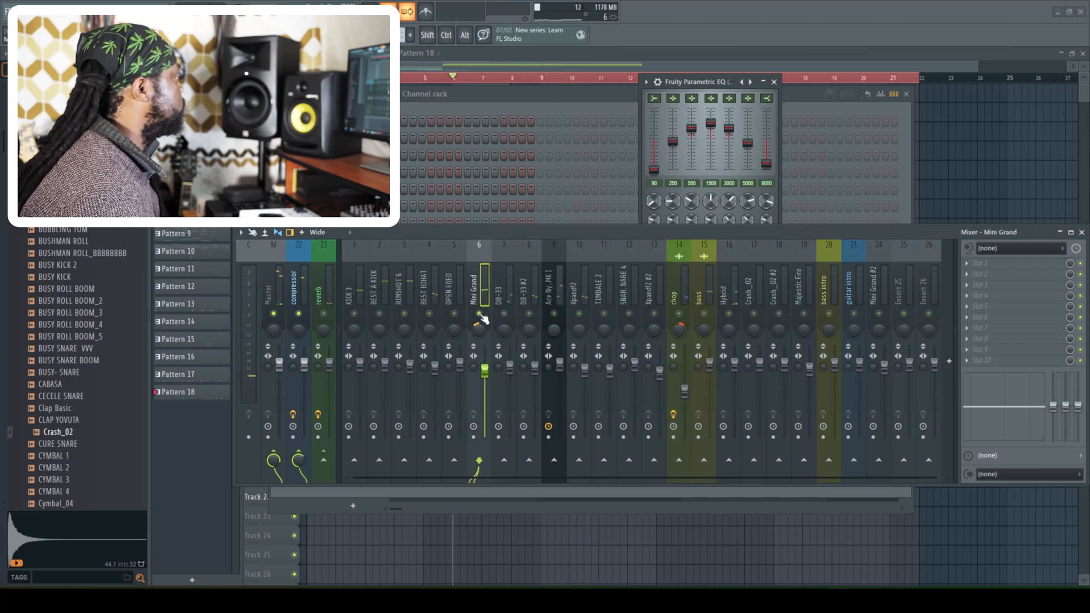
{"action": "left_click", "coordinate": [678, 314]}
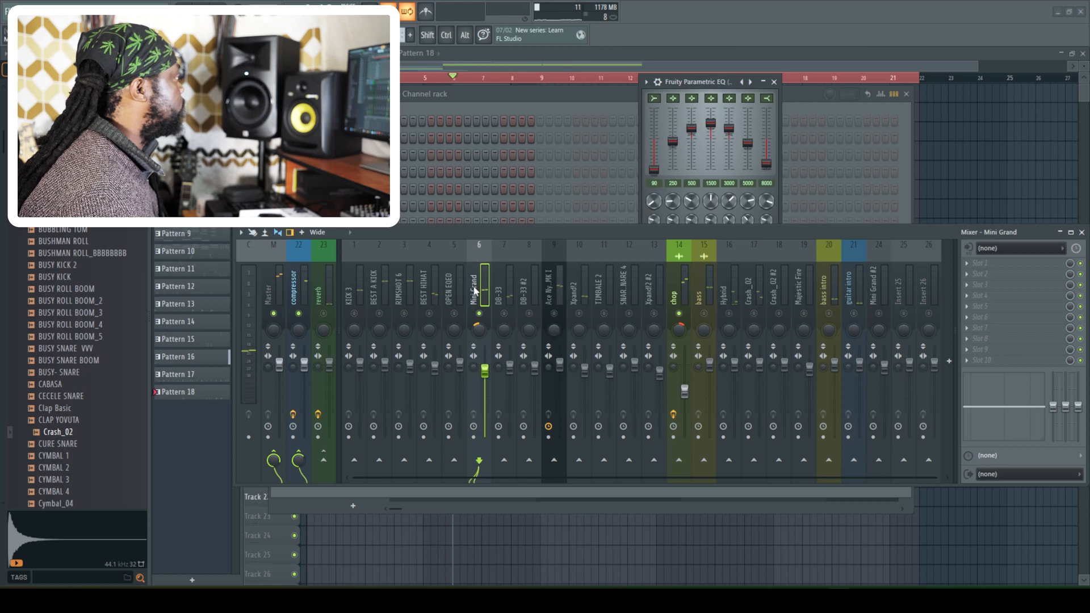
- Load Fruity Parametric EQ on the Mini Grand track and boost its 250, 1000 and 5000 Hz bands
{"action": "left_click", "coordinate": [968, 271]}
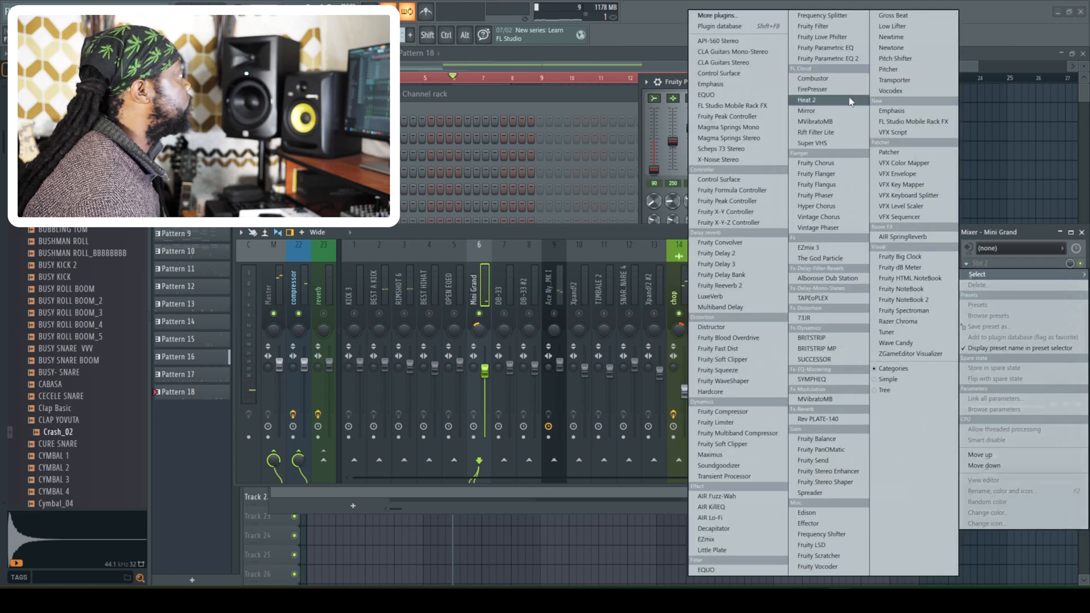
{"action": "left_click", "coordinate": [828, 48]}
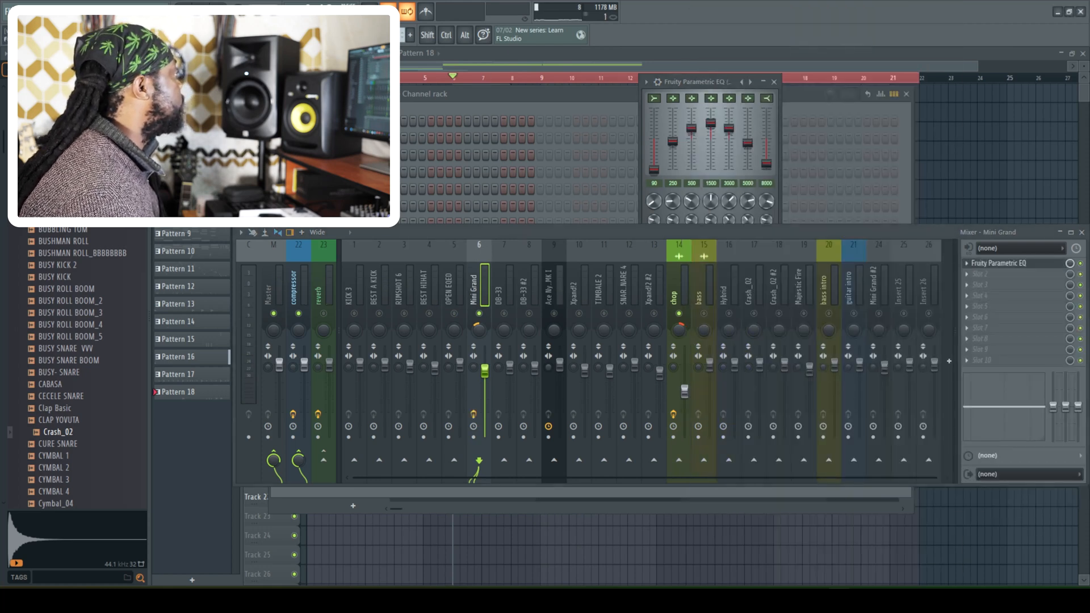
{"action": "left_click_drag", "start_coordinate": [480, 124], "coordinate": [527, 85]}
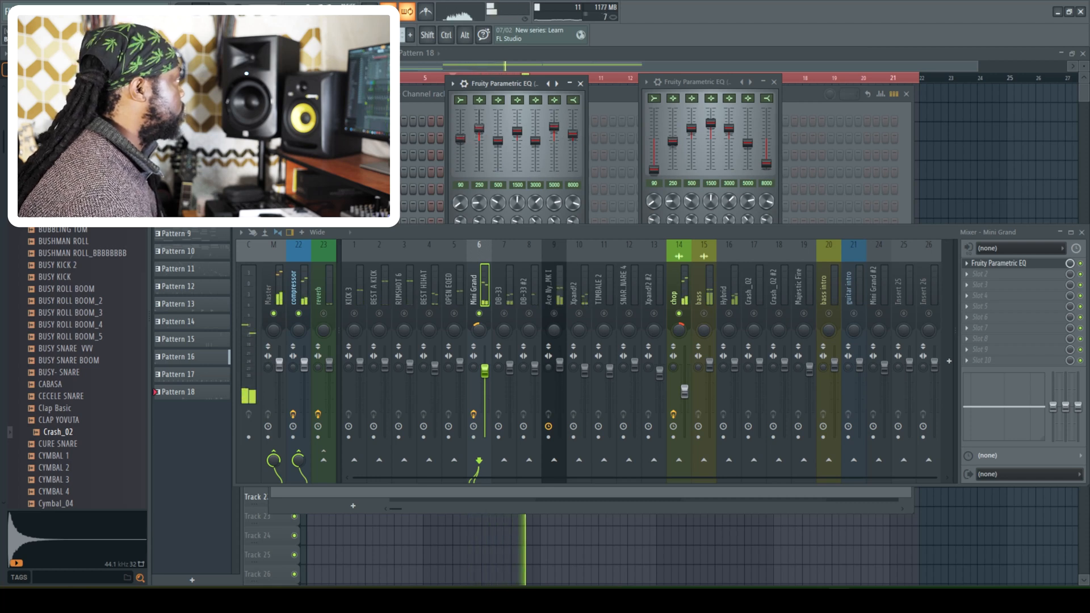
- Trim the chop fader slightly, raise the Mini Grand's built-in mixer EQ mid band around 1.4 kHz, and unsolo both tracks
{"action": "left_click", "coordinate": [681, 374]}
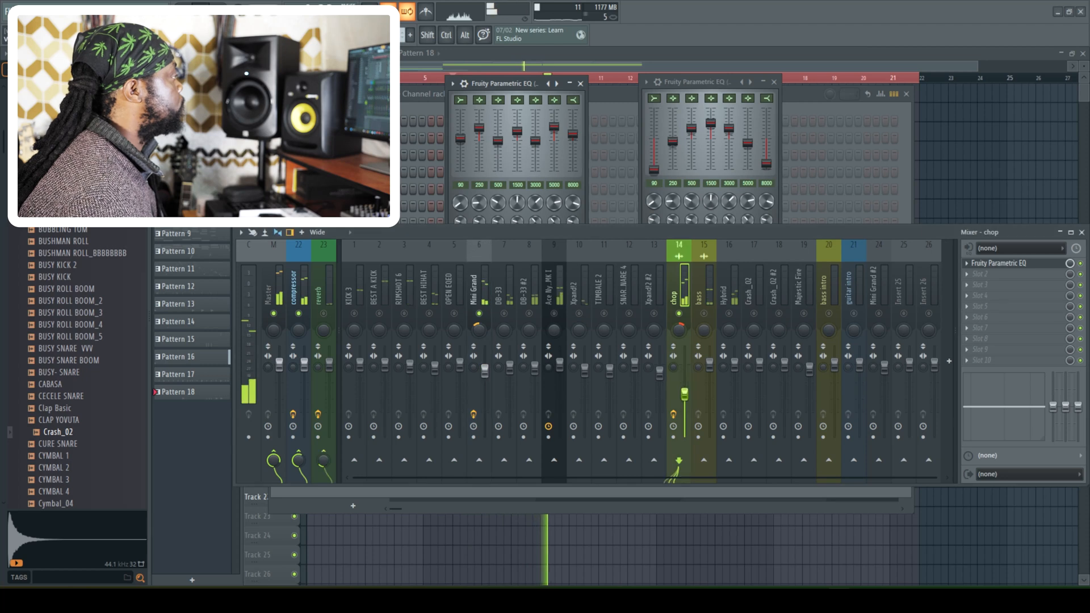
{"action": "left_click", "coordinate": [485, 340]}
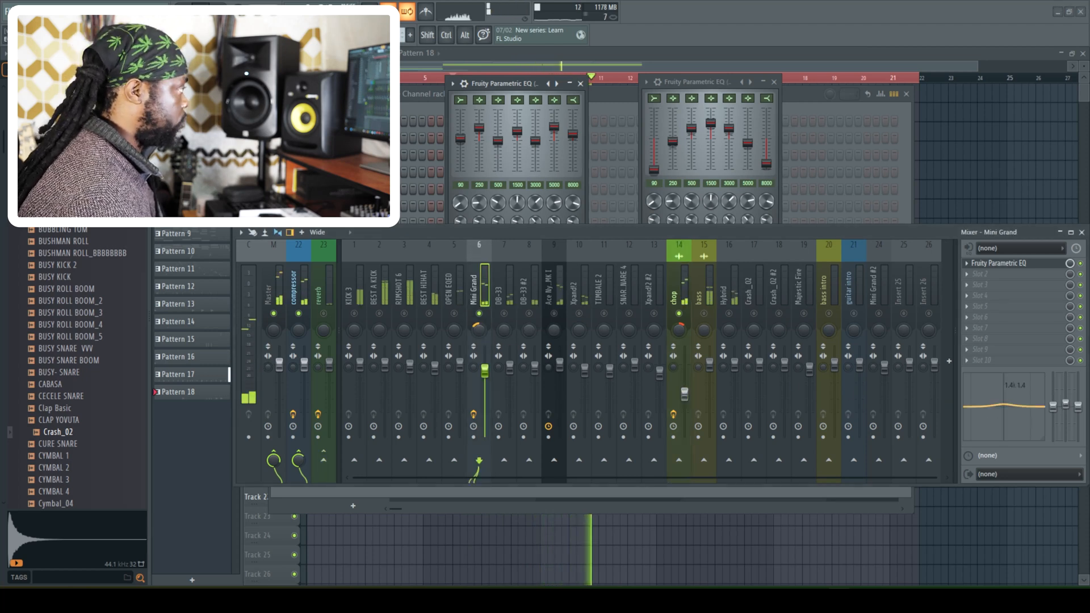
{"action": "right_click", "coordinate": [681, 313]}
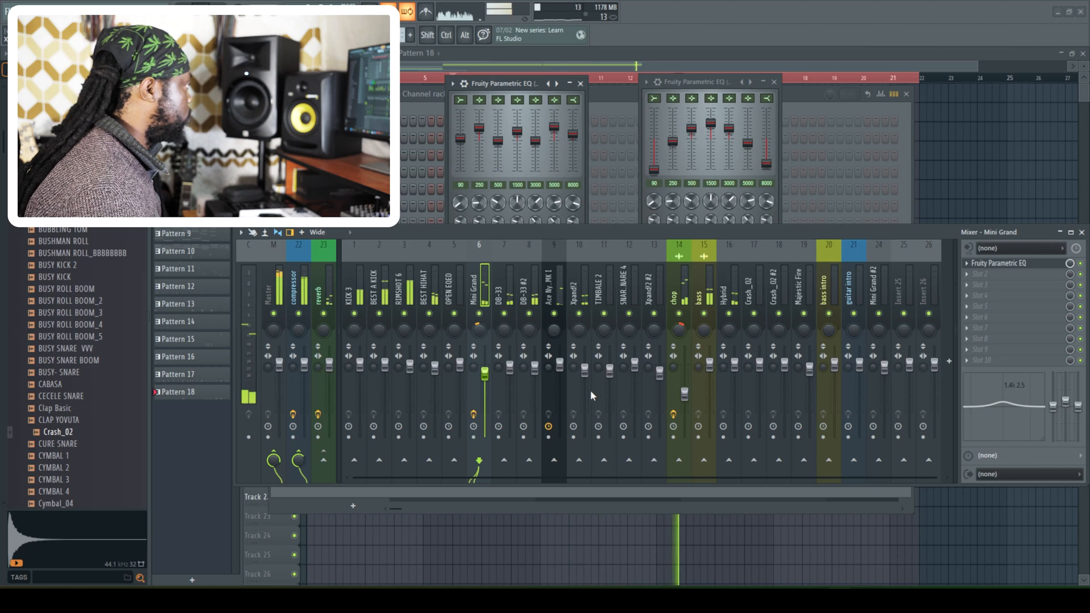
- Stop playback and solo the bass mixer track
{"action": "key", "text": "space"}
{"action": "left_click", "coordinate": [729, 313]}
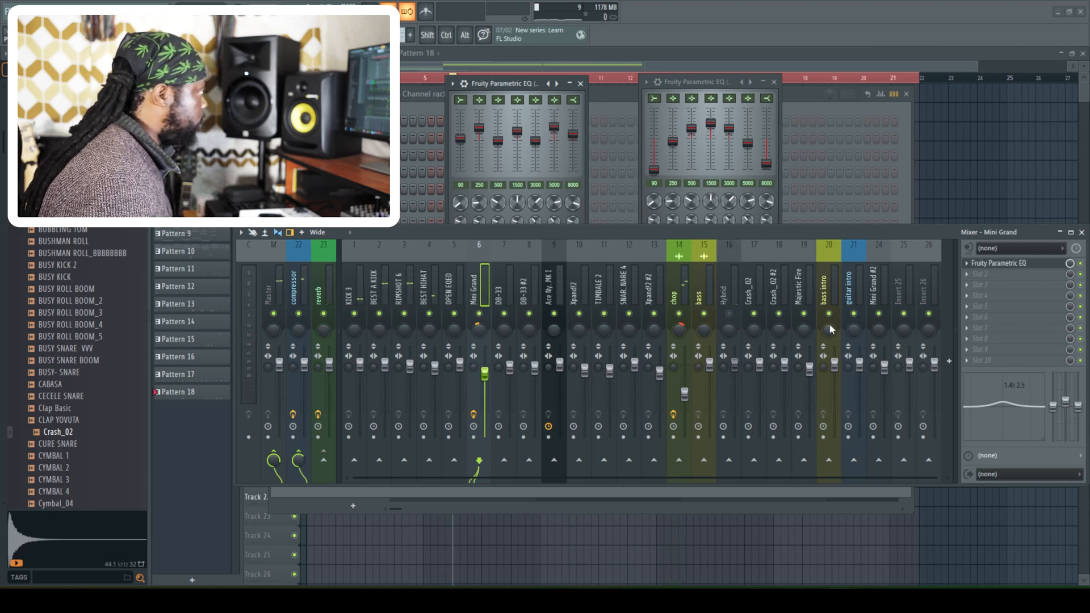
{"action": "left_click", "coordinate": [706, 318]}
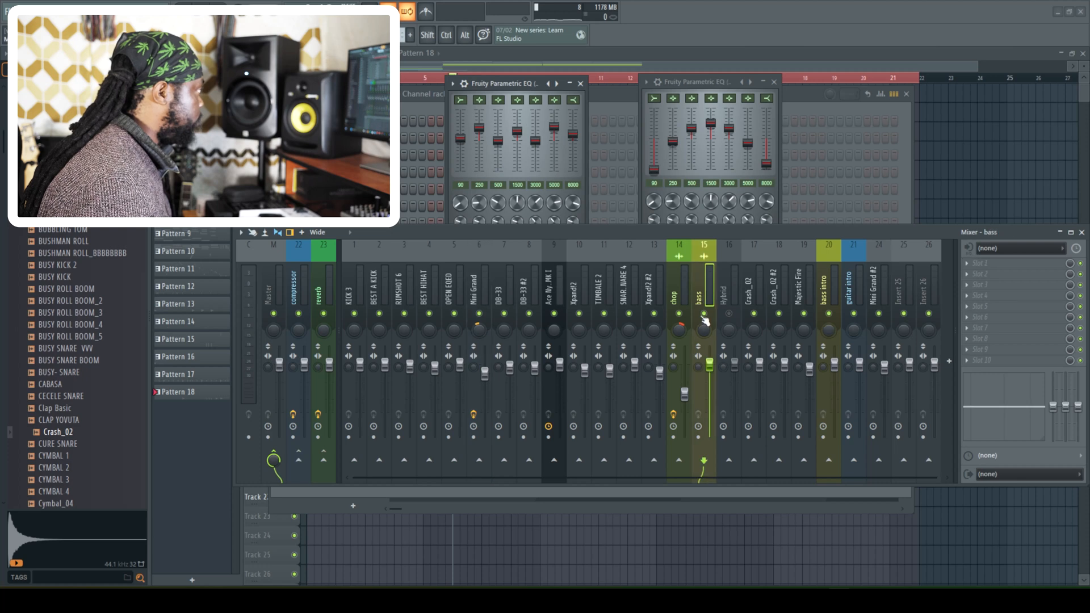
{"action": "right_click", "coordinate": [704, 315]}
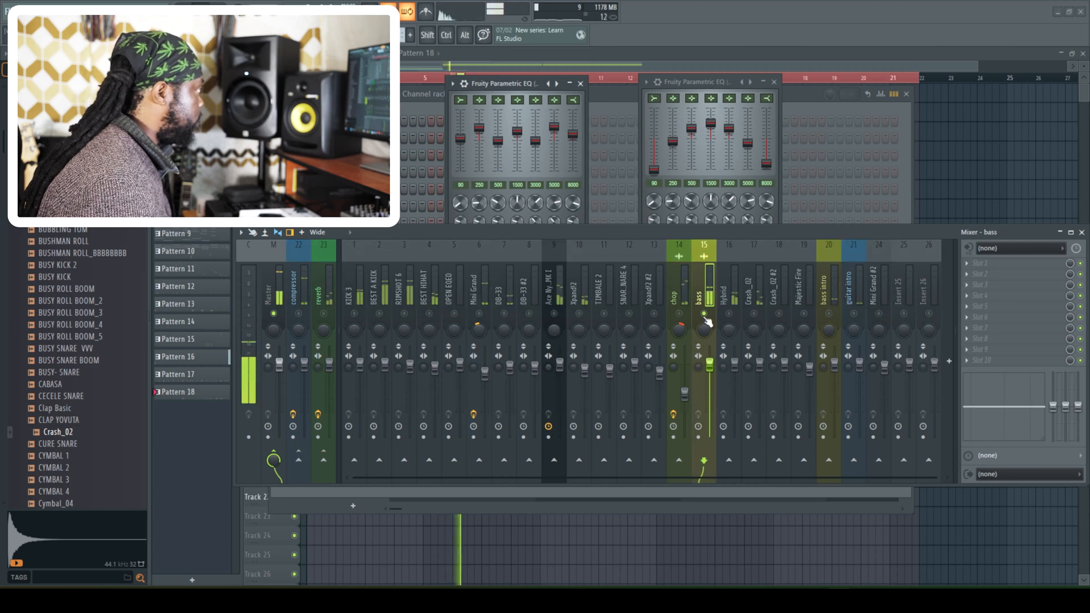
- Load Fruity Parametric EQ on the bass track and apply its "will reggae bass" preset
{"action": "left_click", "coordinate": [987, 265]}
{"action": "left_click", "coordinate": [825, 58]}
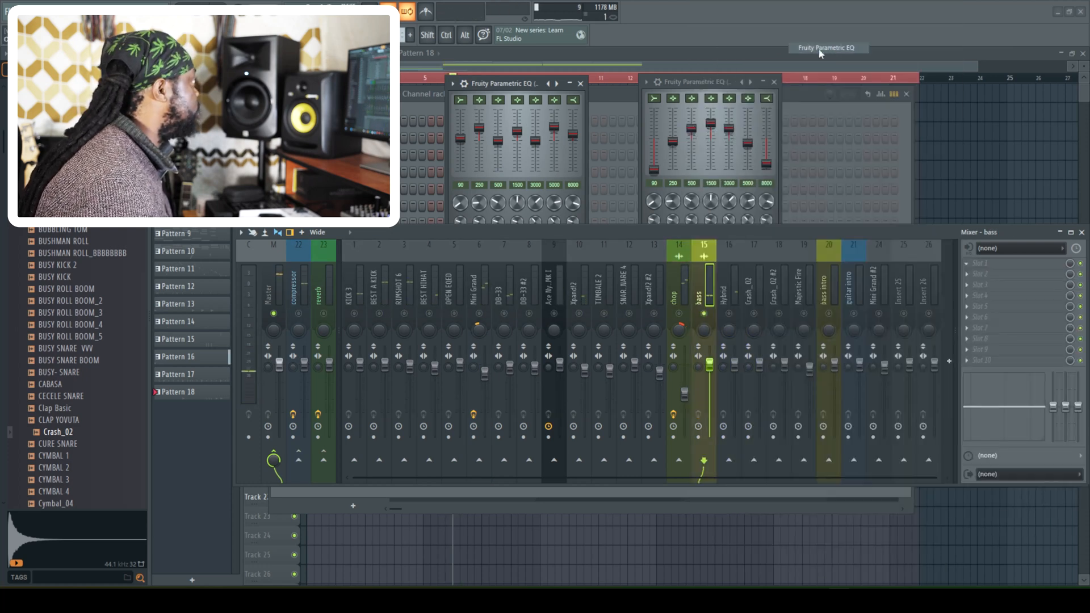
{"action": "left_click_drag", "start_coordinate": [692, 82], "coordinate": [657, 55]}
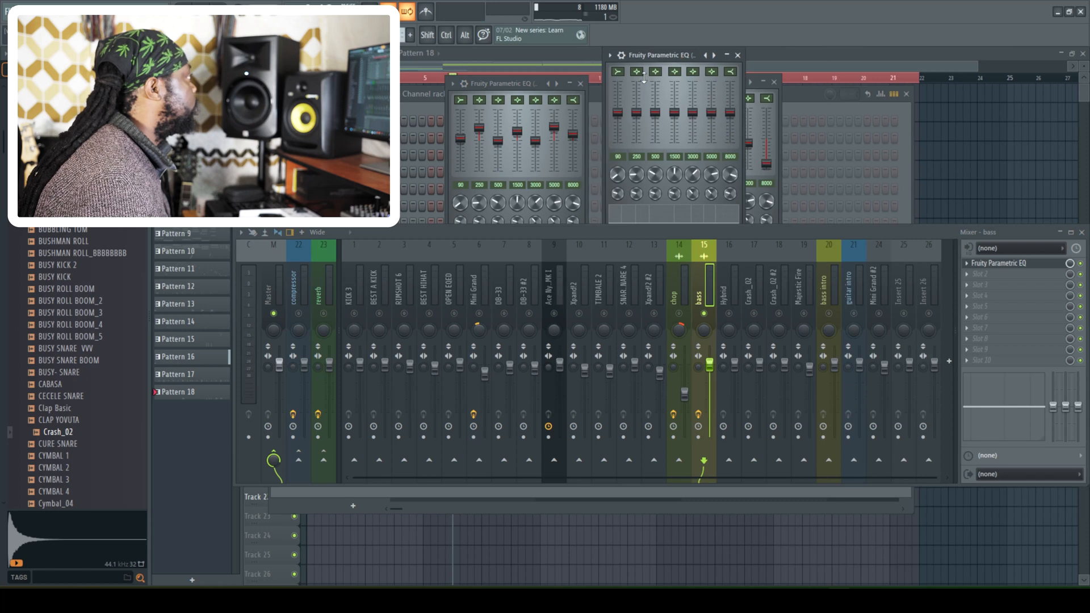
{"action": "left_click", "coordinate": [610, 55]}
{"action": "mouse_move", "coordinate": [631, 101]}
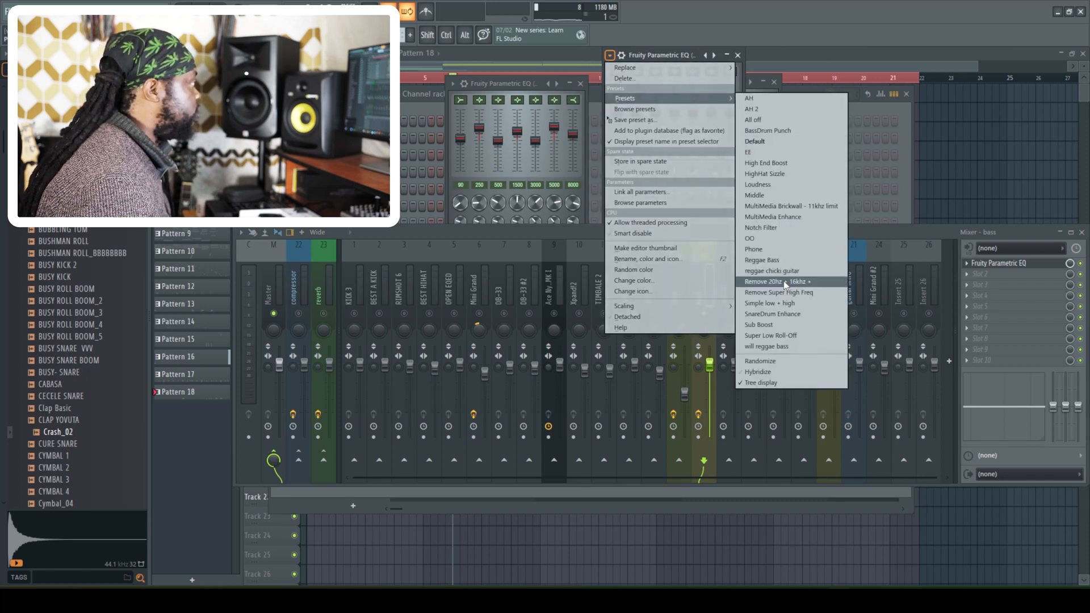
{"action": "left_click", "coordinate": [788, 346]}
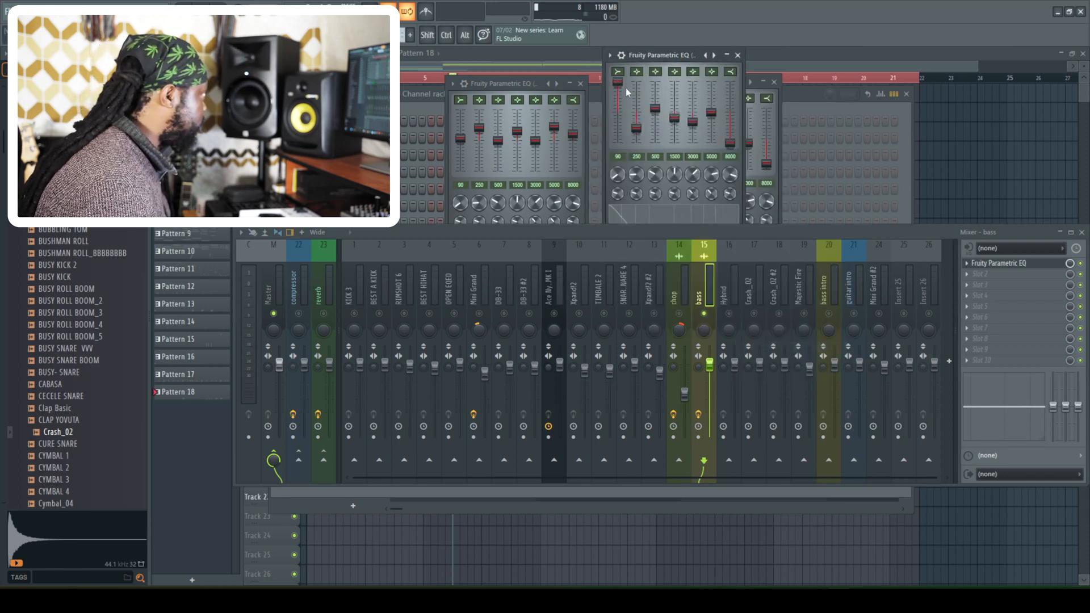
- Audition the bass, slightly lower its 80 and 5000 Hz EQ bands and its fader, and unsolo it to hear the full mix
{"action": "key", "text": "space"}
{"action": "left_click_drag", "start_coordinate": [618, 82], "coordinate": [618, 87]}
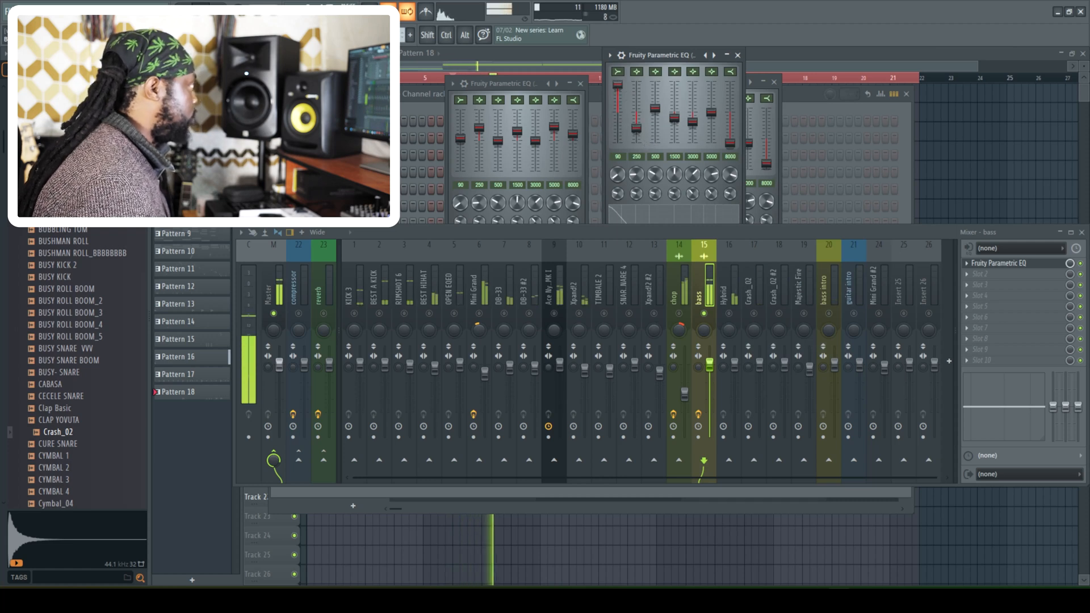
{"action": "key", "text": "space"}
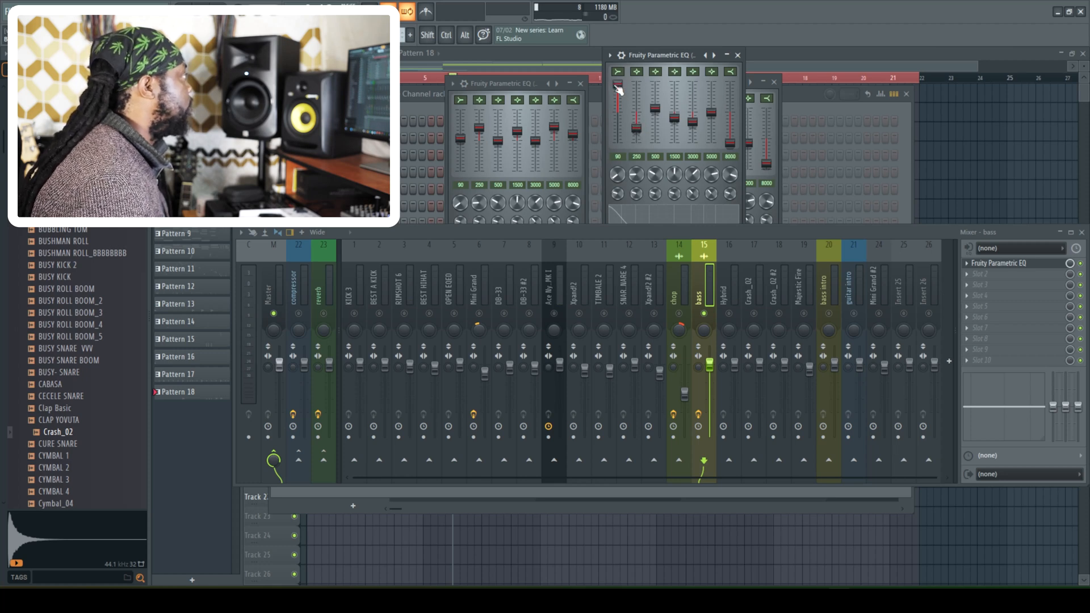
{"action": "key", "text": "space"}
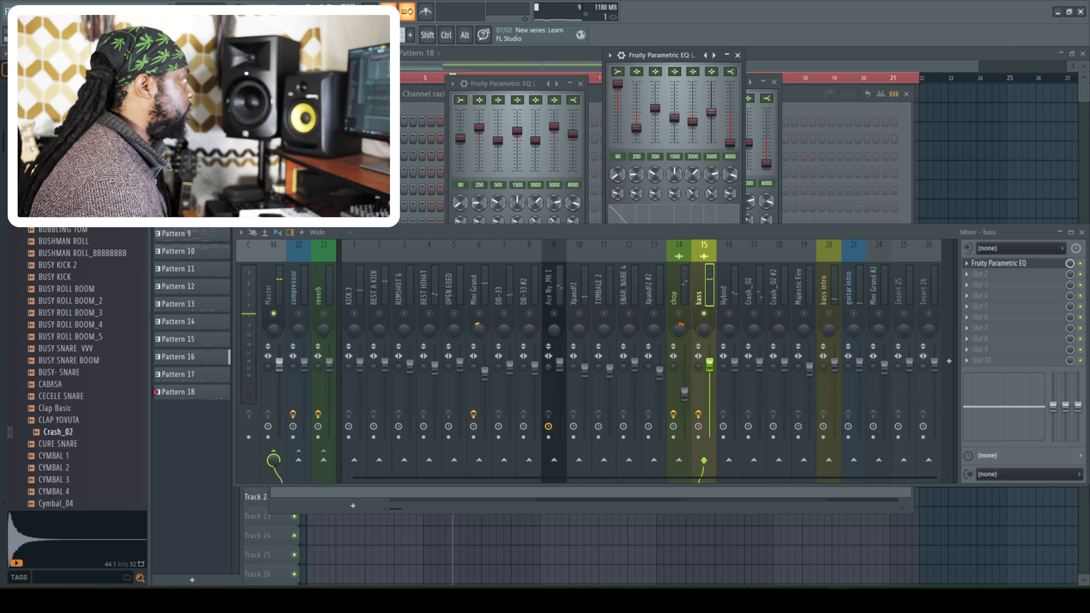
{"action": "key", "text": "space"}
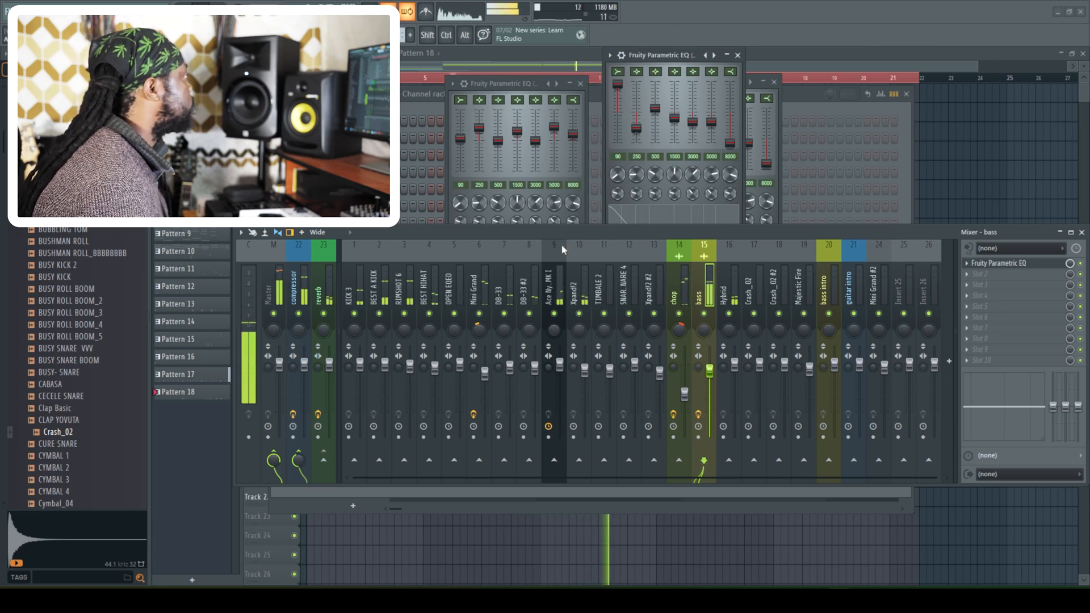
- Clear the EQ windows, channel rack and mixer off the playlist and replay the arrangement from bar 6
{"action": "left_click", "coordinate": [863, 61]}
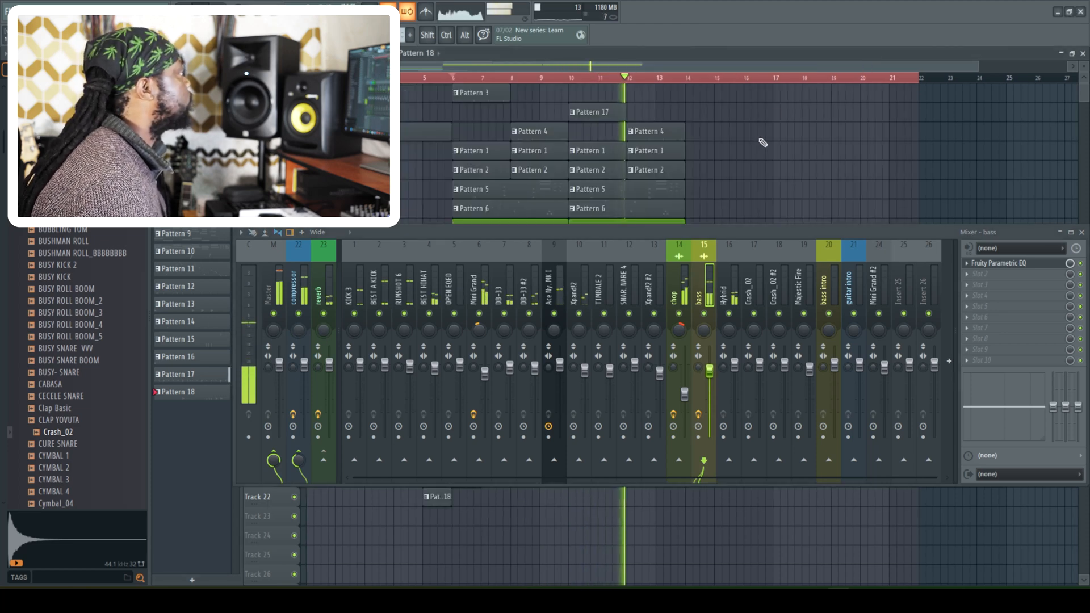
{"action": "left_click", "coordinate": [1081, 232]}
{"action": "key", "text": "space"}
{"action": "key", "text": "space"}
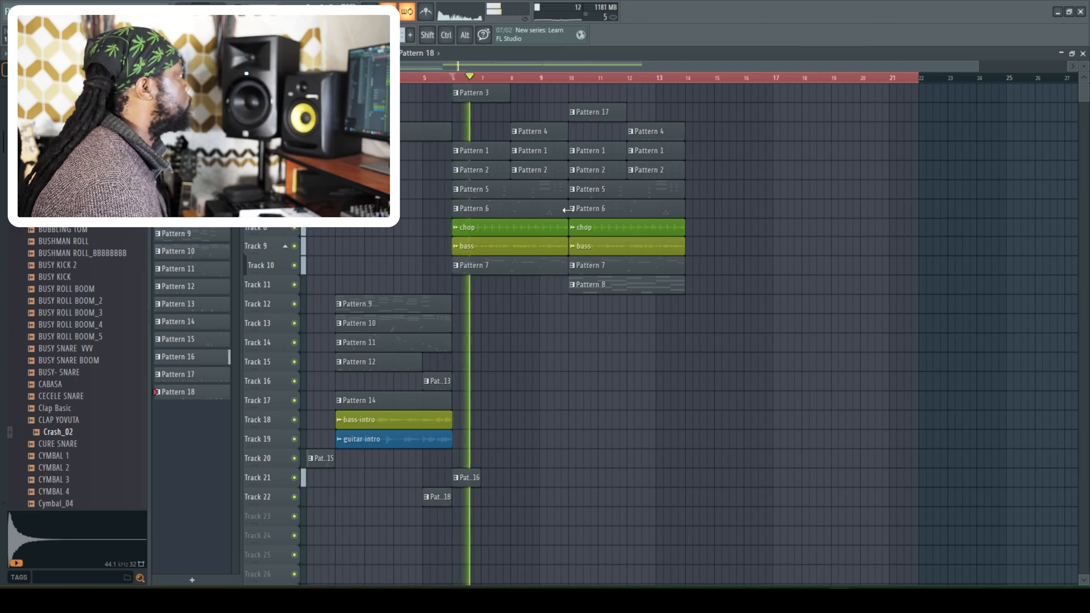
- Move the Pattern 8 clip on Track 11 from bar 10 to bar 14 and stop playback
{"action": "left_click_drag", "start_coordinate": [979, 64], "coordinate": [708, 70]}
{"action": "left_click_drag", "start_coordinate": [789, 284], "coordinate": [986, 286]}
{"action": "key", "text": "space"}
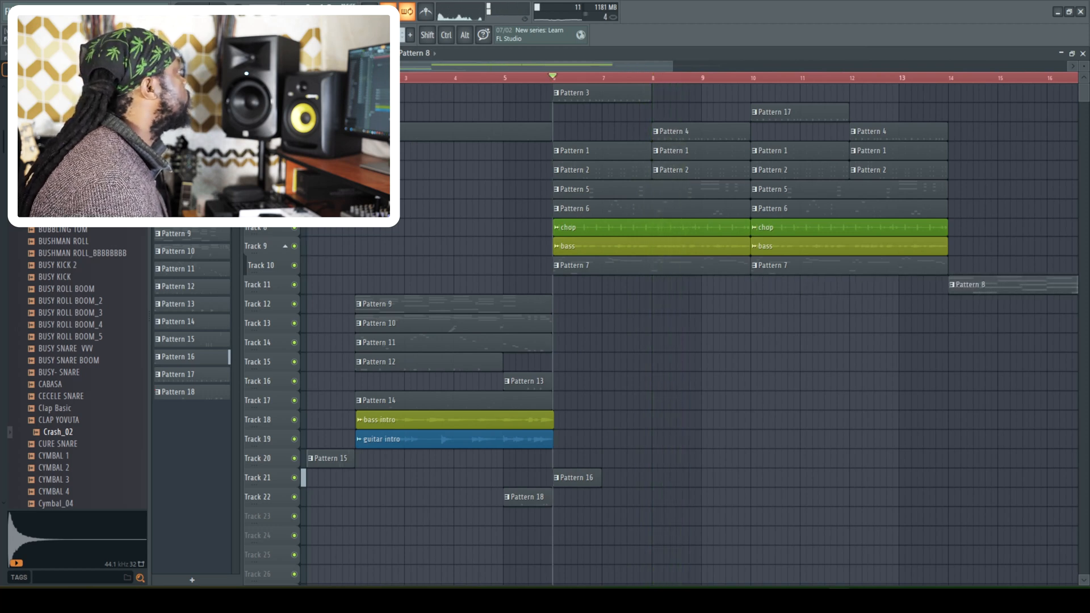
- Duplicate the main section's clips from bars 6 to 14 so they repeat from bar 14, and play from between bars 12 and 13
{"action": "left_click_drag", "start_coordinate": [568, 294], "coordinate": [939, 84]}
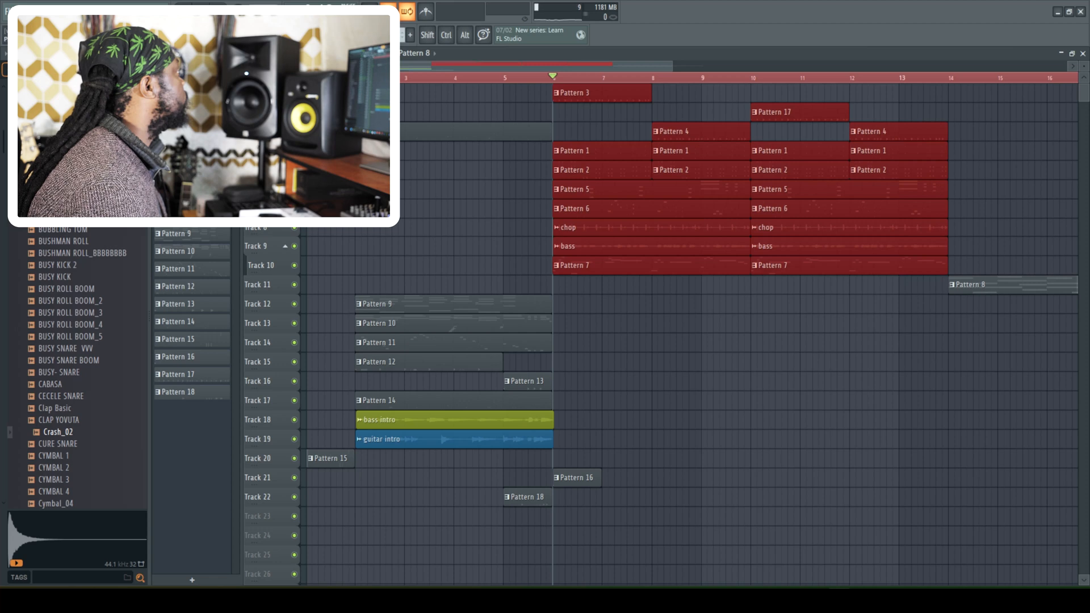
{"action": "key", "text": "ctrl+b"}
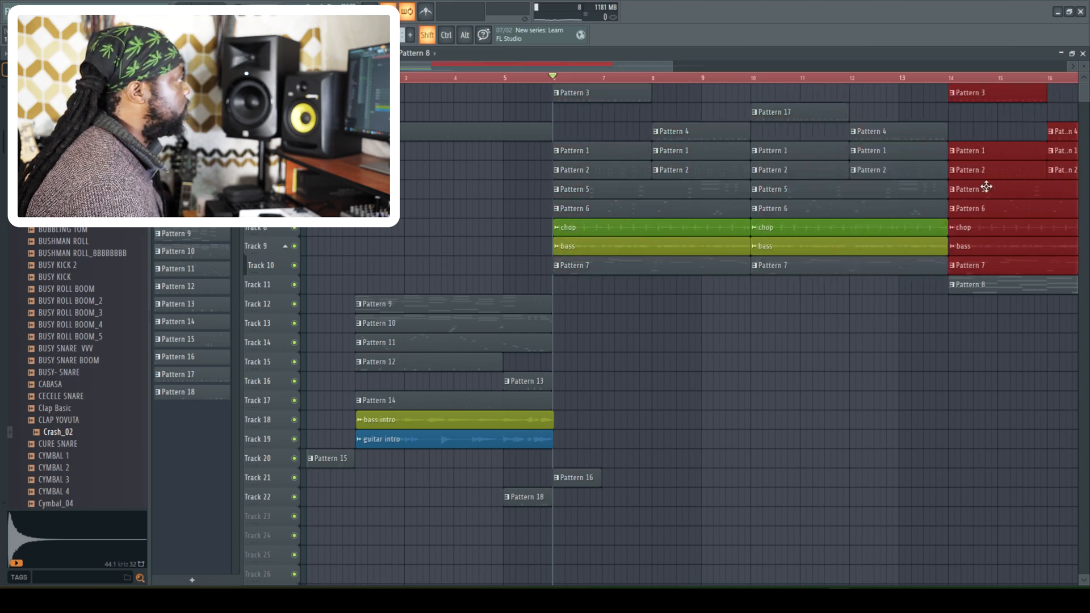
{"action": "left_click", "coordinate": [888, 78]}
{"action": "key", "text": "space"}
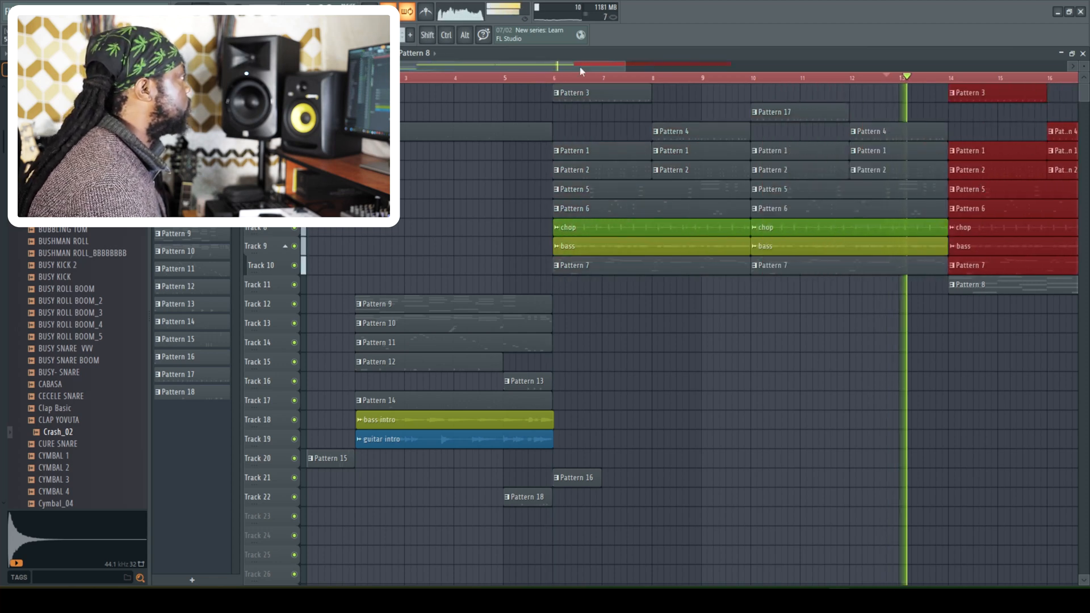
- Delete the Pattern 7 clips at bars 14 and 18 from the duplicated section
{"action": "left_click_drag", "start_coordinate": [622, 65], "coordinate": [757, 145]}
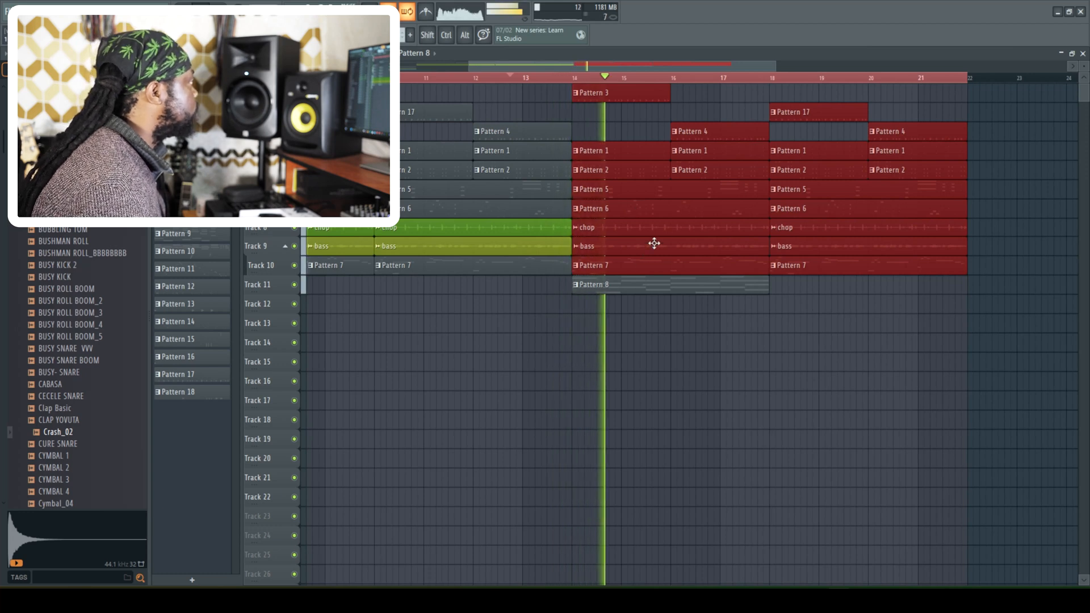
{"action": "right_click", "coordinate": [653, 269]}
{"action": "right_click", "coordinate": [849, 267]}
{"action": "left_click", "coordinate": [786, 290]}
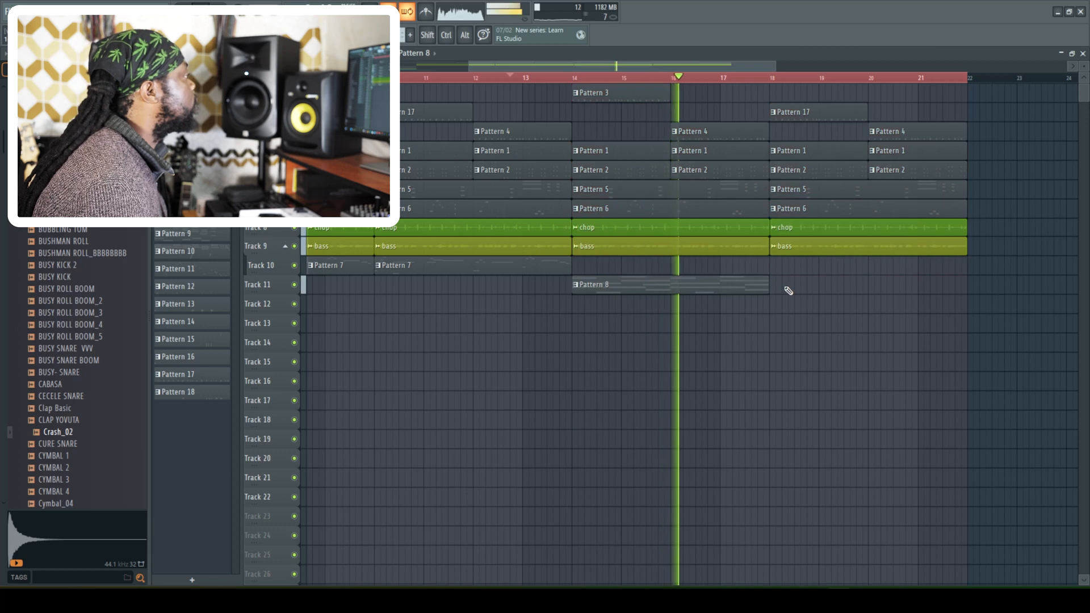
- Place a Pattern 8 clip at bar 18 on Track 11 and replay the section
{"action": "left_click", "coordinate": [782, 289]}
{"action": "key", "text": "space"}
{"action": "key", "text": "space"}
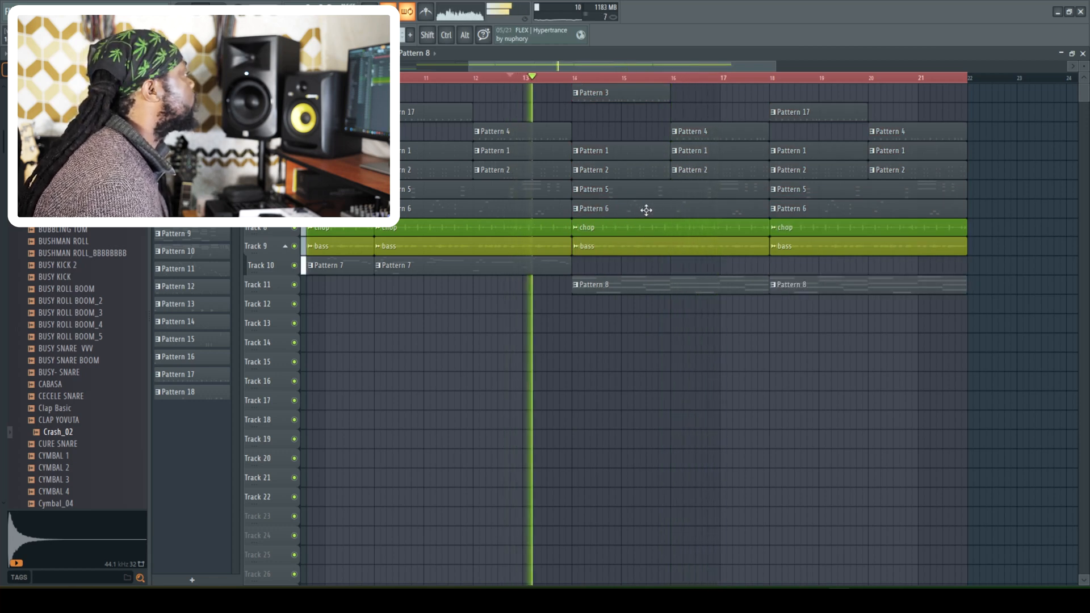
- Delete the Pattern 6 clips at bars 14 and 18 from the duplicated section
{"action": "right_click", "coordinate": [630, 209]}
{"action": "right_click", "coordinate": [836, 212]}
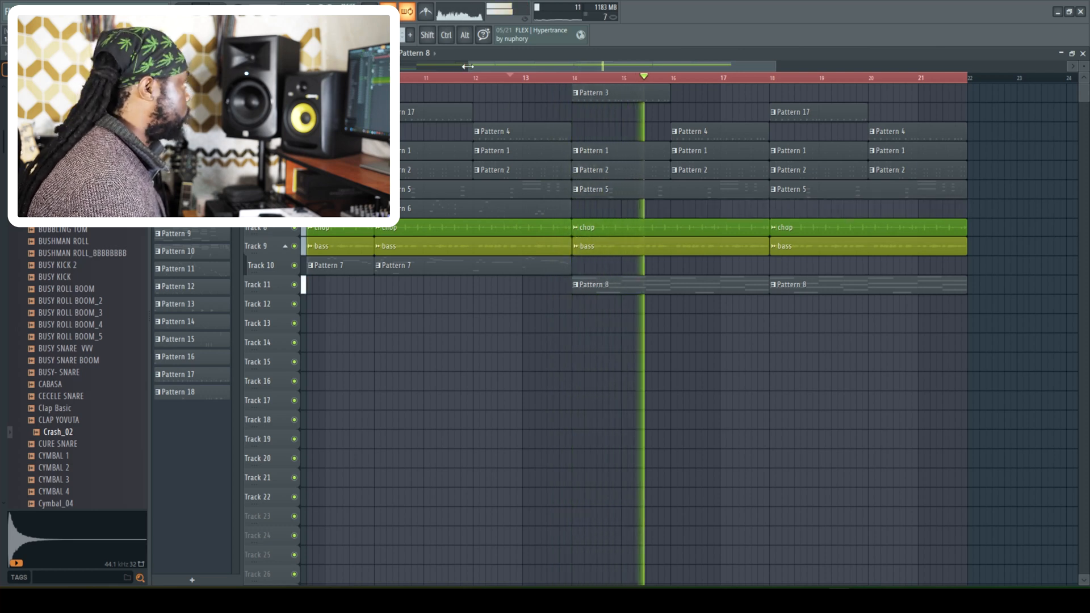
- Audition the last bars of the repeat from bar 20 and slice the final bass clip on Track 9 between bars 21 and 22
{"action": "left_click_drag", "start_coordinate": [469, 66], "coordinate": [381, 67]}
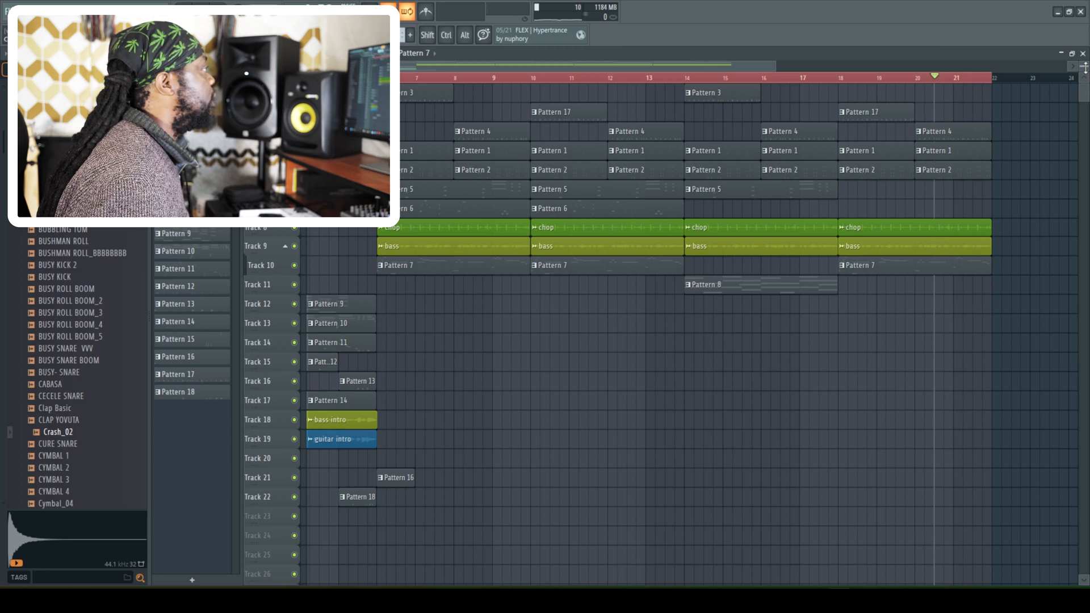
{"action": "left_click_drag", "start_coordinate": [1085, 67], "coordinate": [1086, 58]}
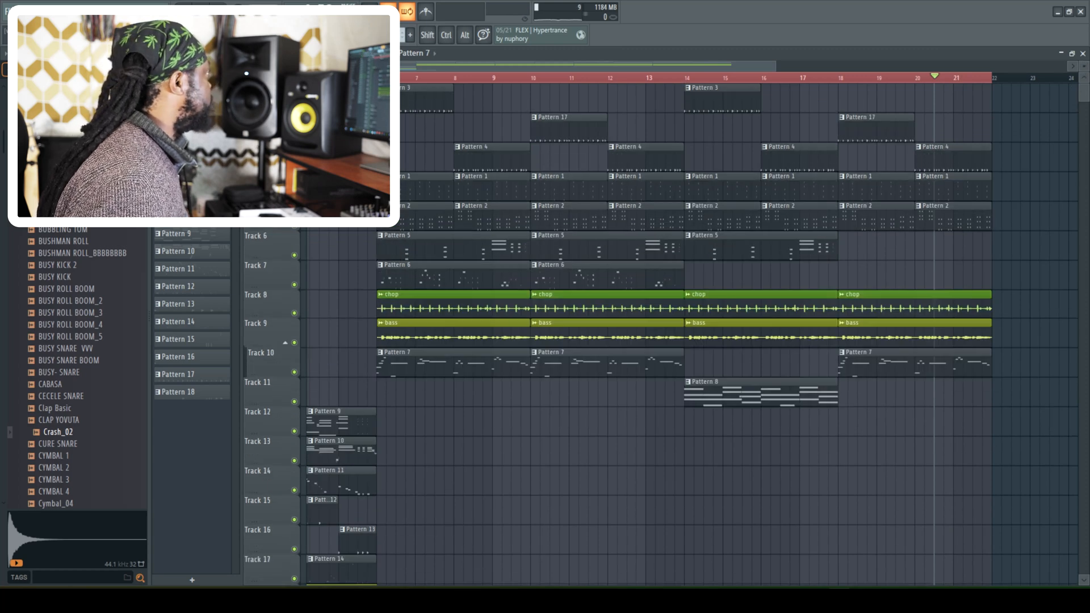
{"action": "left_click_drag", "start_coordinate": [380, 66], "coordinate": [640, 90]}
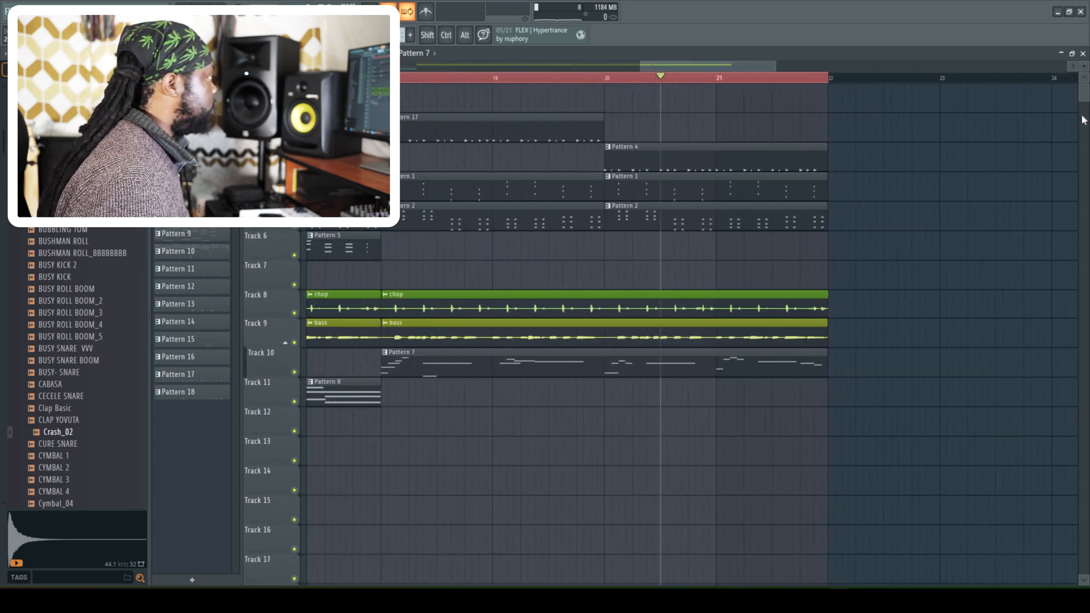
{"action": "left_click_drag", "start_coordinate": [1084, 66], "coordinate": [1084, 55]}
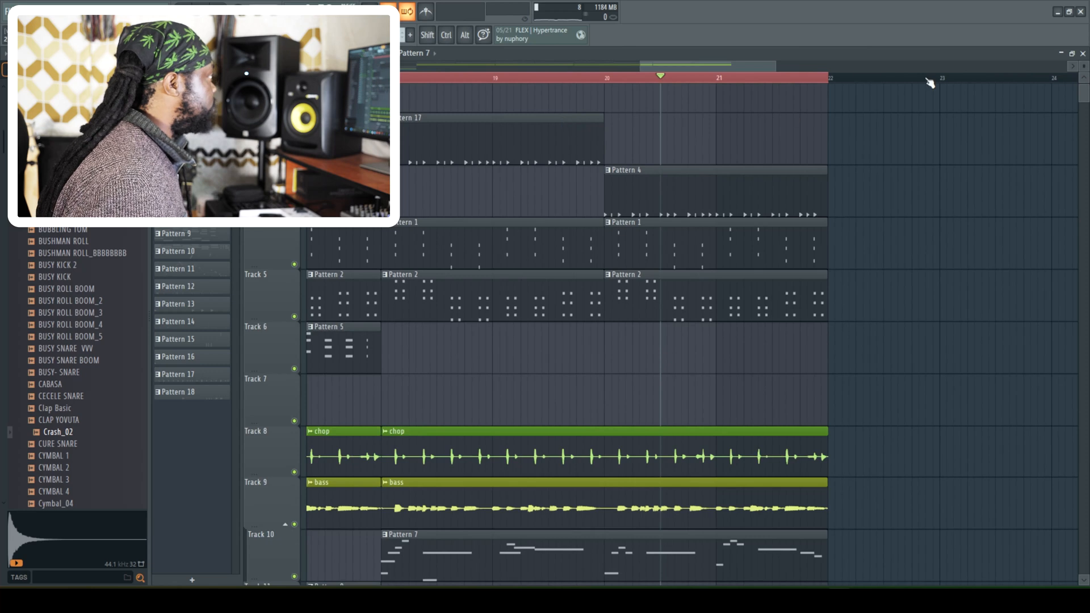
{"action": "left_click_drag", "start_coordinate": [775, 67], "coordinate": [733, 68]}
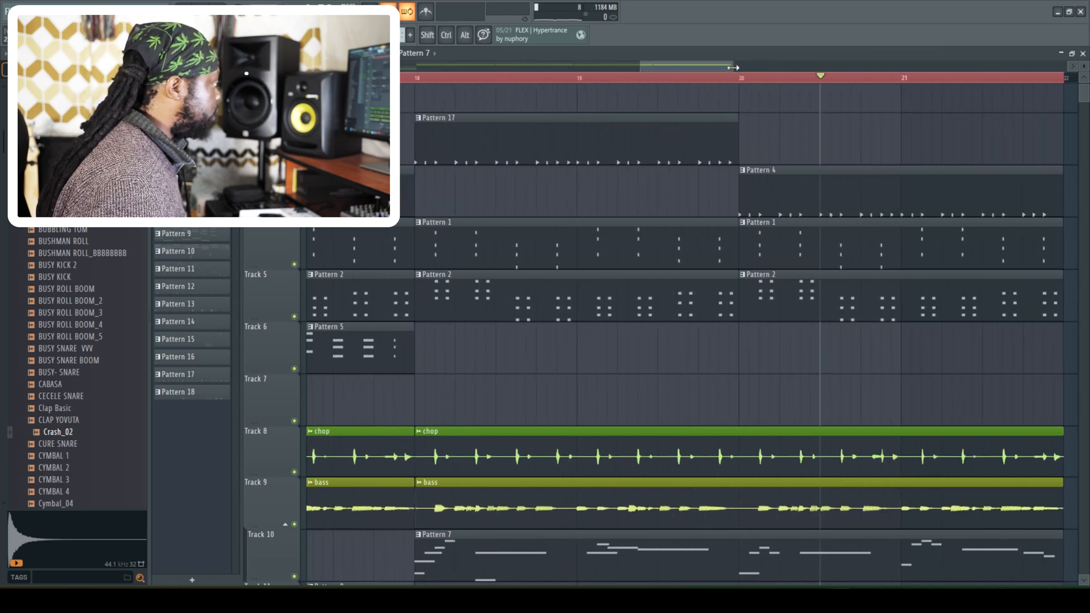
{"action": "key", "text": "space"}
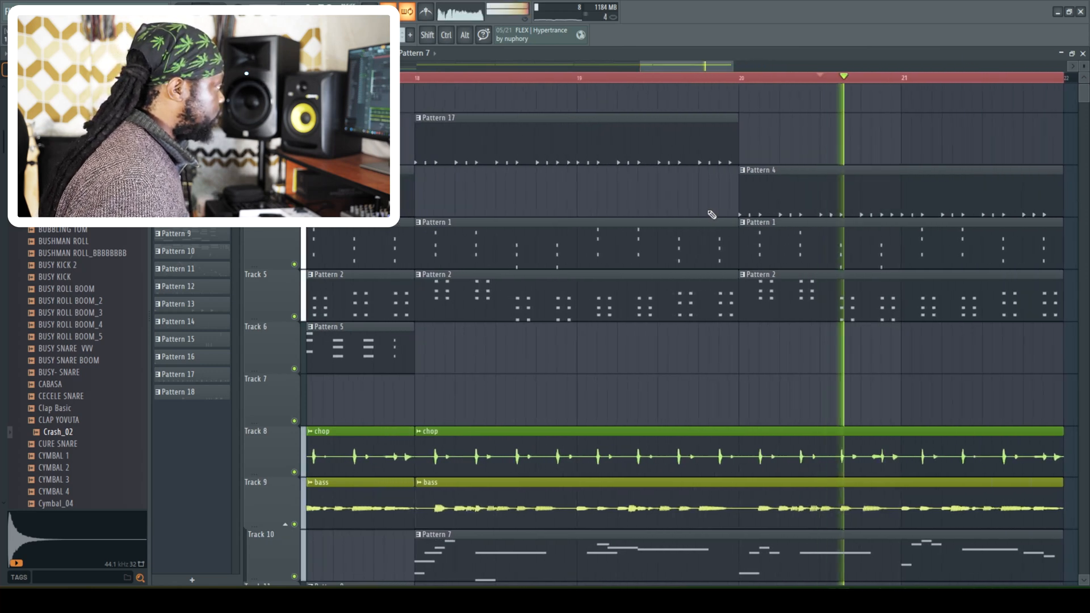
{"action": "key", "text": "space"}
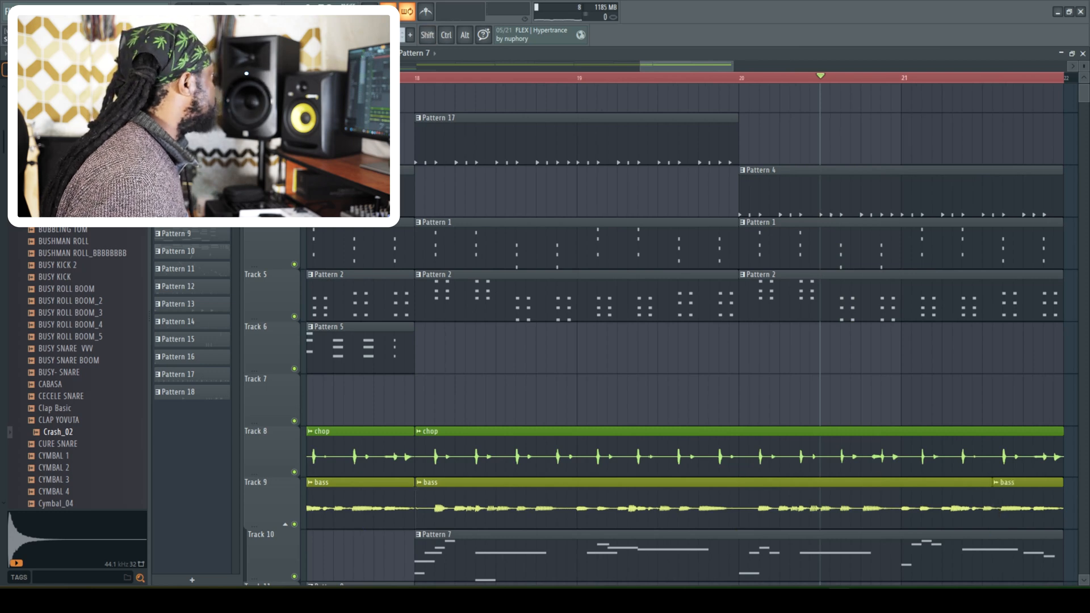
{"action": "left_click", "coordinate": [1019, 508]}
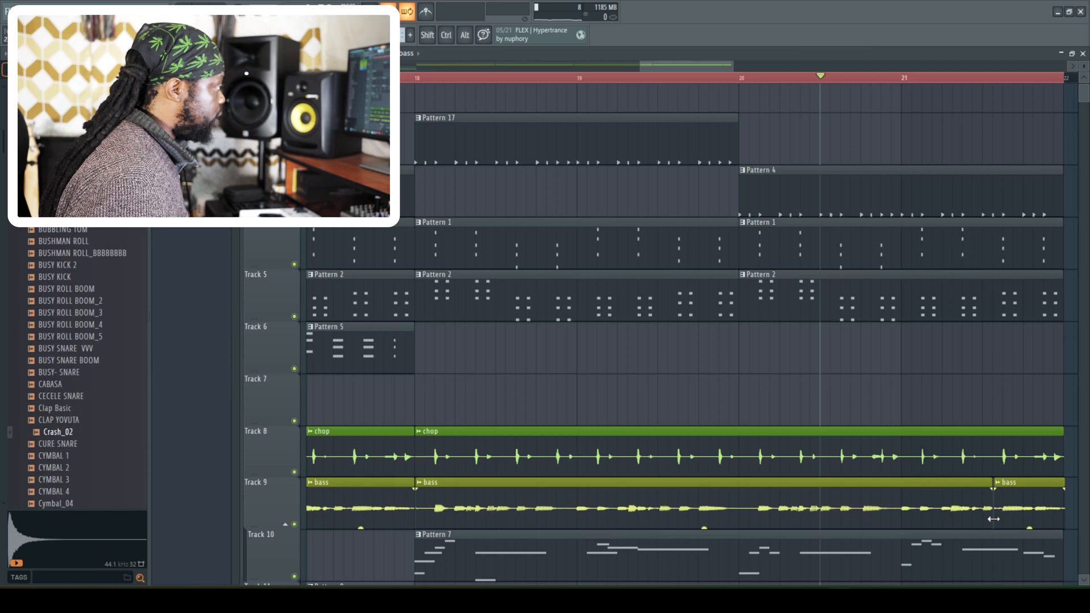
{"action": "left_click", "coordinate": [997, 489]}
{"action": "left_click", "coordinate": [872, 410]}
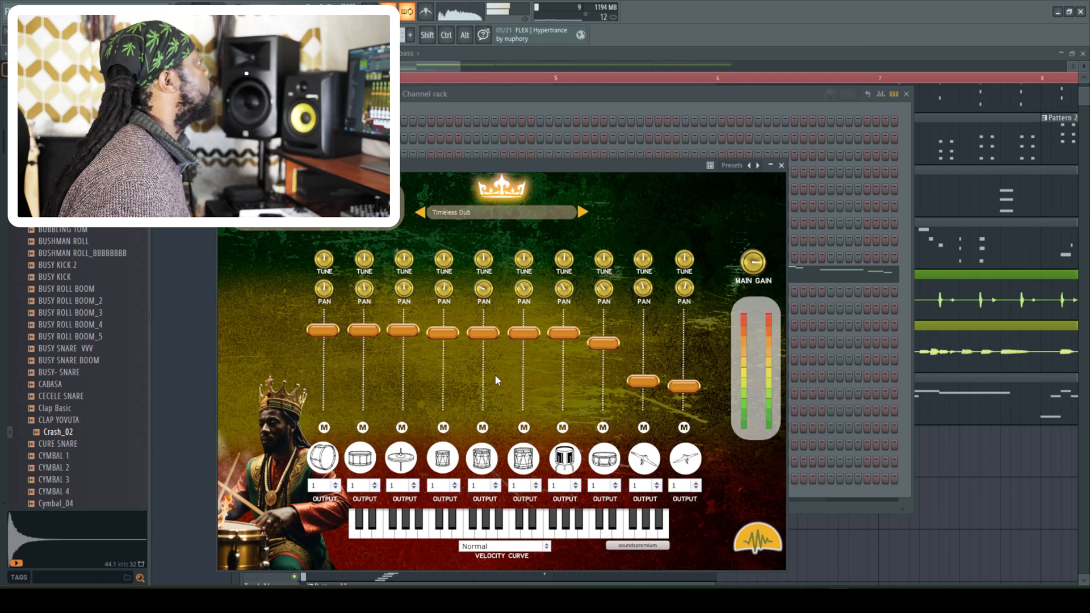
- Close the drum plugin and channel rack windows, replay the intro from about bar 3, and stop playback
{"action": "left_click", "coordinate": [783, 165]}
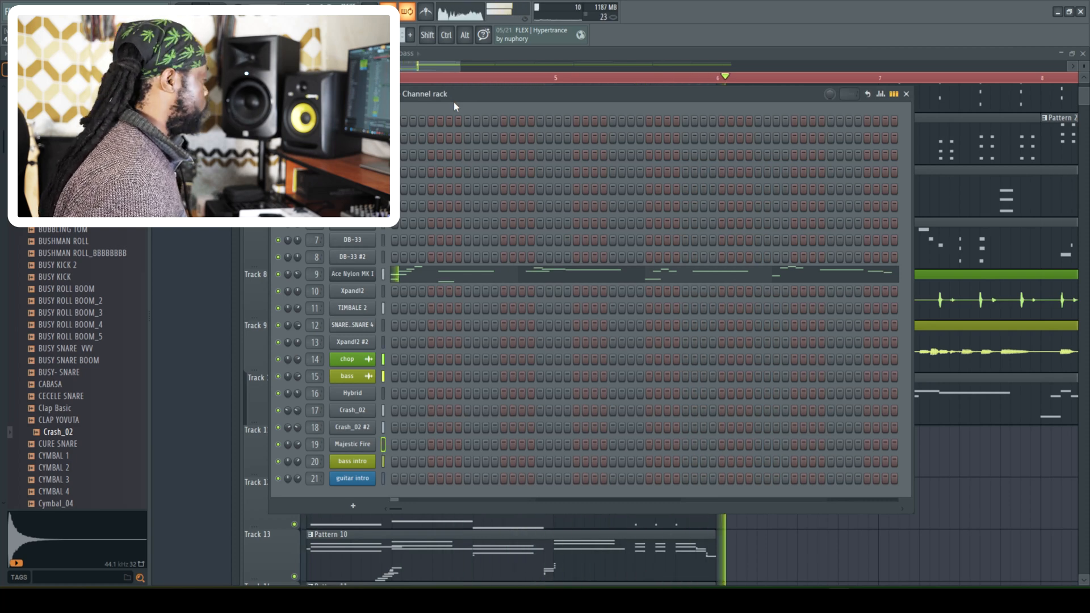
{"action": "left_click", "coordinate": [429, 76]}
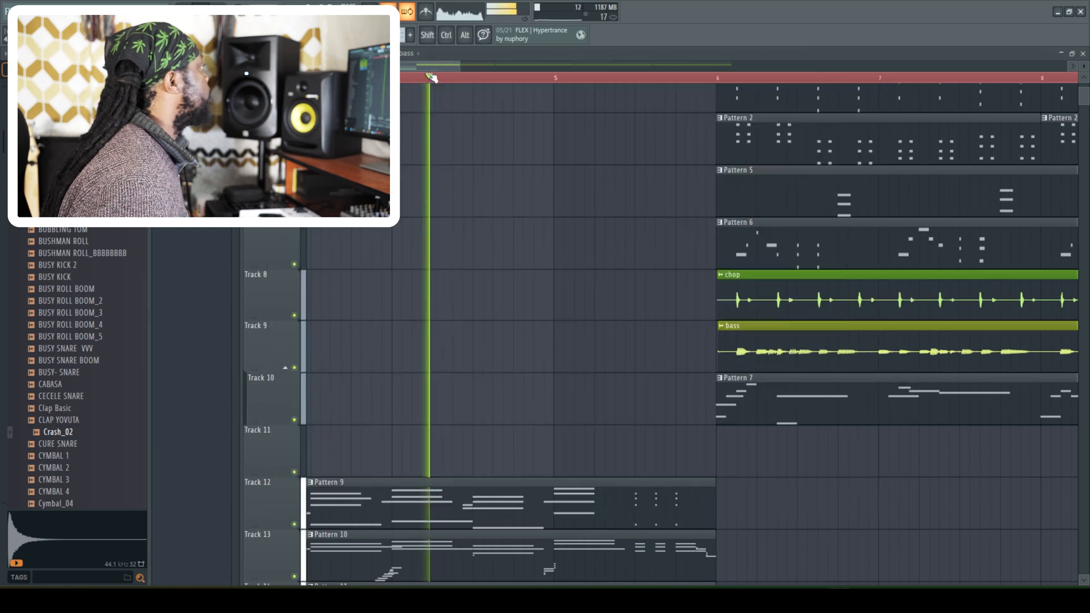
{"action": "mouse_move", "coordinate": [428, 76]}
{"action": "left_mouse_down"}
{"action": "mouse_move", "coordinate": [306, 77]}
{"action": "mouse_move", "coordinate": [318, 66]}
{"action": "left_mouse_up"}
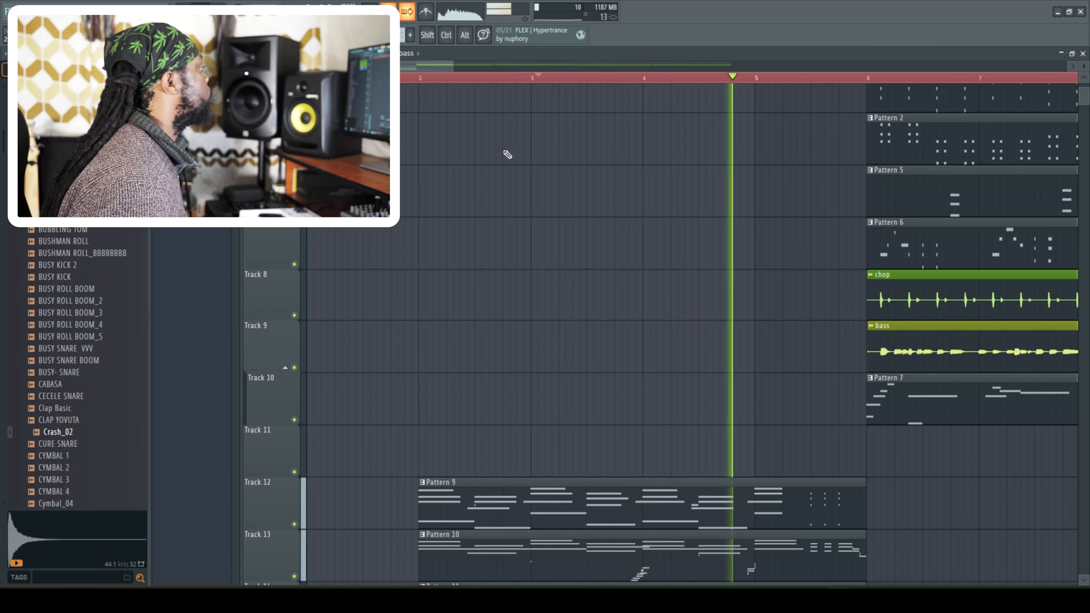
{"action": "left_click", "coordinate": [538, 76]}
{"action": "key", "text": "space"}
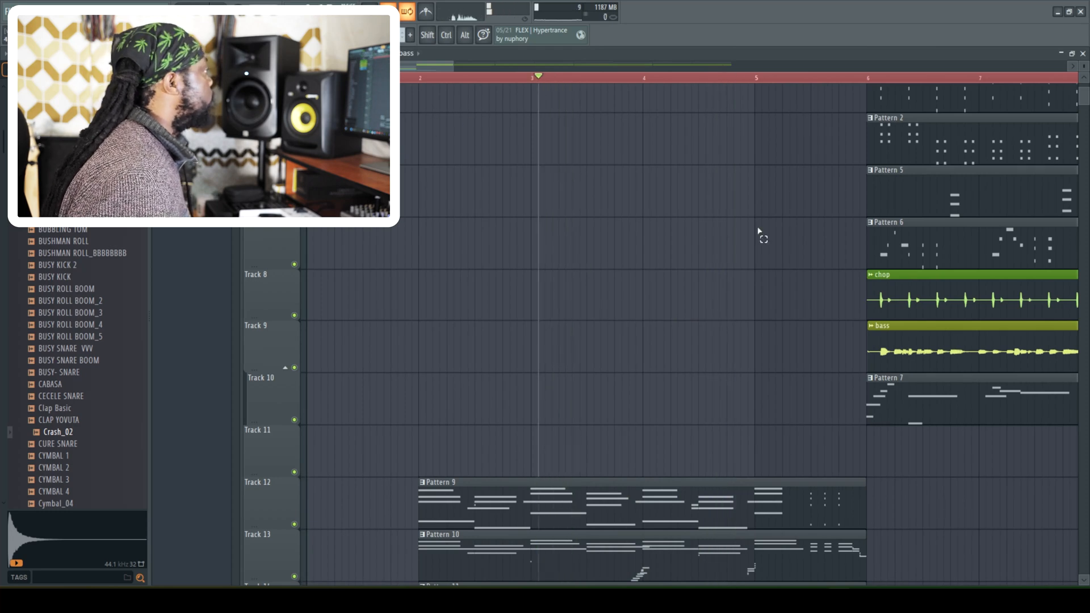
- Audition the bass intro mixer track and add Fruity Parametric EQ to its first effect slot
{"action": "scroll", "coordinate": [738, 239], "scroll_direction": "down", "scroll_amount": 4}
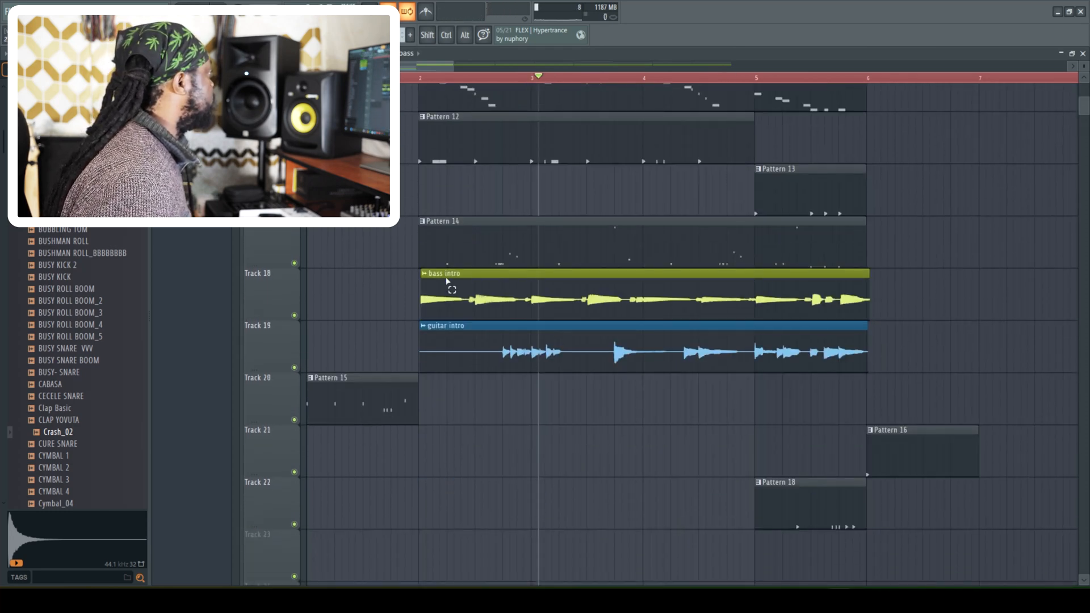
{"action": "key", "text": "F9"}
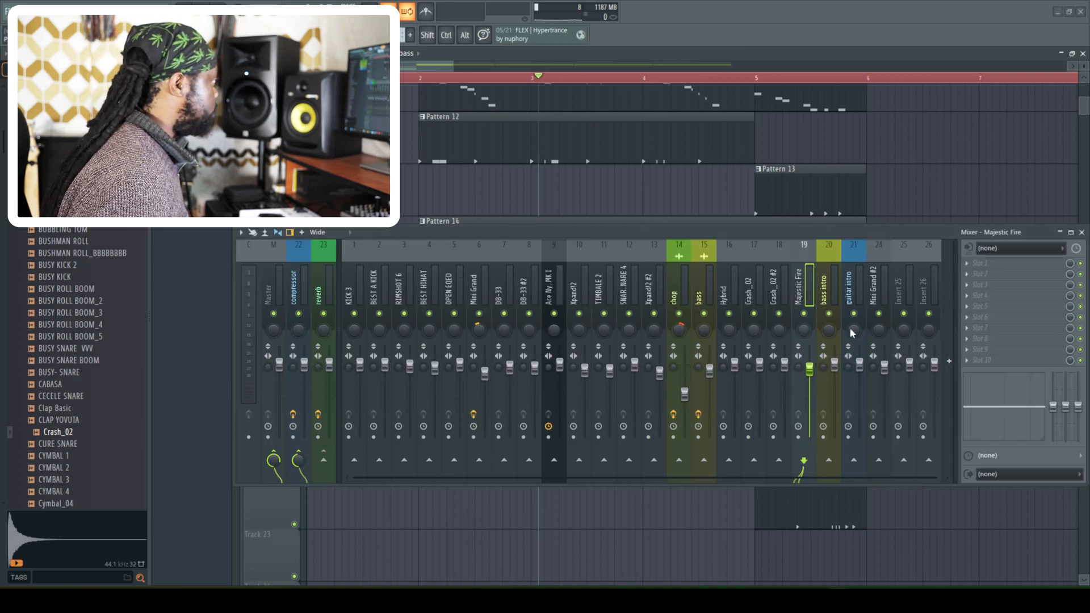
{"action": "left_click", "coordinate": [830, 290]}
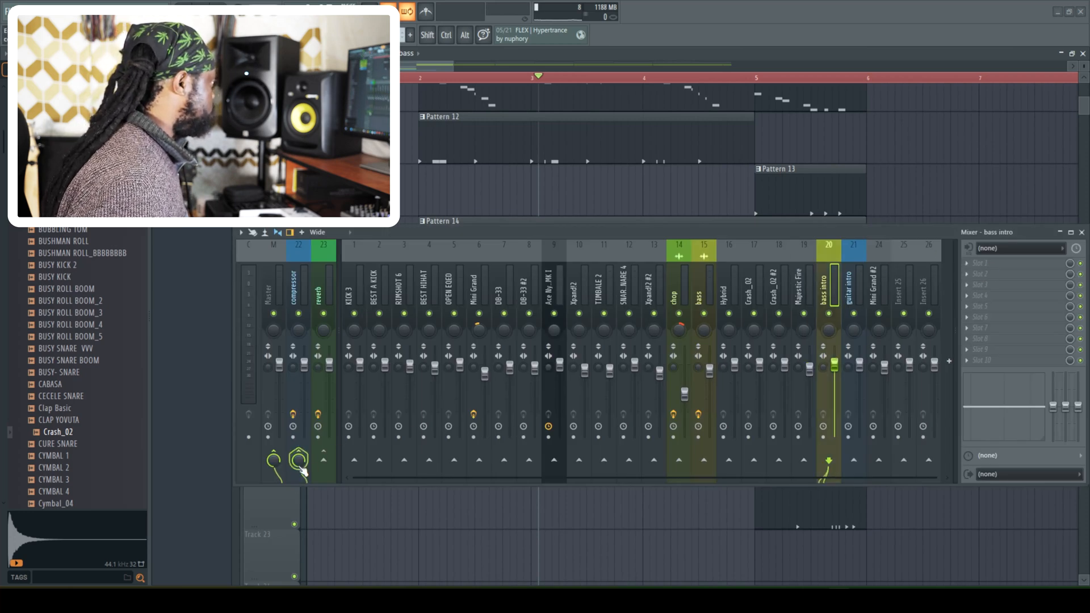
{"action": "key", "text": "space"}
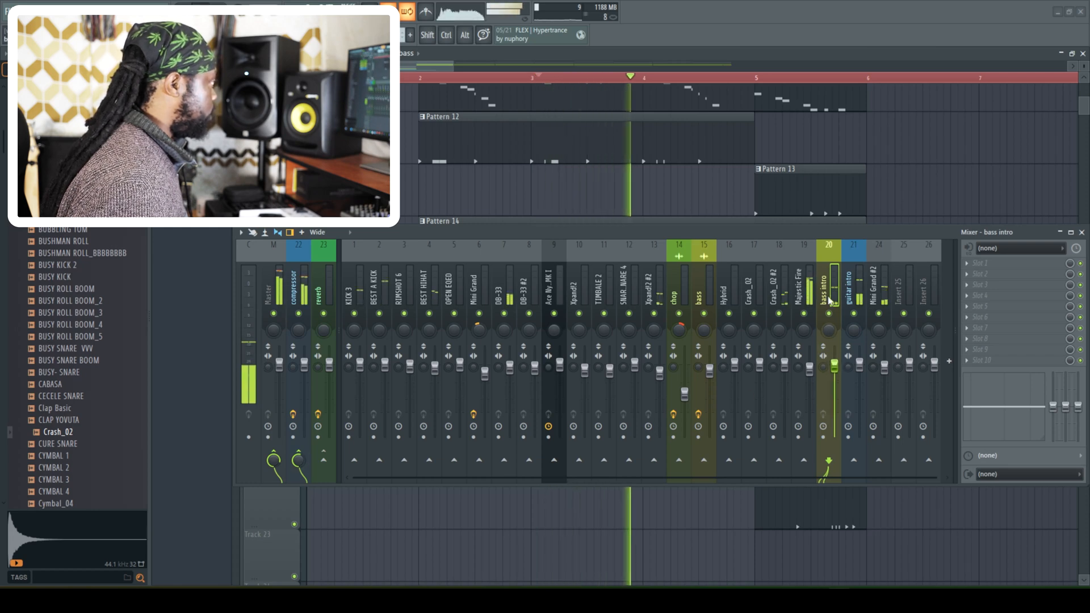
{"action": "key", "text": "space"}
{"action": "left_click", "coordinate": [978, 263]}
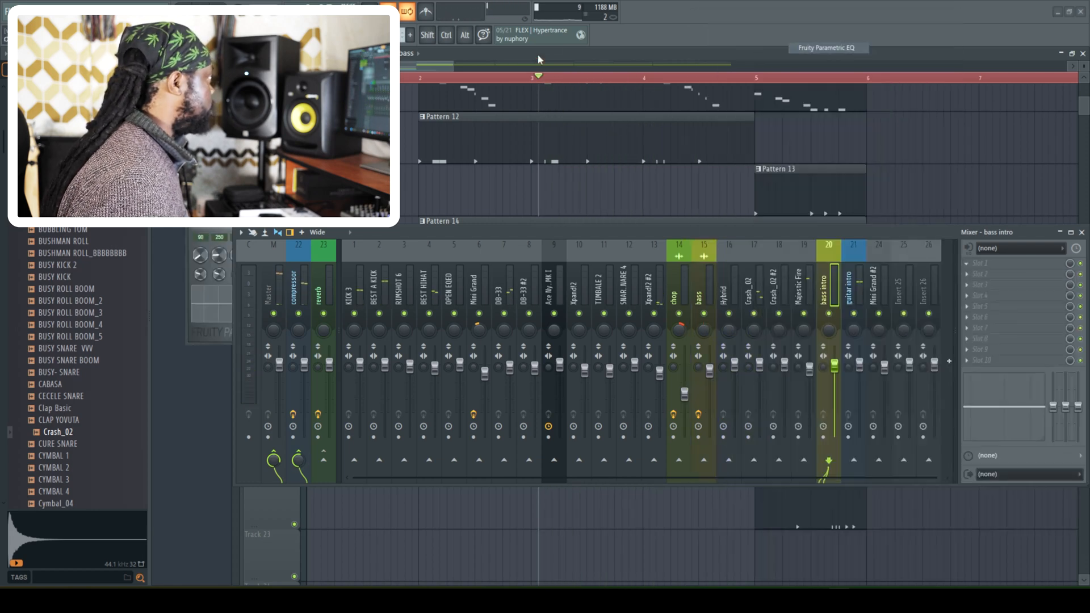
{"action": "left_click", "coordinate": [848, 48]}
{"action": "left_click_drag", "start_coordinate": [225, 136], "coordinate": [620, 55]}
- Load a preset into the bass intro's Fruity Parametric EQ and lower the track's fader slightly during playback
{"action": "left_click", "coordinate": [588, 55]}
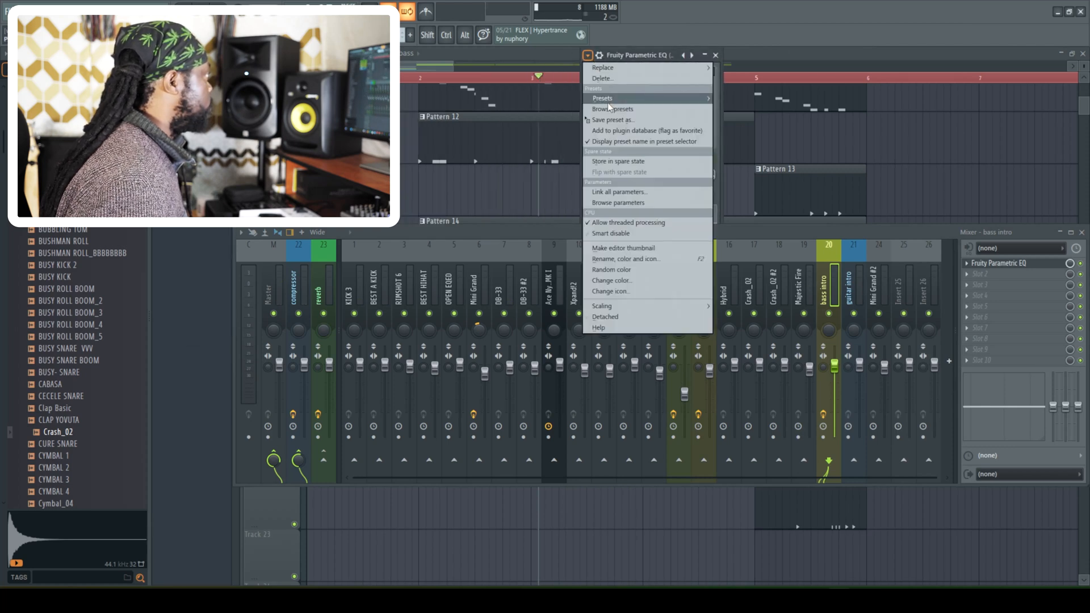
{"action": "mouse_move", "coordinate": [647, 98]}
{"action": "left_click", "coordinate": [767, 351]}
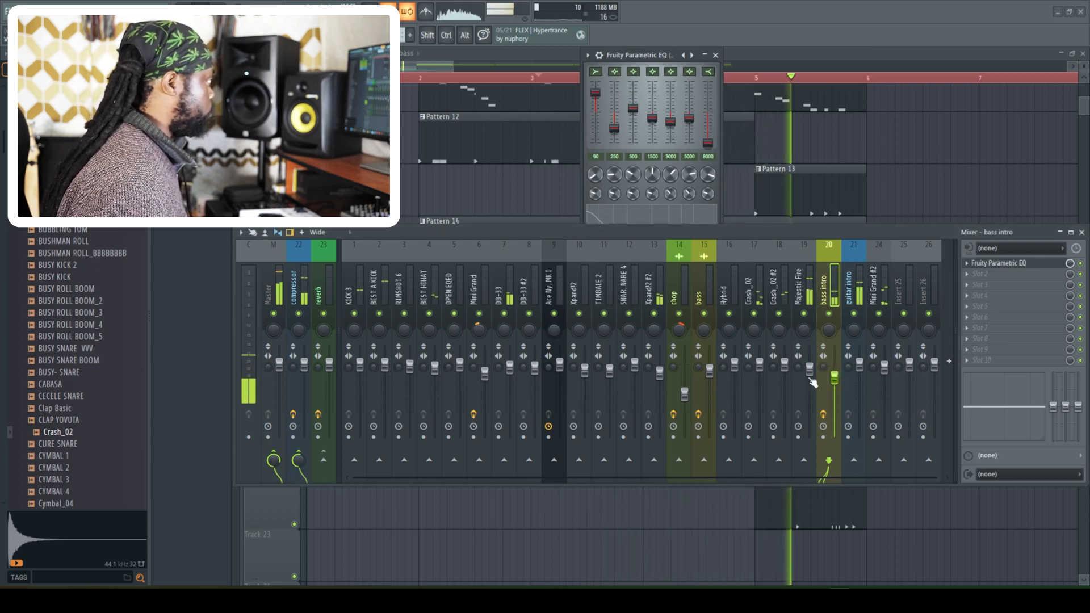
{"action": "left_click_drag", "start_coordinate": [835, 378], "coordinate": [836, 373]}
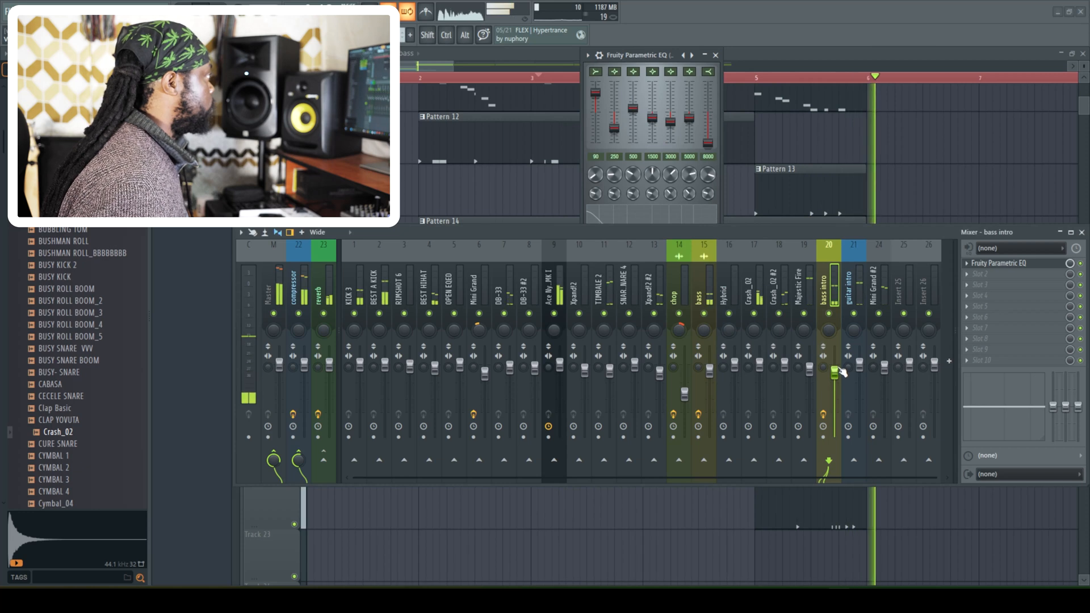
- Send the guitar intro mixer track to the reverb, pan it slightly off-centre and lower its fader
{"action": "left_click", "coordinate": [849, 296]}
{"action": "key", "text": "space"}
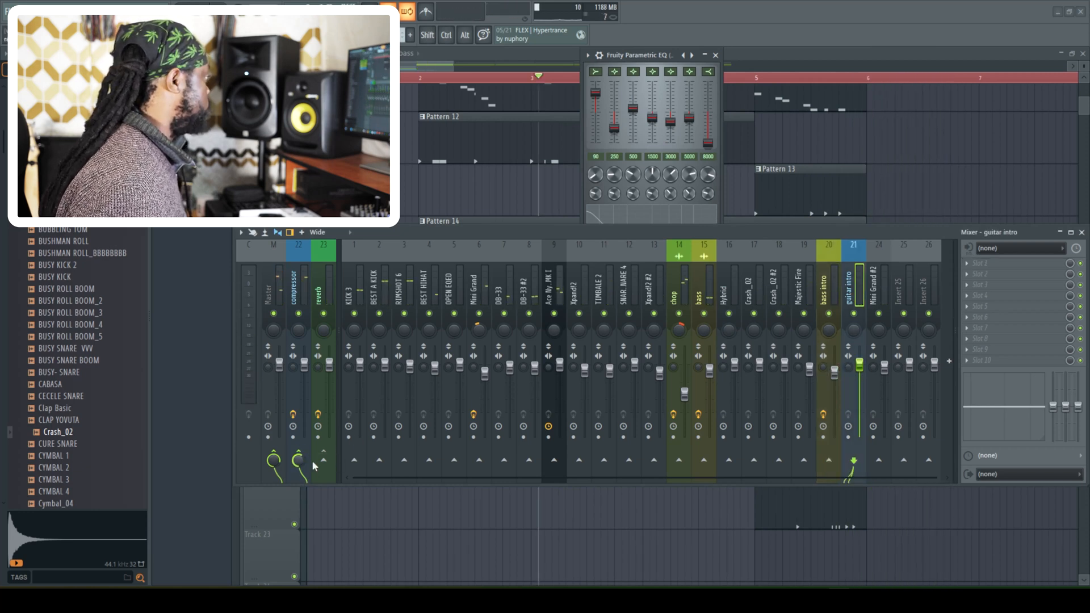
{"action": "key", "text": "space"}
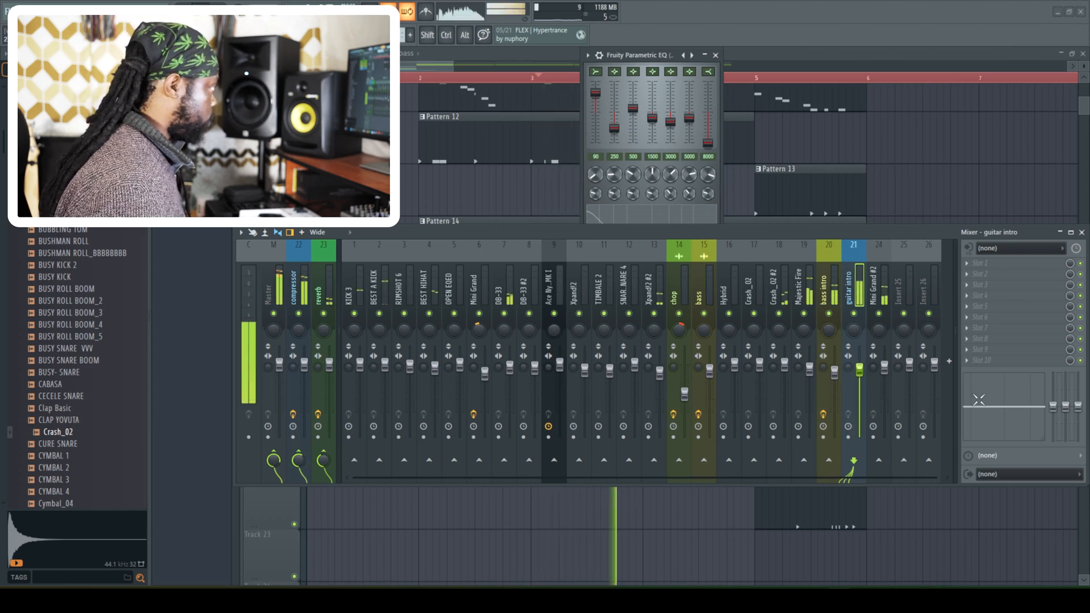
{"action": "left_click_drag", "start_coordinate": [855, 331], "coordinate": [864, 388]}
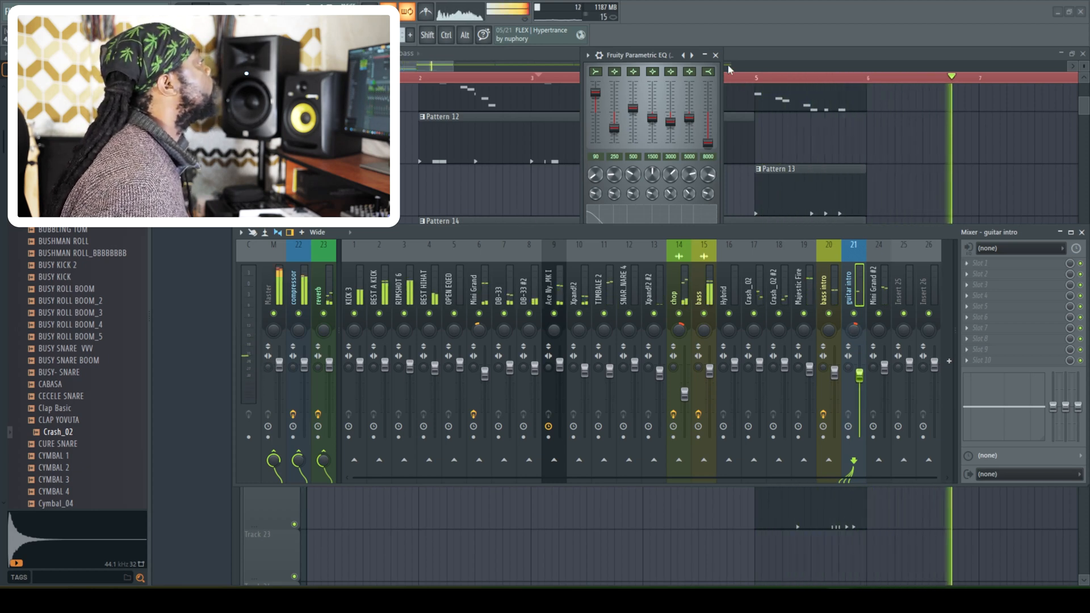
- Close the EQ and mixer windows and display the whole arrangement up to bar 22 with all its tracks
{"action": "left_click", "coordinate": [715, 55]}
{"action": "left_click", "coordinate": [1081, 232]}
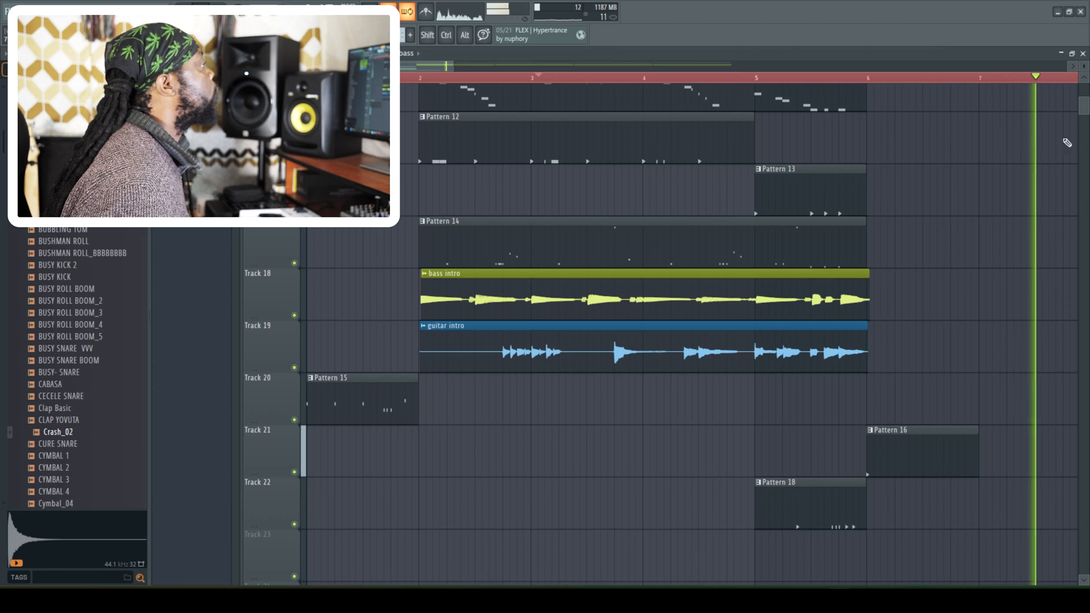
{"action": "left_click_drag", "start_coordinate": [1084, 109], "coordinate": [1083, 37]}
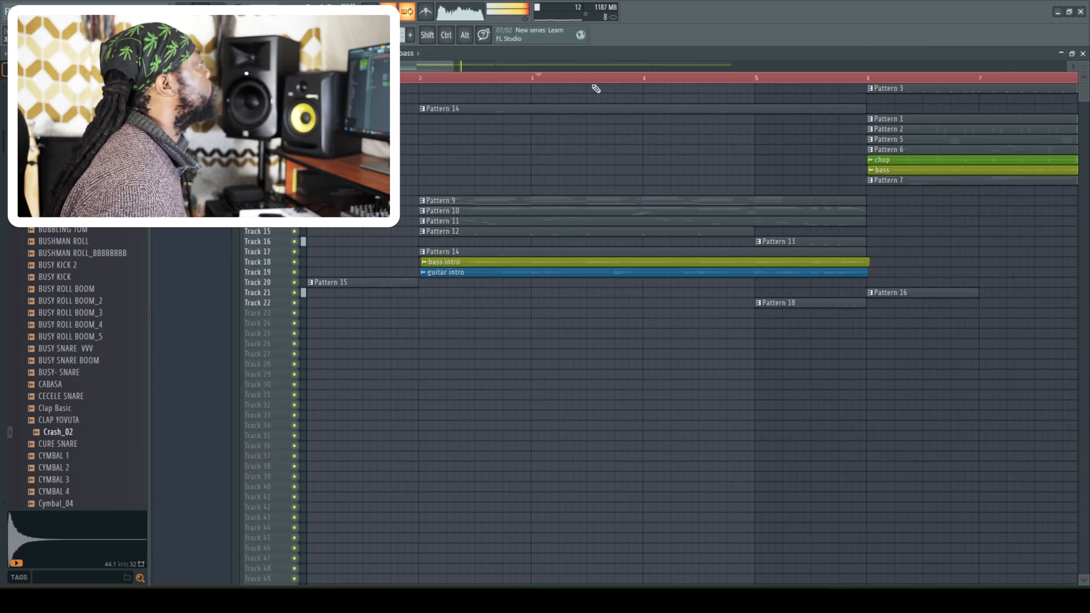
{"action": "left_click_drag", "start_coordinate": [452, 66], "coordinate": [765, 65]}
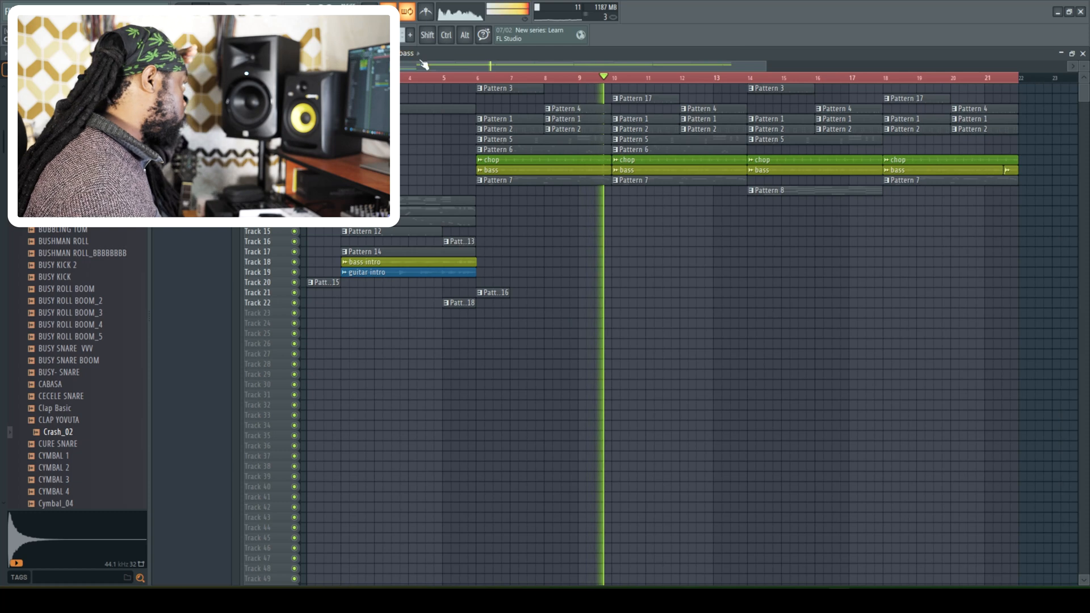
- Send the Ace Nylon MK I mixer track to the reverb, lower its fader slightly and pan it right
{"action": "key", "text": "F9"}
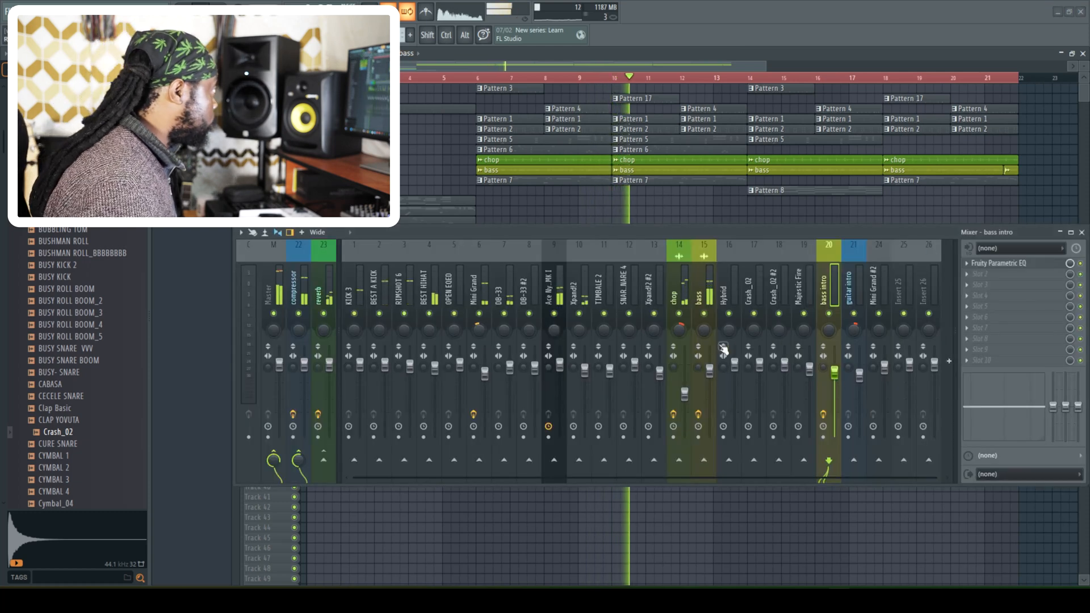
{"action": "left_click", "coordinate": [563, 370]}
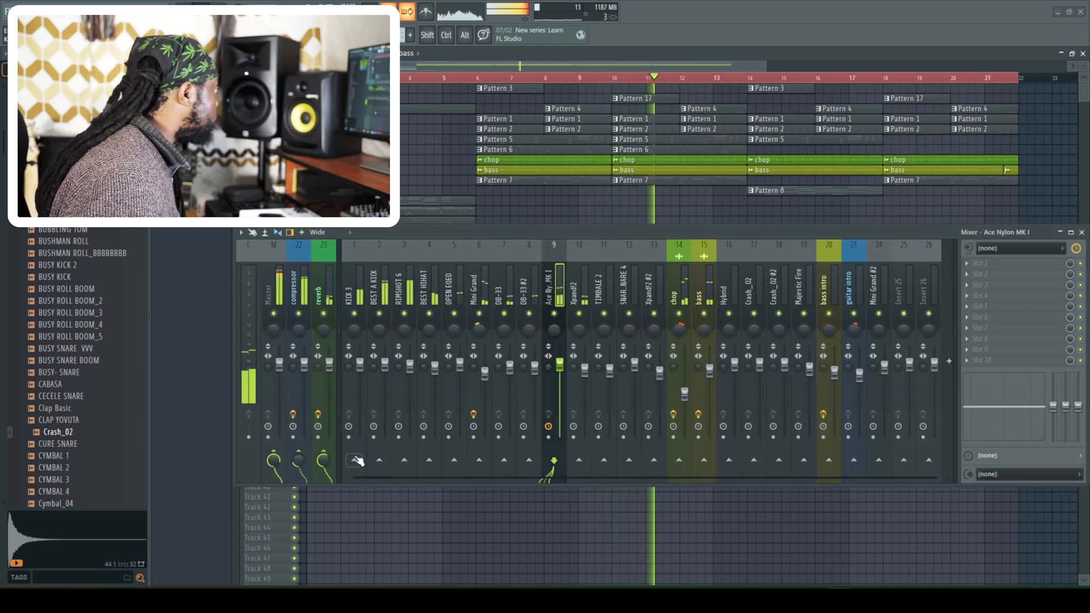
{"action": "left_click_drag", "start_coordinate": [561, 365], "coordinate": [560, 373]}
{"action": "left_click_drag", "start_coordinate": [554, 330], "coordinate": [553, 312]}
- Replay the main section from bar 6 and select the Pattern 6 clip there
{"action": "key", "text": "space"}
{"action": "key", "text": "space"}
{"action": "left_click", "coordinate": [476, 79]}
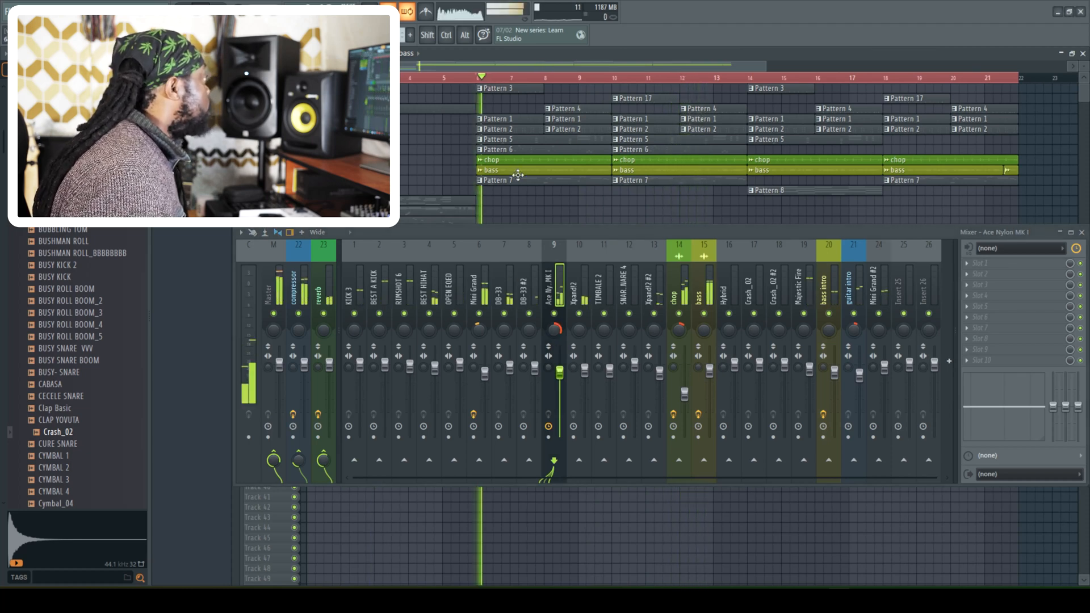
{"action": "left_click", "coordinate": [534, 150]}
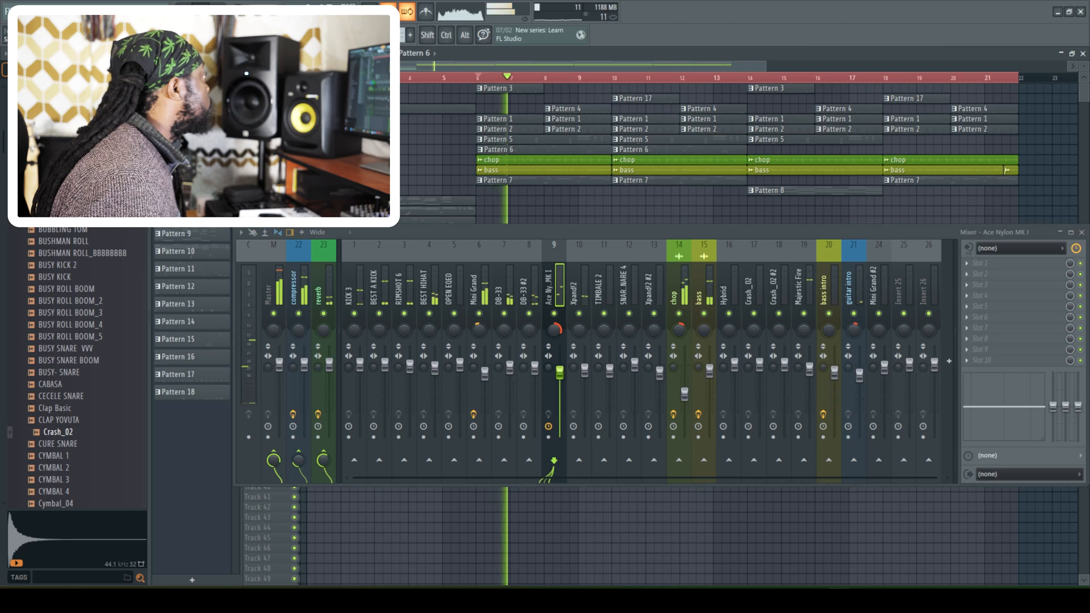
{"action": "key", "text": "space"}
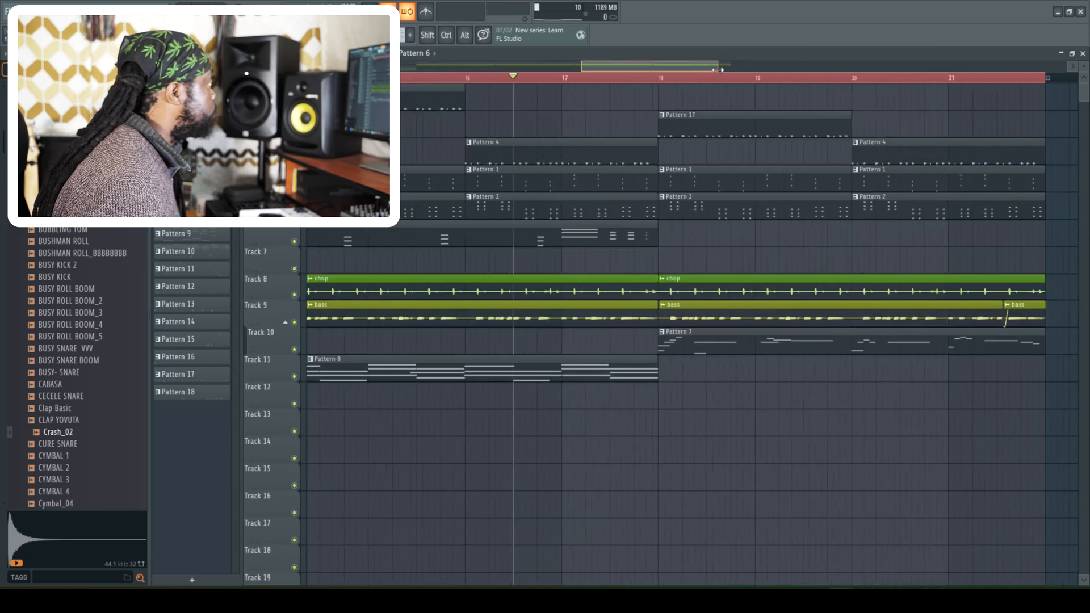
- Audition the passage from between bars 16 and 17 and slice the Track 9 bass clip twice just after bar 17
{"action": "left_click_drag", "start_coordinate": [721, 67], "coordinate": [673, 67]}
{"action": "key", "text": "space"}
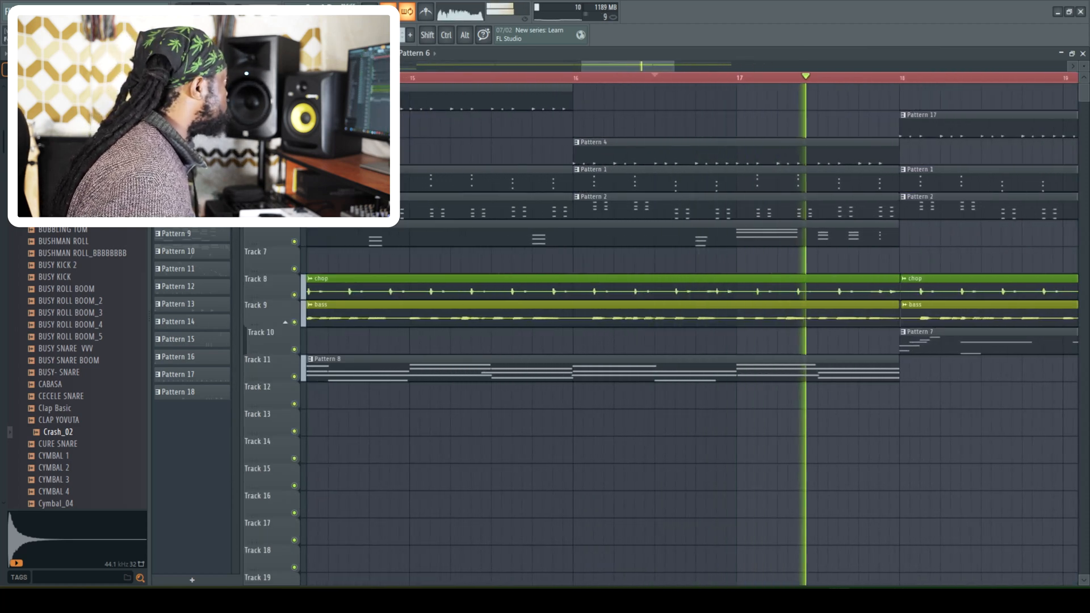
{"action": "key", "text": "space"}
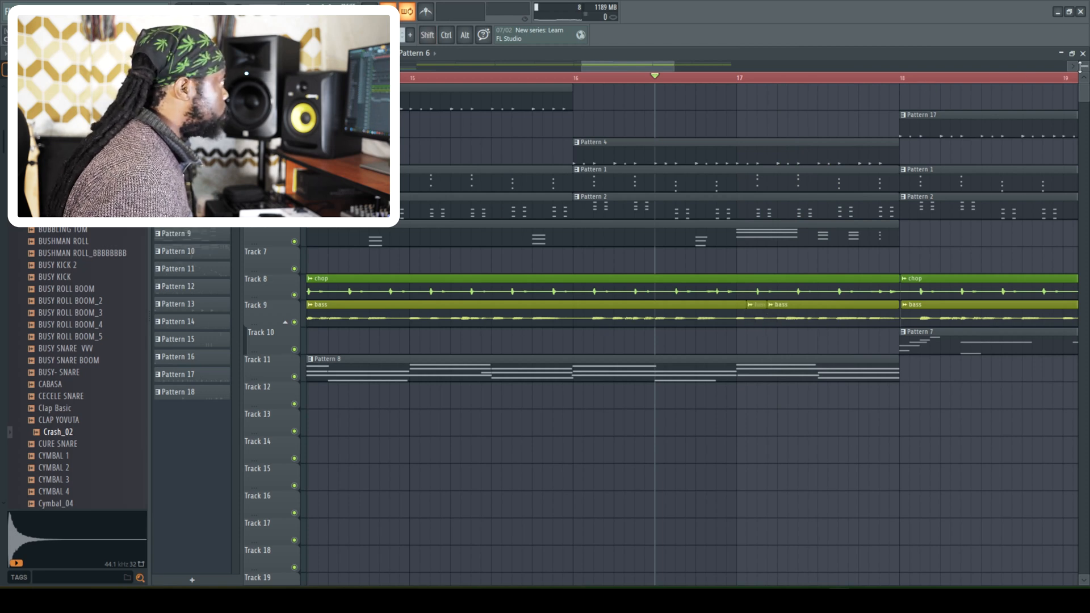
- Audition the sliced bass passage around bar 17, then display the whole arrangement up to bar 22
{"action": "scroll", "coordinate": [829, 362], "scroll_direction": "up", "scroll_amount": 3}
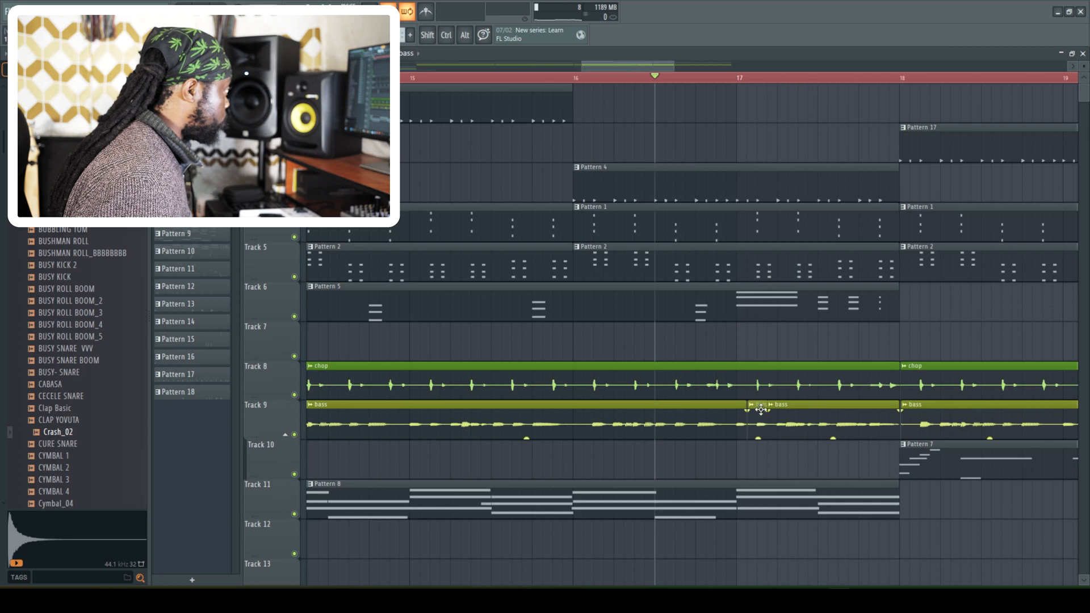
{"action": "scroll", "coordinate": [761, 408], "scroll_direction": "right", "scroll_amount": 2}
{"action": "key", "text": "space"}
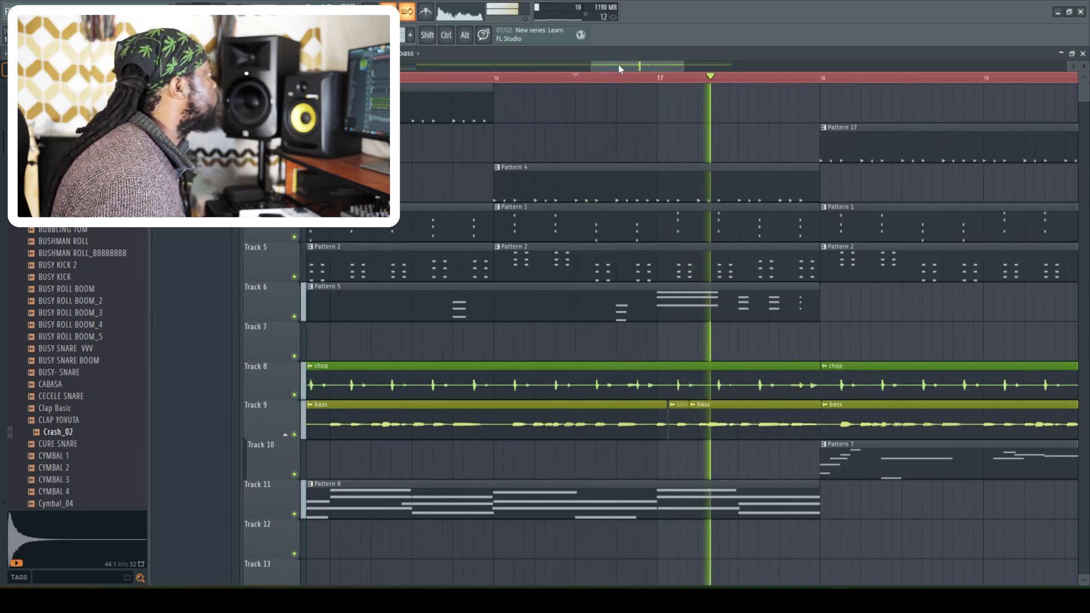
{"action": "left_click_drag", "start_coordinate": [619, 65], "coordinate": [546, 69]}
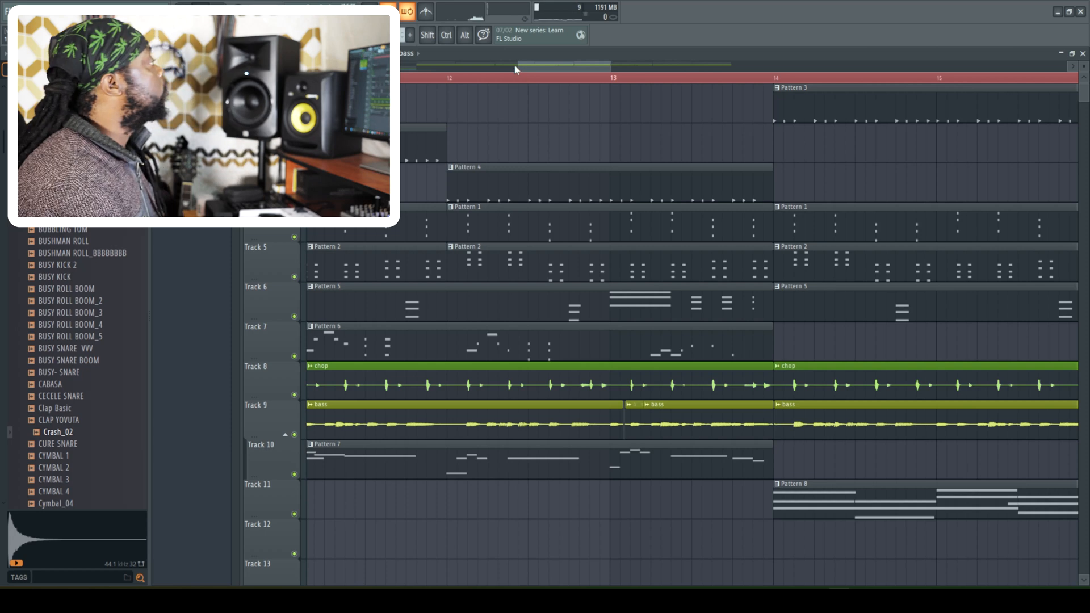
{"action": "left_click_drag", "start_coordinate": [613, 68], "coordinate": [827, 68]}
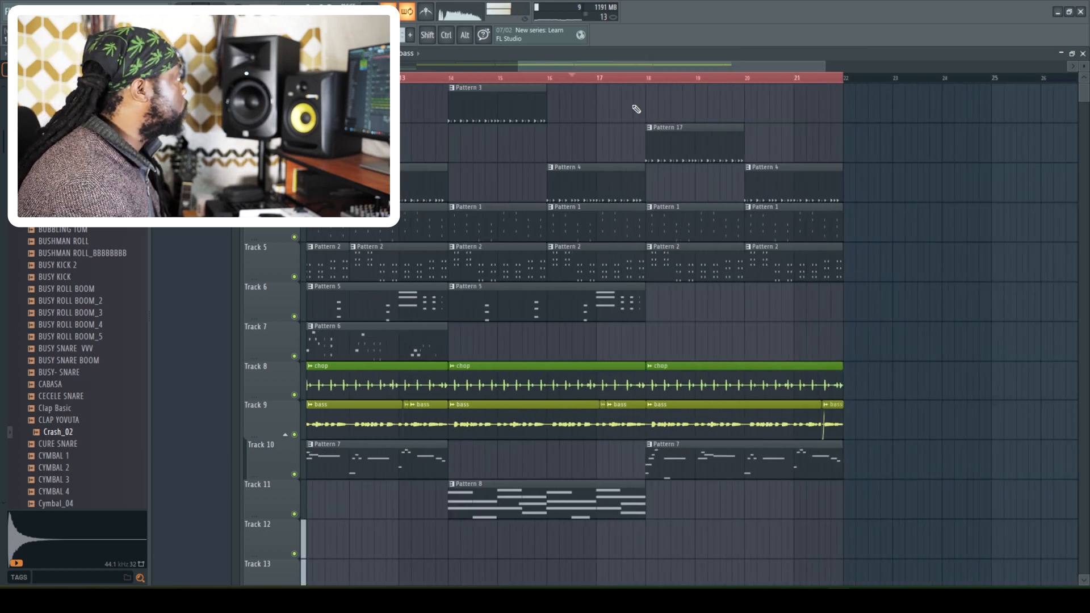
{"action": "left_click_drag", "start_coordinate": [517, 66], "coordinate": [319, 67]}
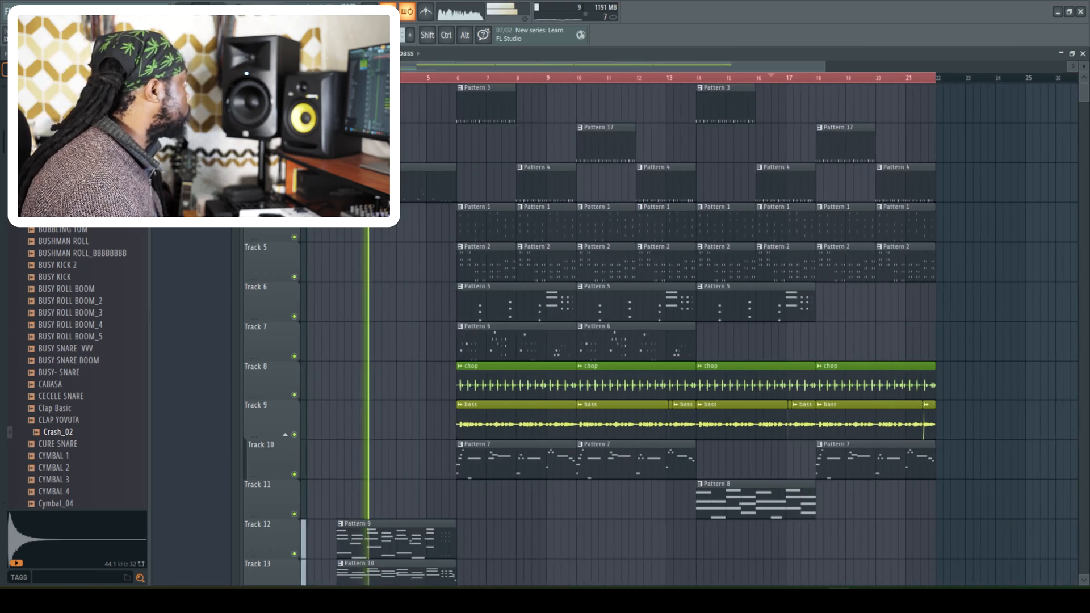
- Play the intro with the mixer shown, check the Xpand!2 #2 and TIMBALE 2 tracks, and close the mixer
{"action": "key", "text": "F9"}
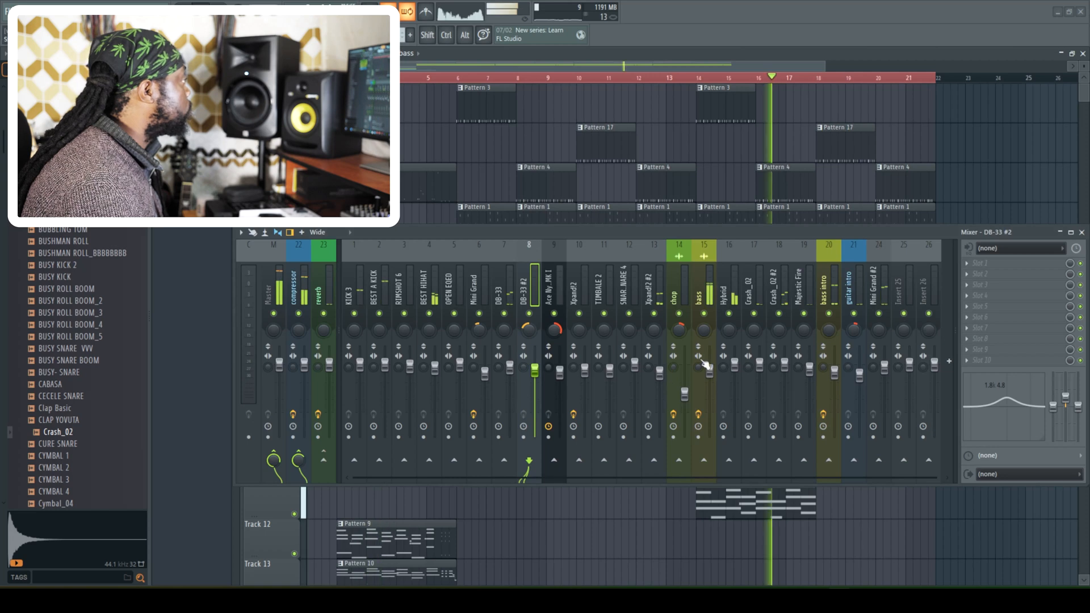
{"action": "key", "text": "space"}
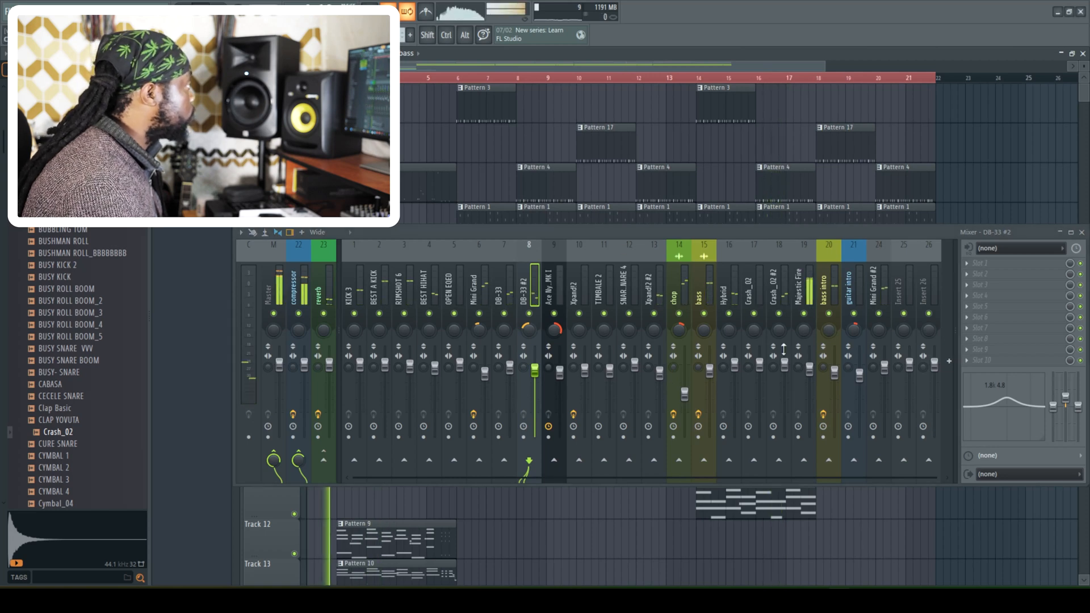
{"action": "left_click", "coordinate": [648, 301]}
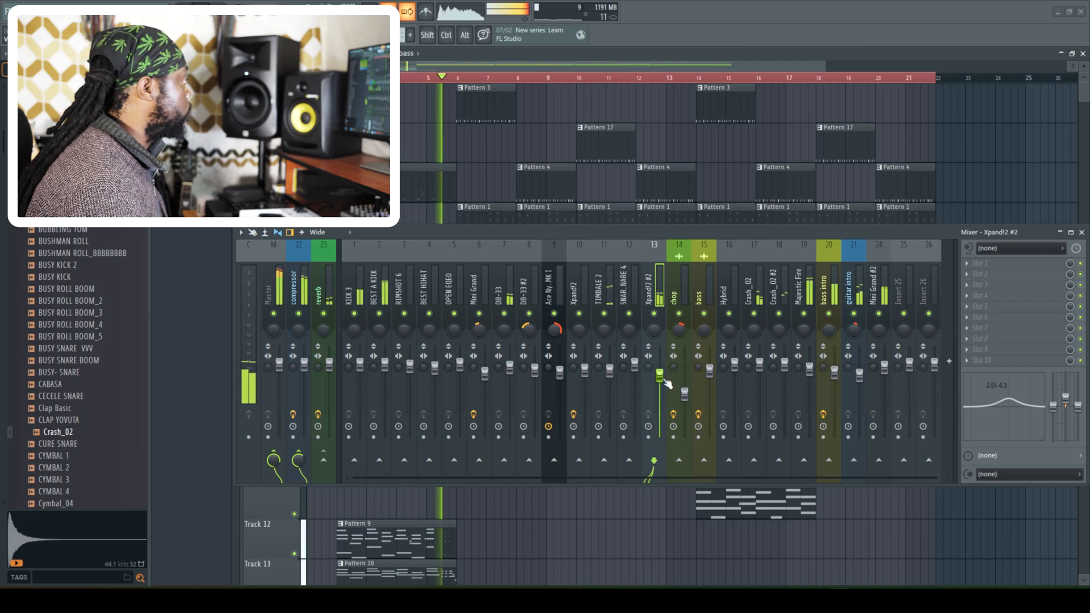
{"action": "left_click", "coordinate": [600, 293]}
{"action": "key", "text": "space"}
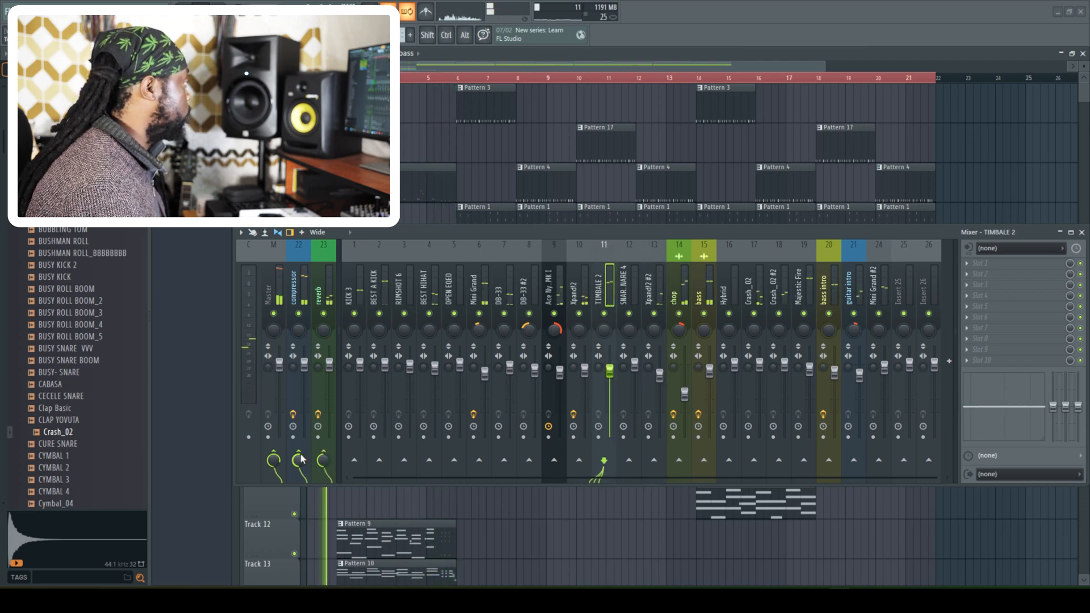
{"action": "key", "text": "F9"}
- Check the channel rack during playback, close it and create a new empty pattern after Pattern 18
{"action": "key", "text": "space"}
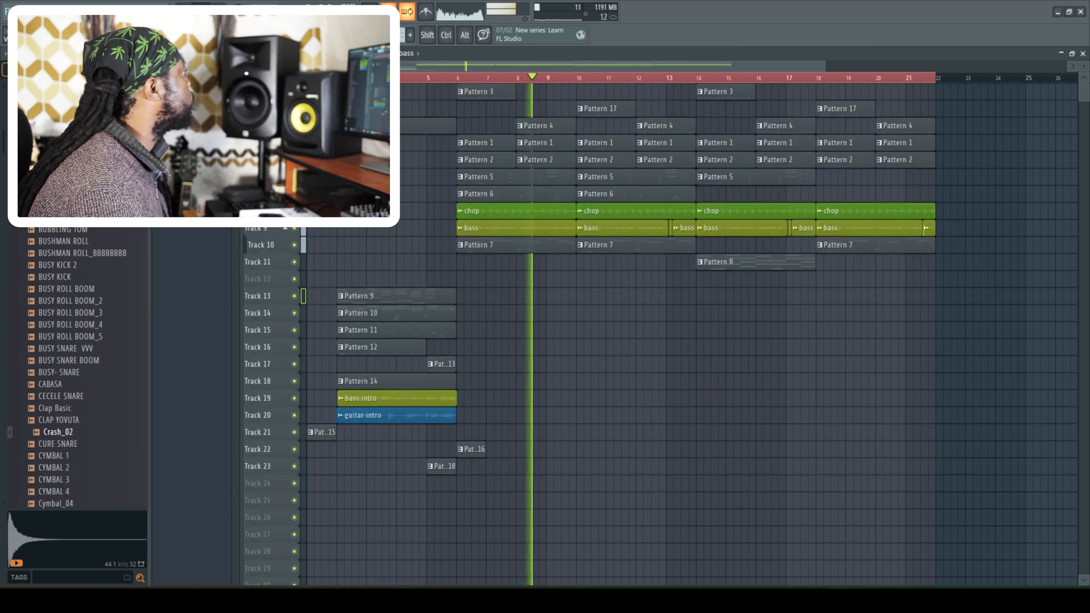
{"action": "key", "text": "F6"}
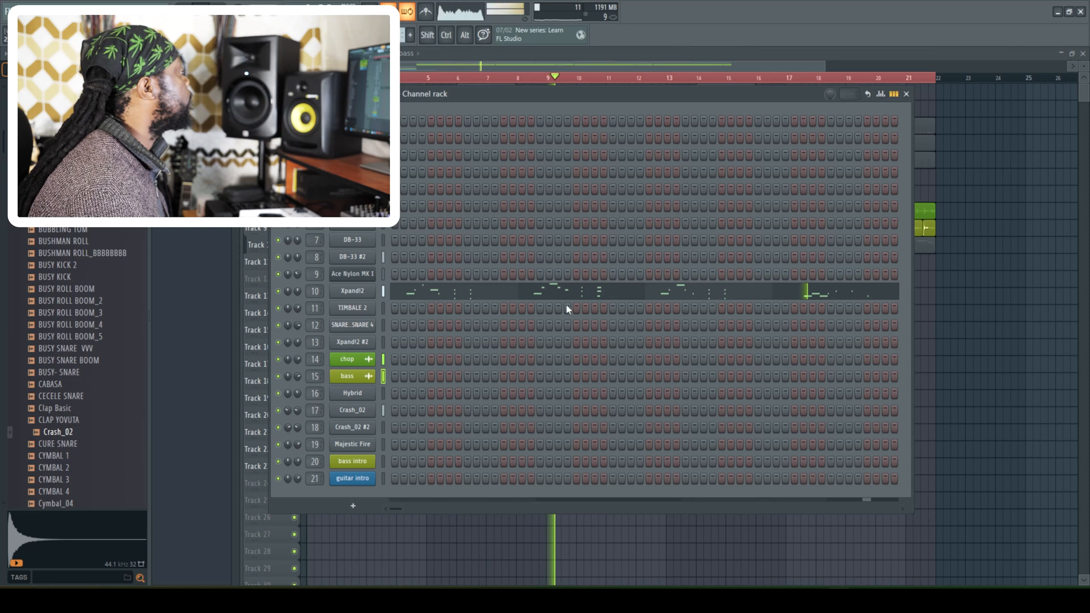
{"action": "left_click", "coordinate": [166, 71]}
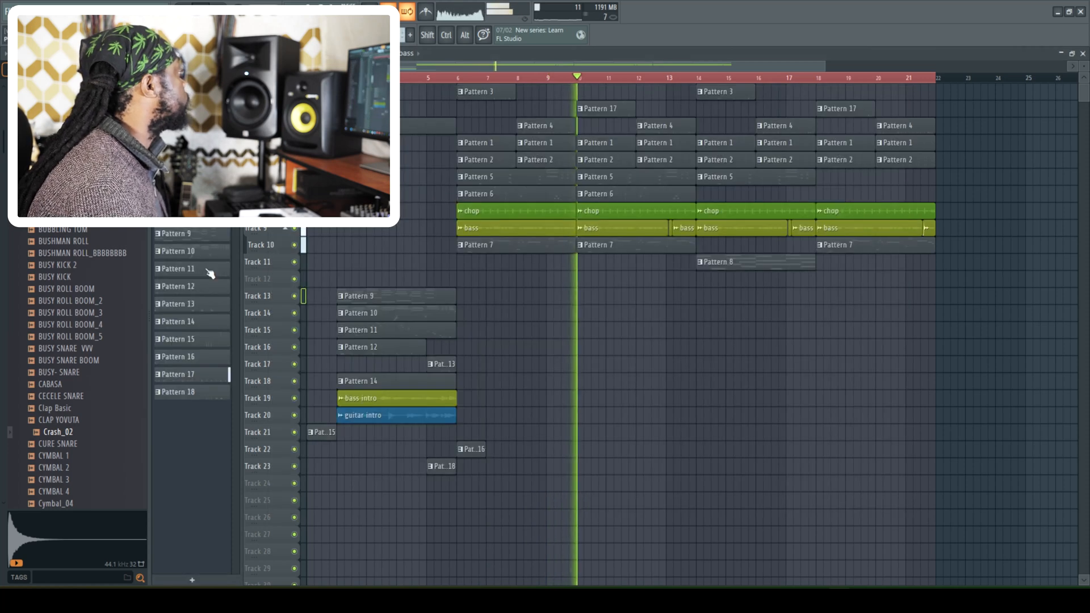
{"action": "left_click", "coordinate": [211, 394]}
{"action": "key", "text": "F4"}
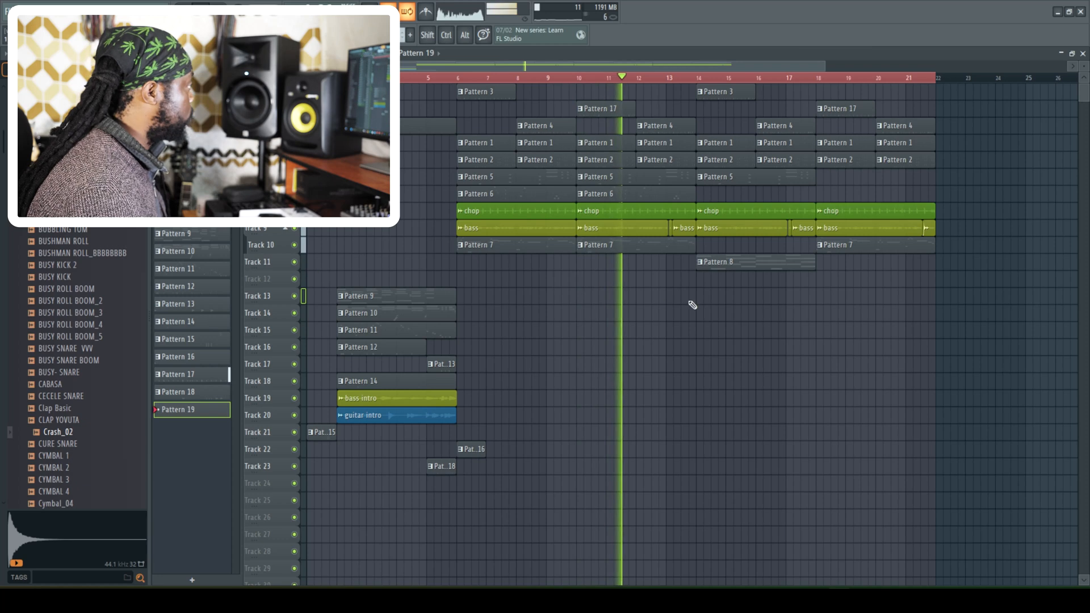
- Place a one-bar Pattern 19 clip on Track 12 at bar 13
{"action": "left_click", "coordinate": [672, 279]}
{"action": "left_click_drag", "start_coordinate": [693, 280], "coordinate": [686, 280]}
{"action": "right_click", "coordinate": [686, 279]}
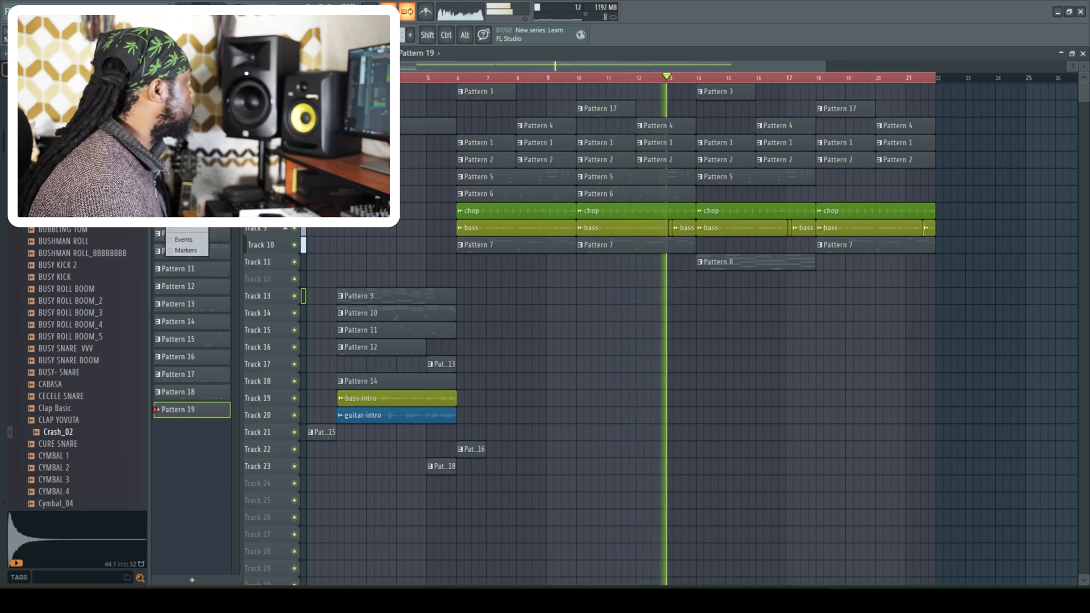
{"action": "left_click", "coordinate": [673, 278]}
- Trim the end of the Track 3 Pattern 4 clip just before bar 14 and audition the transition from before bar 13
{"action": "left_click_drag", "start_coordinate": [695, 128], "coordinate": [684, 128]}
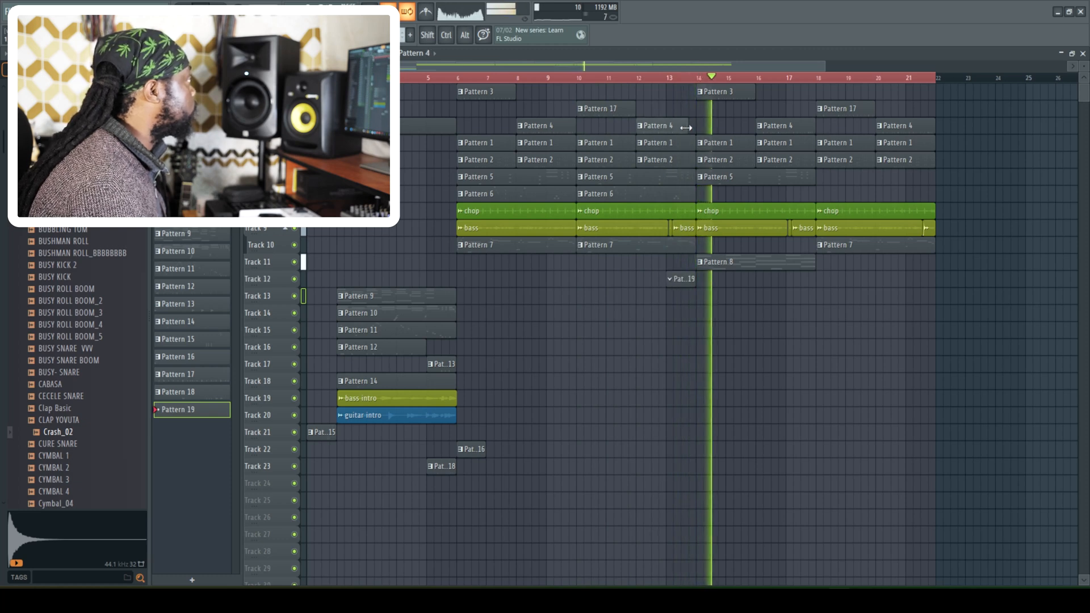
{"action": "left_click", "coordinate": [659, 78]}
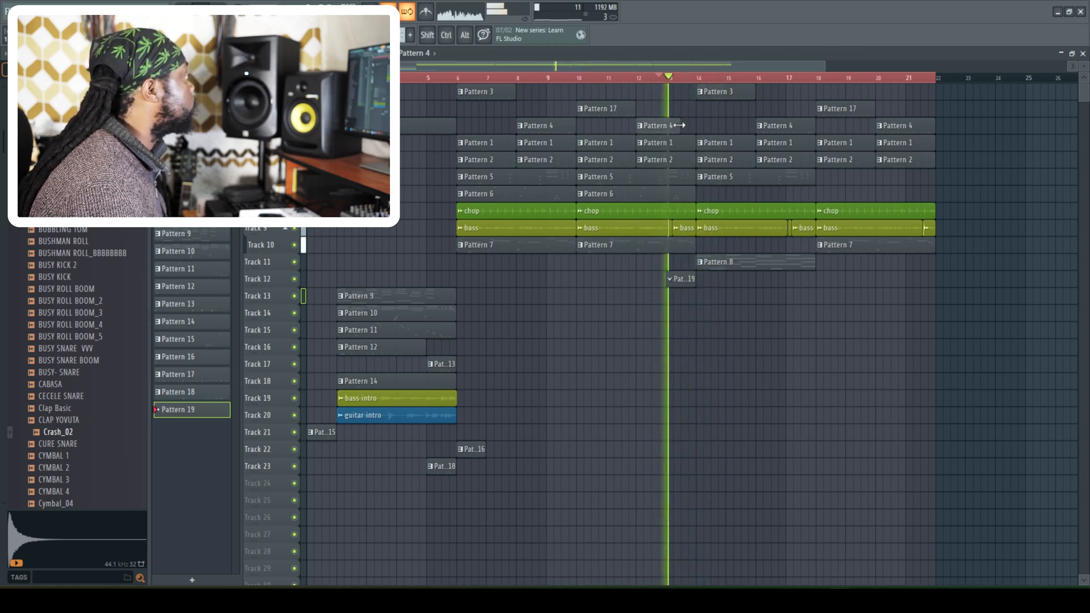
{"action": "key", "text": "space"}
{"action": "key", "text": "space"}
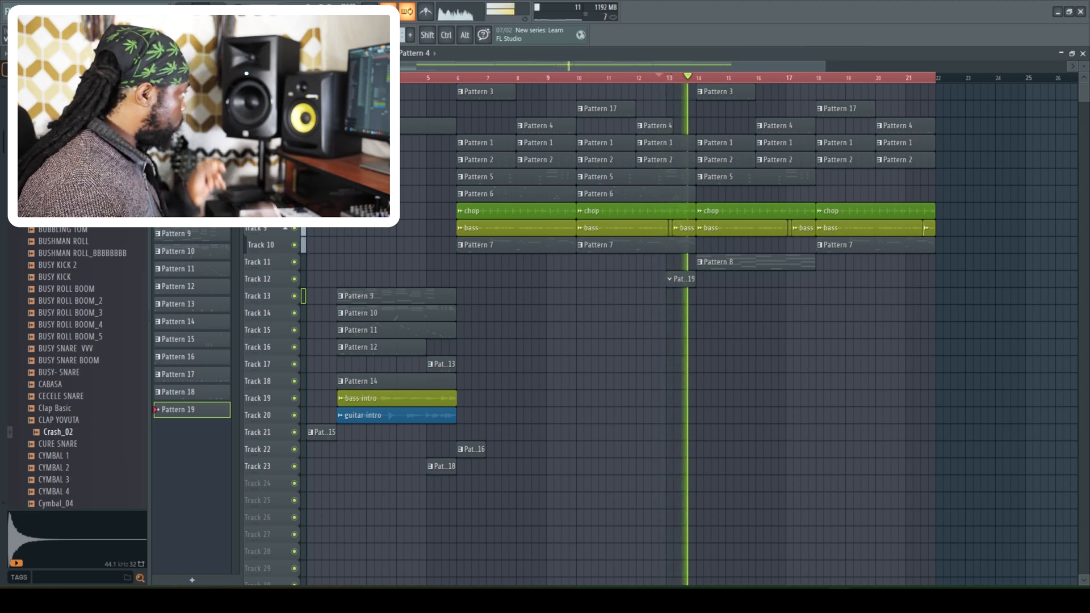
{"action": "key", "text": "space"}
{"action": "key", "text": "space"}
- Select the Majestic Fire channel in the channel rack, stop playback and close the channel rack and mixer
{"action": "key", "text": "F6"}
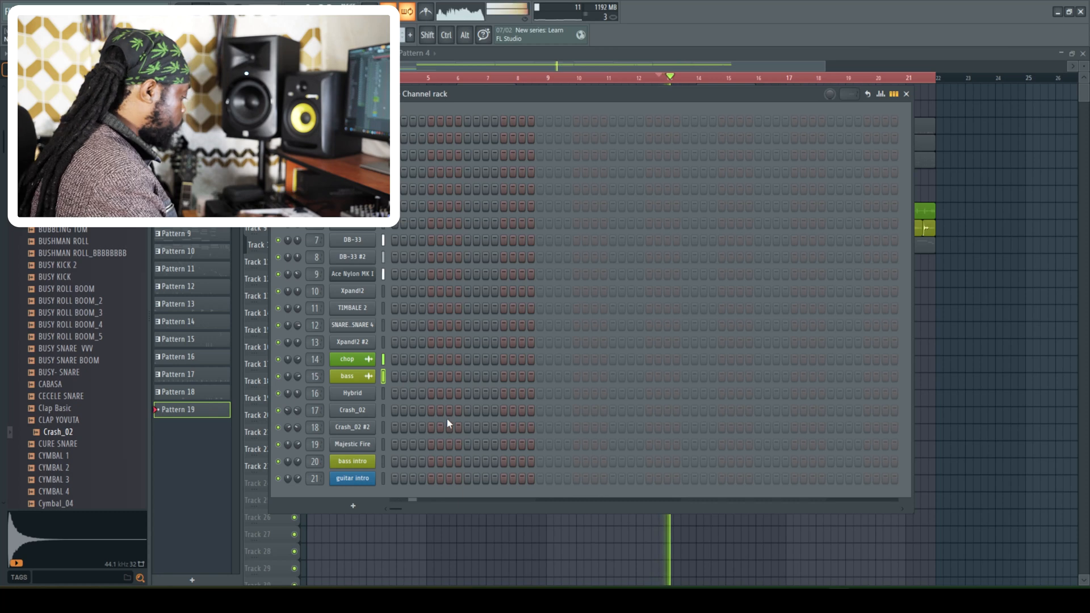
{"action": "key", "text": "space"}
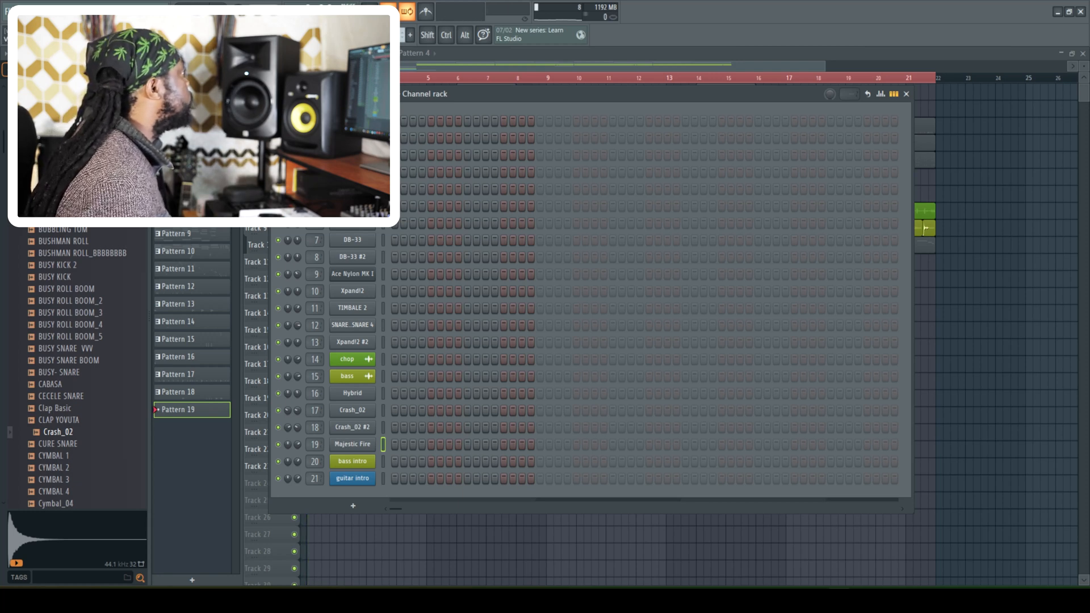
{"action": "key", "text": "F9"}
{"action": "left_click", "coordinate": [906, 94]}
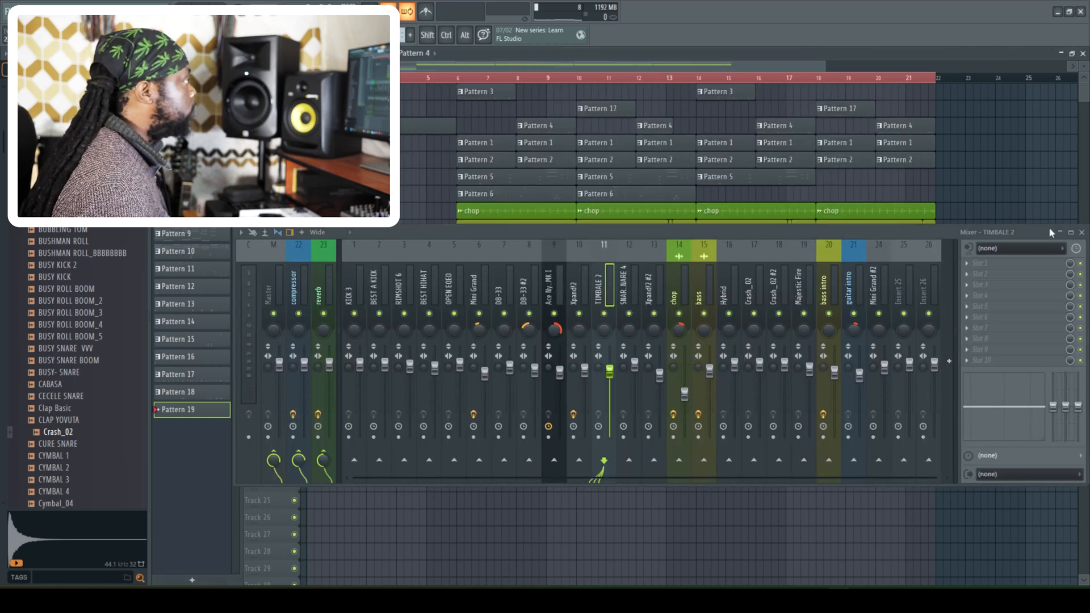
{"action": "left_click", "coordinate": [1083, 233]}
- Record a Majestic Fire fill into Pattern 19 with playback starting around bar 12.5, and replay it from bar 13
{"action": "left_click", "coordinate": [656, 78]}
{"action": "key", "text": "space"}
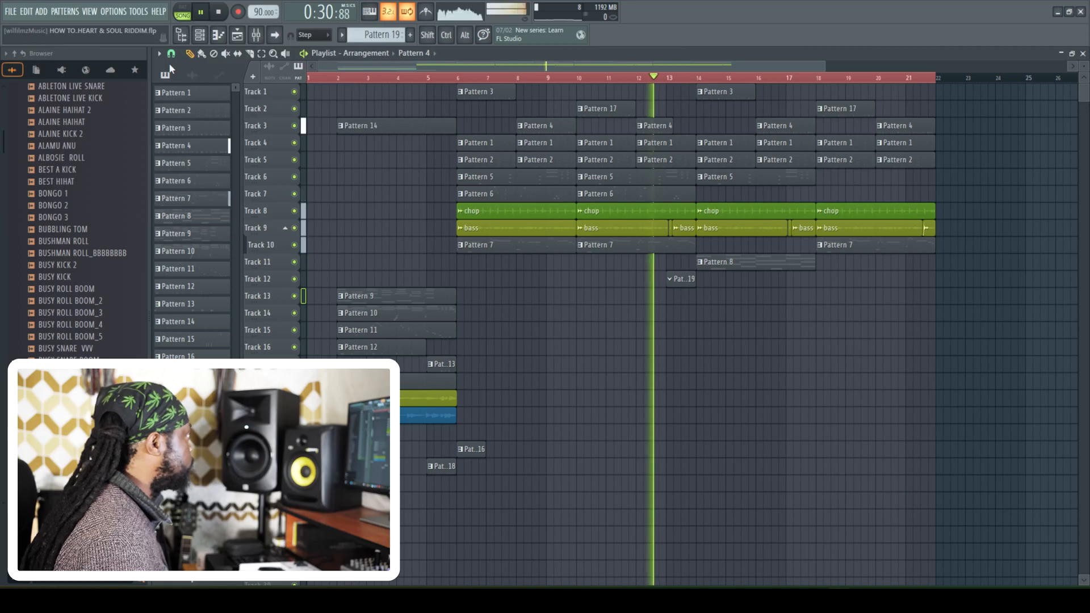
{"action": "left_click", "coordinate": [241, 12]}
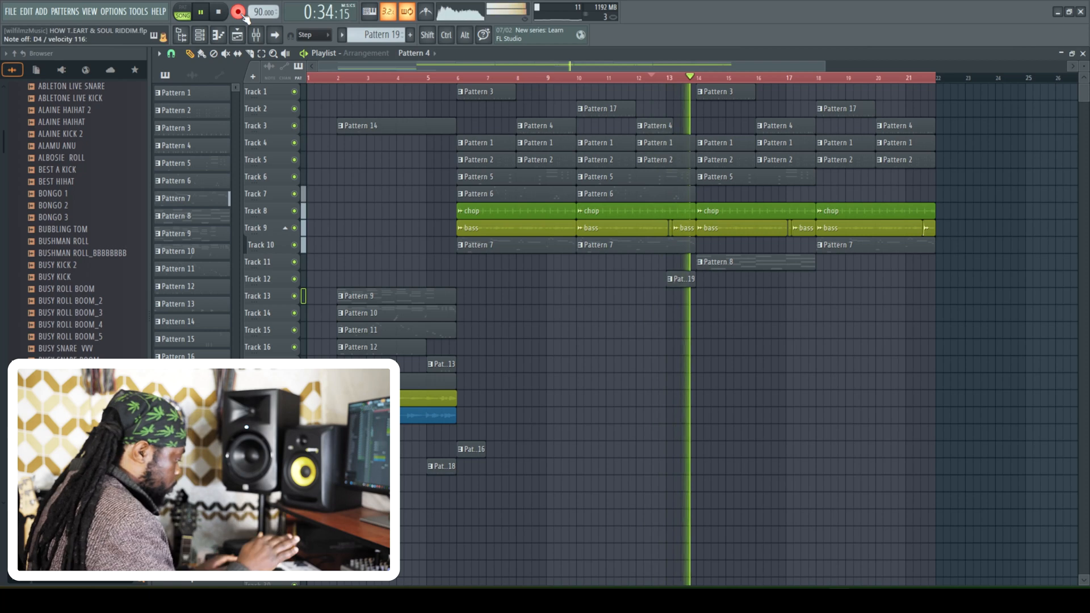
{"action": "key", "text": "space"}
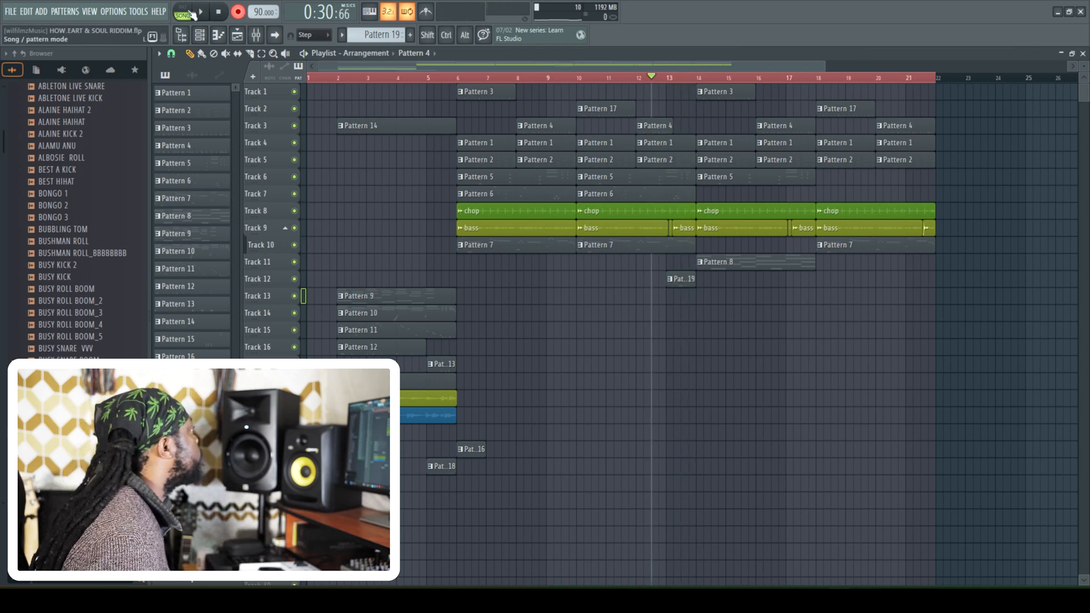
{"action": "left_click", "coordinate": [678, 82]}
{"action": "key", "text": "space"}
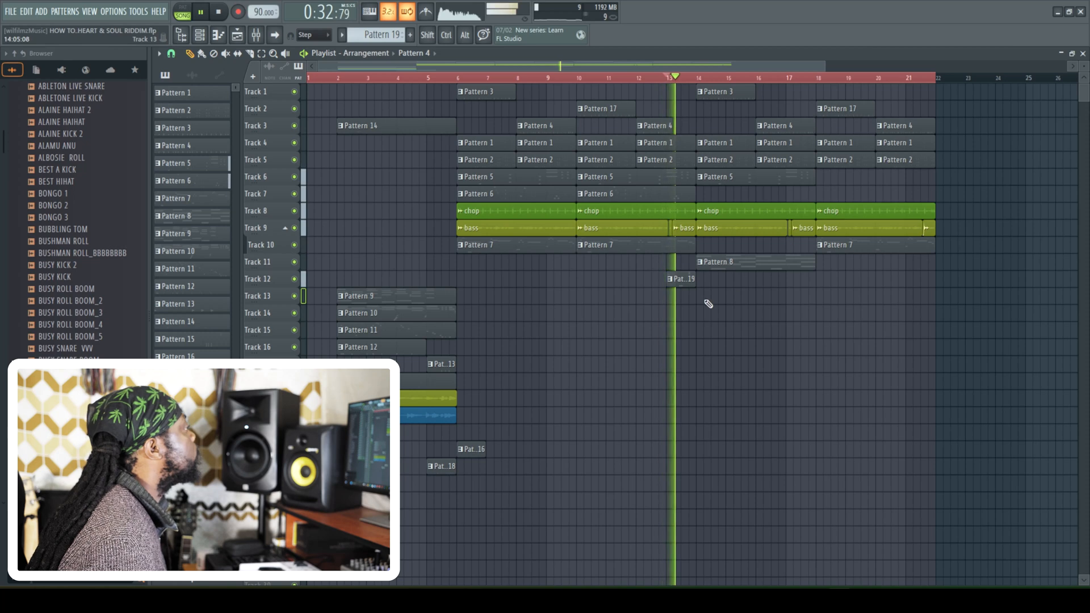
- Open the Majestic Fire notes of Pattern 19 in the piano roll and shorten the first C4 note during replay
{"action": "double_click", "coordinate": [684, 279]}
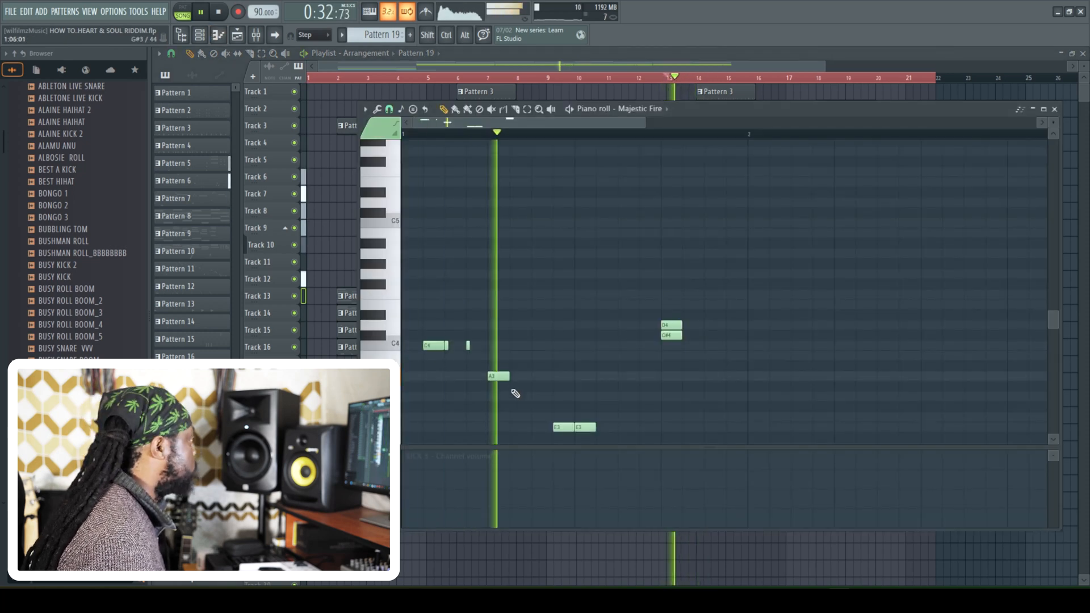
{"action": "key", "text": "space"}
{"action": "key", "text": "space"}
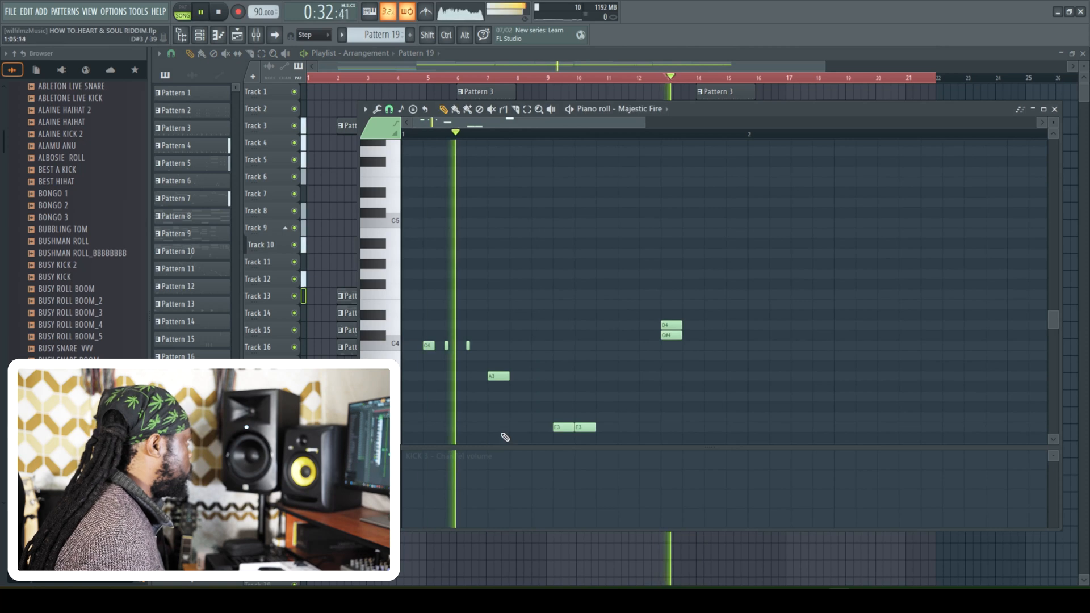
- Show note velocities below the piano roll, even out the velocities of the later C4 hits and replay
{"action": "key", "text": "space"}
{"action": "left_click", "coordinate": [399, 464]}
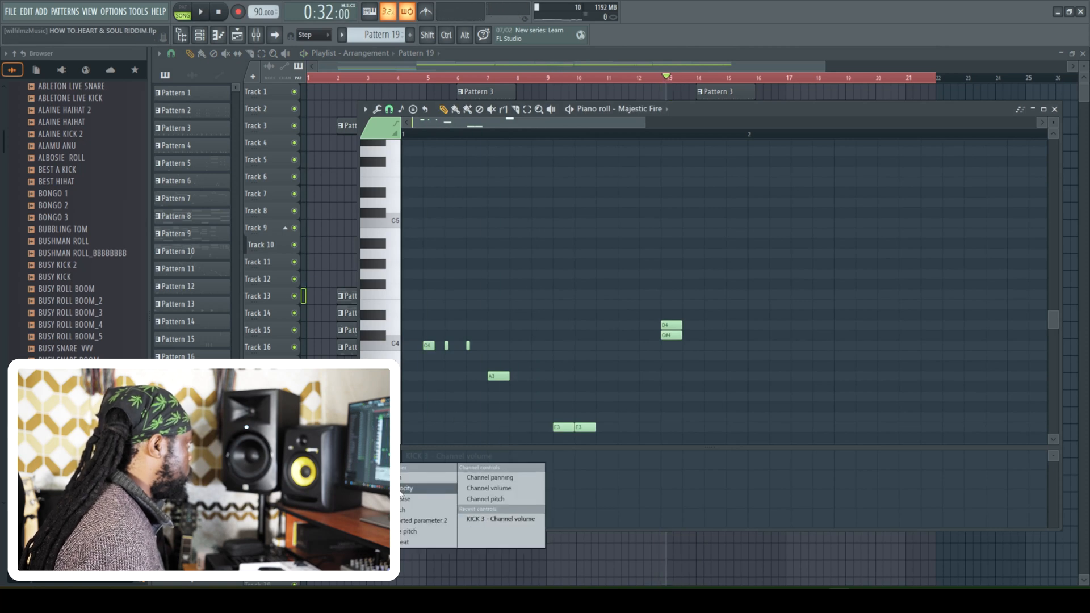
{"action": "left_click", "coordinate": [407, 488]}
{"action": "key", "text": "space"}
{"action": "left_click_drag", "start_coordinate": [445, 454], "coordinate": [468, 455]}
{"action": "key", "text": "space"}
- Add a short C4 hit after the first one and shape the velocities to rise from the first hit to the A3 note
{"action": "key", "text": "space"}
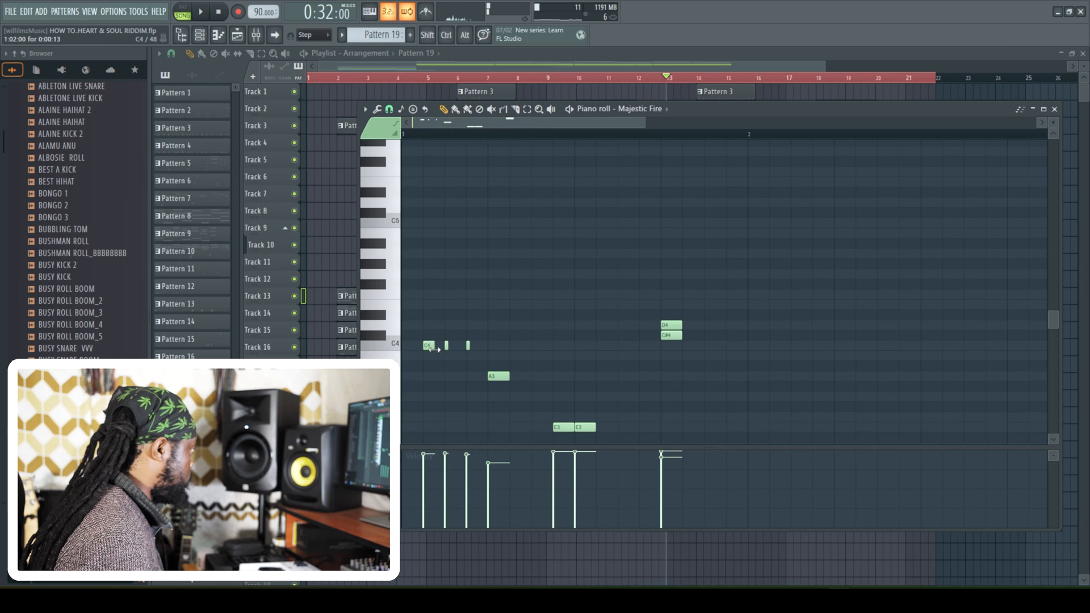
{"action": "key", "text": "space"}
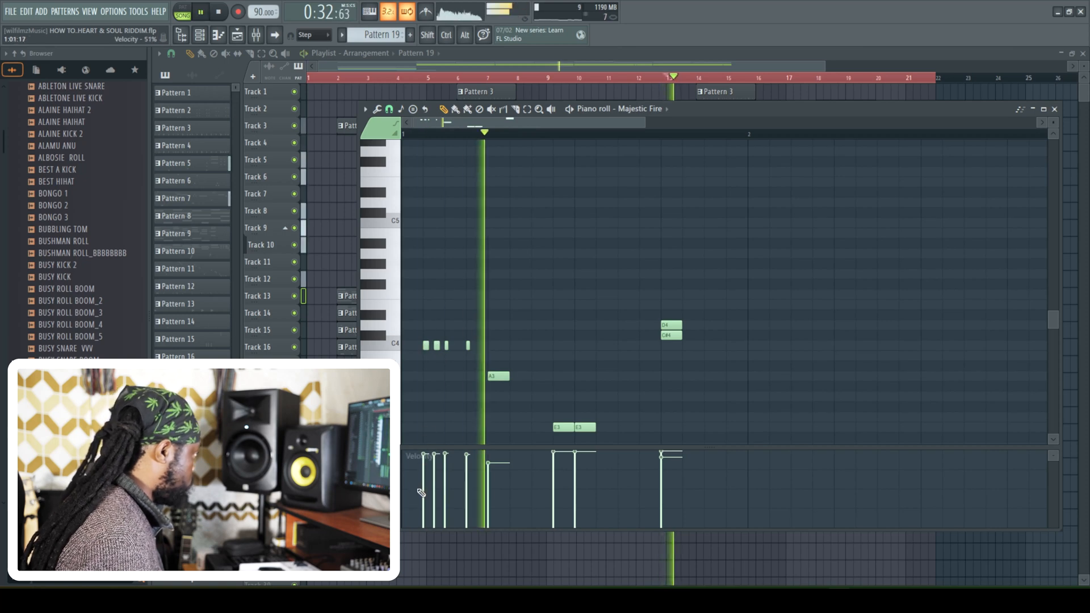
{"action": "left_click", "coordinate": [423, 477]}
{"action": "key", "text": "space"}
{"action": "left_click", "coordinate": [435, 467]}
{"action": "key", "text": "space"}
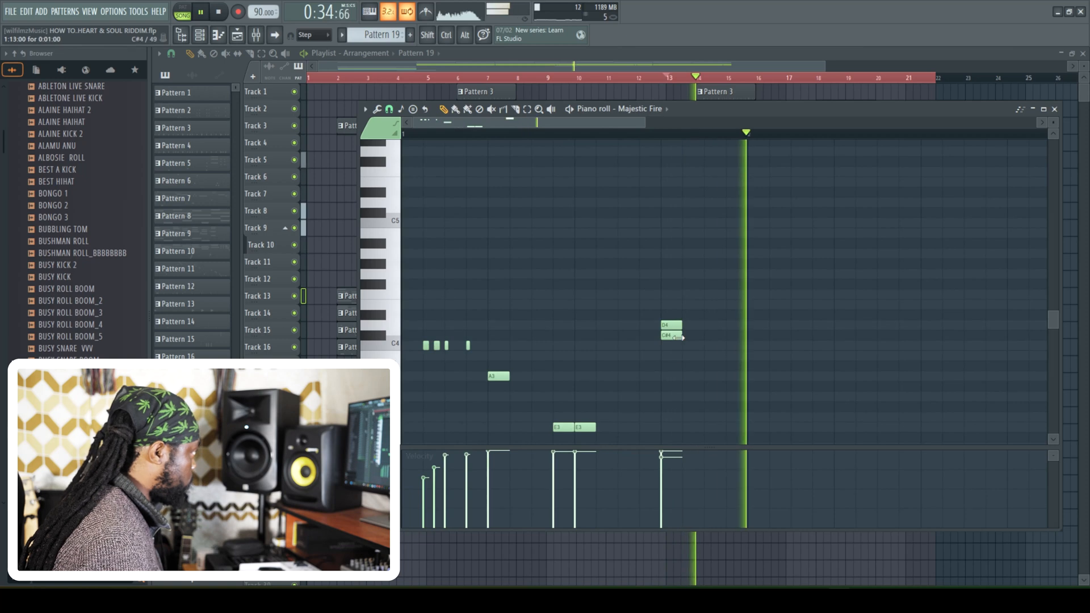
- Replace the closing D4 and C#4 notes with a single short C4 hit, replay the fill and close the piano roll
{"action": "left_click_drag", "start_coordinate": [673, 328], "coordinate": [671, 342]}
{"action": "key", "text": "space"}
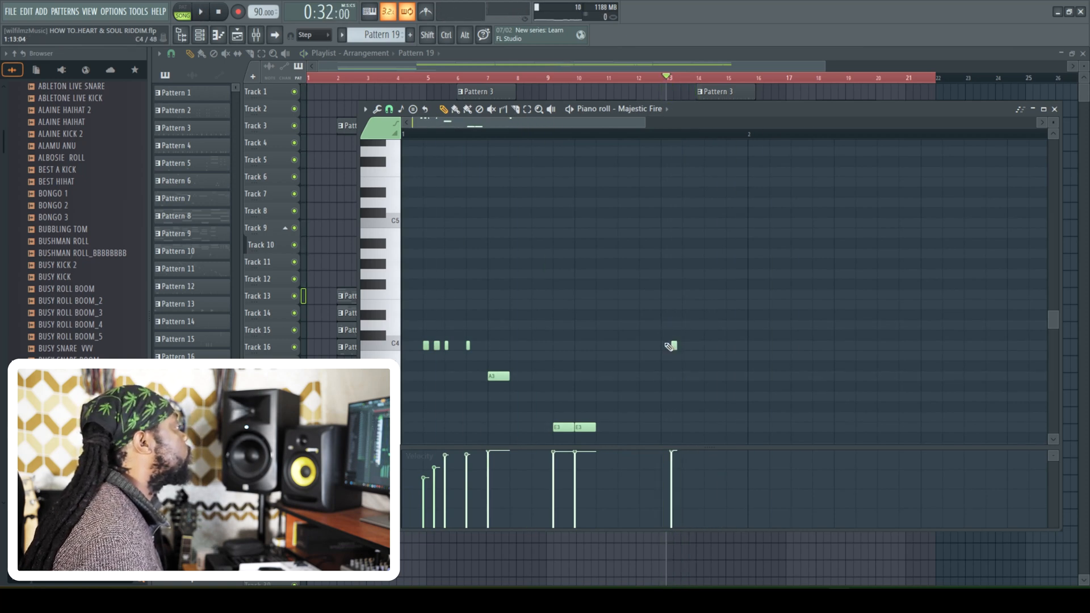
{"action": "key", "text": "space"}
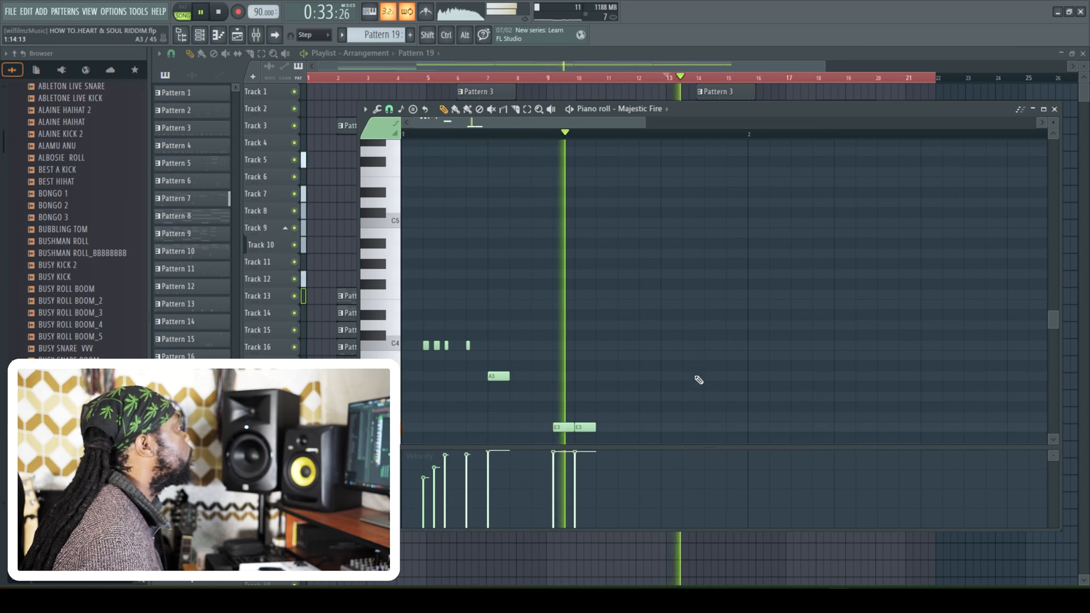
{"action": "key", "text": "space"}
{"action": "key", "text": "space"}
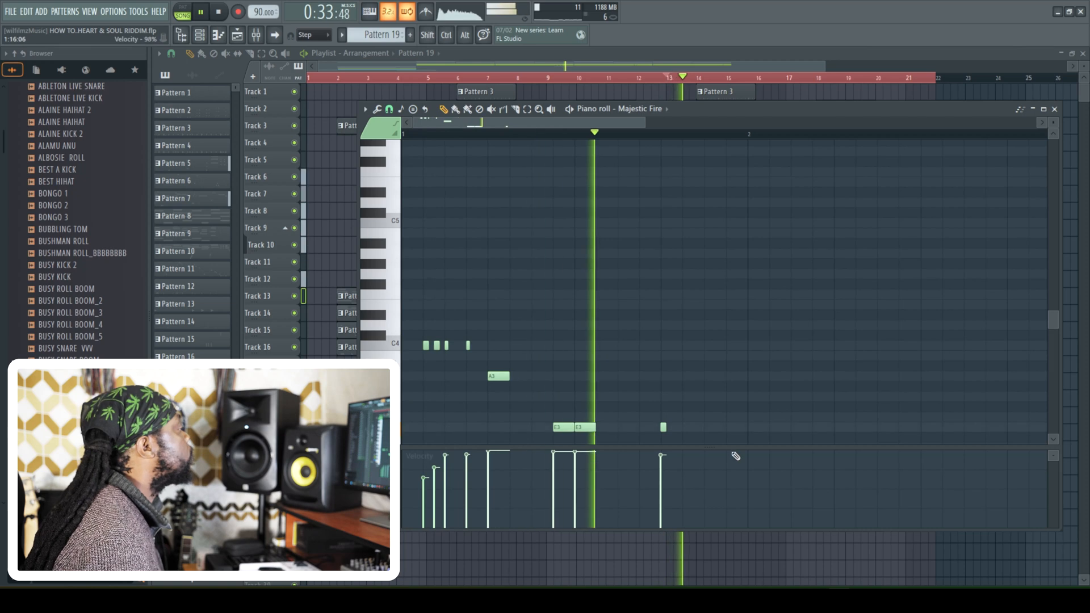
{"action": "left_click", "coordinate": [1054, 109]}
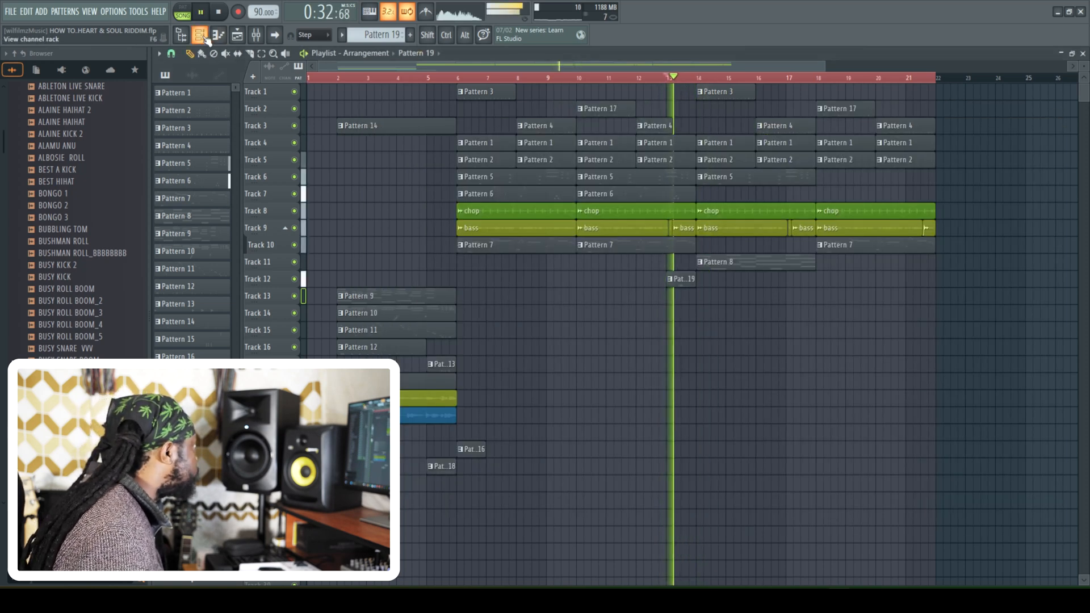
{"action": "key", "text": "space"}
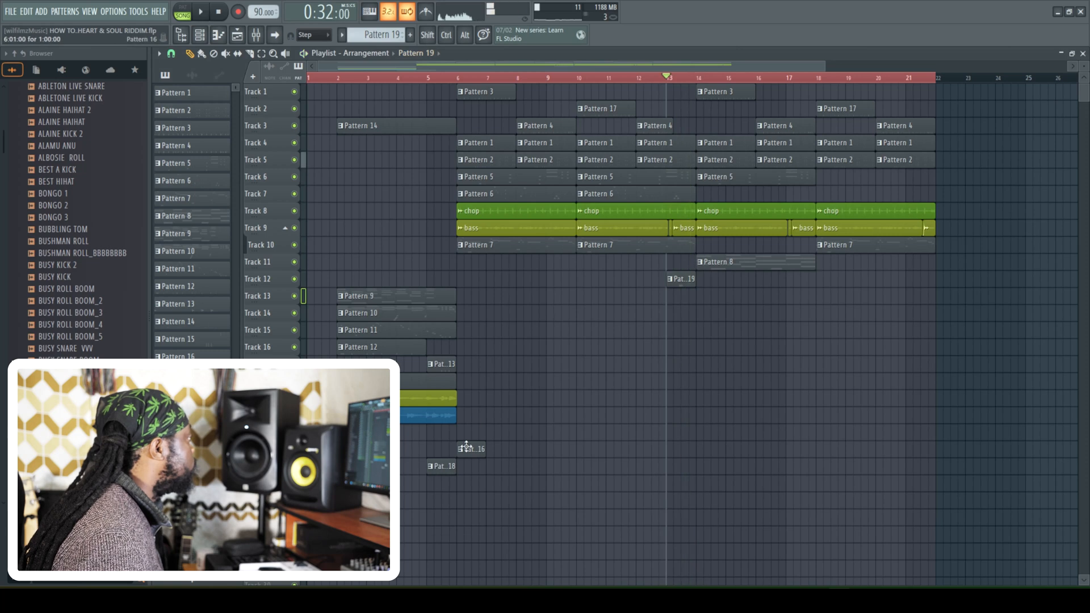
- Place a Pattern 16 clip just before bar 14, on the same track as the Pattern 13 clip, and replay the transition
{"action": "left_click", "coordinate": [692, 366]}
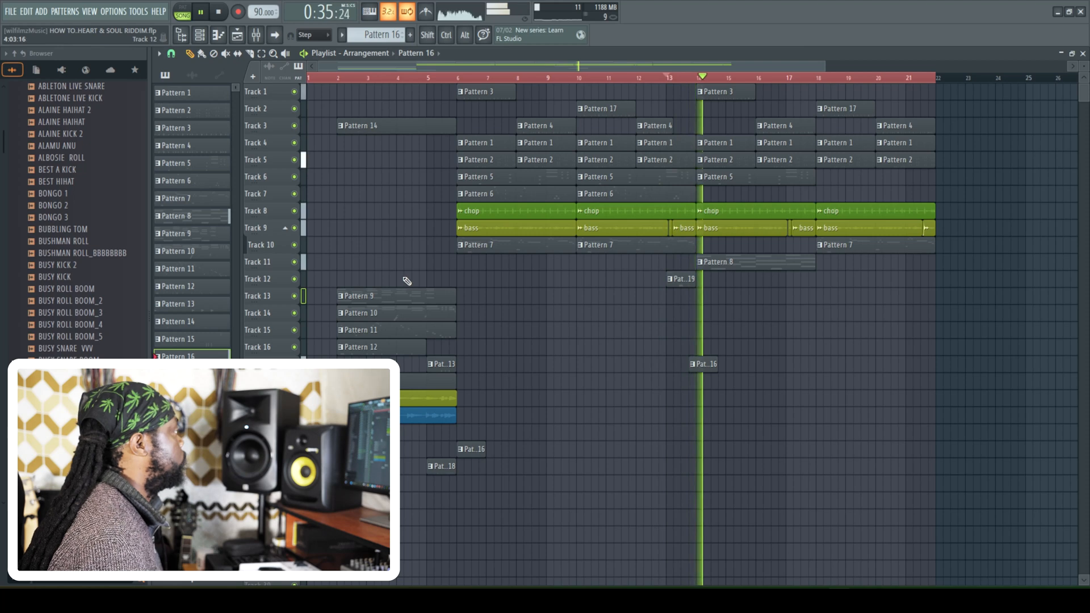
{"action": "left_click", "coordinate": [674, 79]}
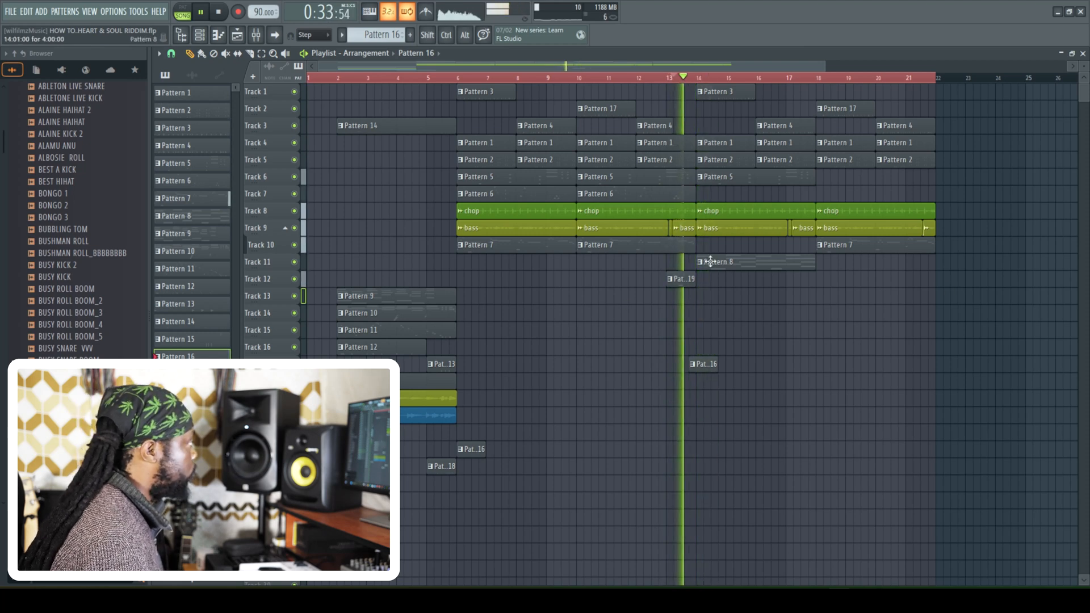
{"action": "key", "text": "space"}
{"action": "key", "text": "space"}
- Try BEST HIHAT hits on the first two steps of Pattern 19 in the channel rack and replay the fill
{"action": "key", "text": "space"}
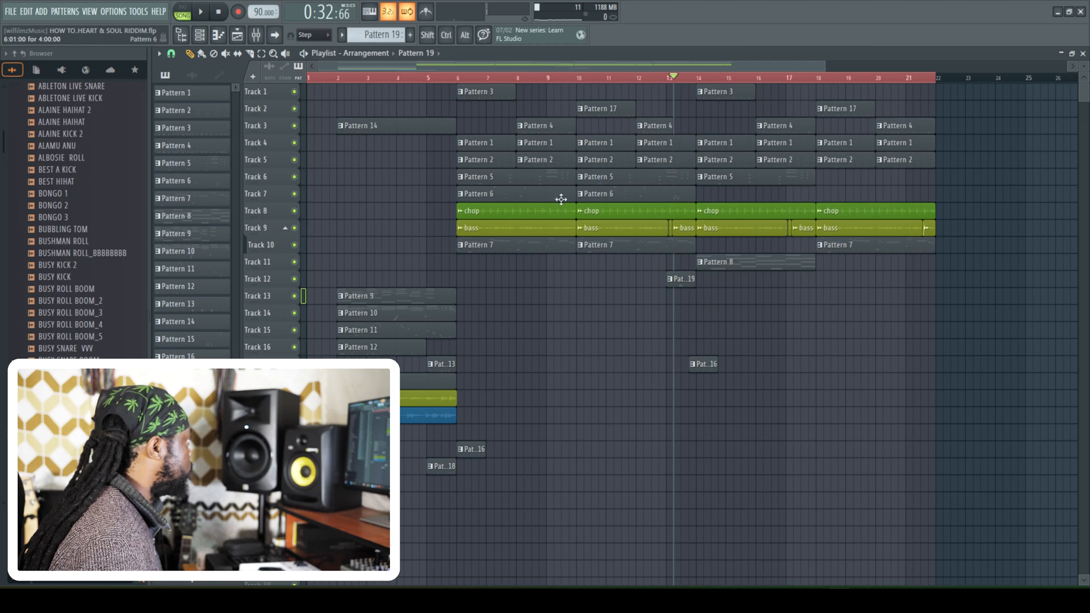
{"action": "left_click", "coordinate": [200, 36]}
{"action": "key", "text": "space"}
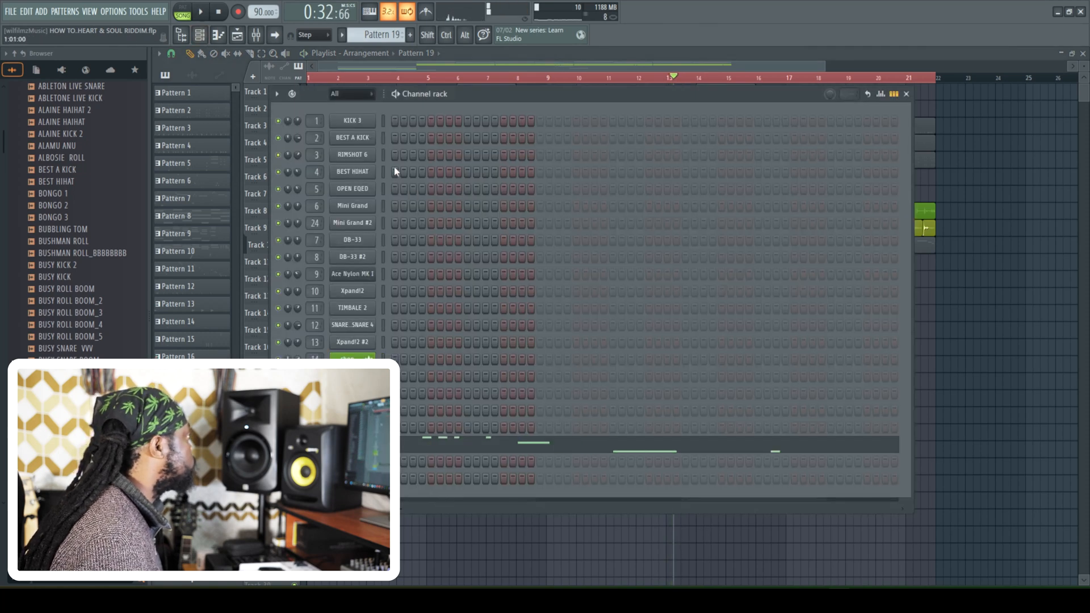
{"action": "left_click", "coordinate": [660, 77]}
{"action": "key", "text": "space"}
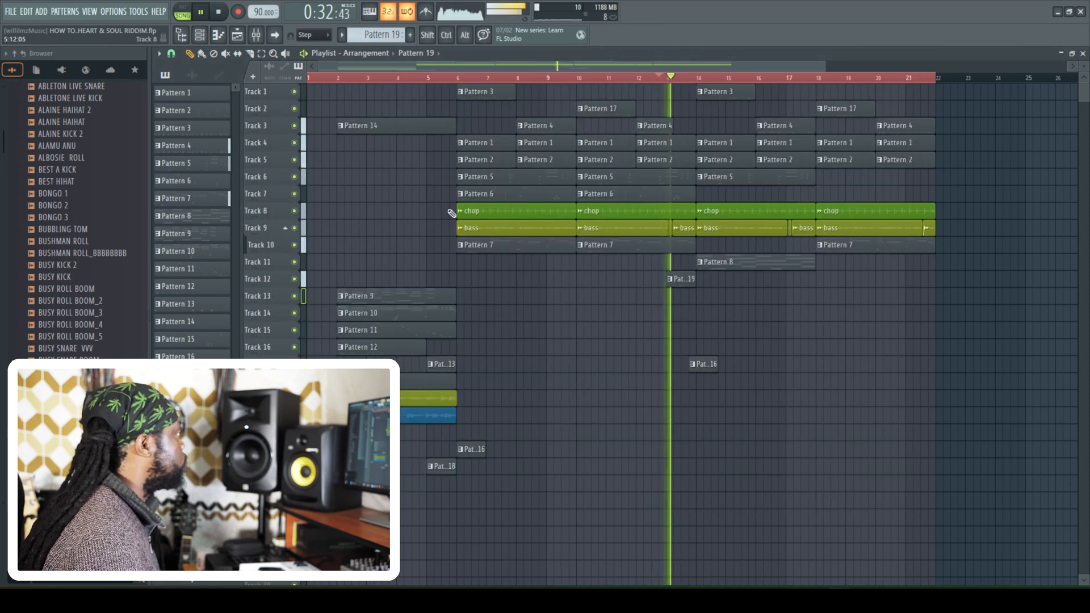
{"action": "key", "text": "space"}
{"action": "left_click", "coordinate": [200, 35]}
- Replace Pattern 19's opening BEST HIHAT hits with a single hit on step 4, replay the fill and close the channel rack
{"action": "key", "text": "space"}
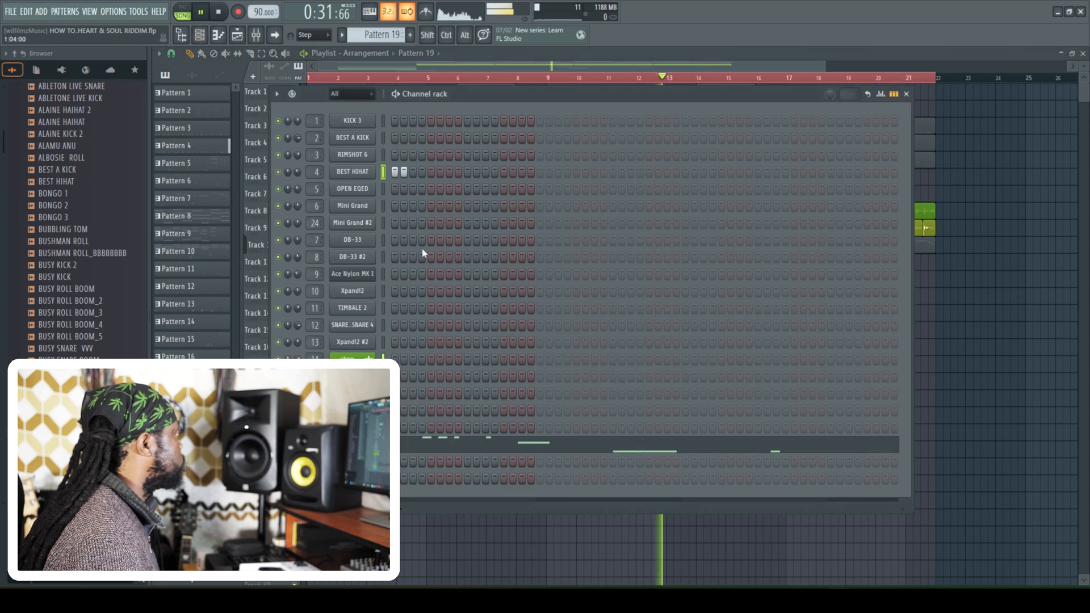
{"action": "key", "text": "space"}
{"action": "right_click", "coordinate": [403, 173]}
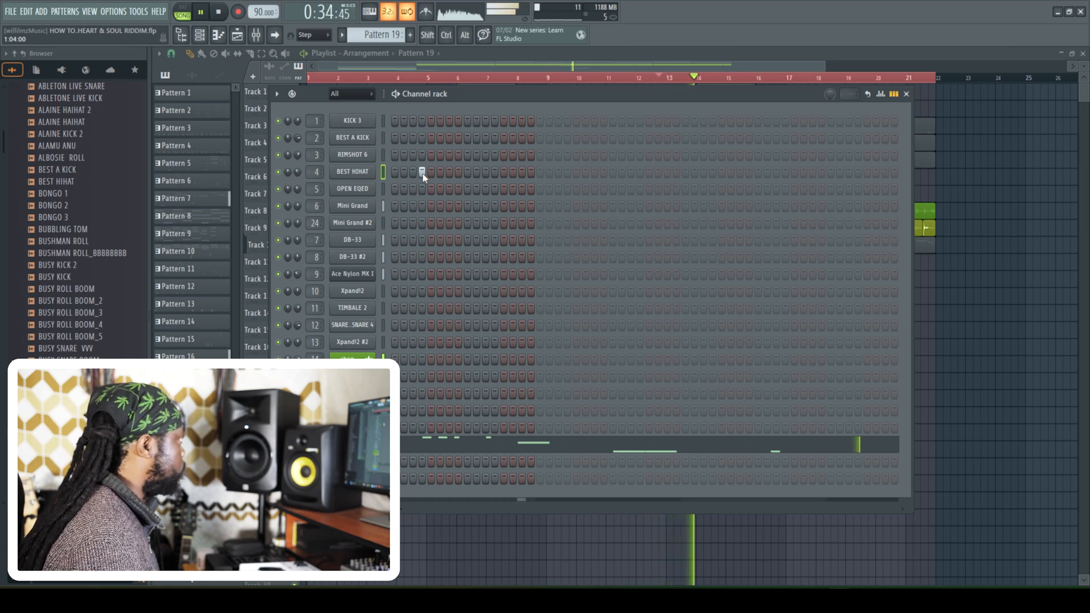
{"action": "left_click", "coordinate": [211, 45]}
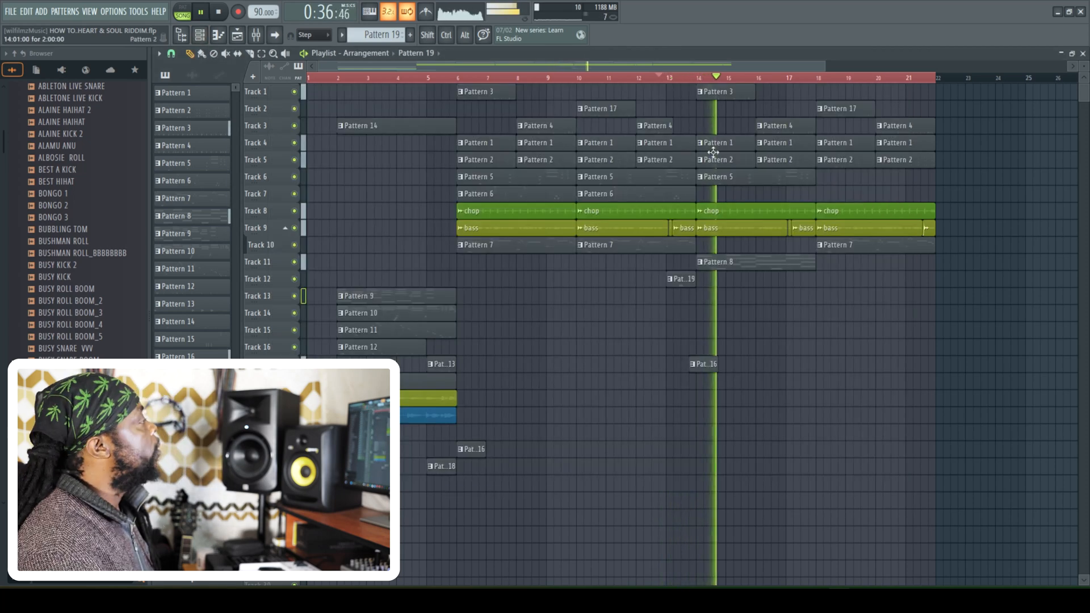
{"action": "key", "text": "space"}
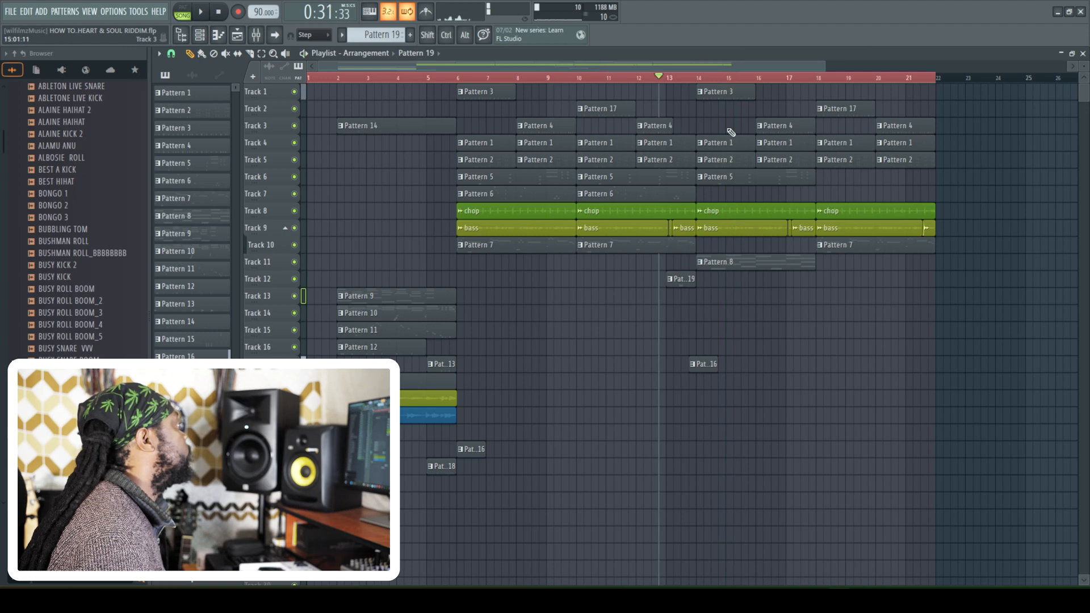